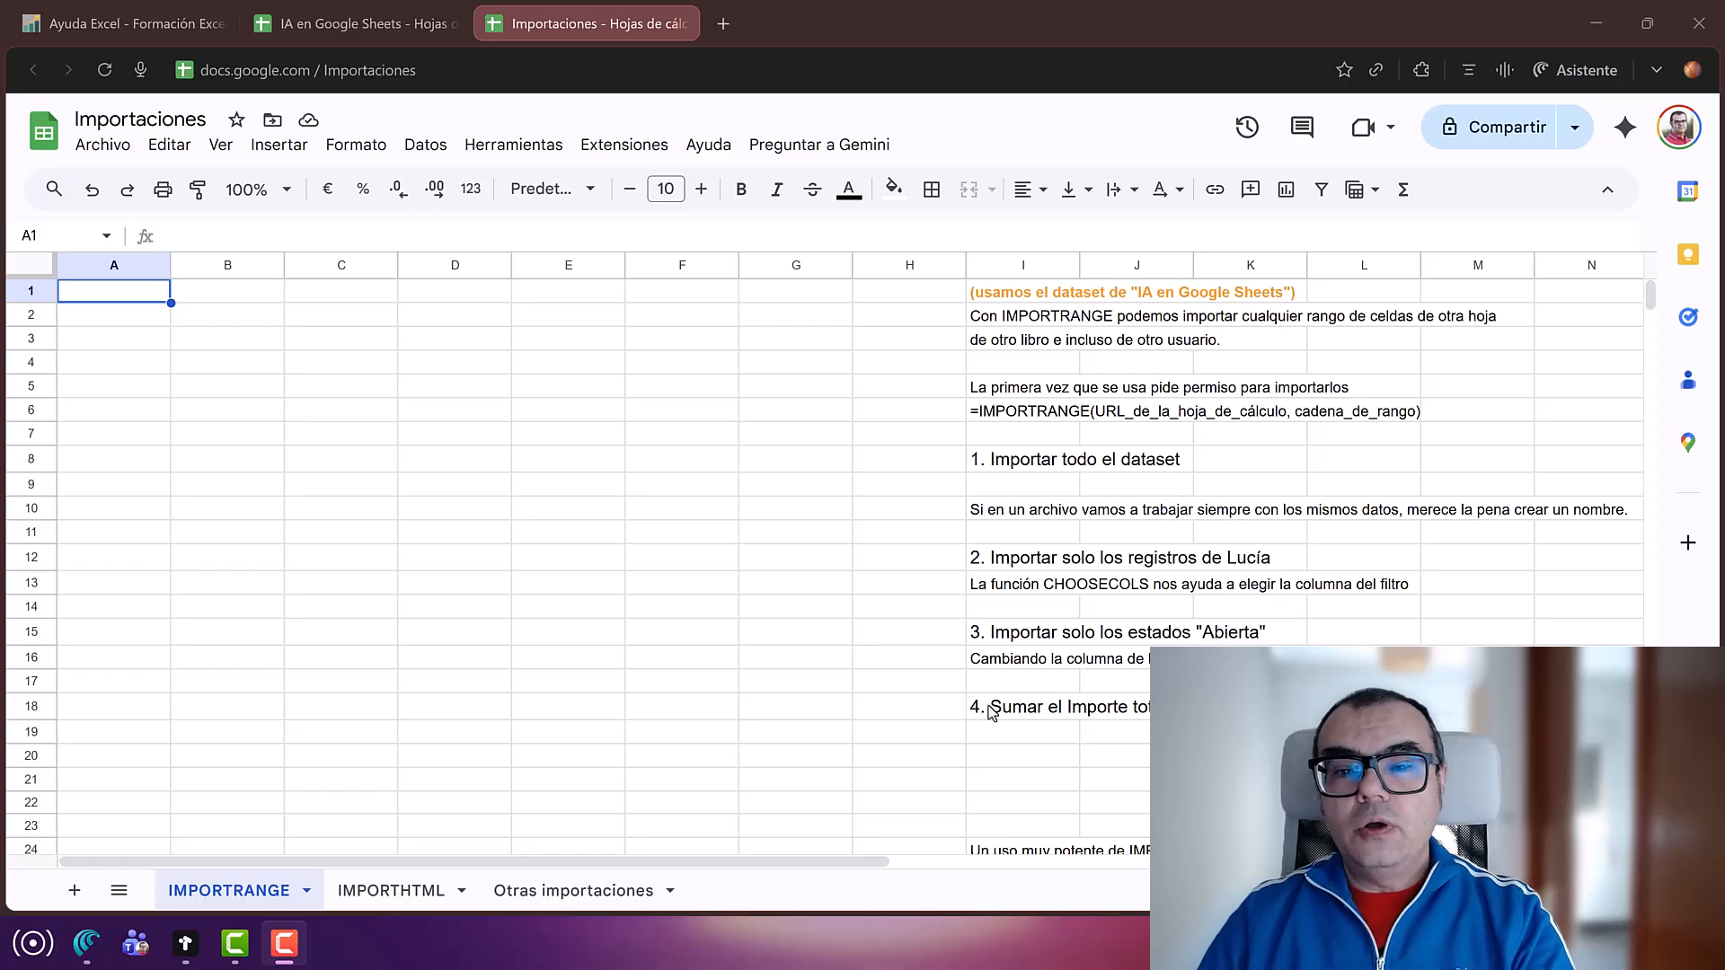
# Step: Read the IMPORTRANGE explanation, permission note and syntax in cells I2, I5 and I6
pyautogui.click(1022, 320)
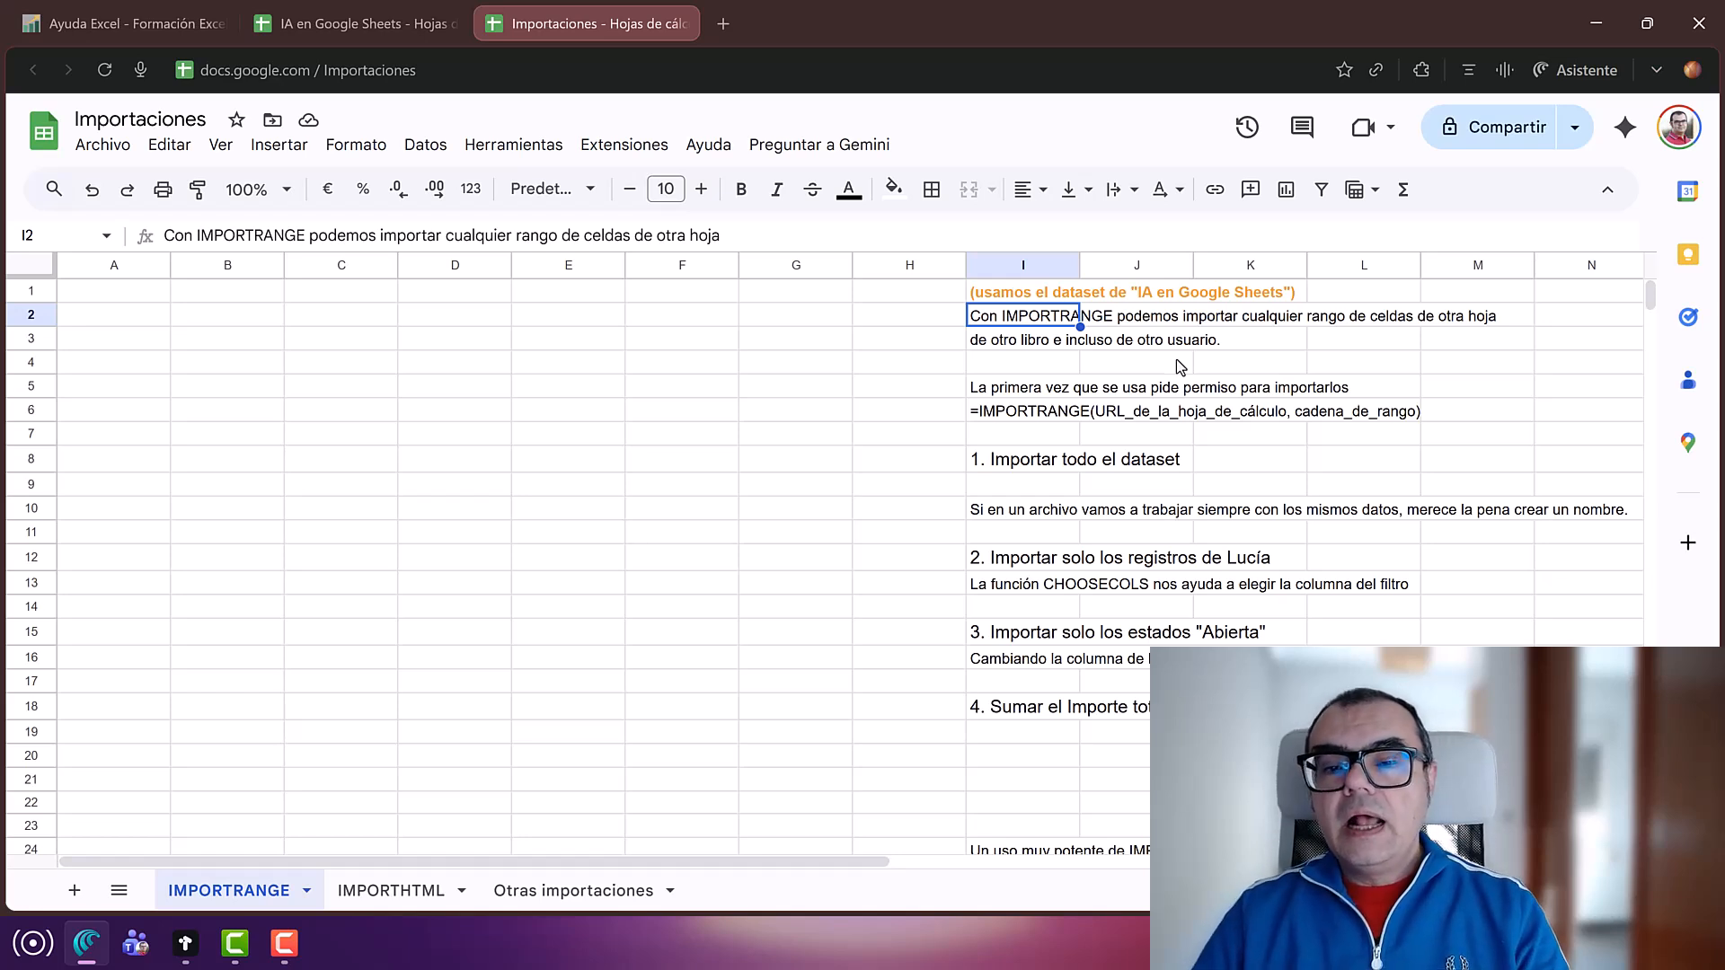
pyautogui.click(1008, 391)
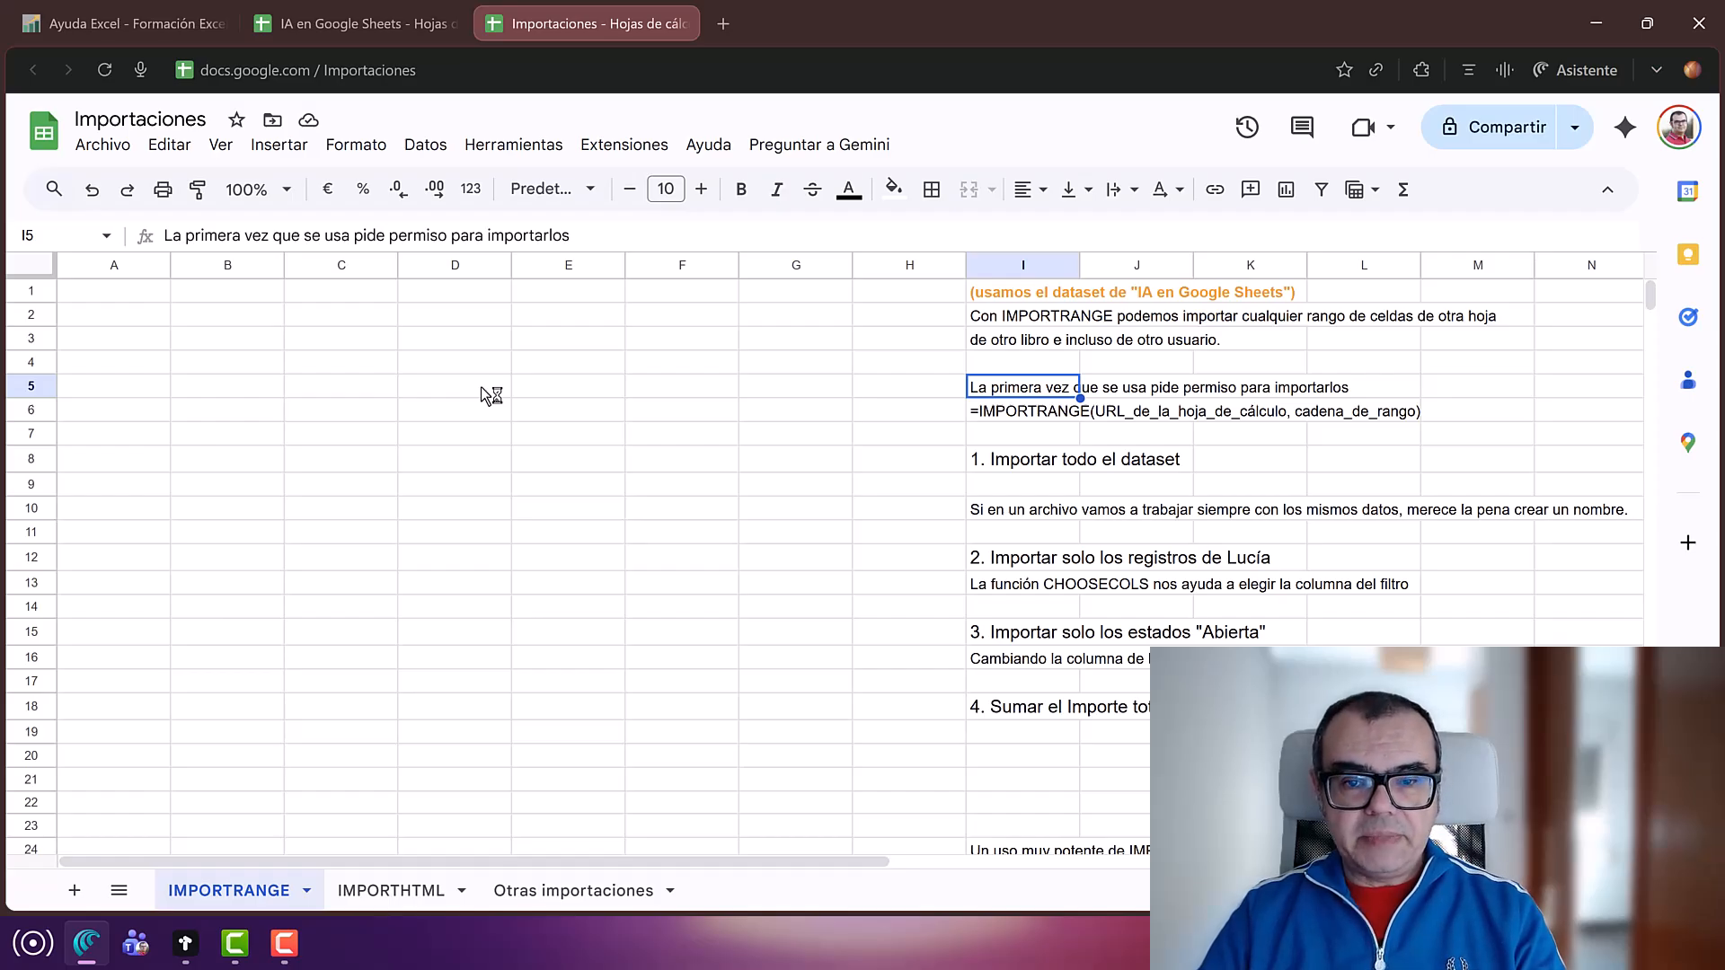
pyautogui.click(1045, 417)
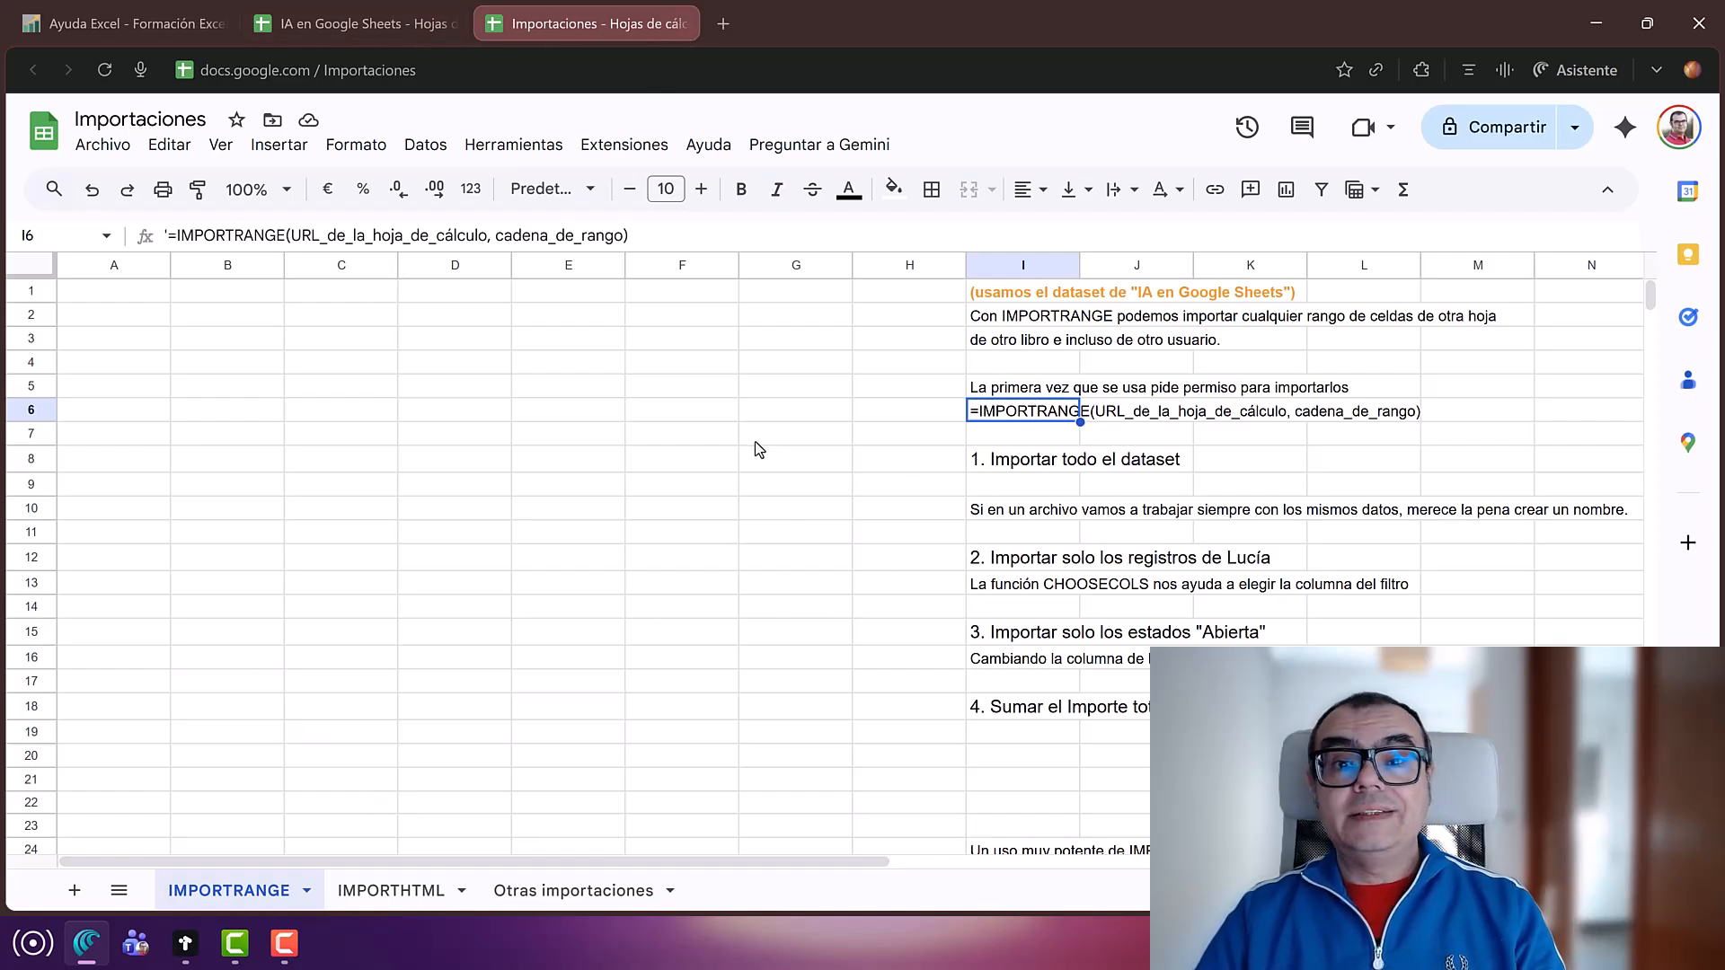
# Step: In the IA en Google Sheets workbook, select the spreadsheet ID after /d/ in the URL
pyautogui.click(319, 28)
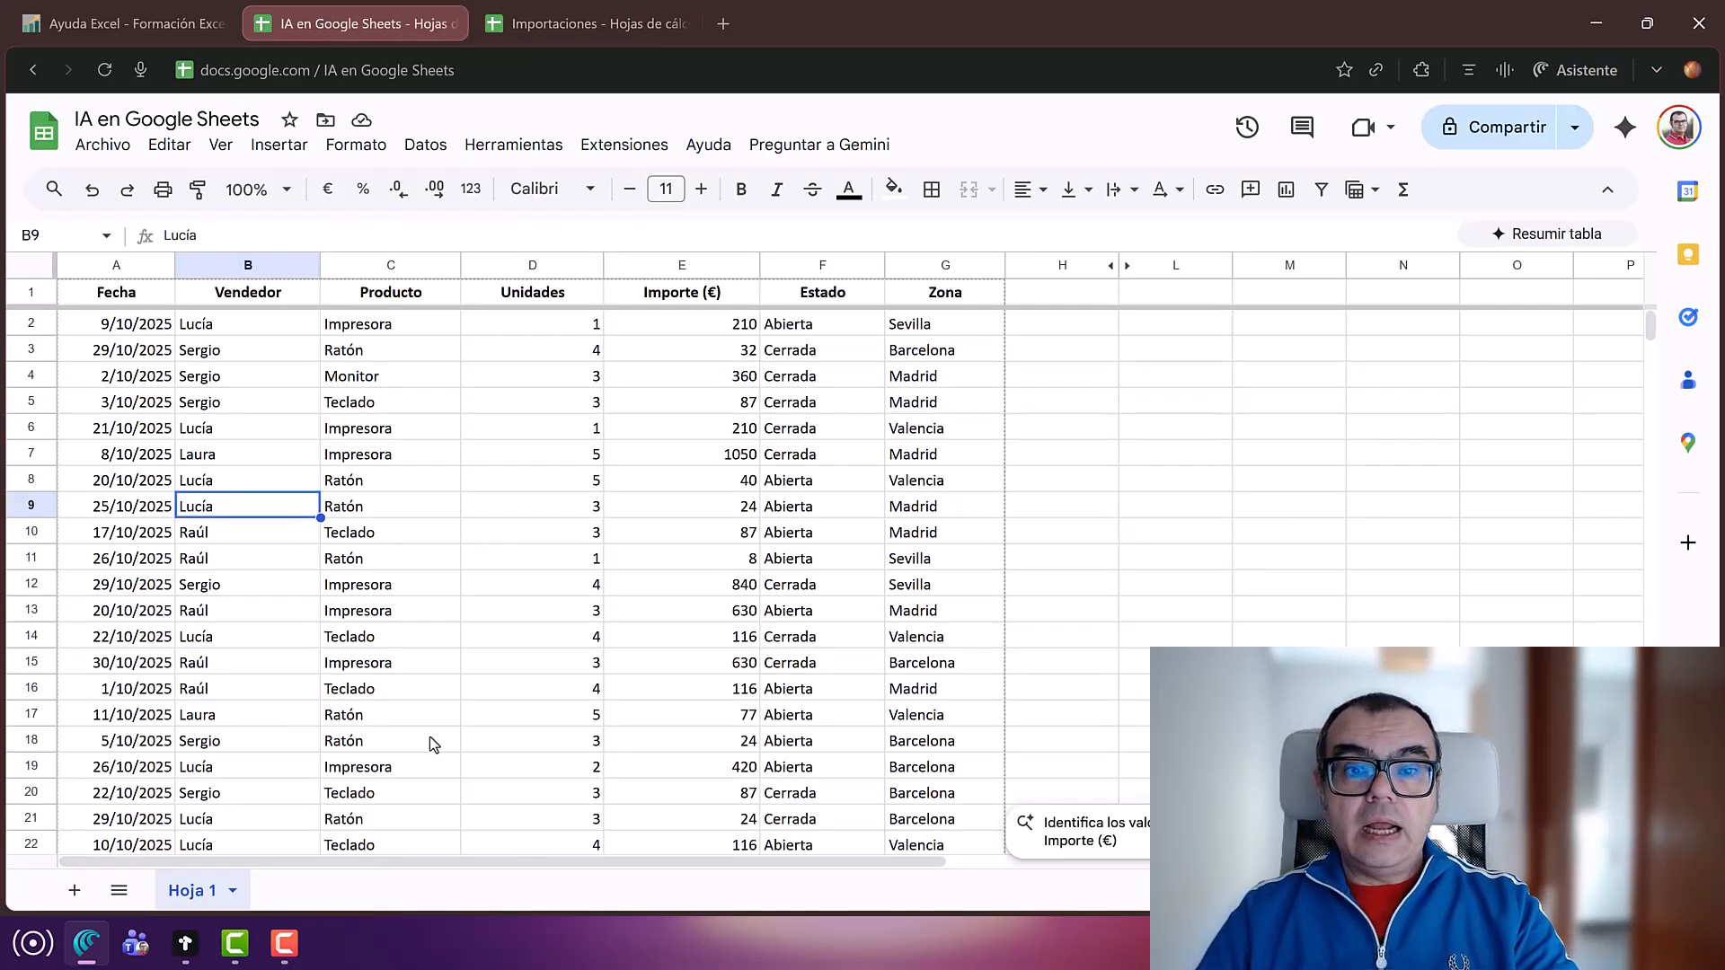
pyautogui.click(593, 30)
pyautogui.click(378, 28)
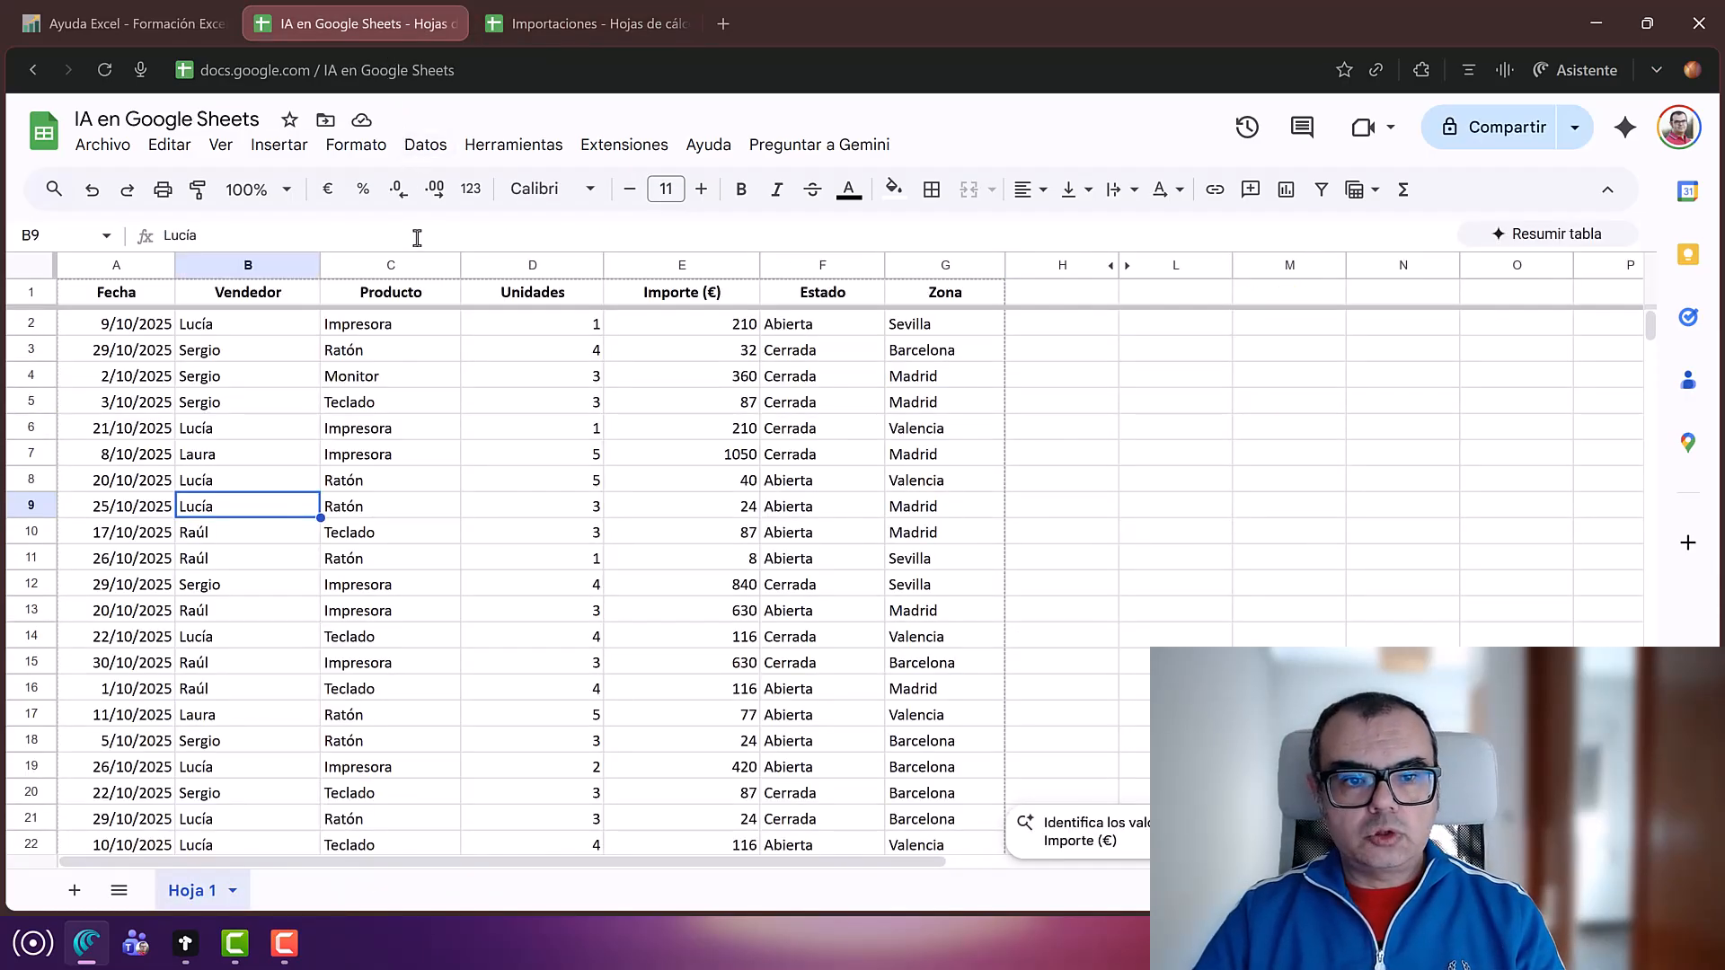
pyautogui.moveTo(531, 69)
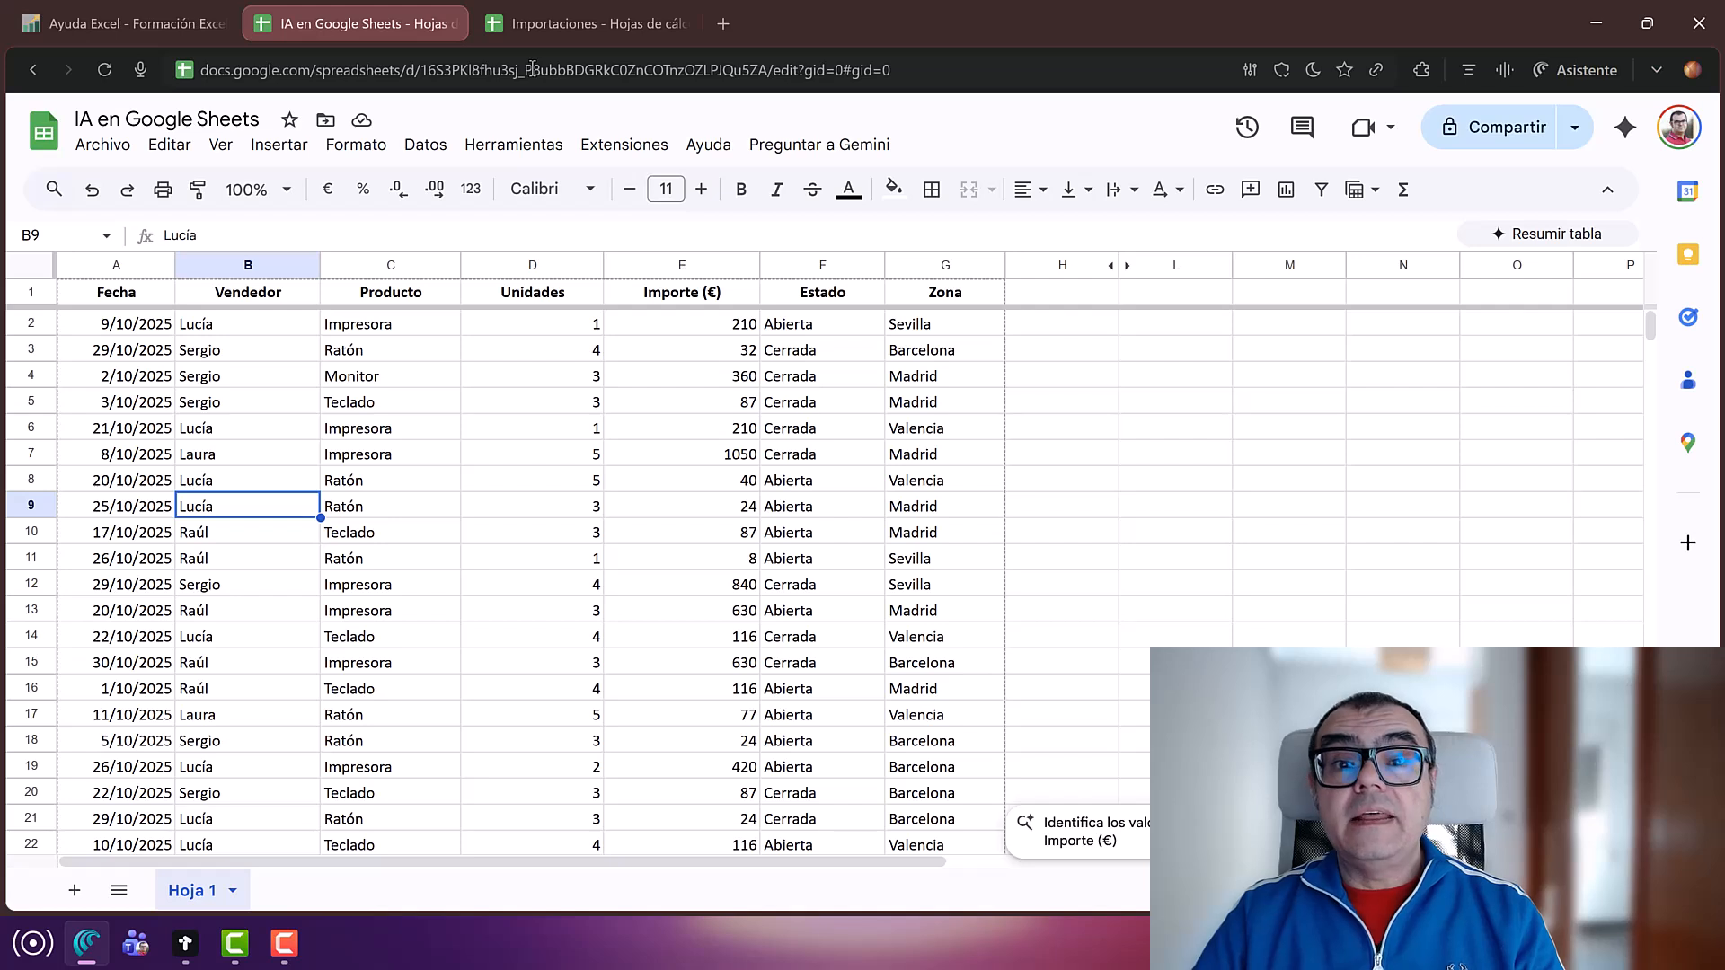
pyautogui.click(532, 69)
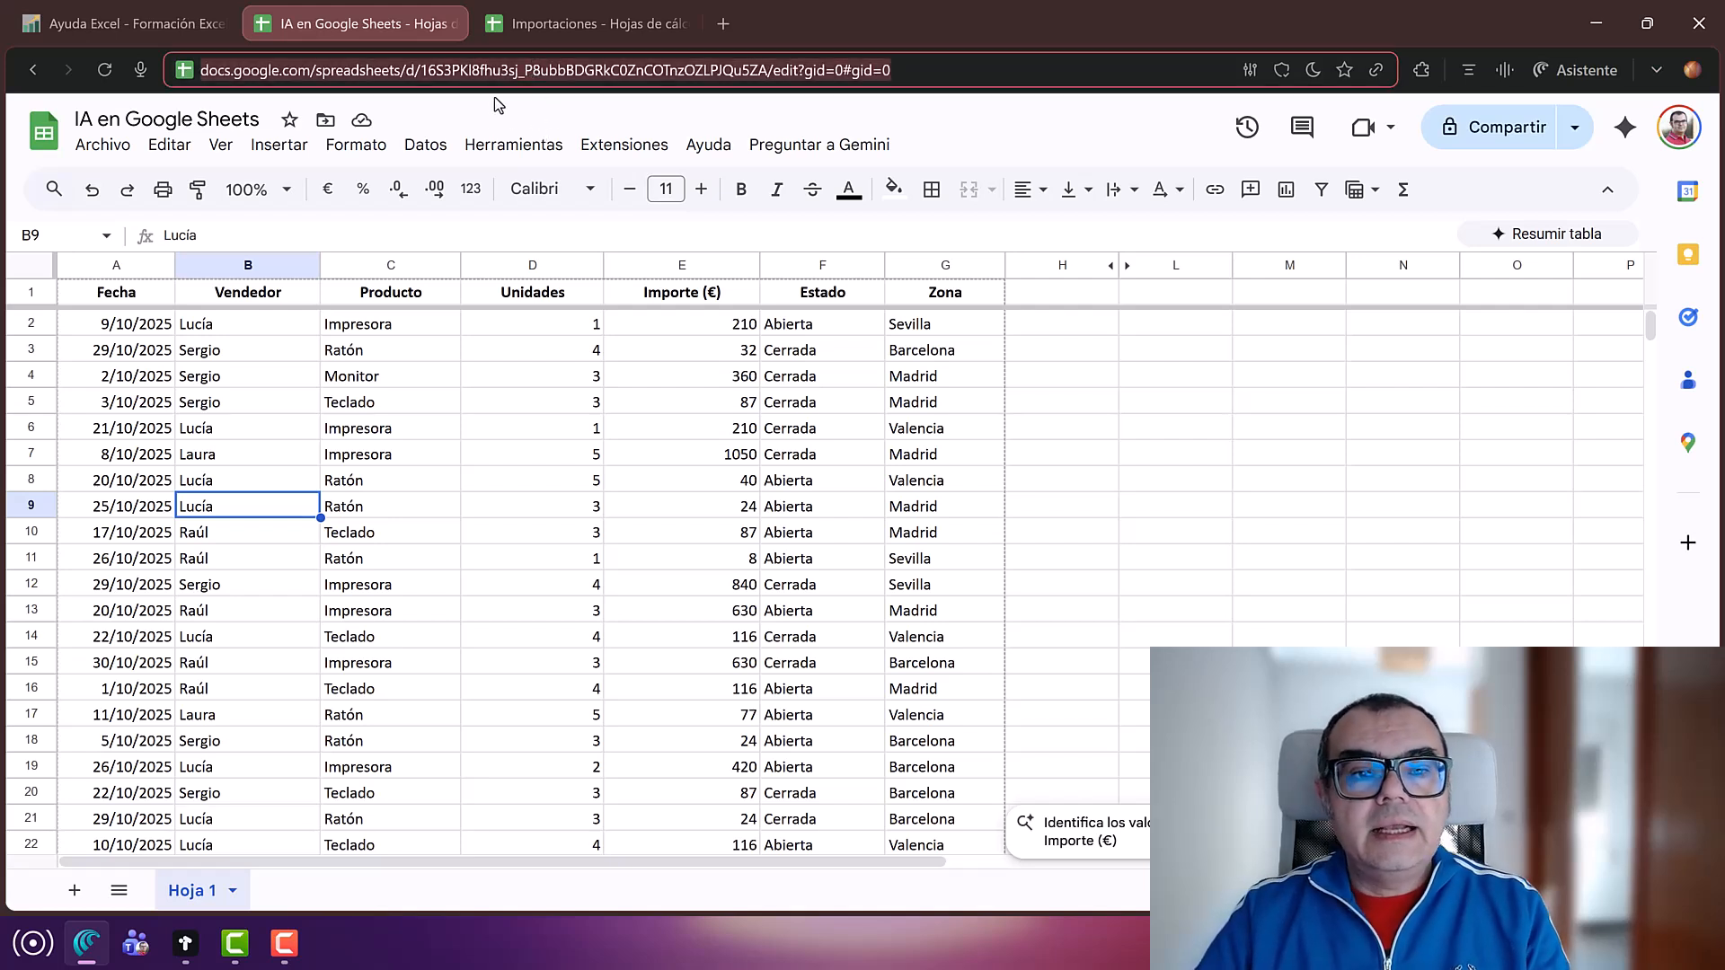
pyautogui.click(434, 69)
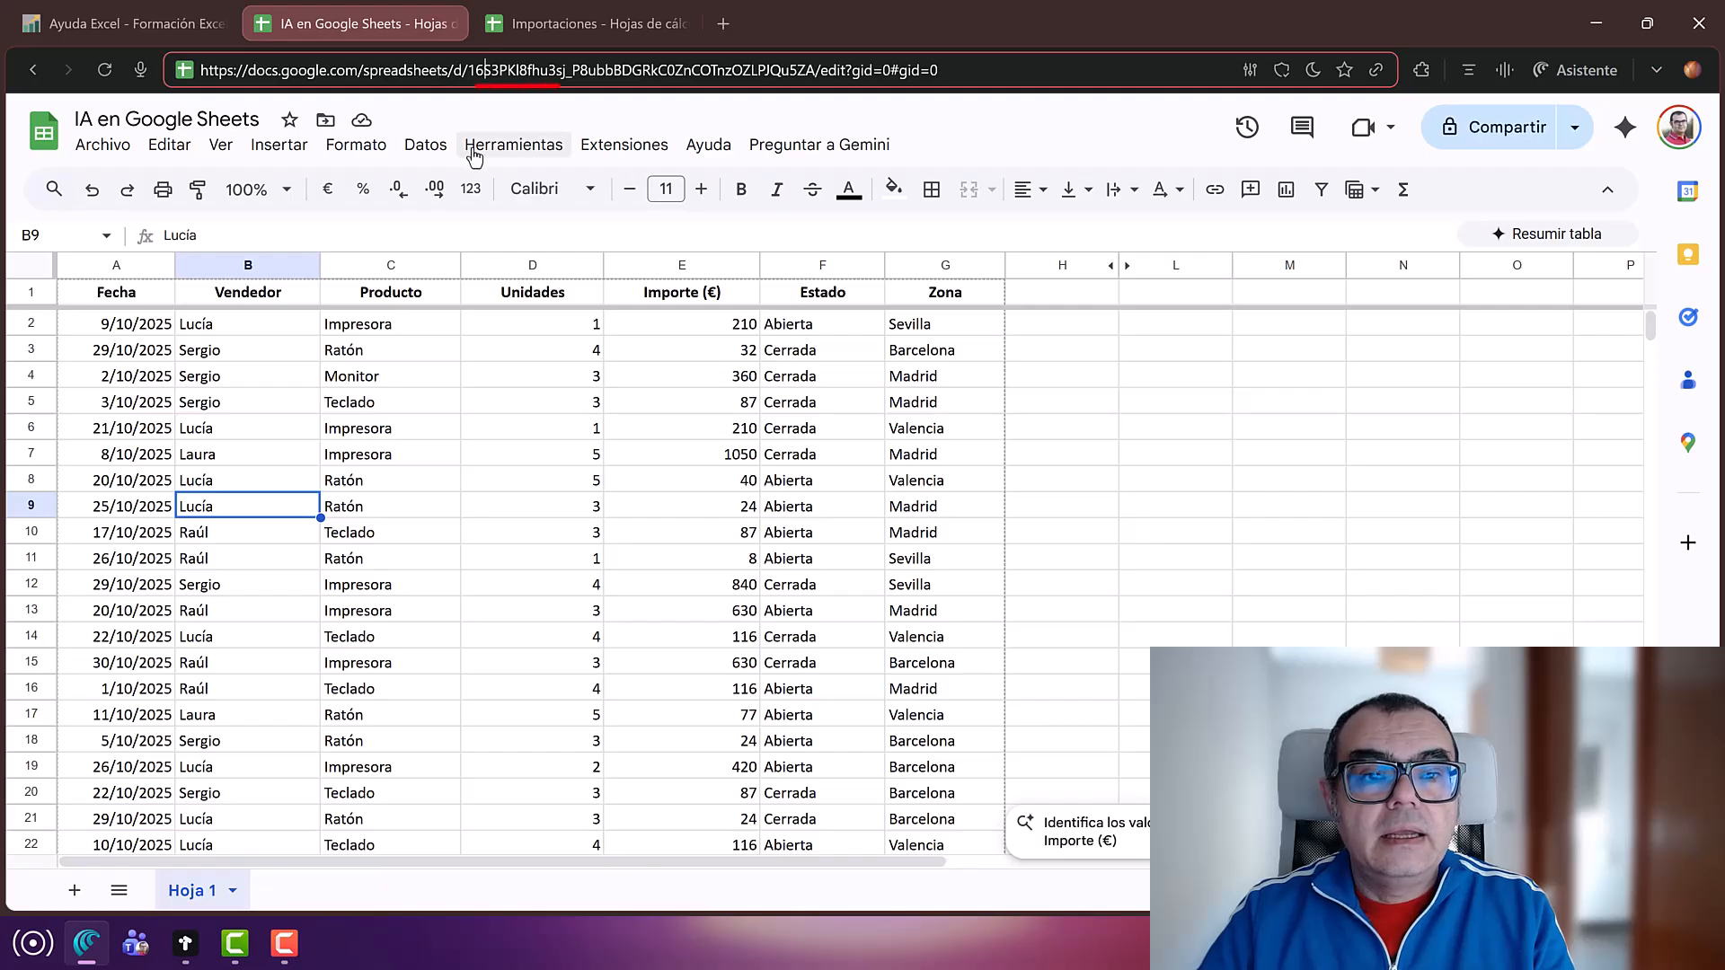
pyautogui.moveTo(468, 72); pyautogui.dragTo(814, 74)
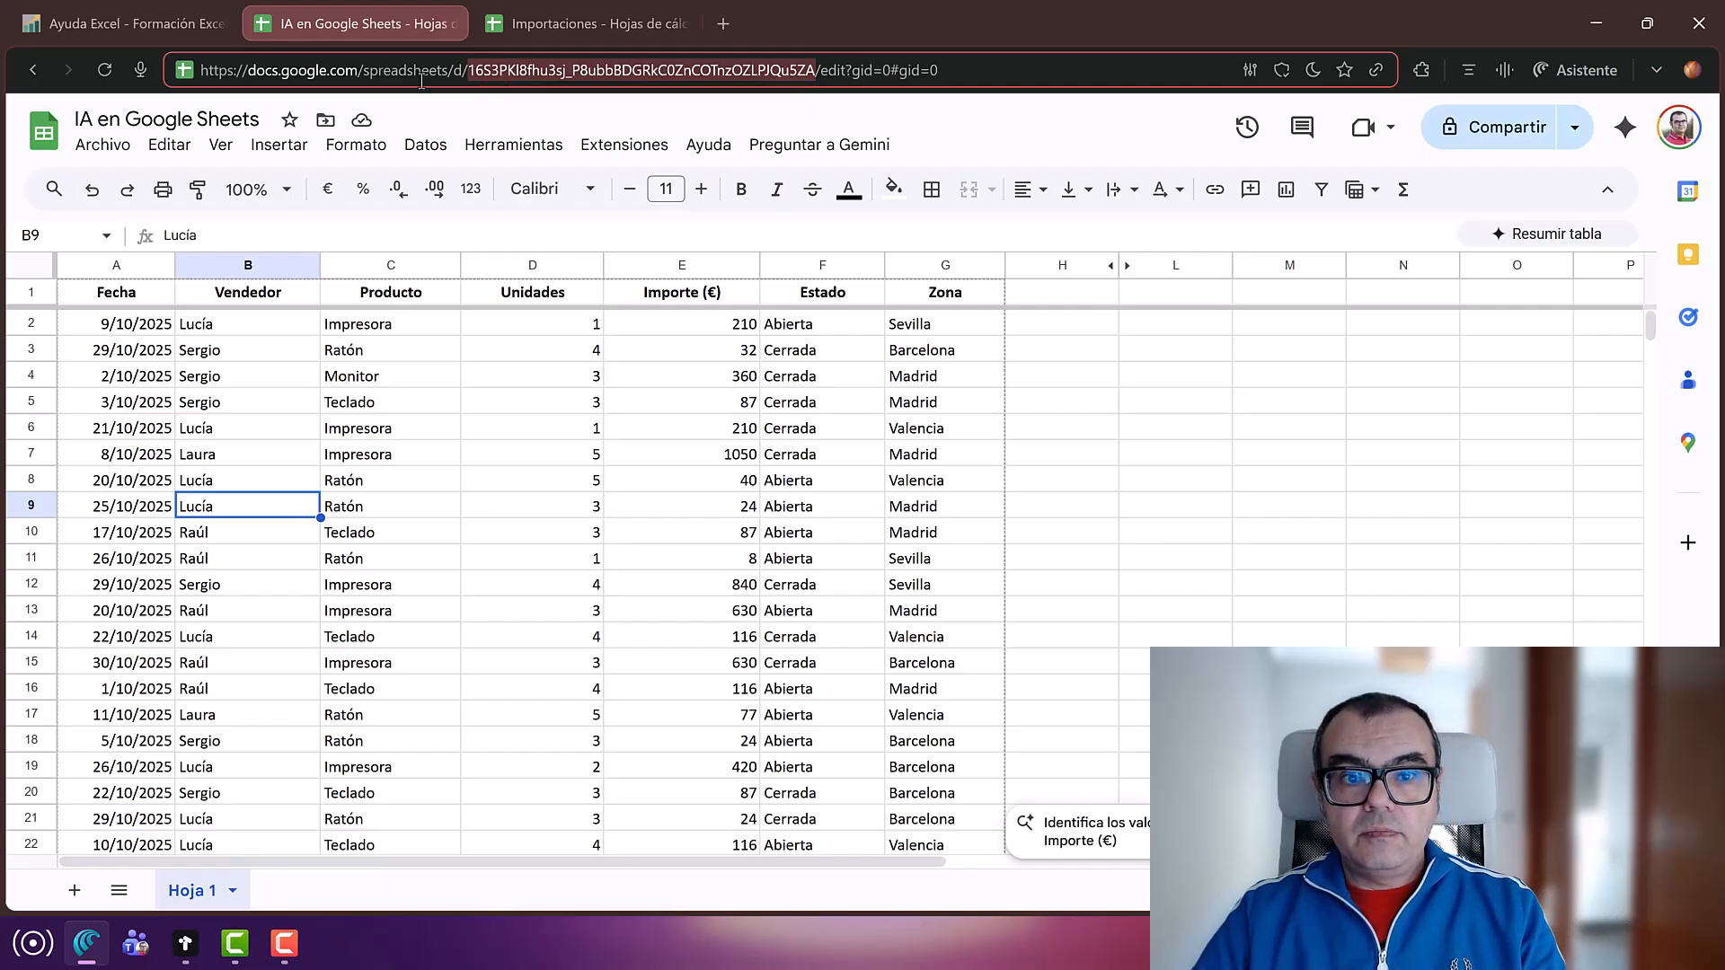
pyautogui.click(564, 107)
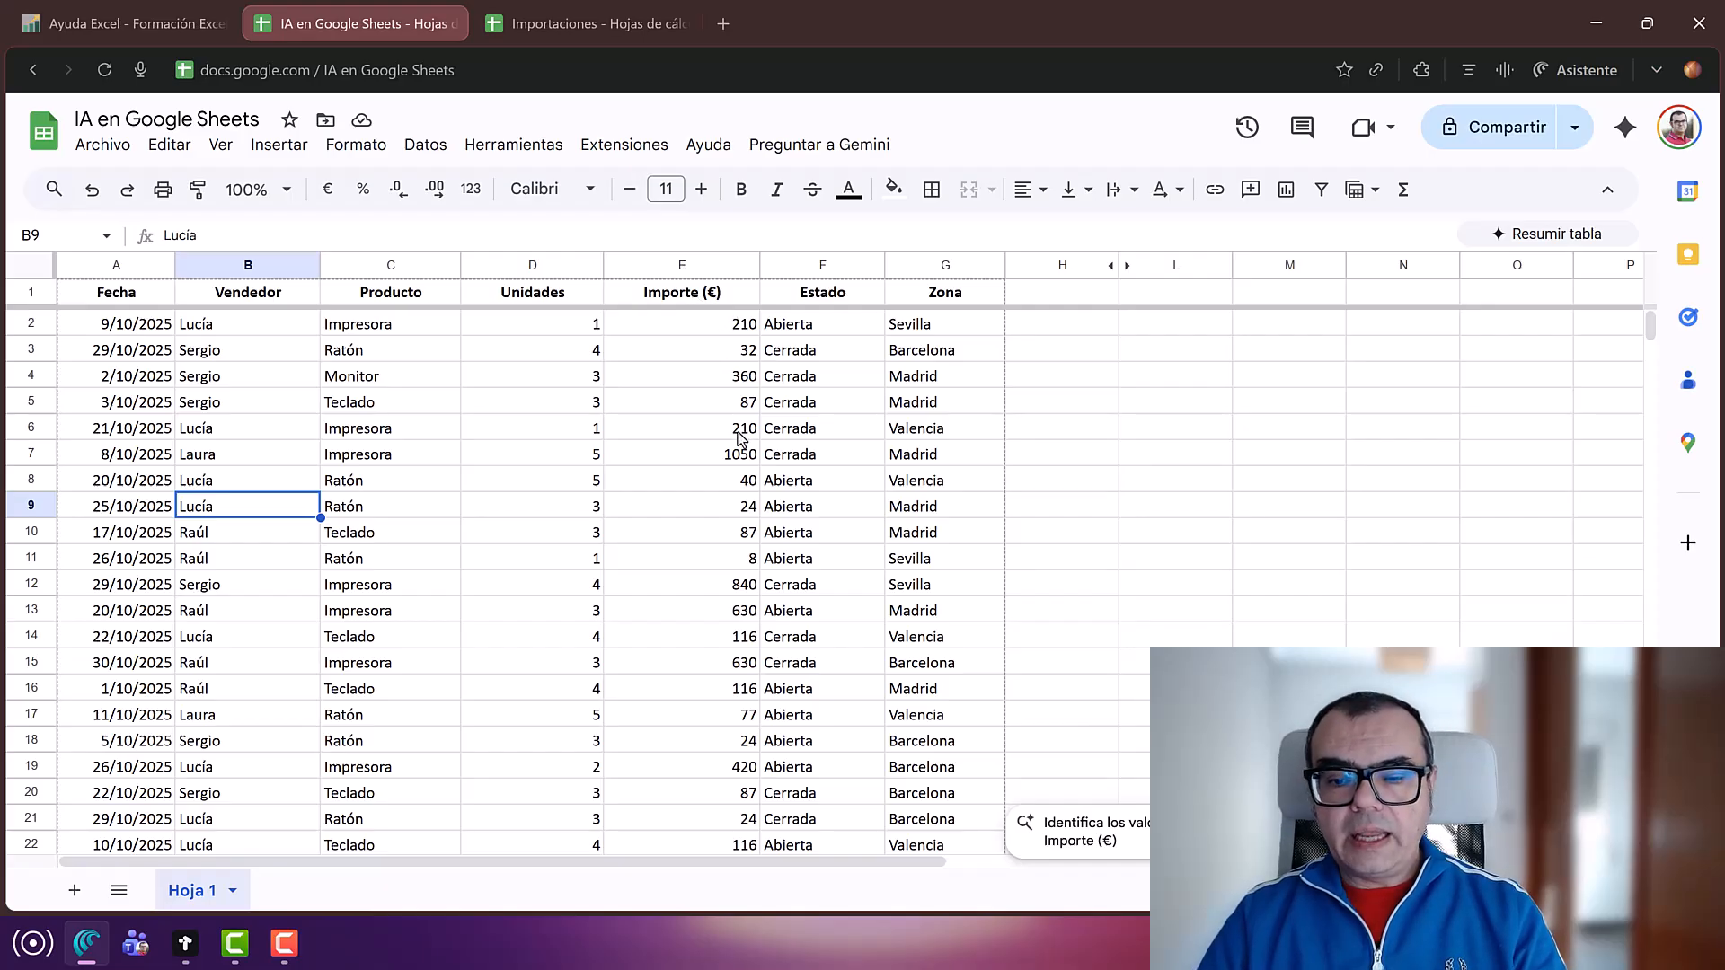
pyautogui.click(686, 478)
pyautogui.click(790, 490)
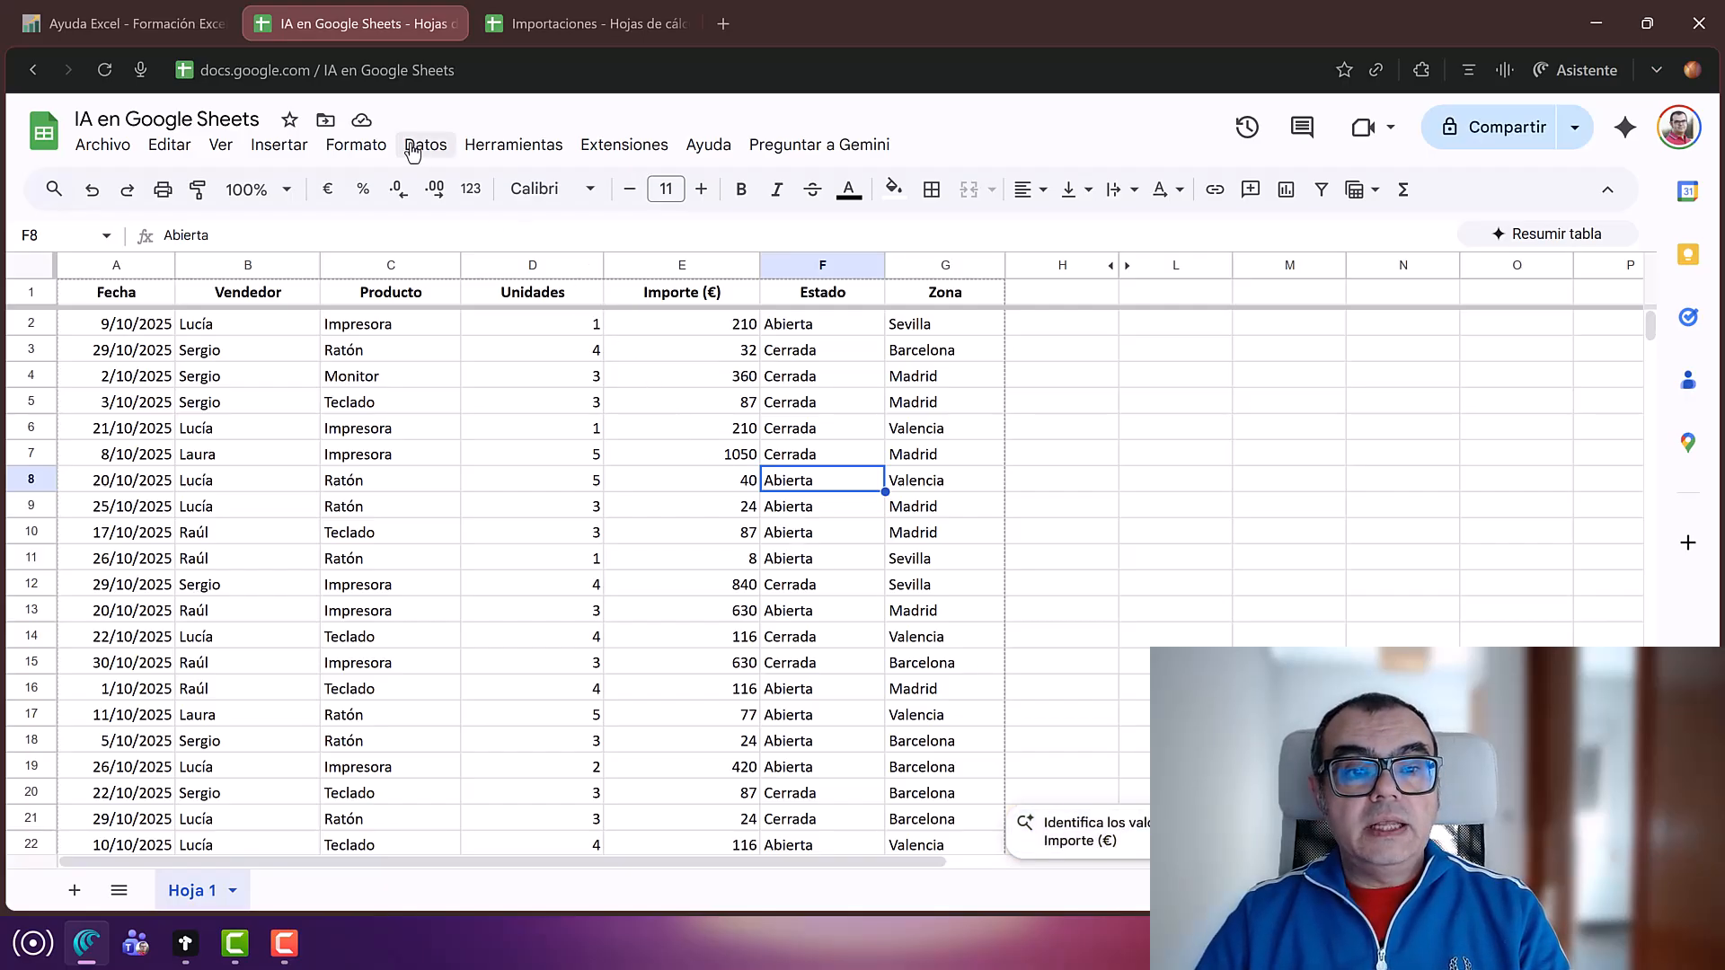
# Step: Convert the Hoja 1 sales range into a table and rename it from Tabla_1 to Ventas
pyautogui.click(355, 148)
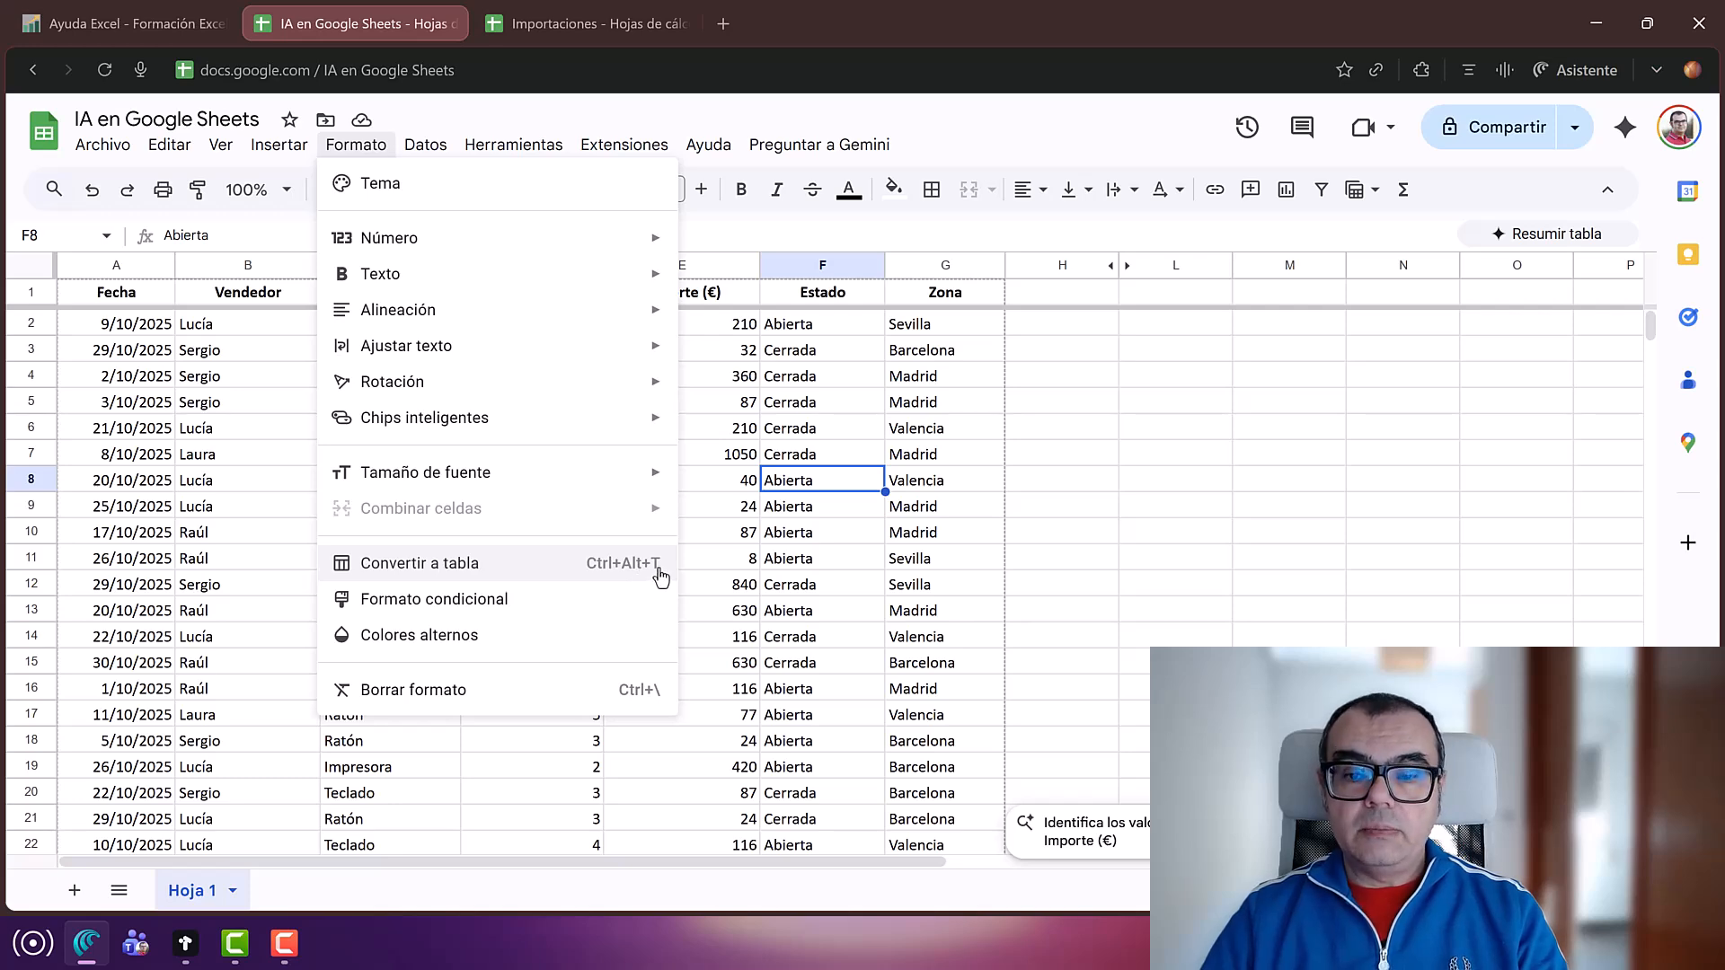
pyautogui.click(525, 570)
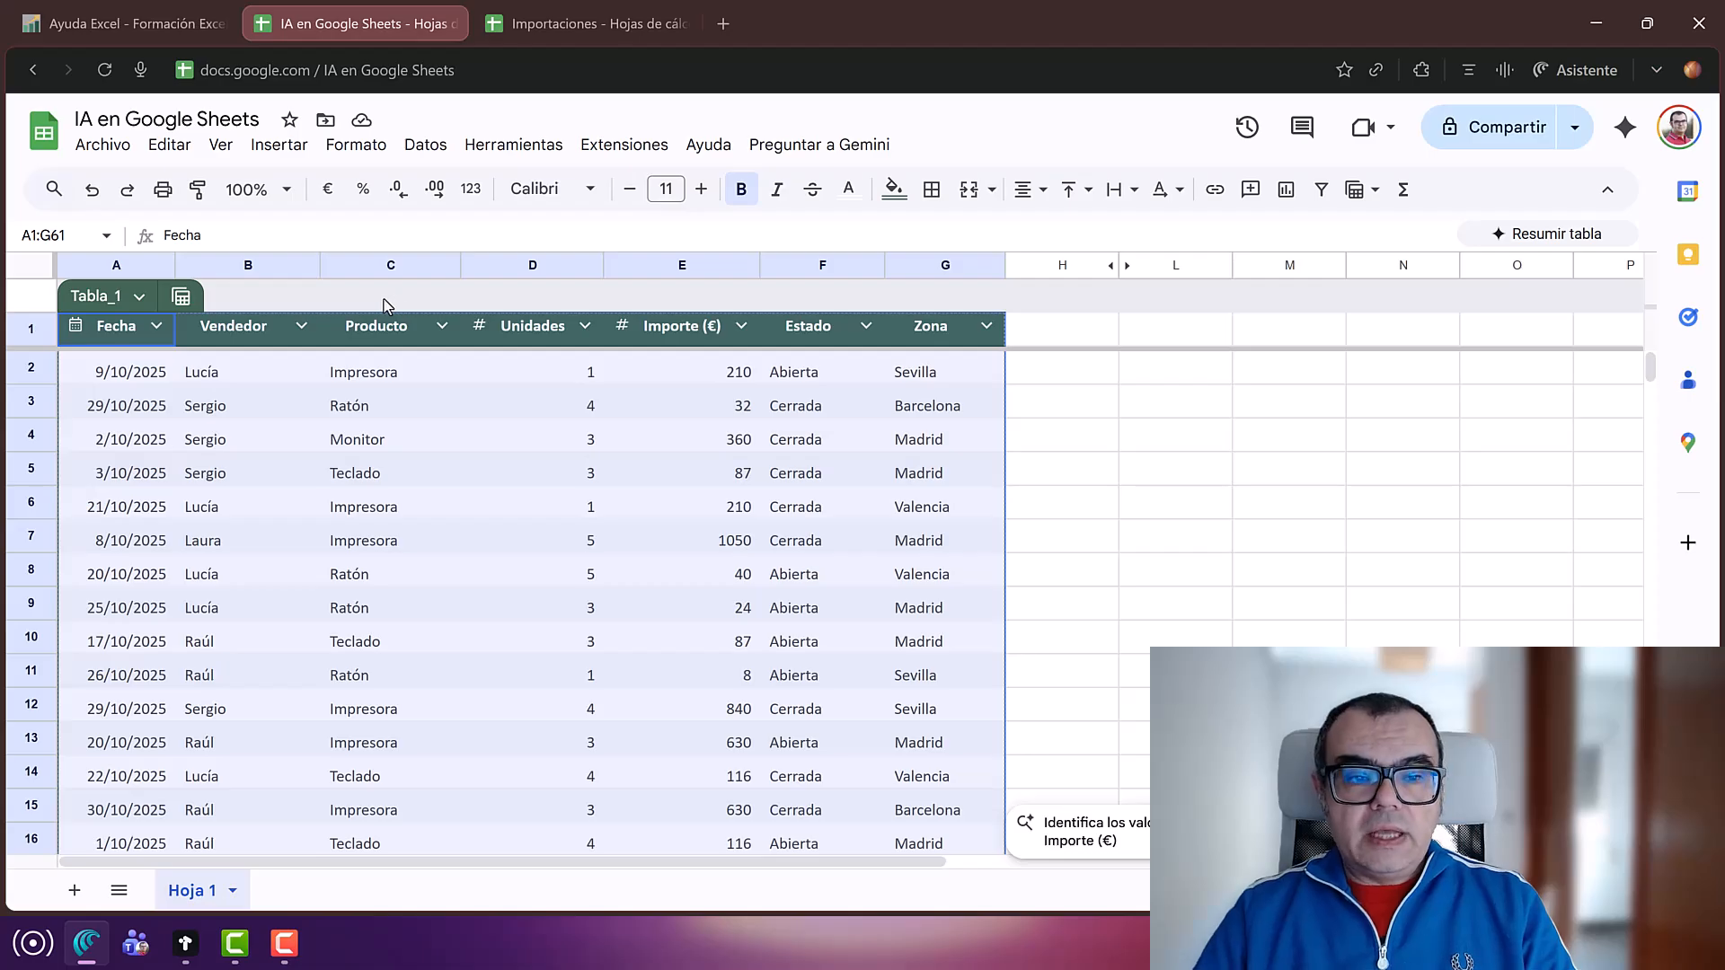
pyautogui.click(83, 297)
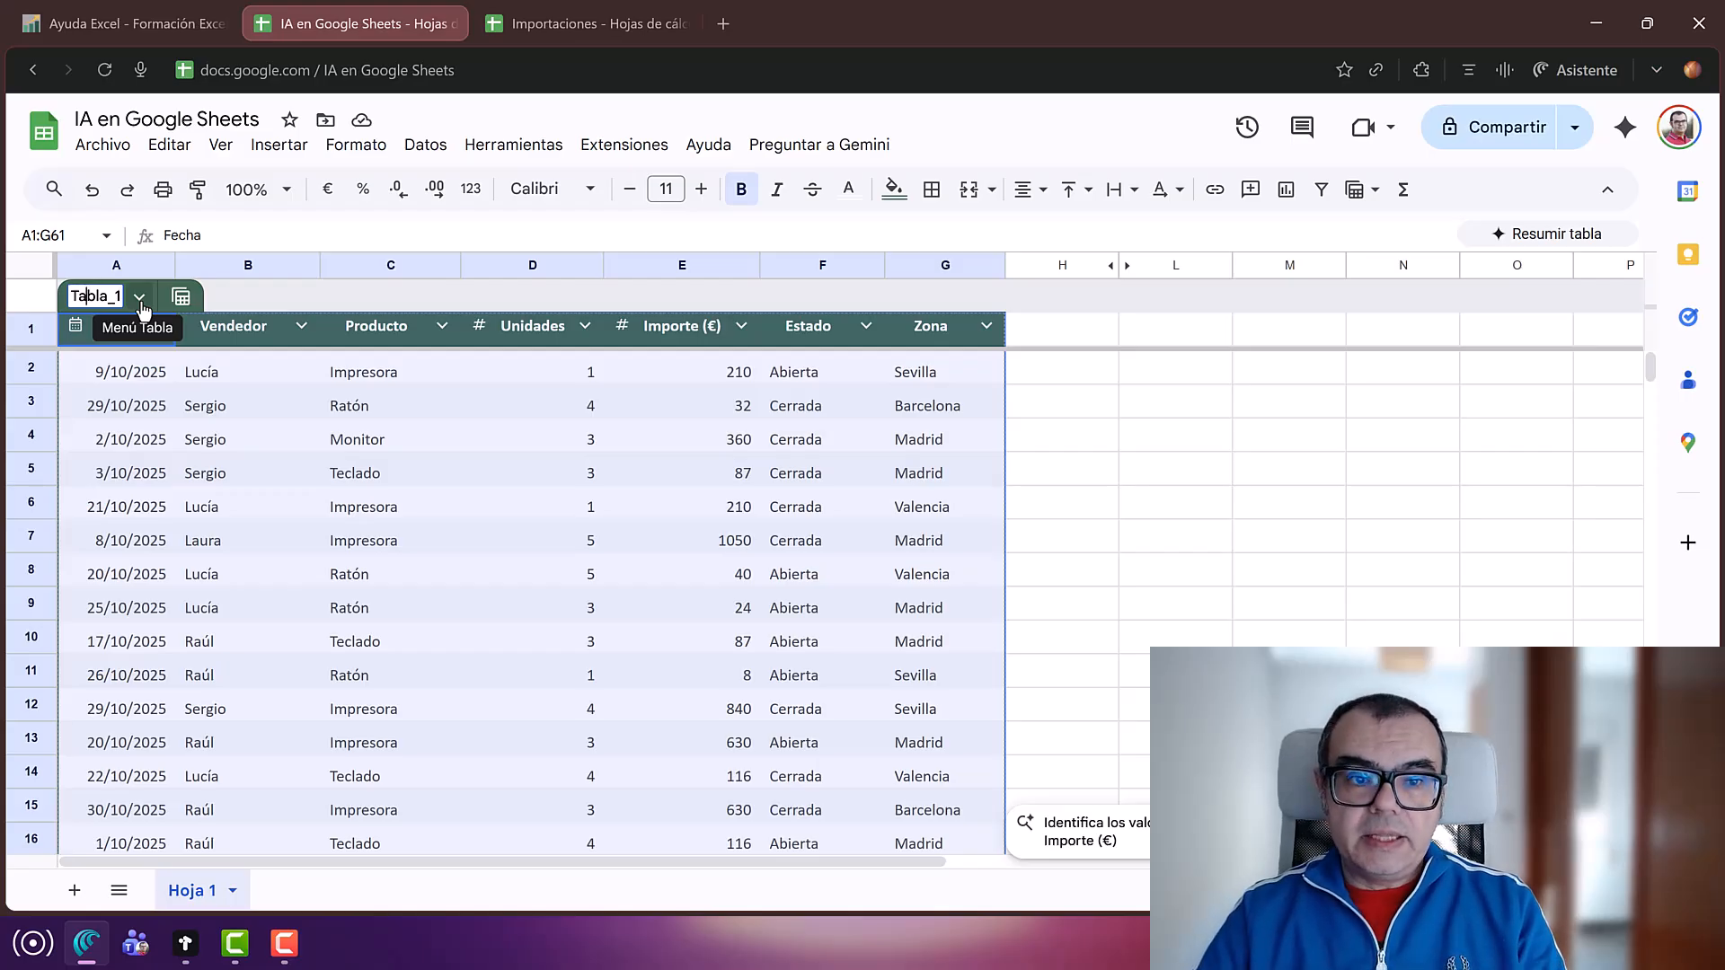
pyautogui.click(139, 298)
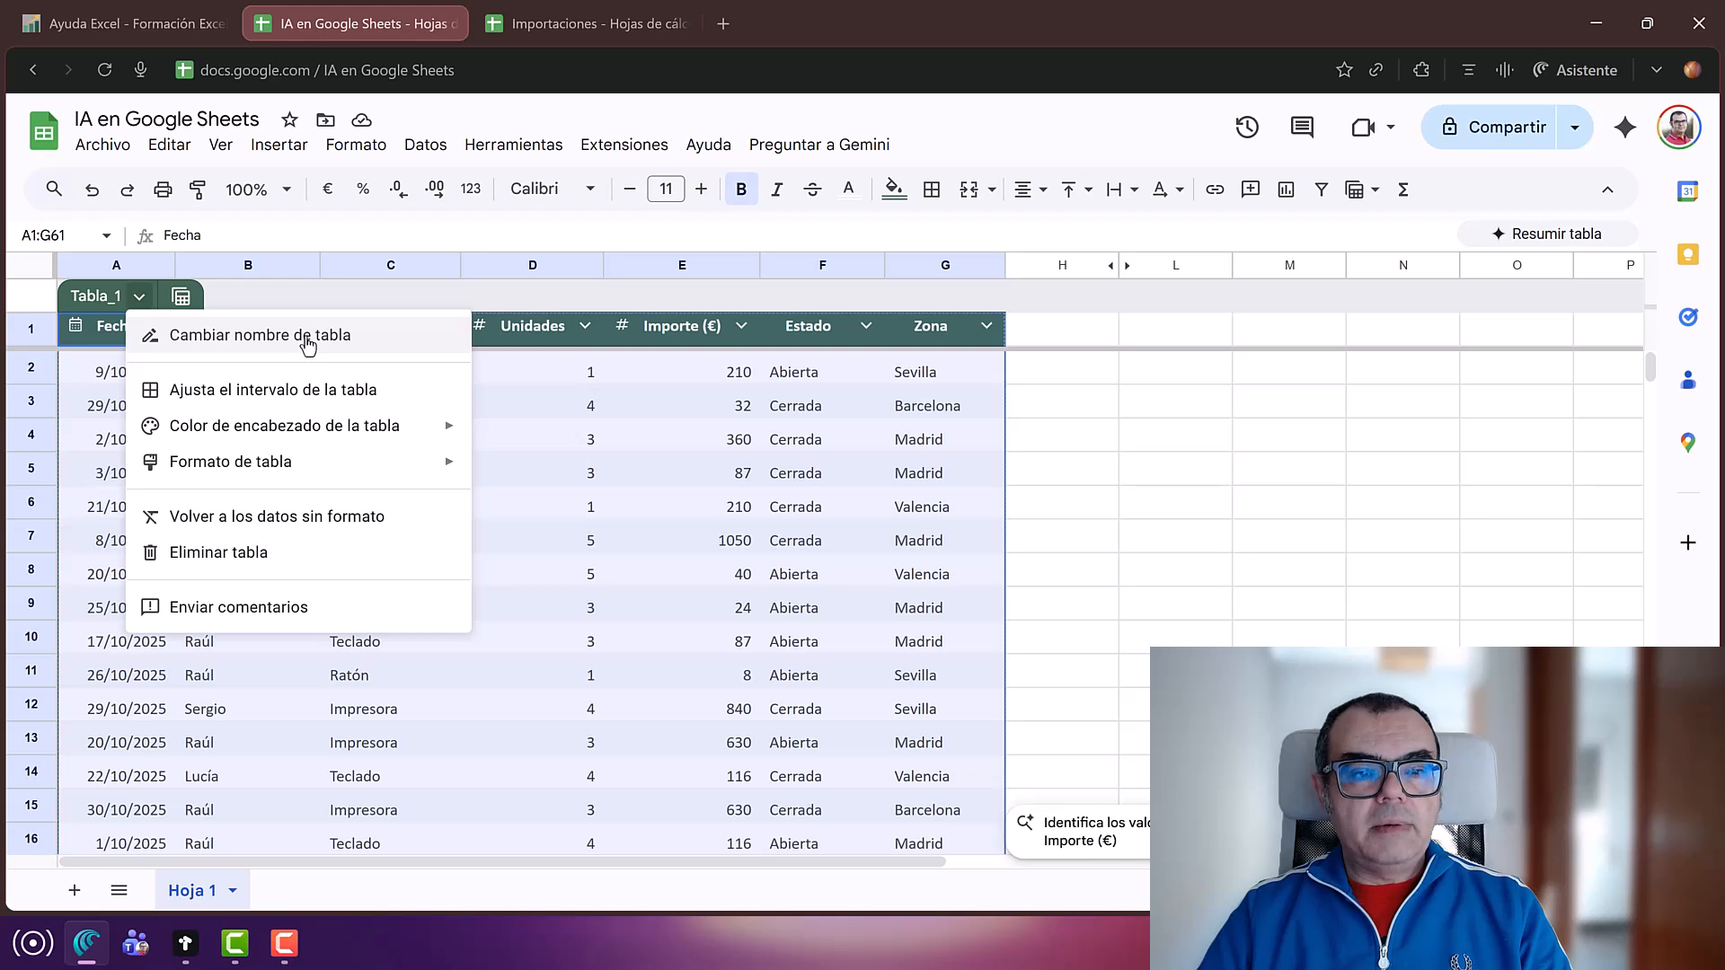
pyautogui.click(307, 340)
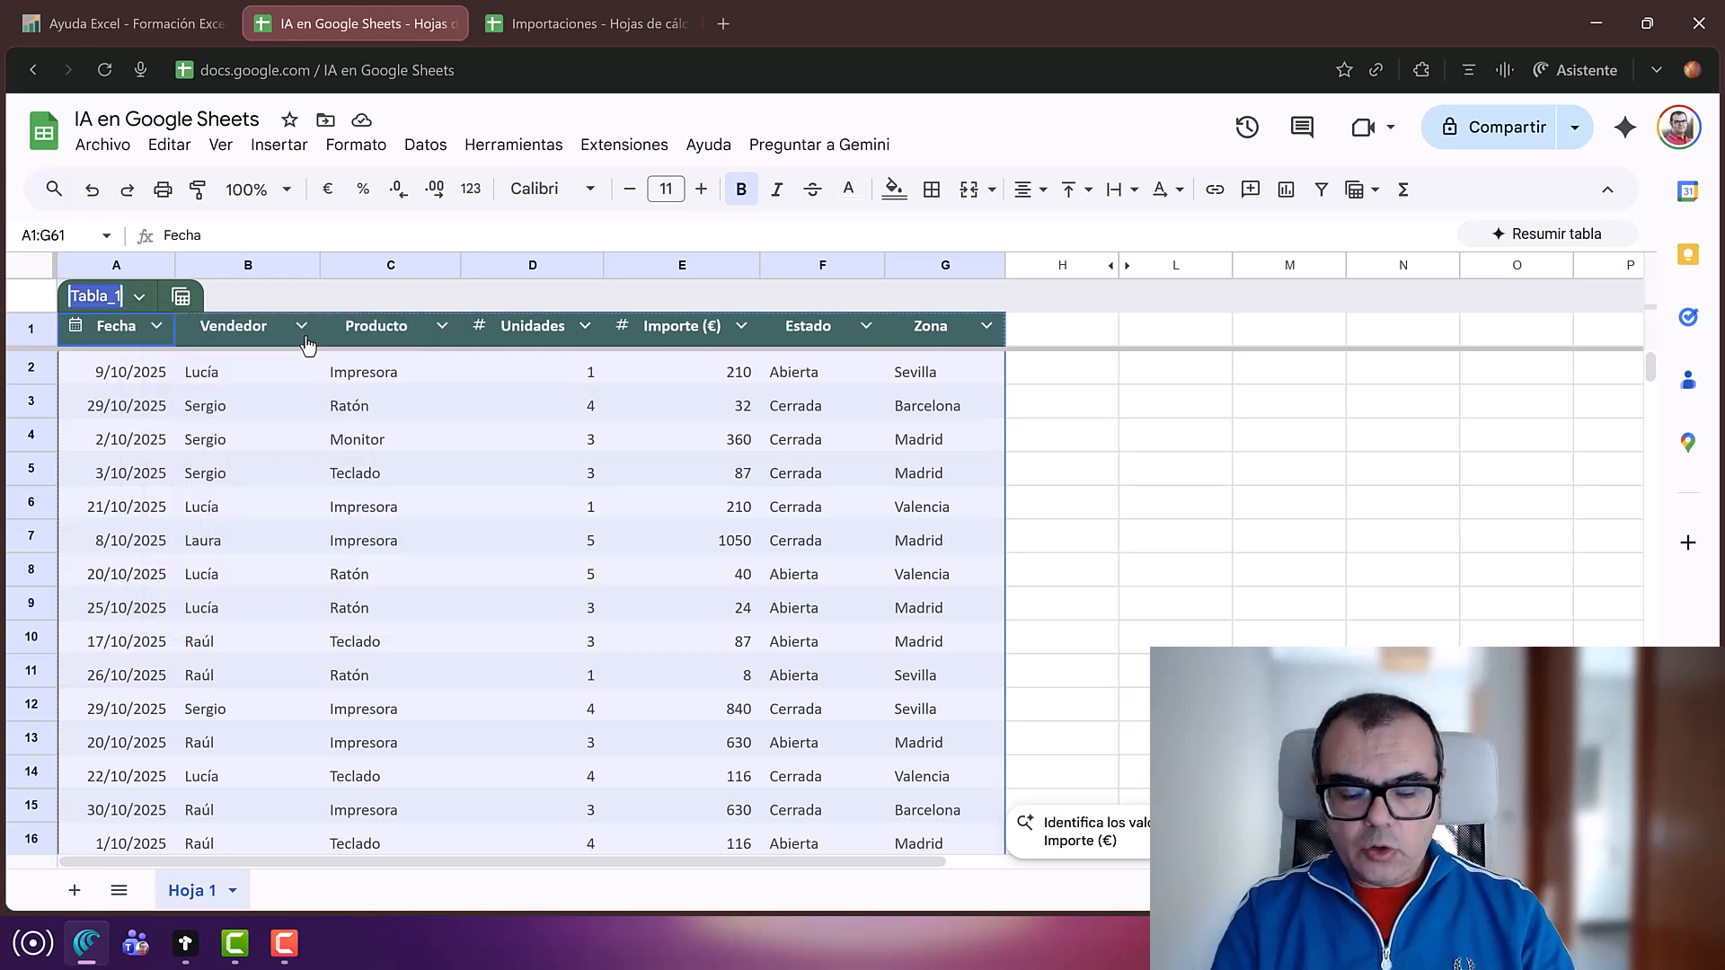
pyautogui.write('Ventas')
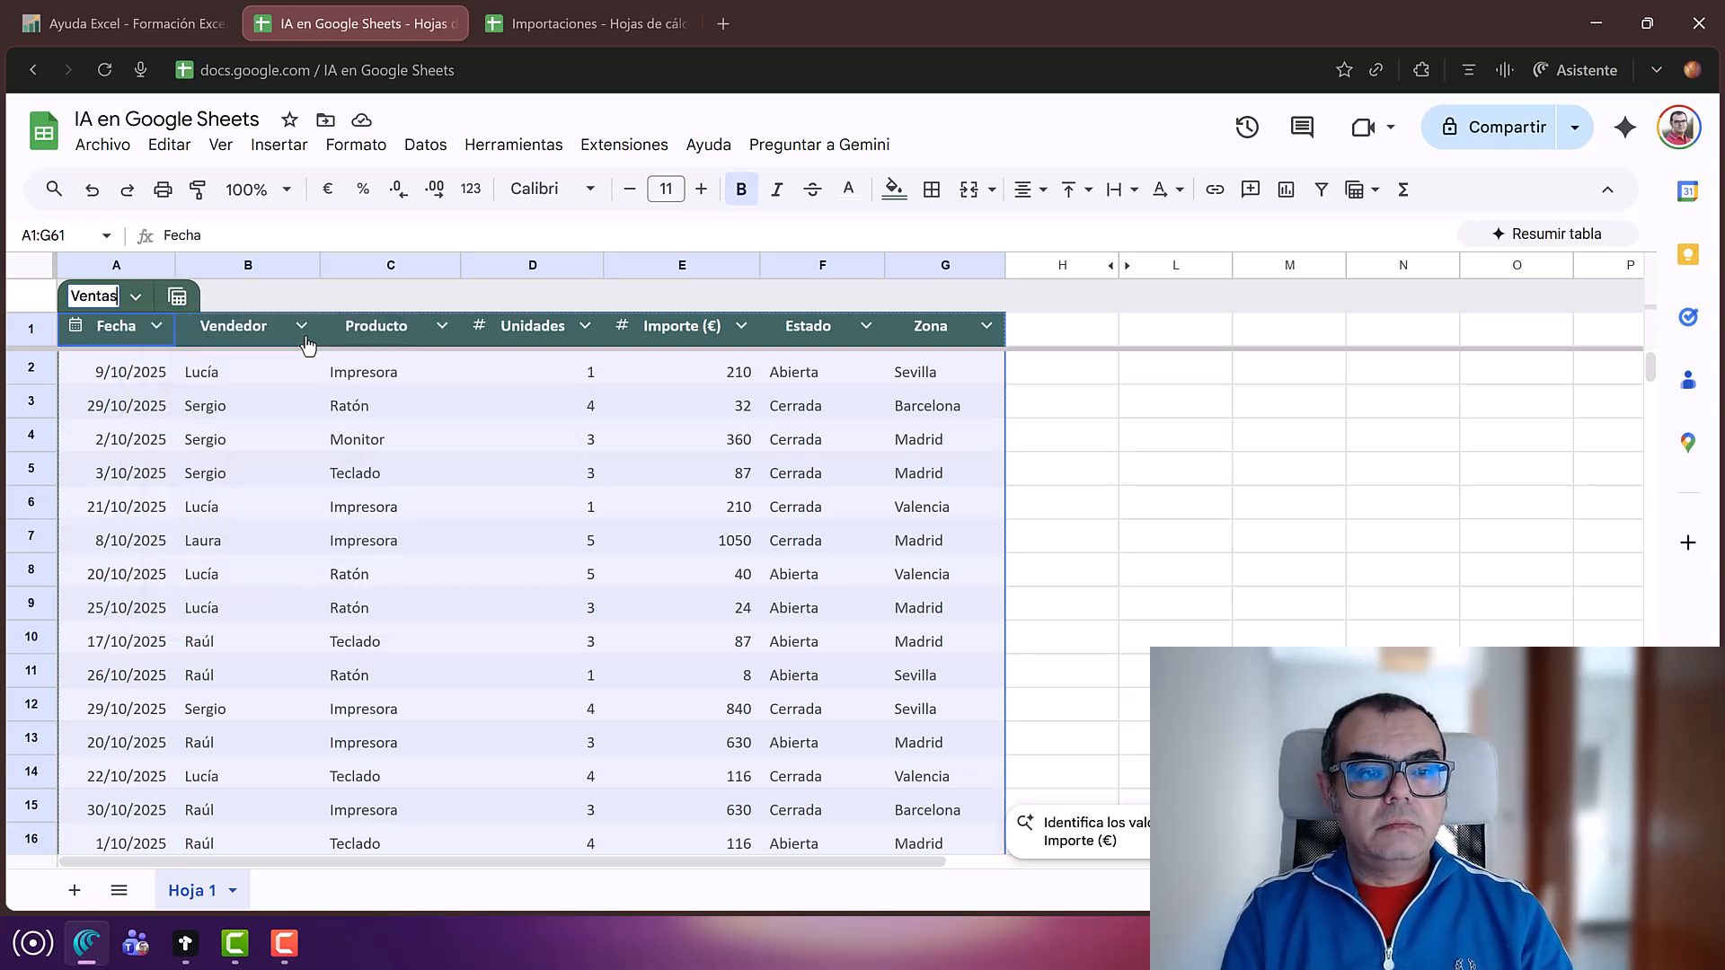
pyautogui.press('Return')
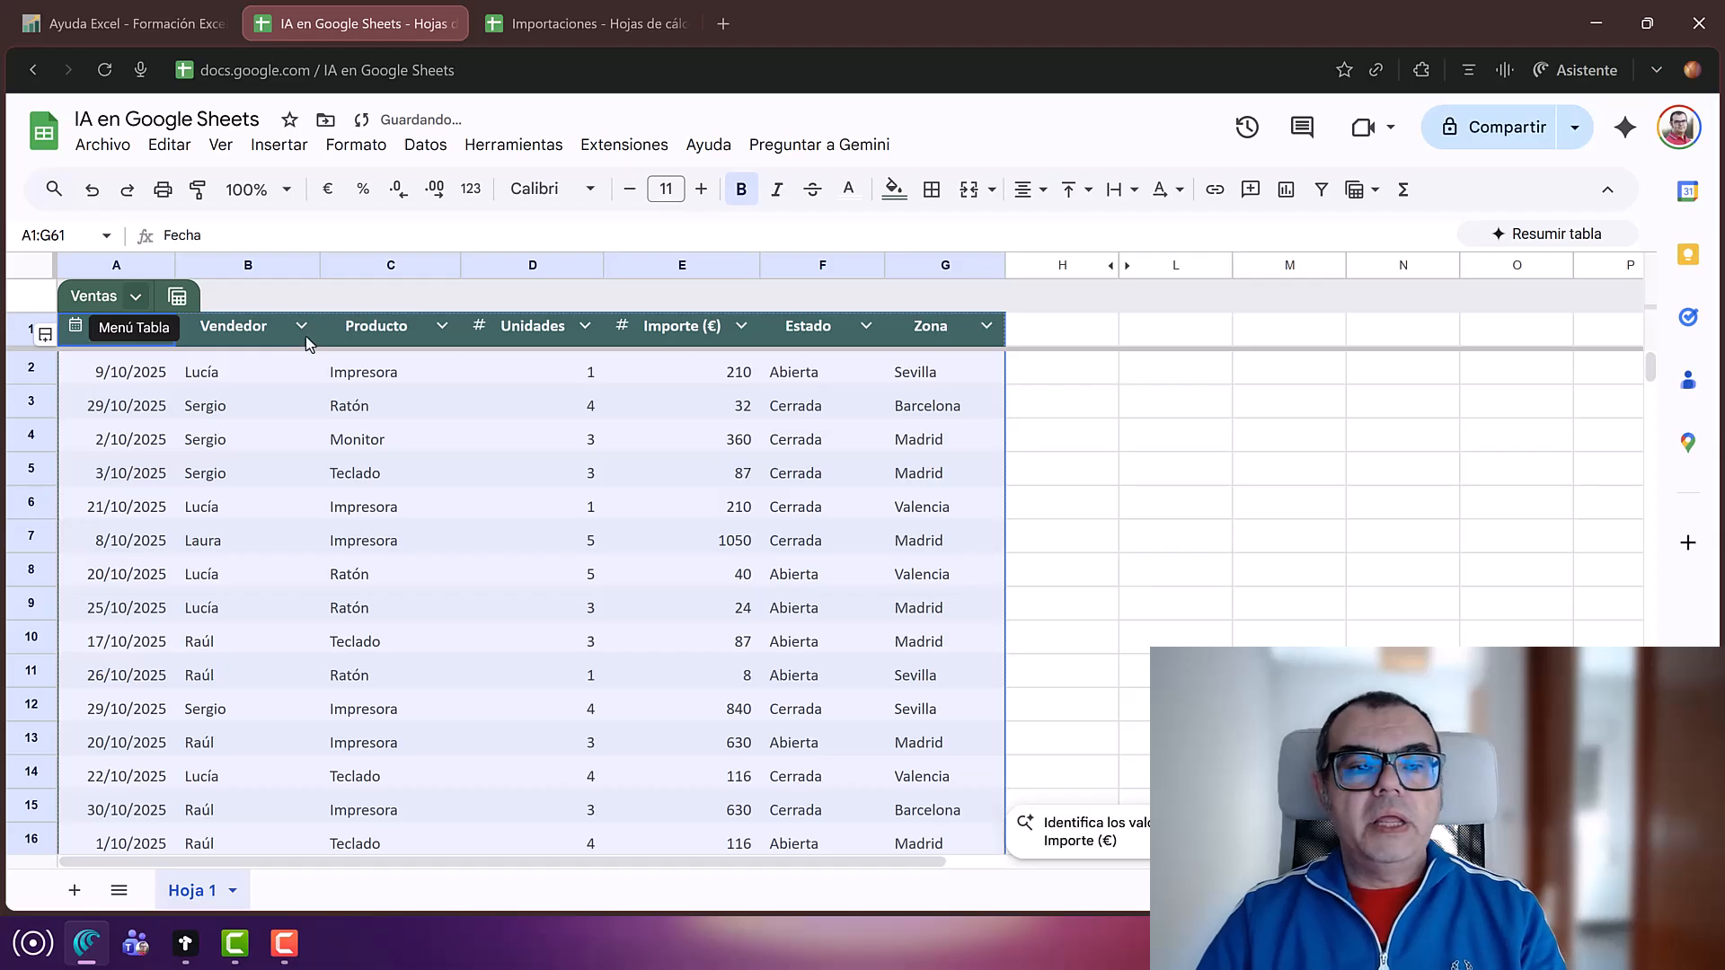
pyautogui.click(273, 449)
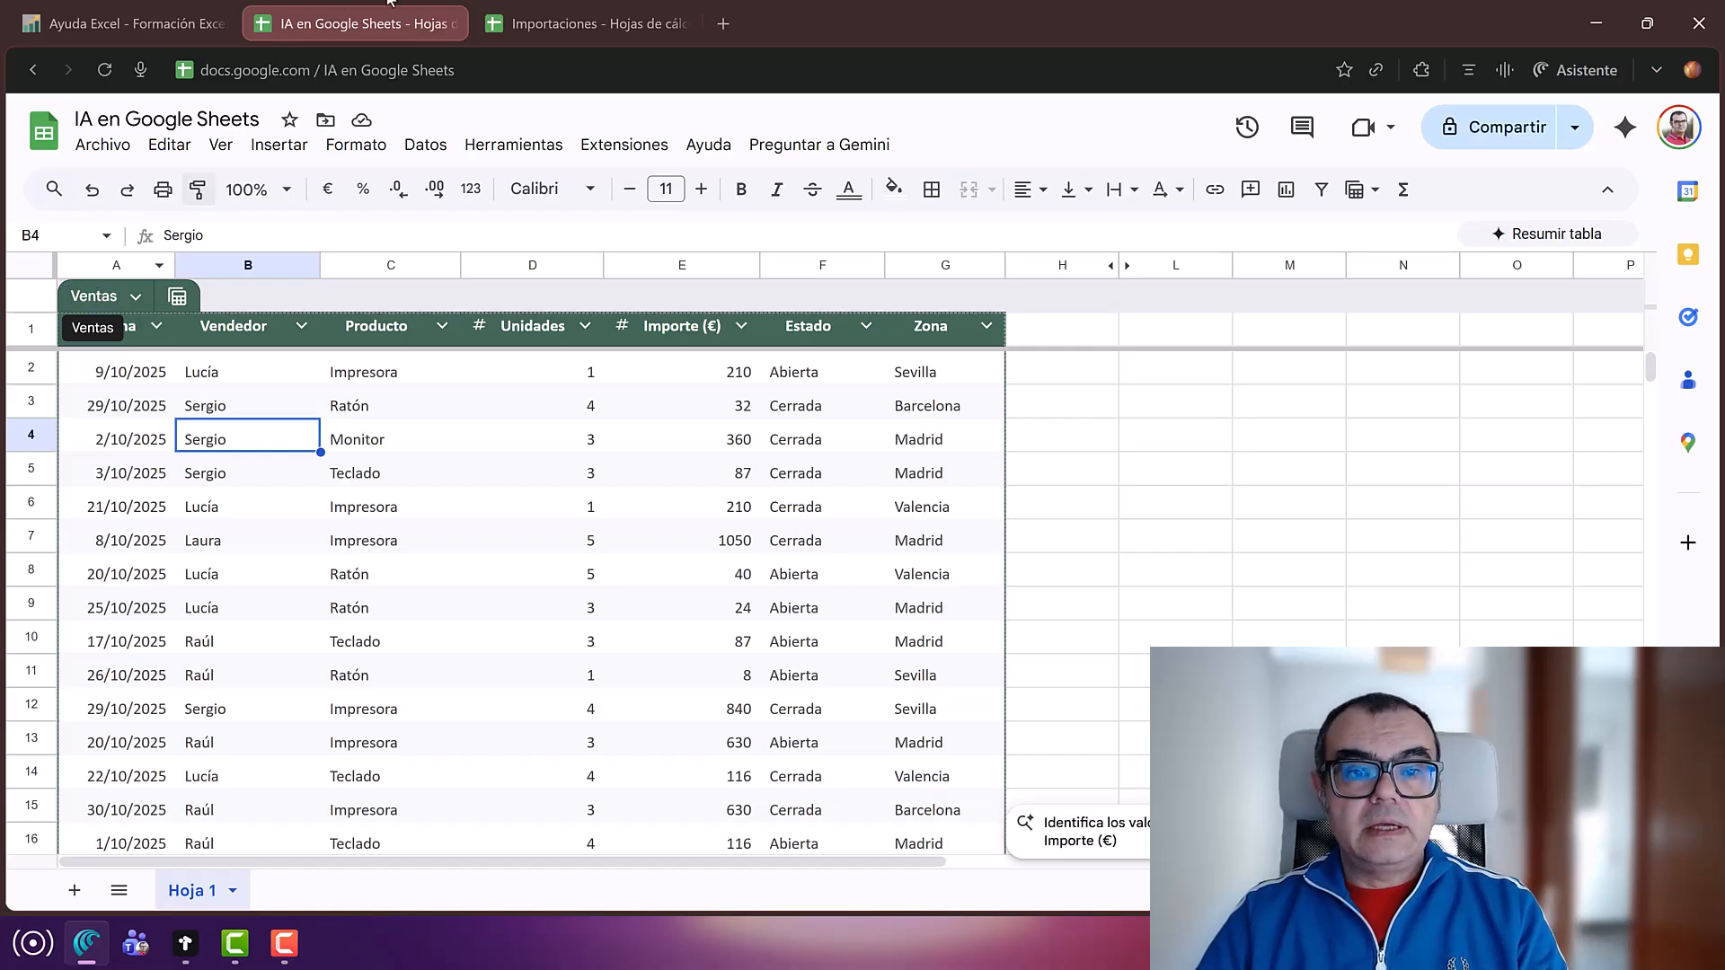
# Step: In Importaciones cell A1, type =importrange with the pasted spreadsheet ID and range "ventas"
pyautogui.click(562, 23)
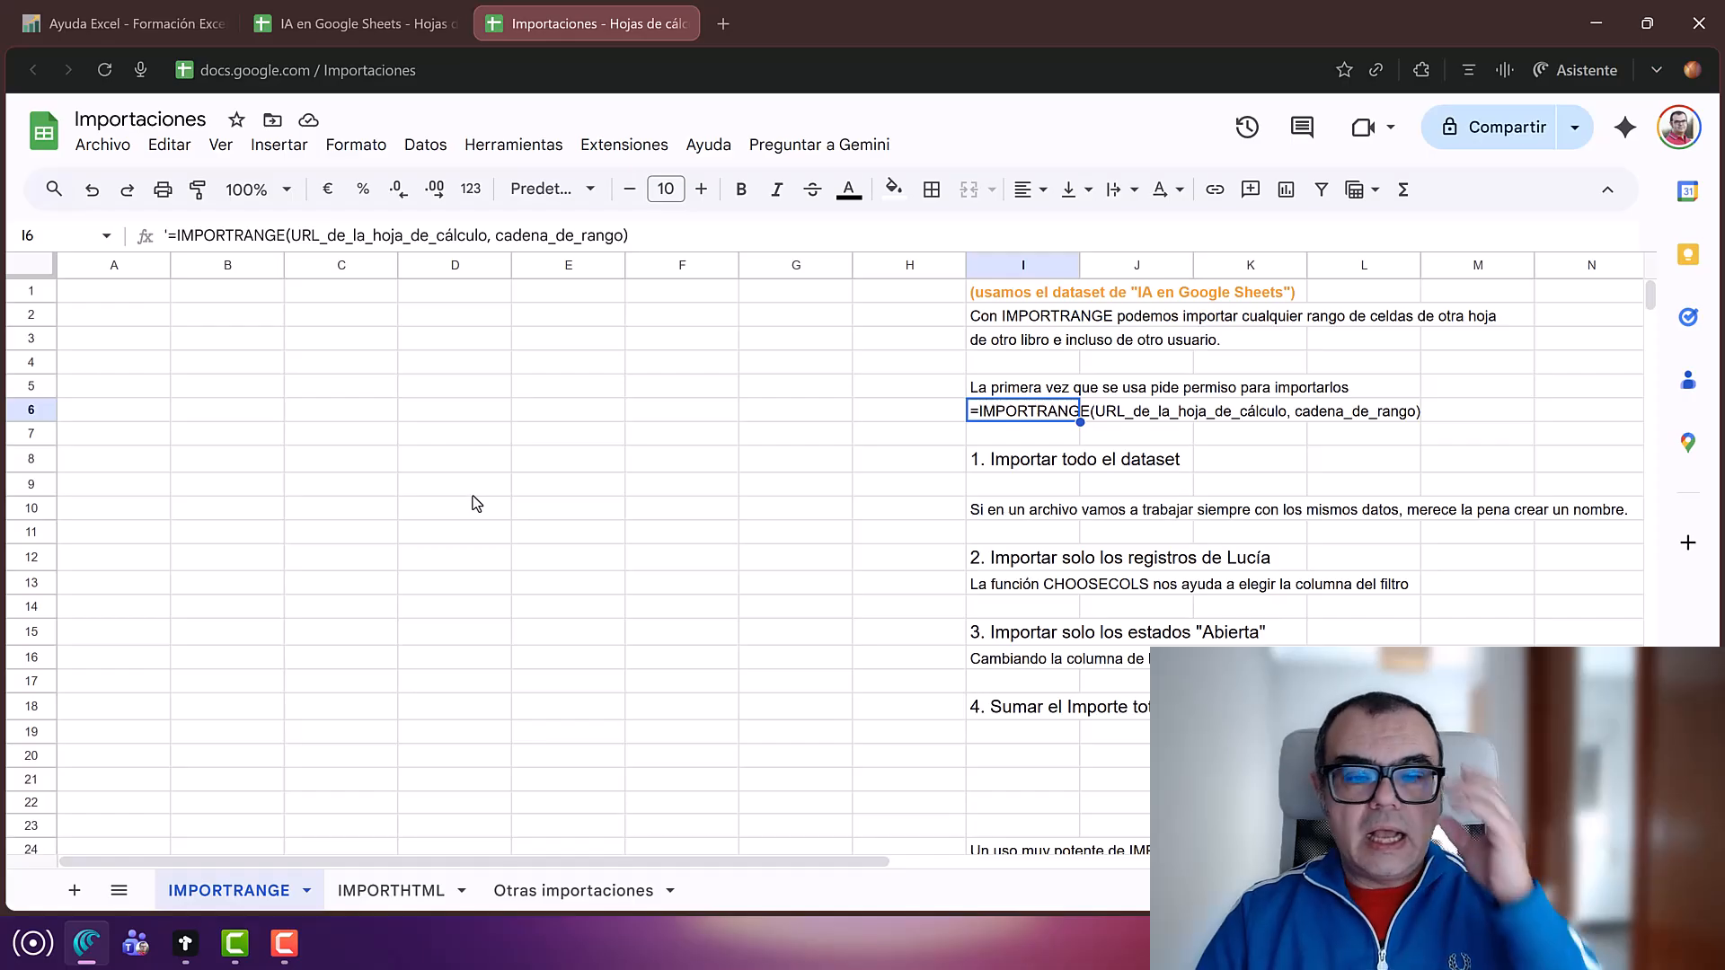
pyautogui.click(111, 296)
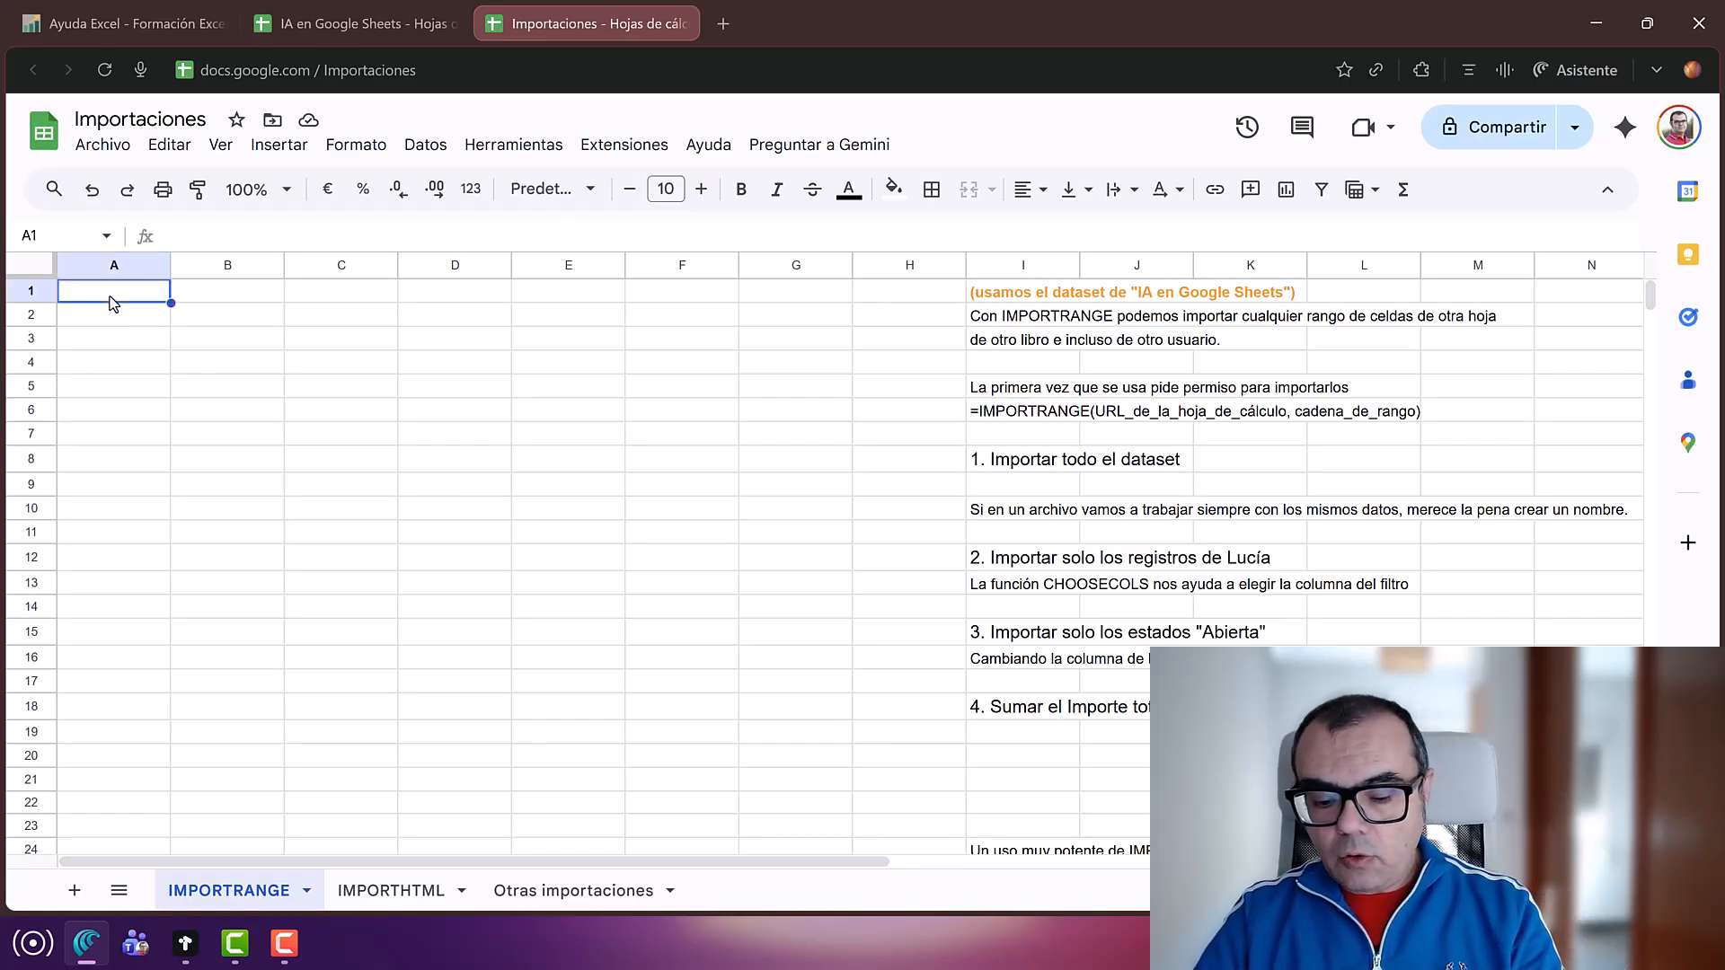
pyautogui.write('=')
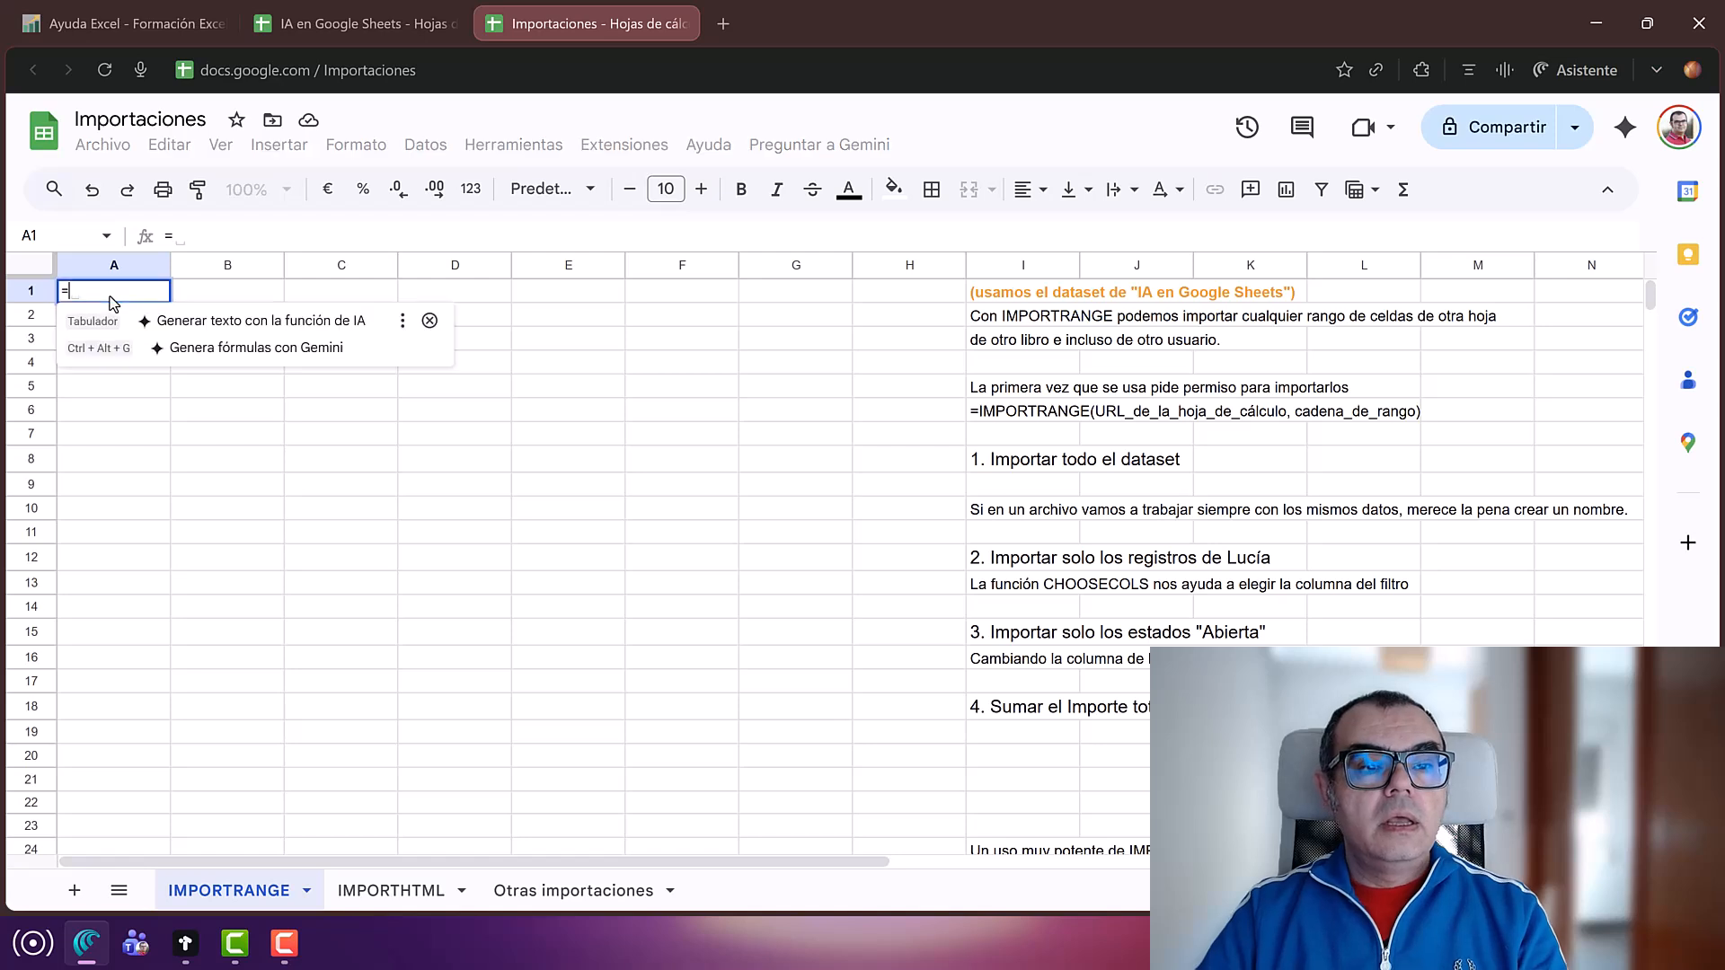
pyautogui.write('imp')
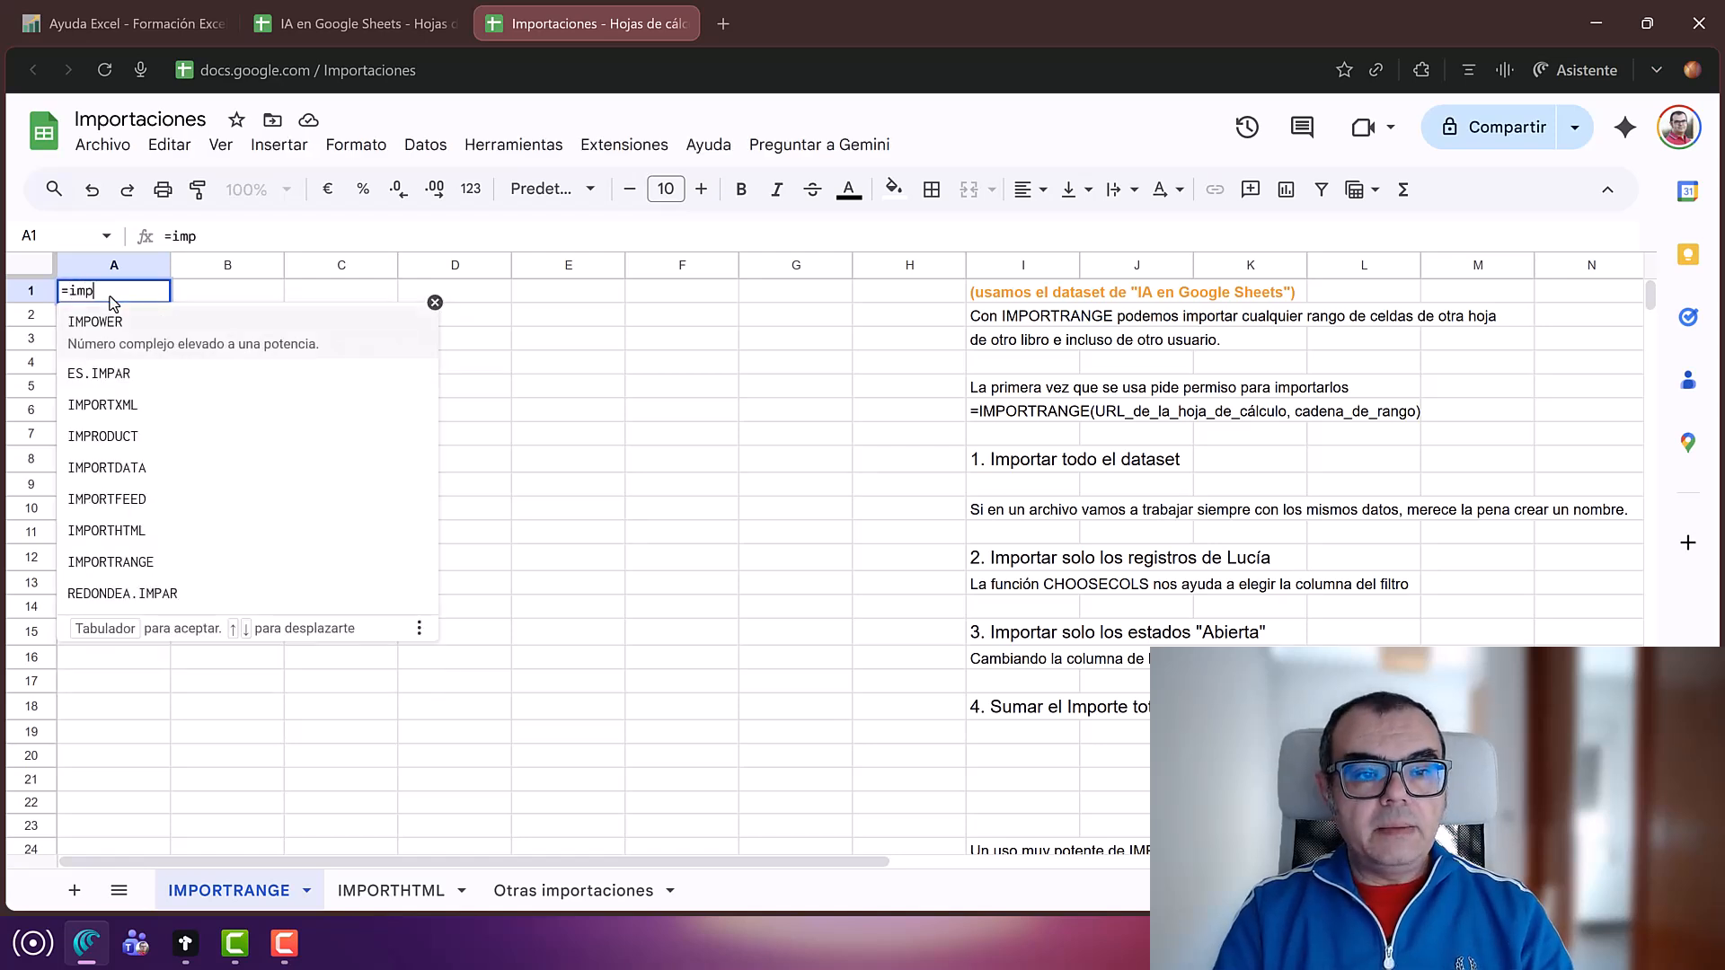
pyautogui.write('ortra')
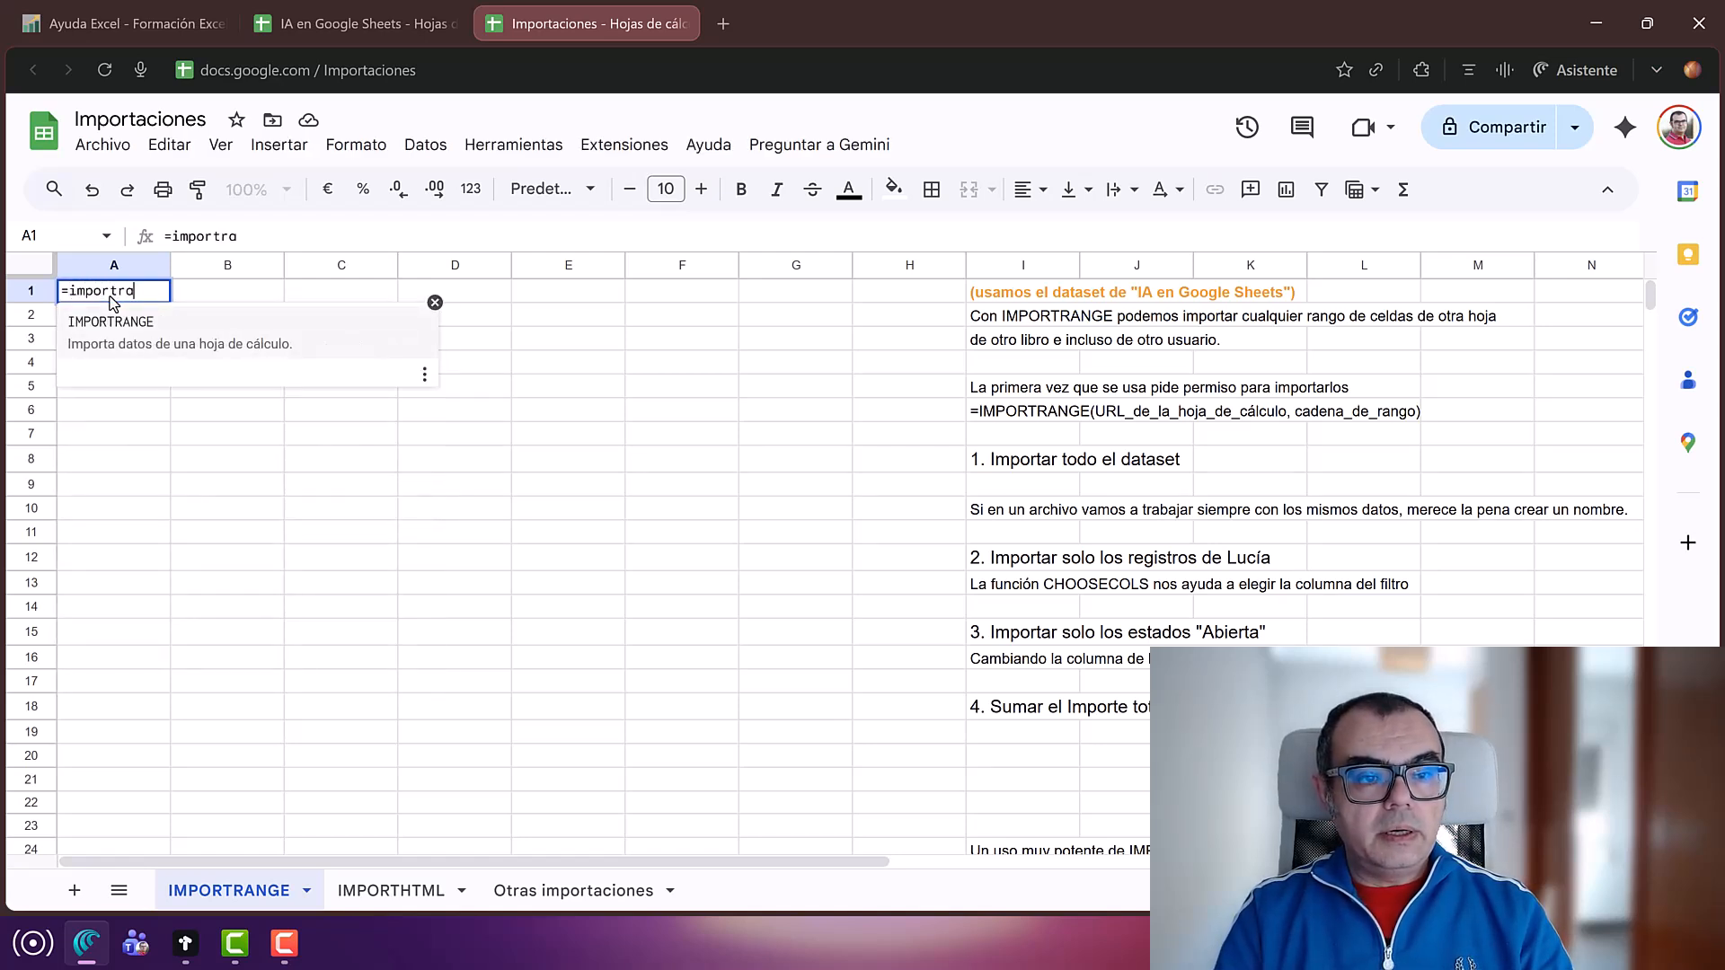
pyautogui.write('nge')
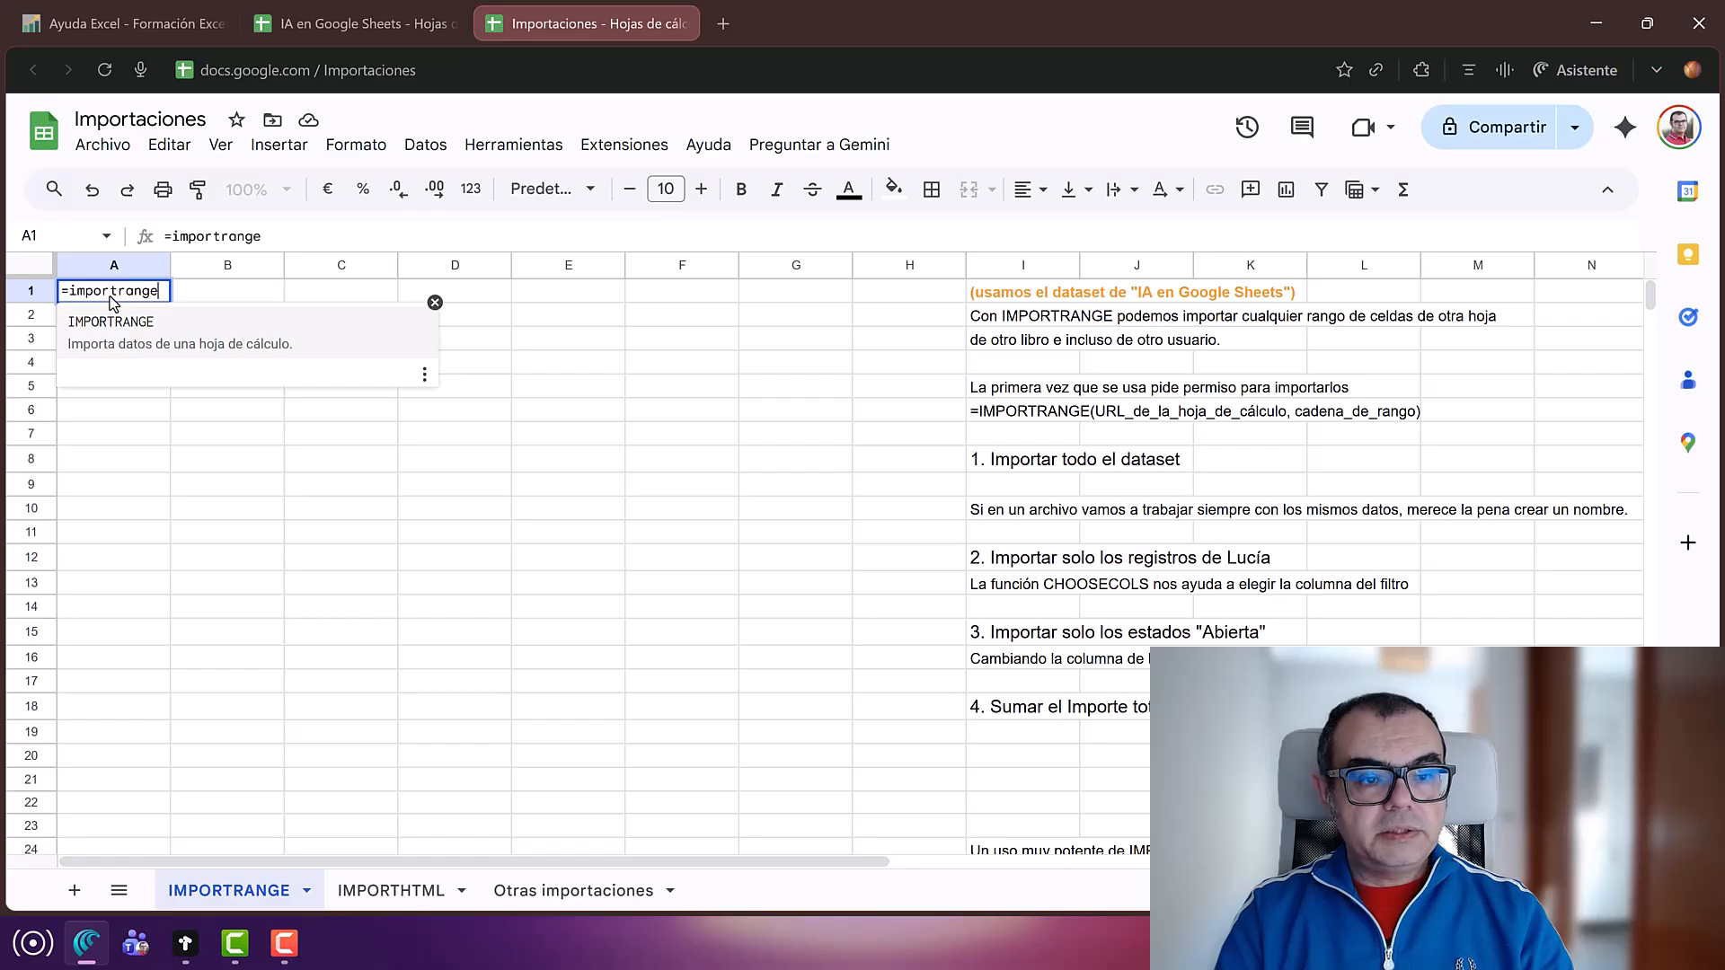
pyautogui.write('(')
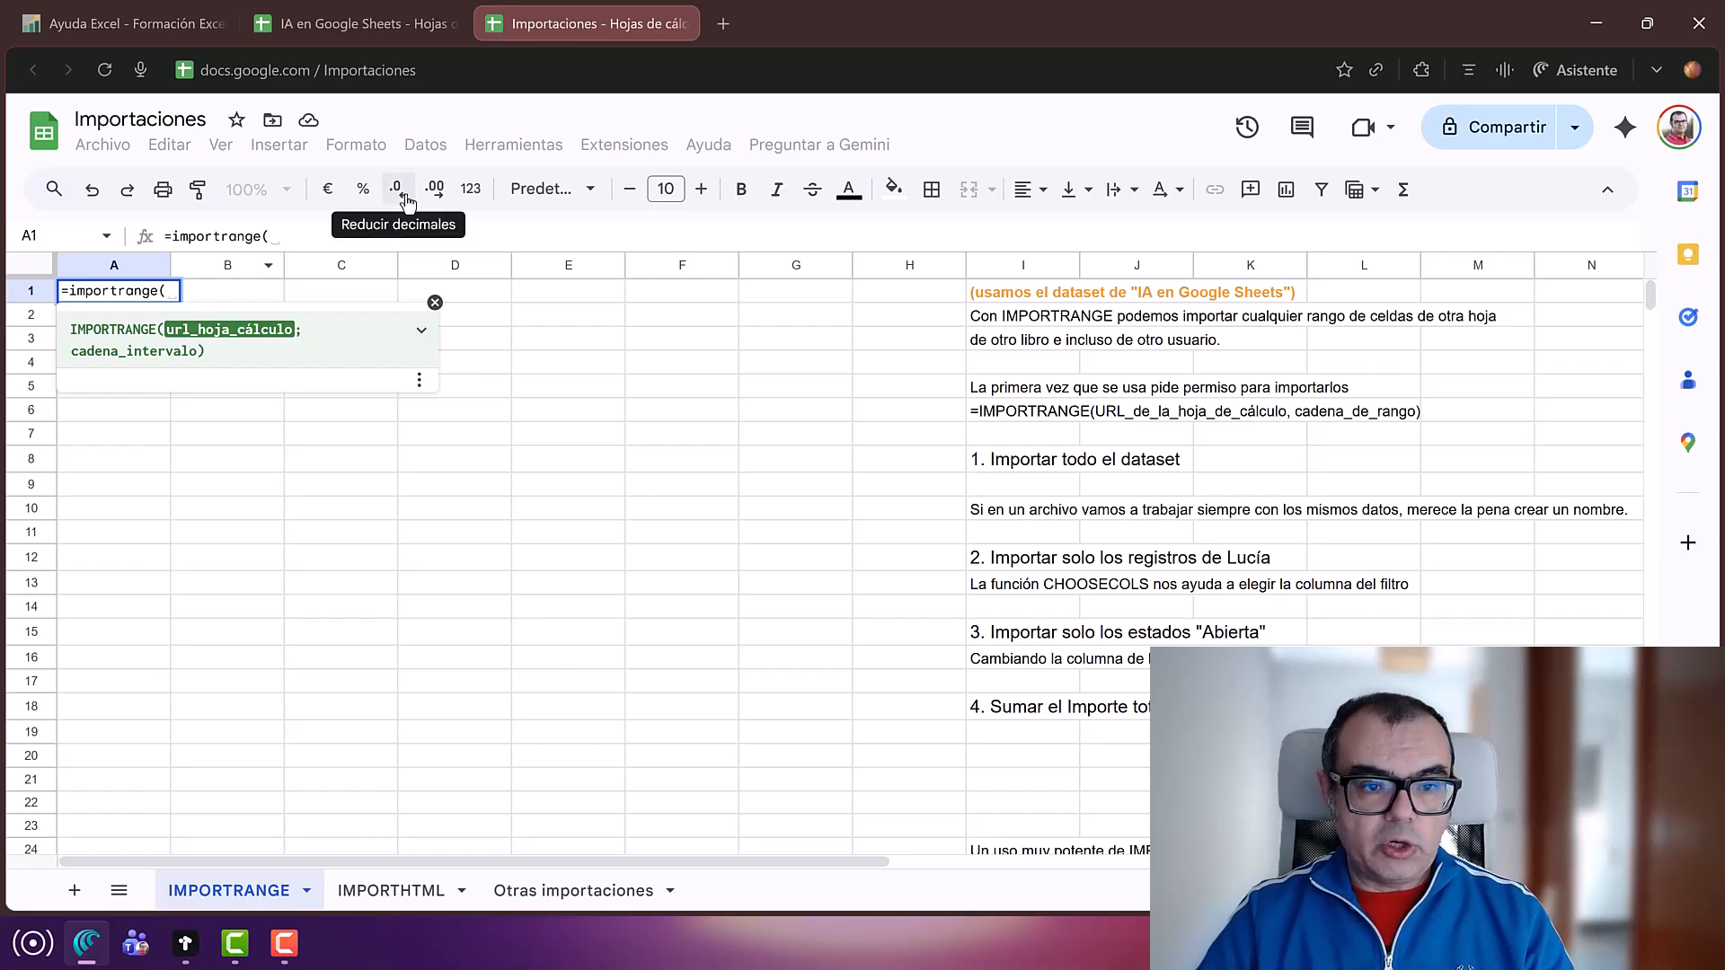
pyautogui.write('"')
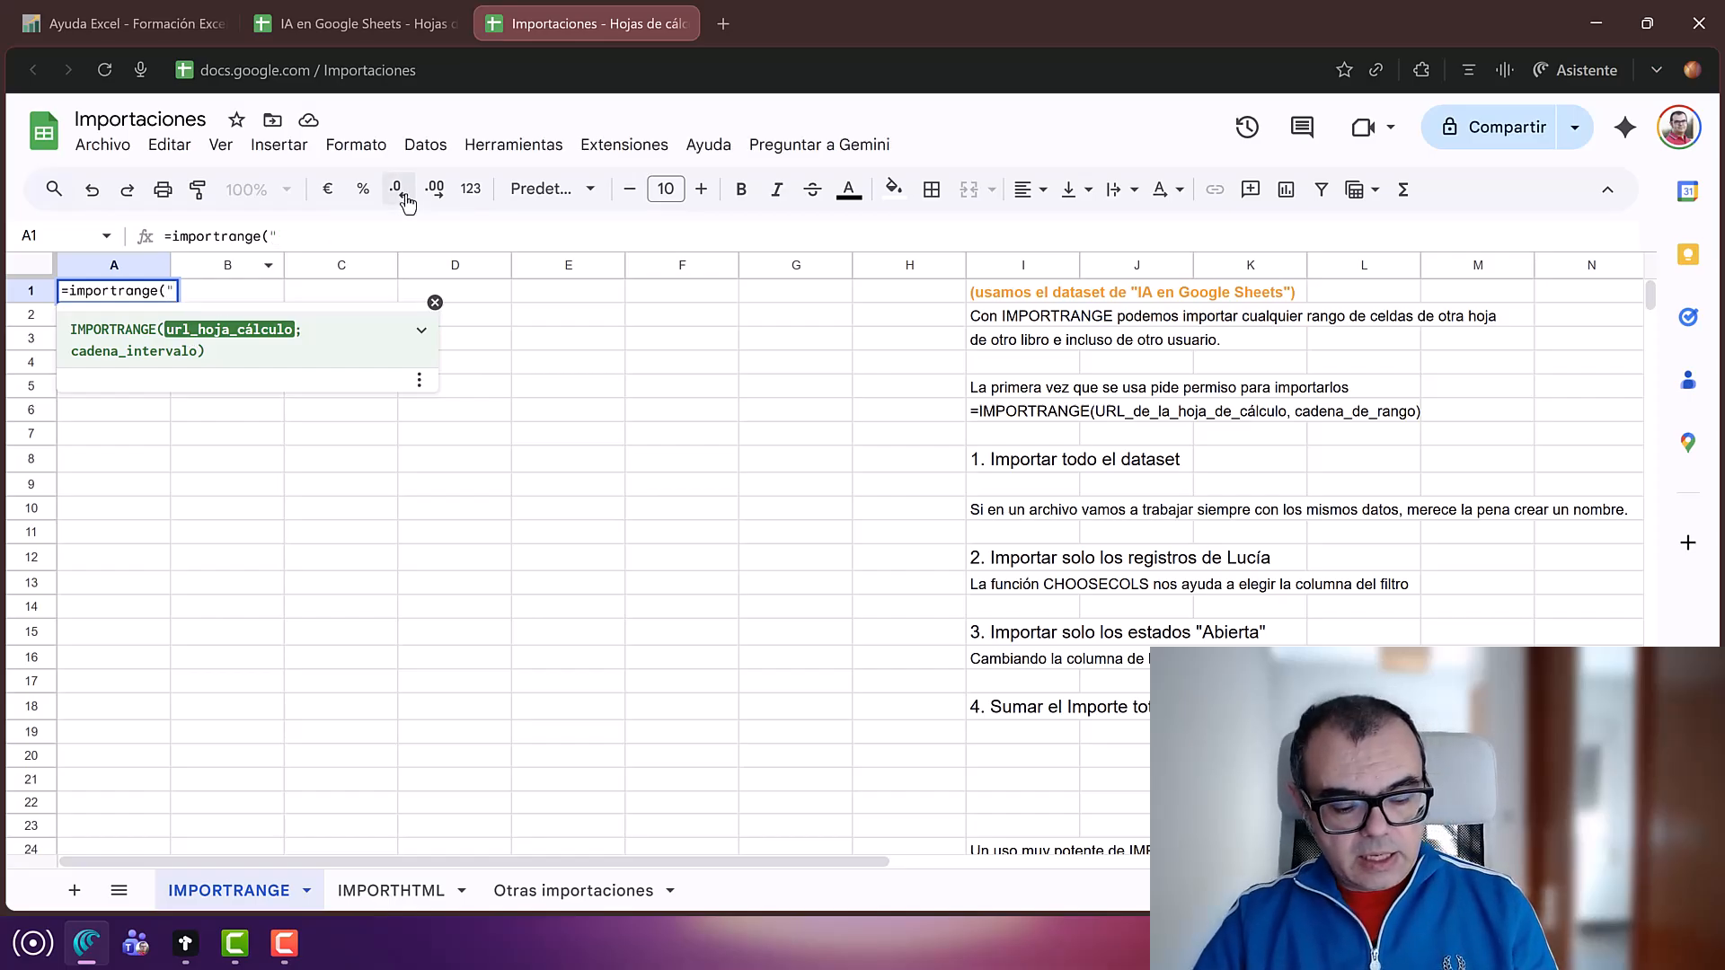
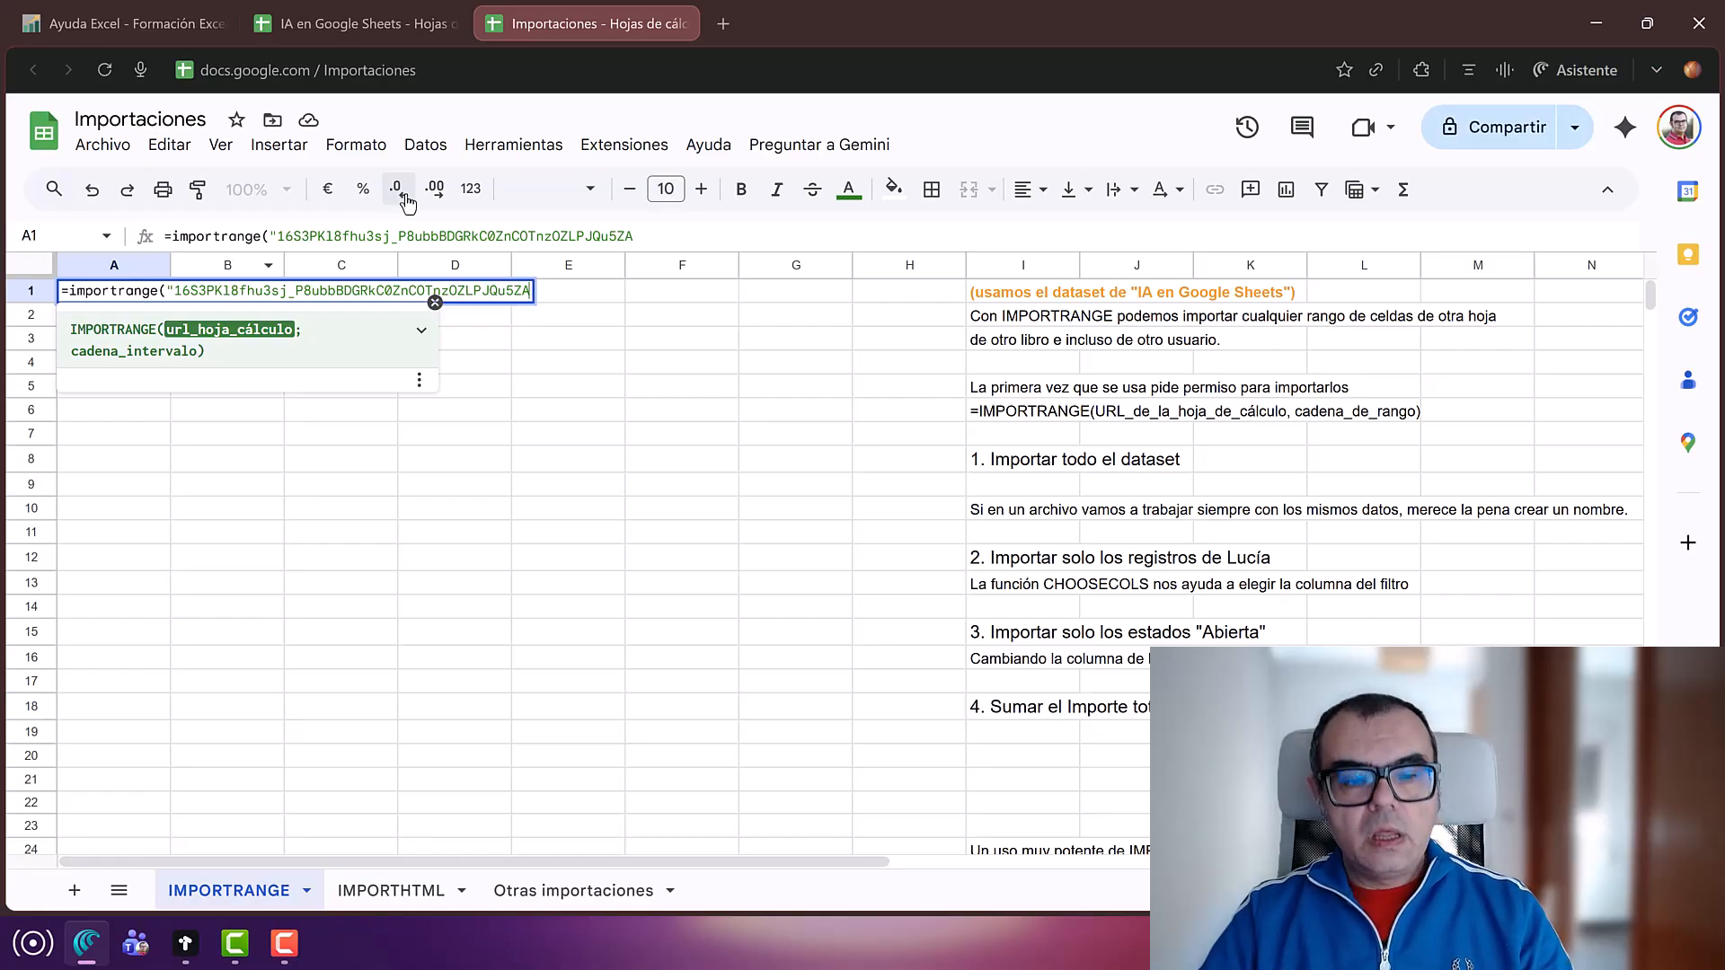
pyautogui.write('"')
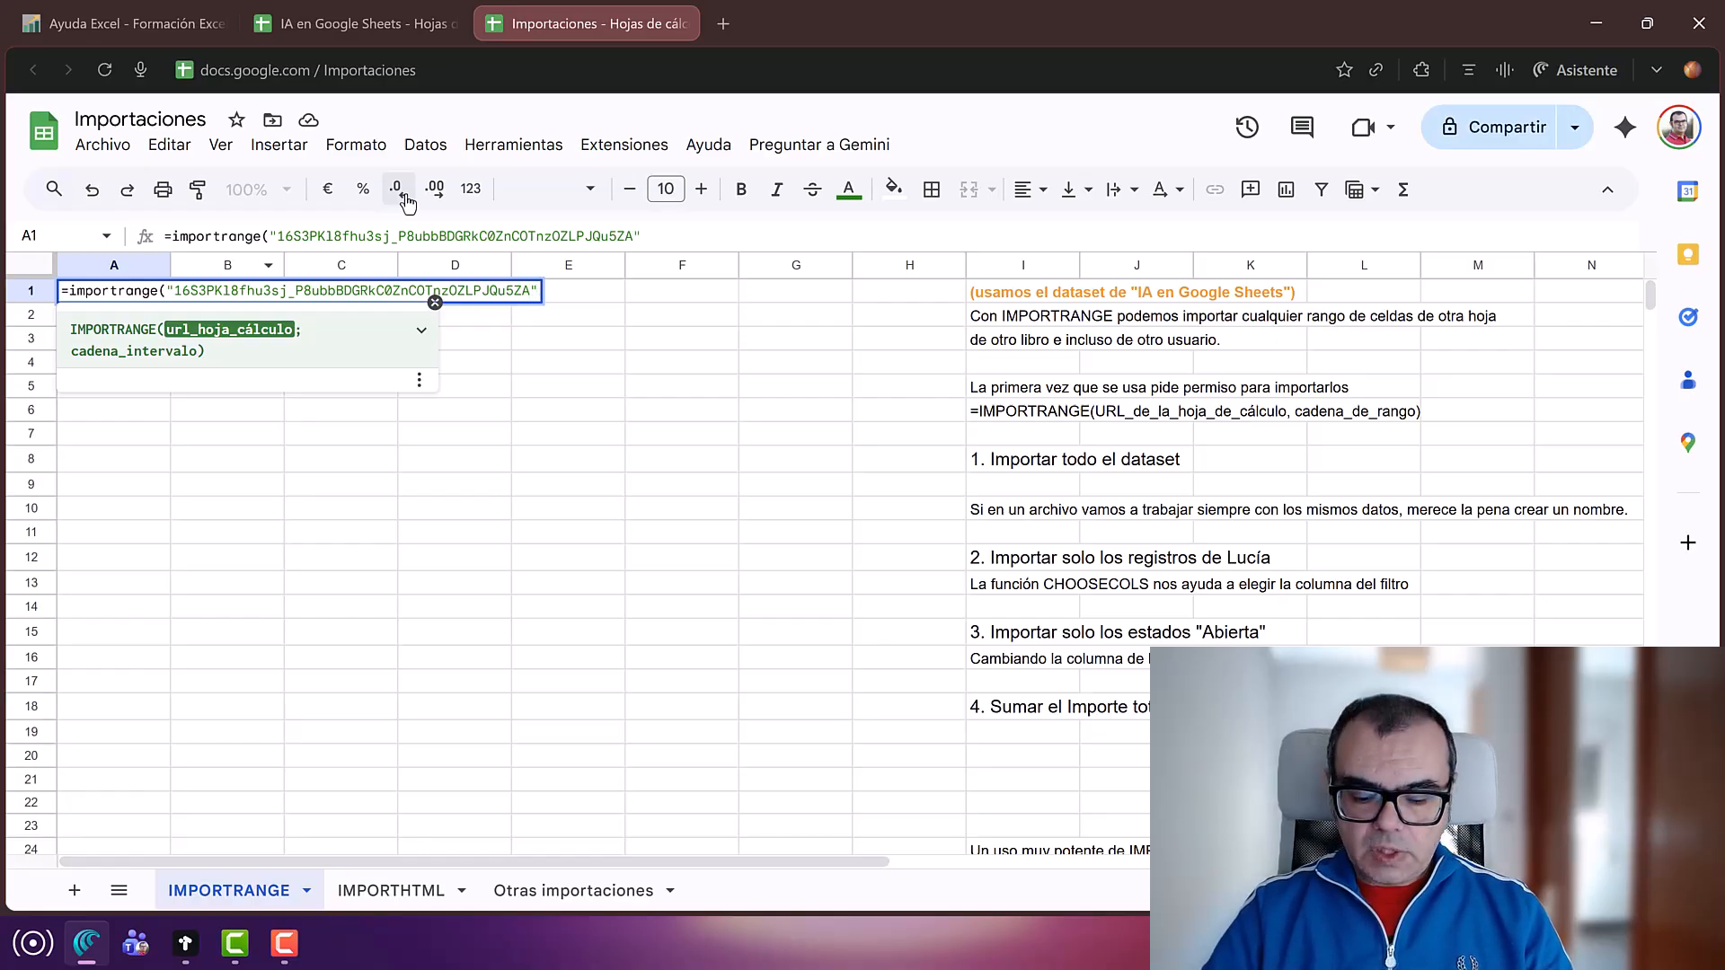
pyautogui.write(';')
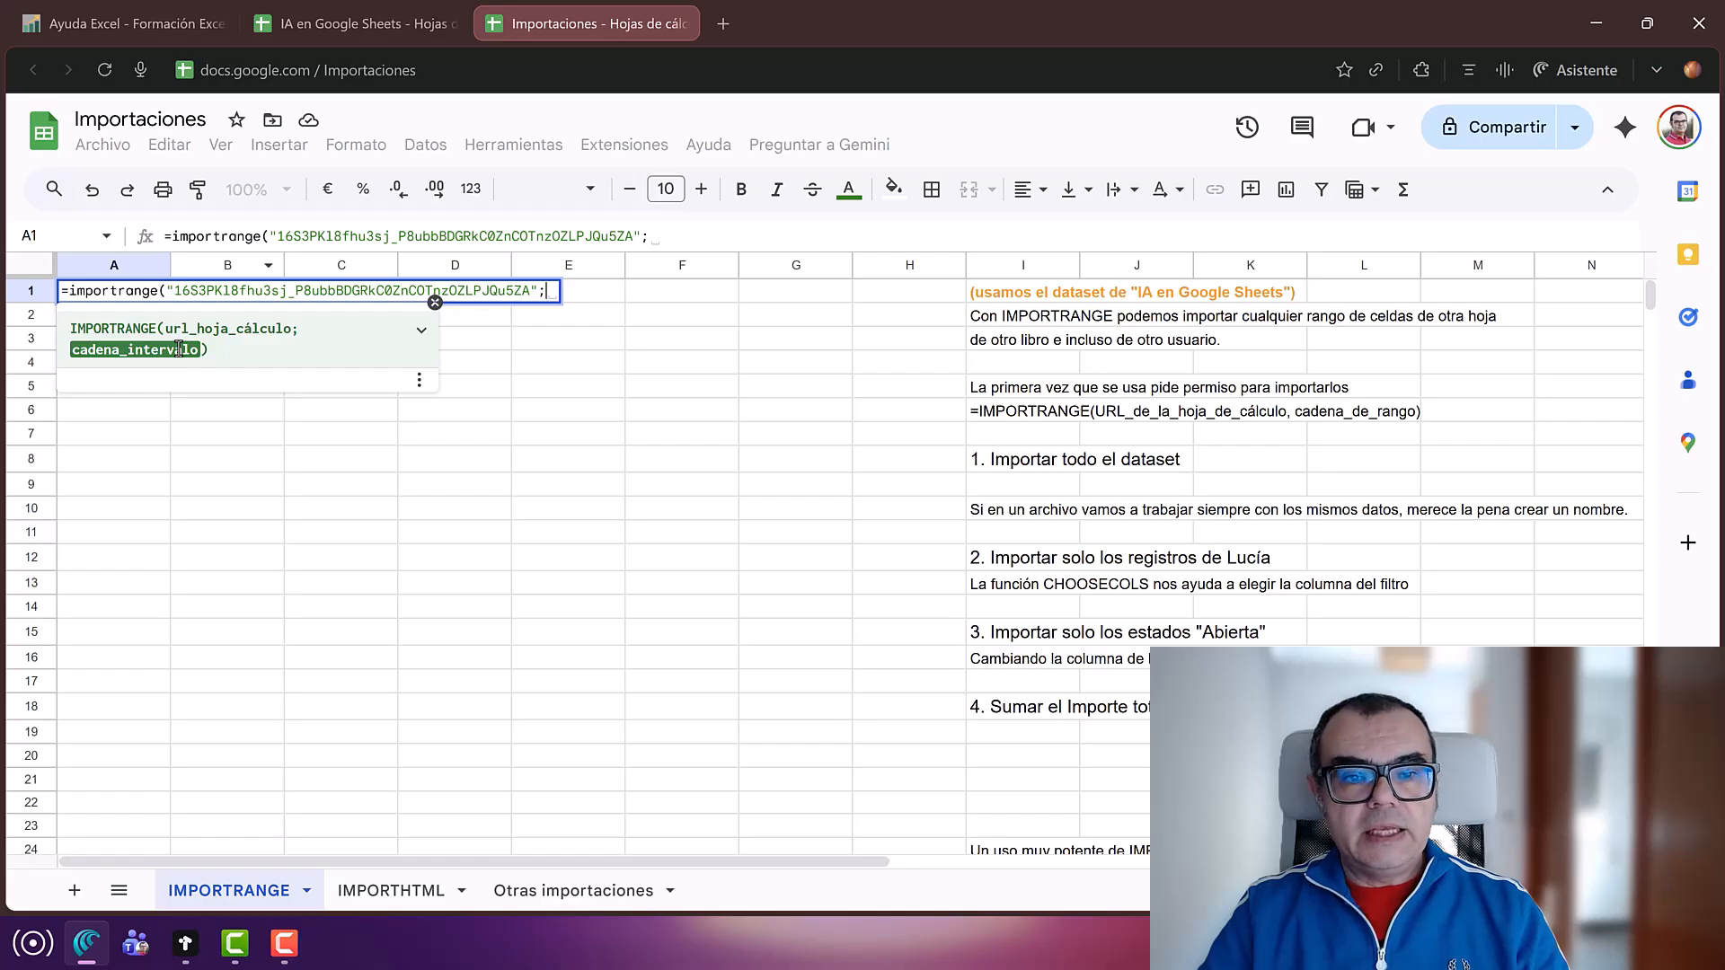
pyautogui.write('"ventas')
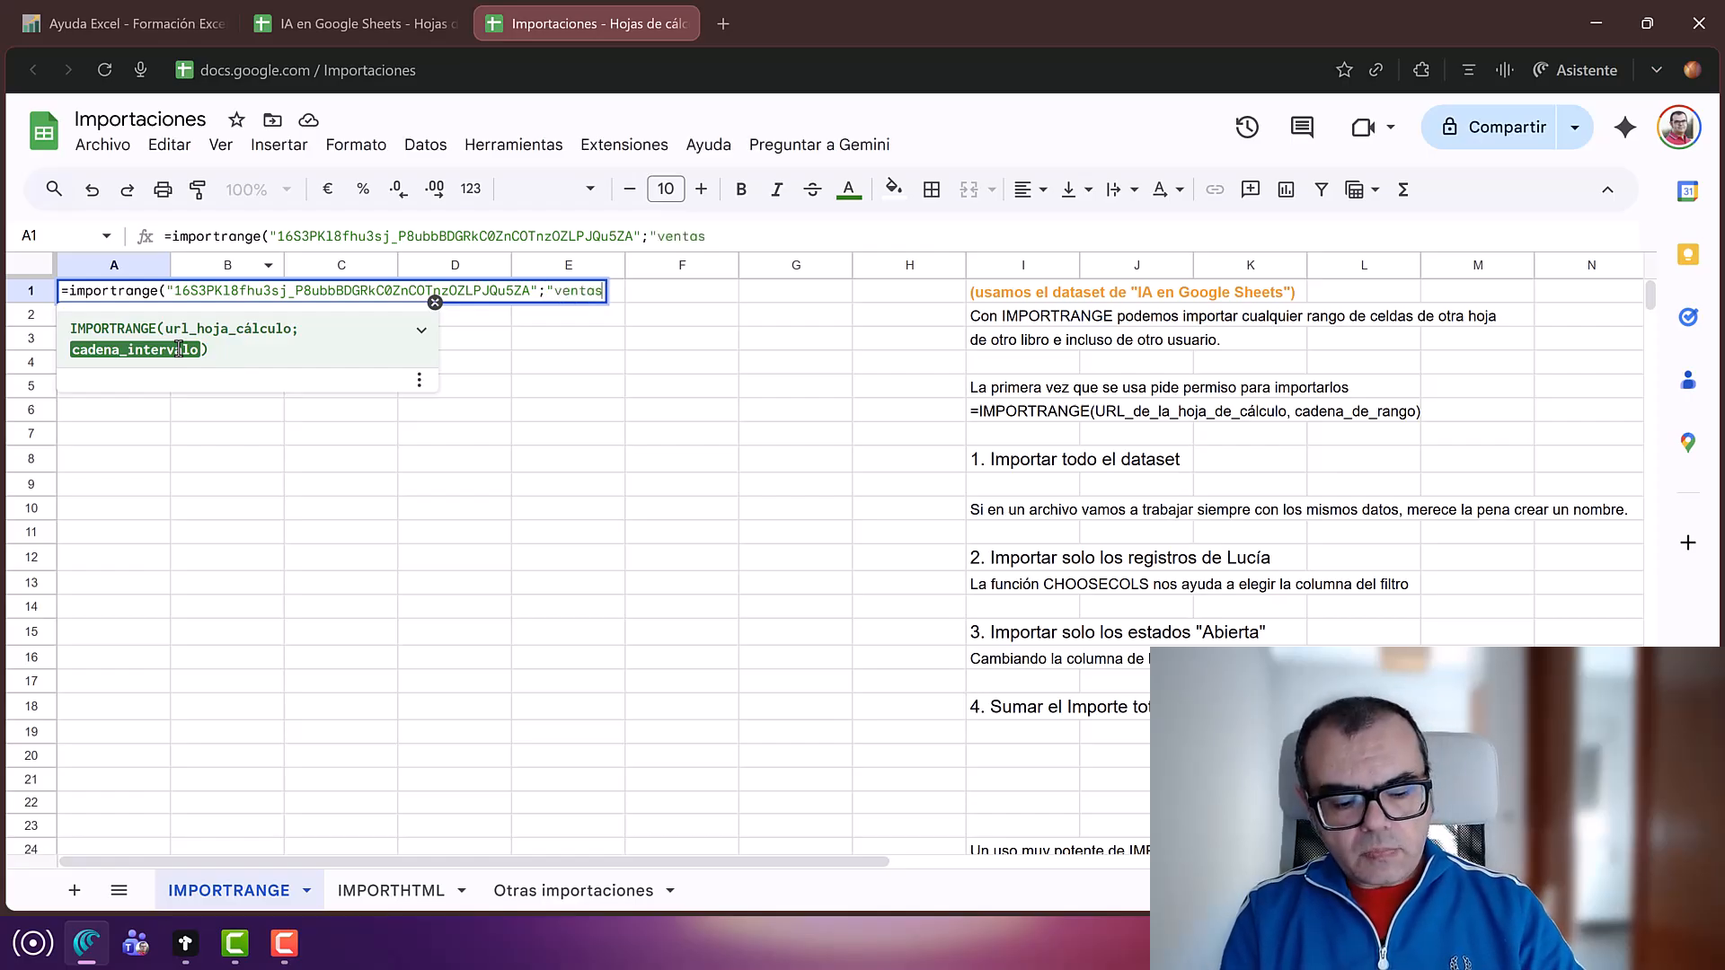
pyautogui.write('")')
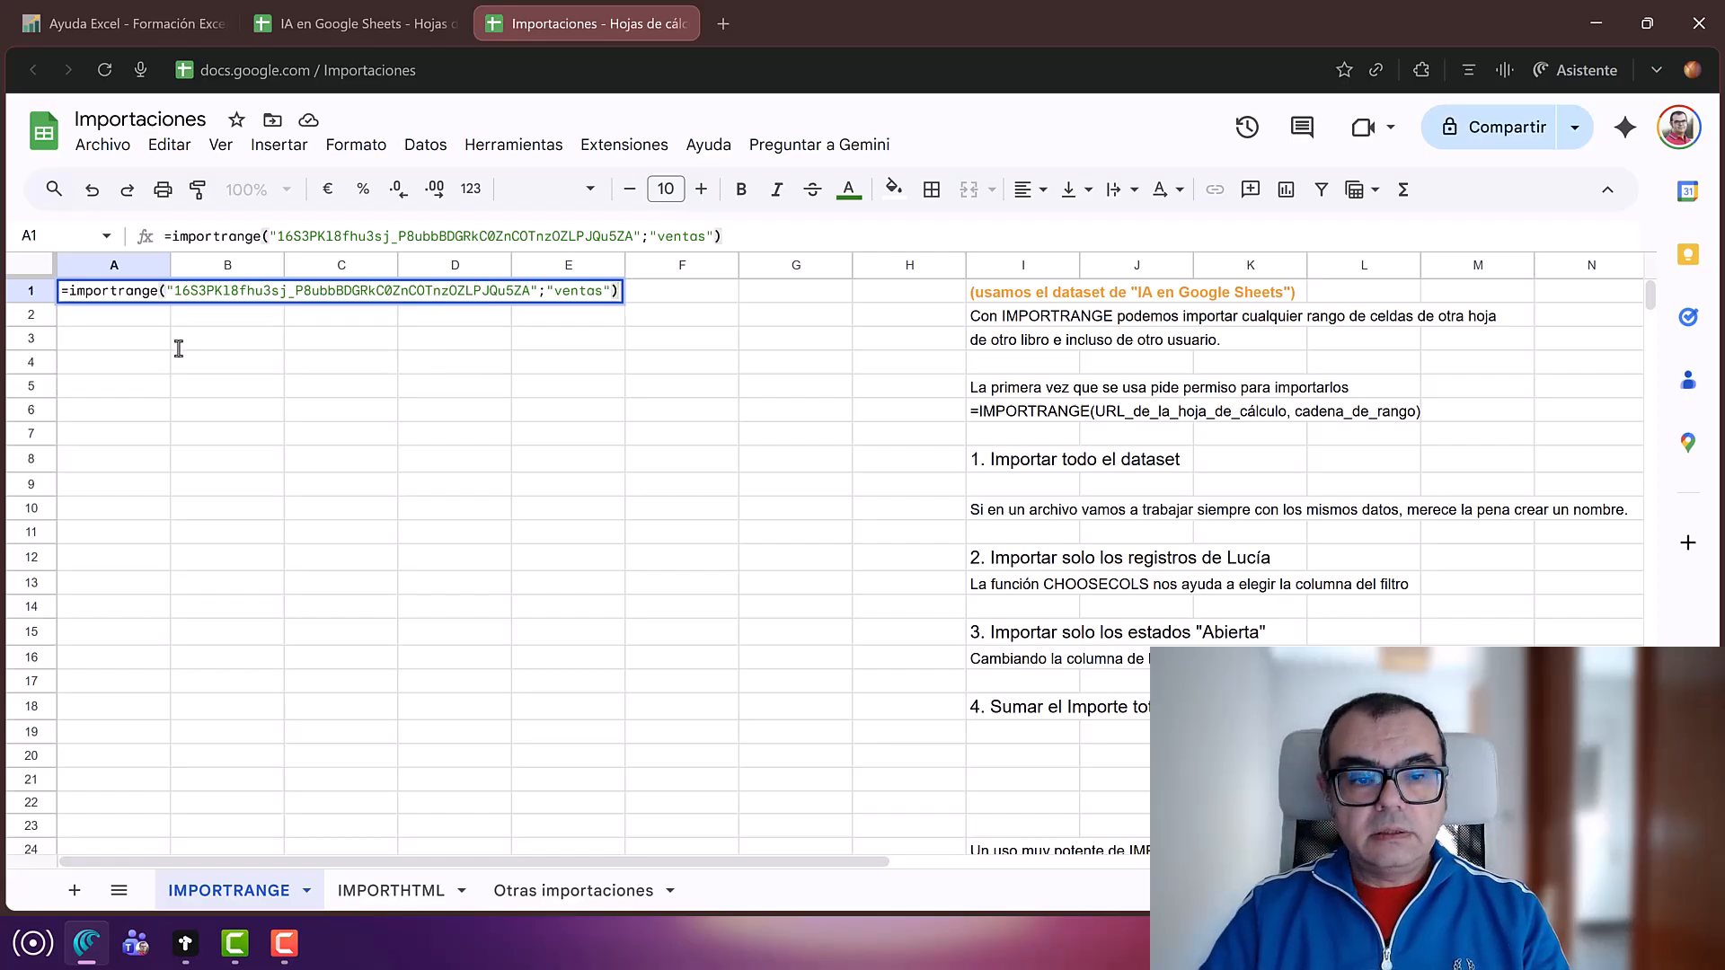
# Step: Commit the IMPORTRANGE formula and check the imported sales rows filling A1:G60
pyautogui.press('Return')
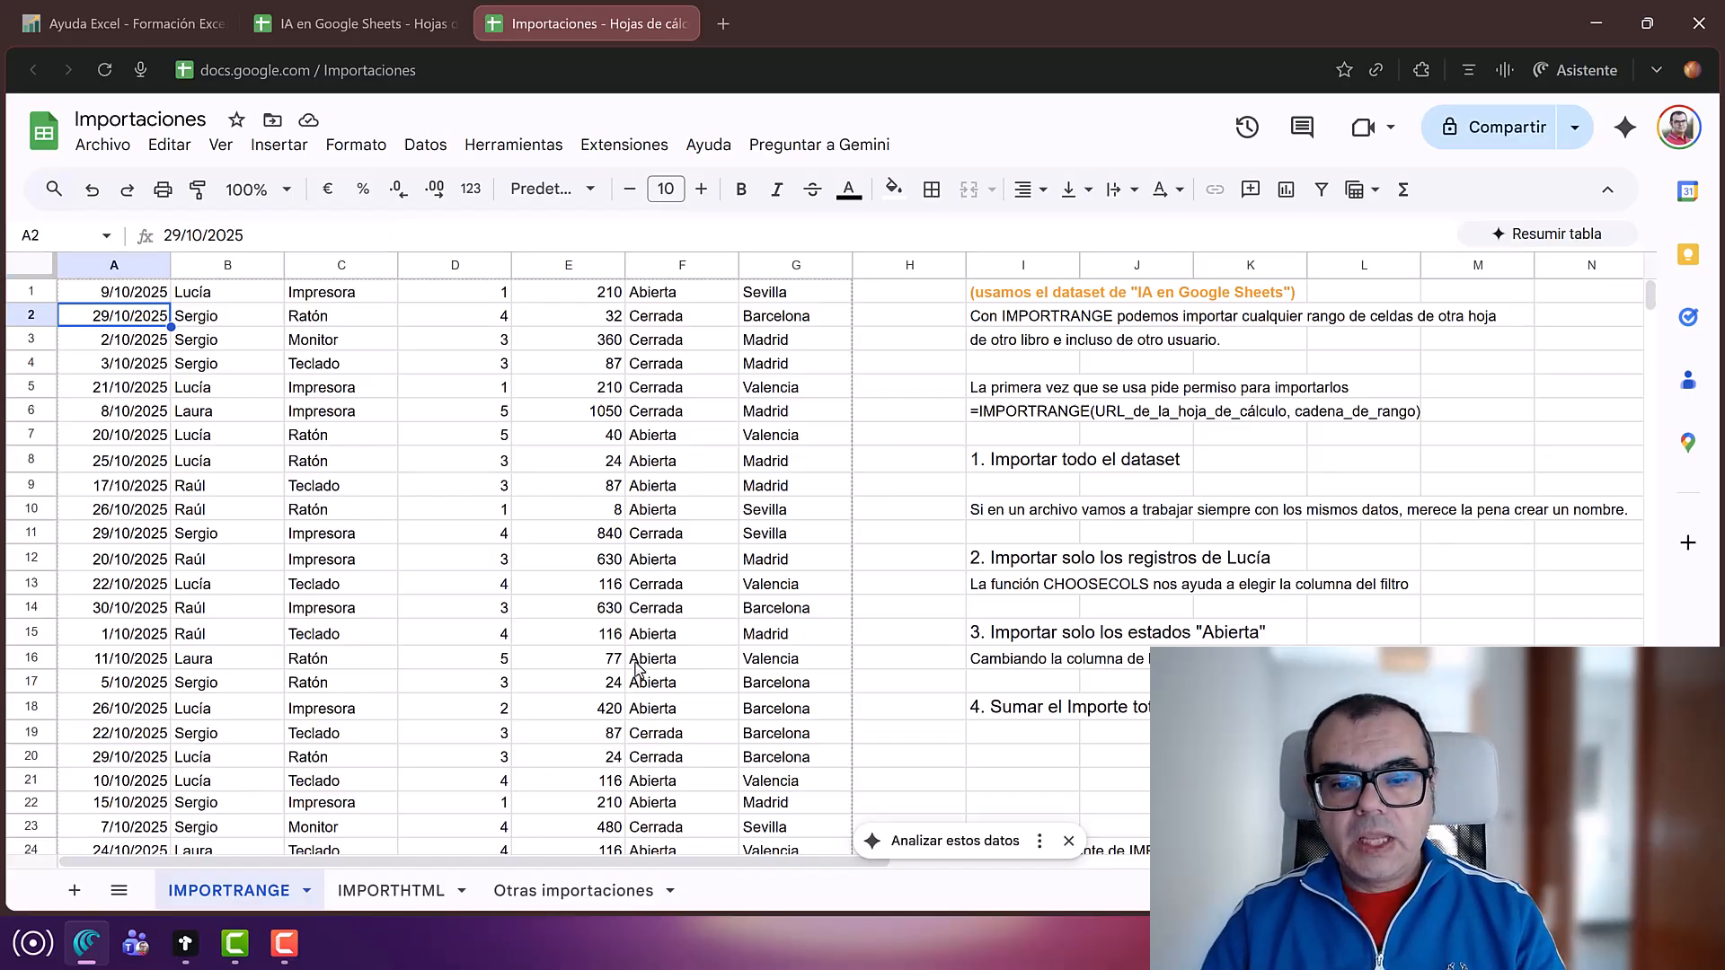
pyautogui.scroll(-8, 261, 688)
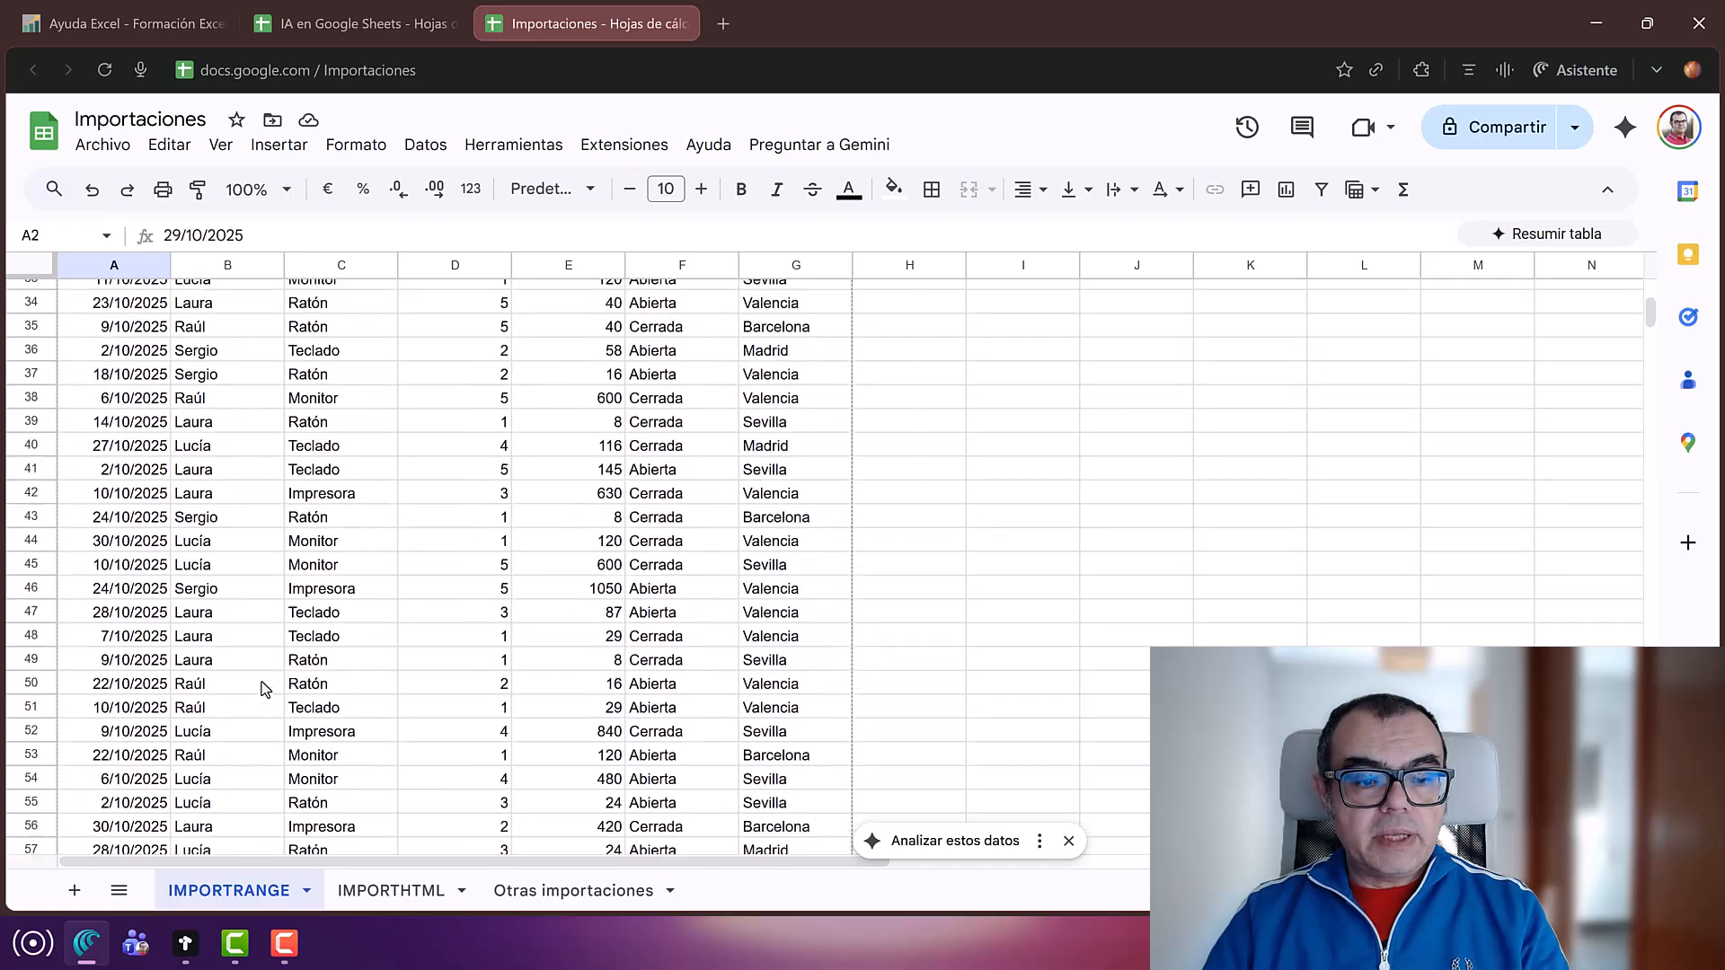
pyautogui.scroll(-5, 261, 688)
pyautogui.scroll(1, 263, 688)
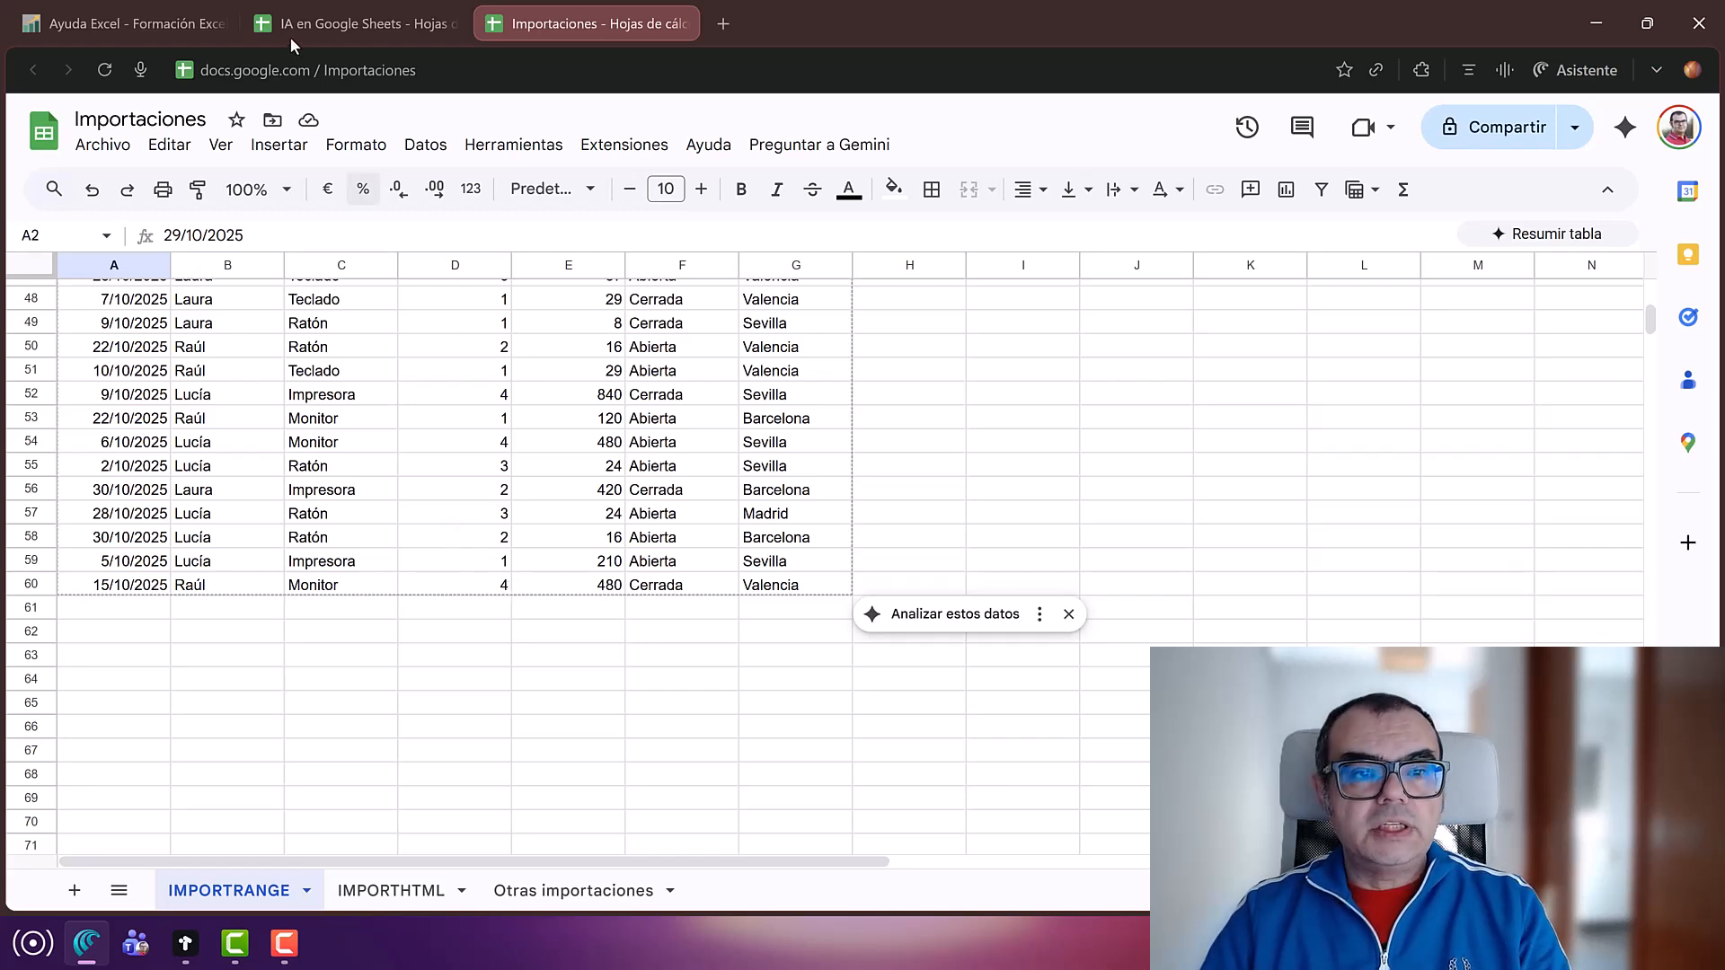
# Step: In the IA en Google Sheets file, enter a new seller name in B62 below the Ventas table
pyautogui.click(325, 24)
pyautogui.scroll(-10, 353, 584)
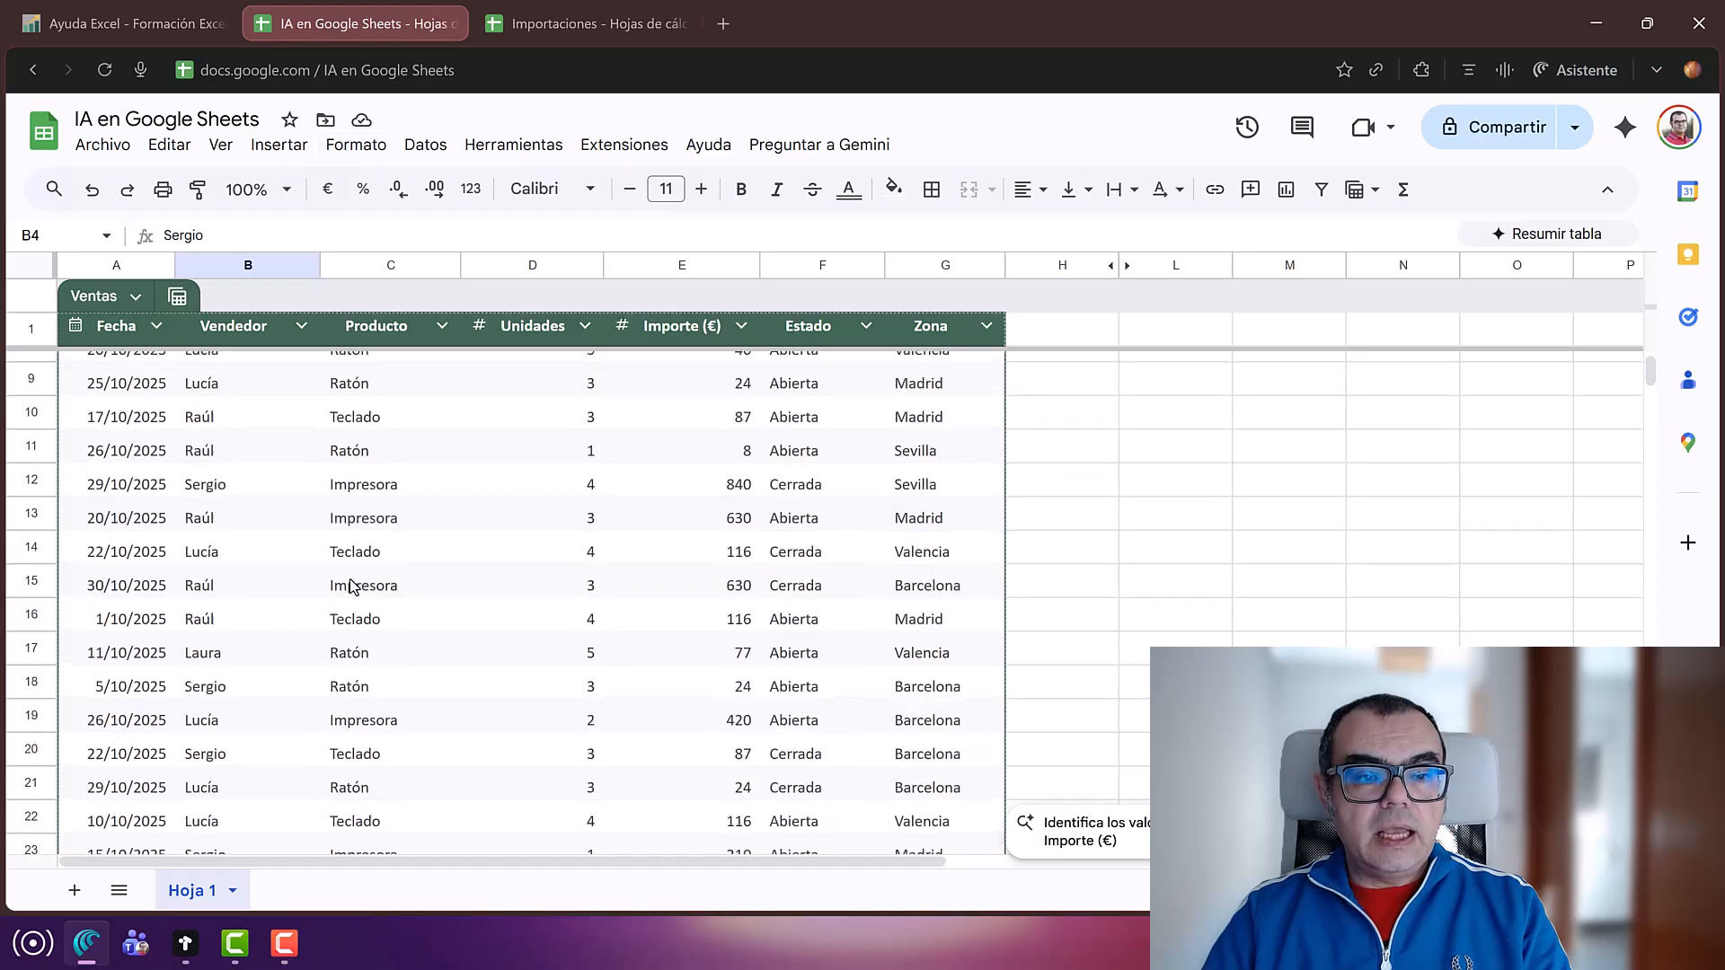
pyautogui.scroll(-8, 351, 584)
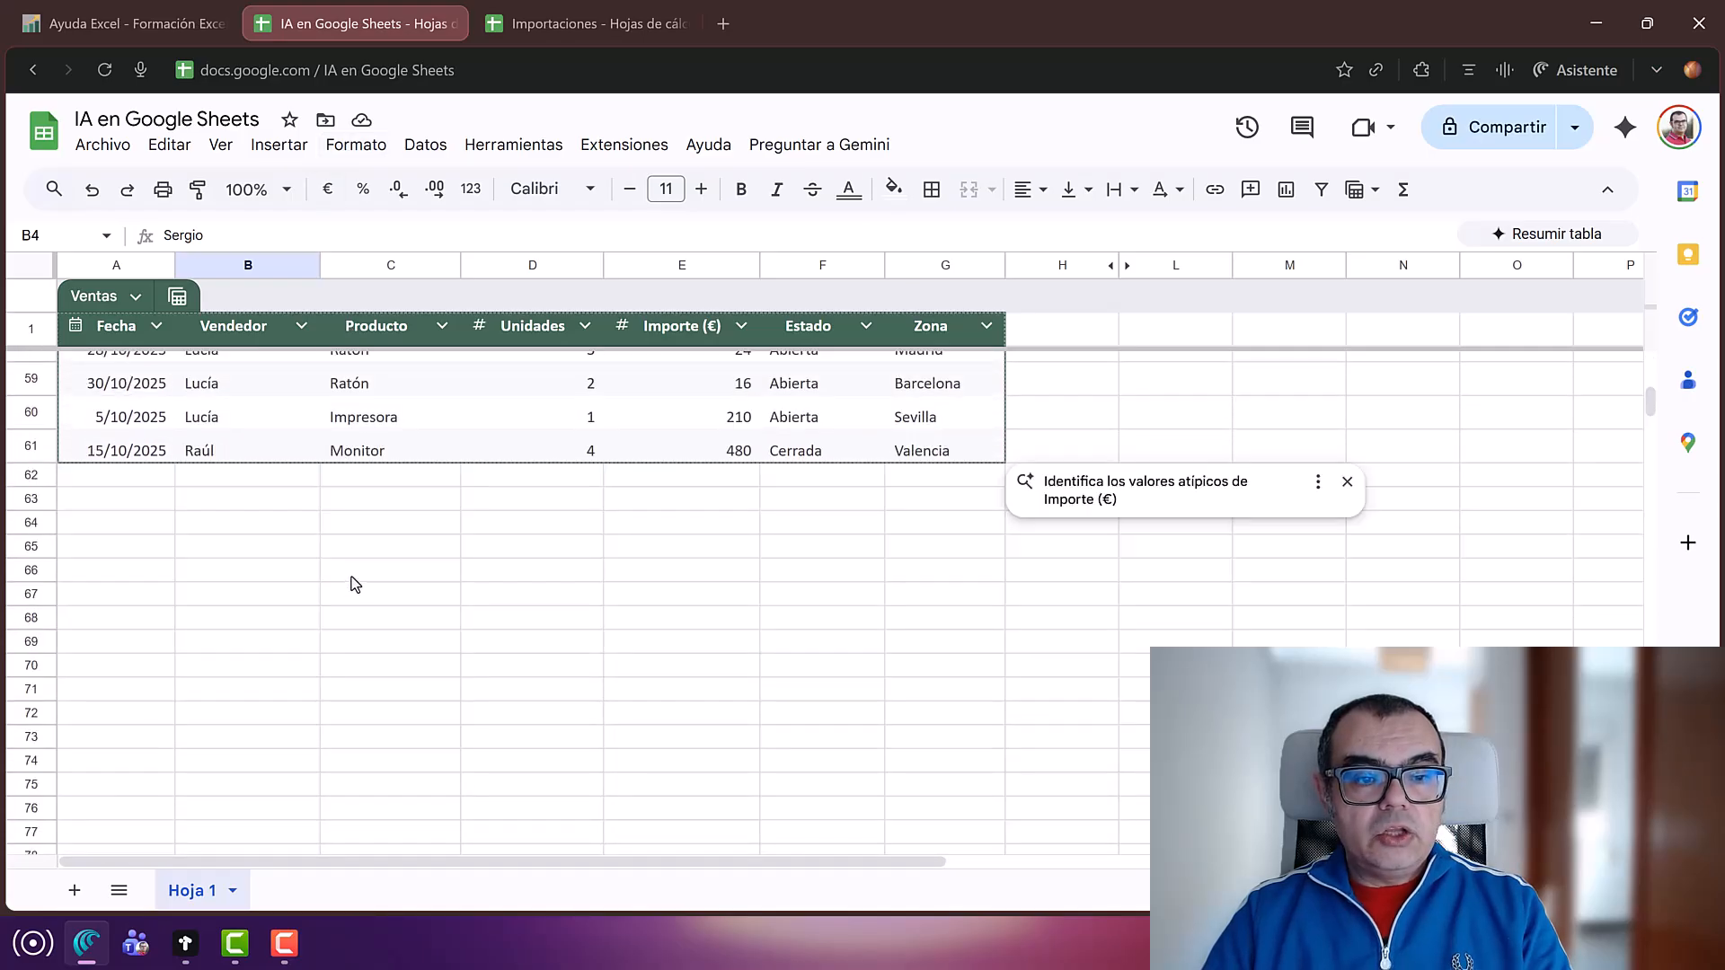
pyautogui.click(199, 477)
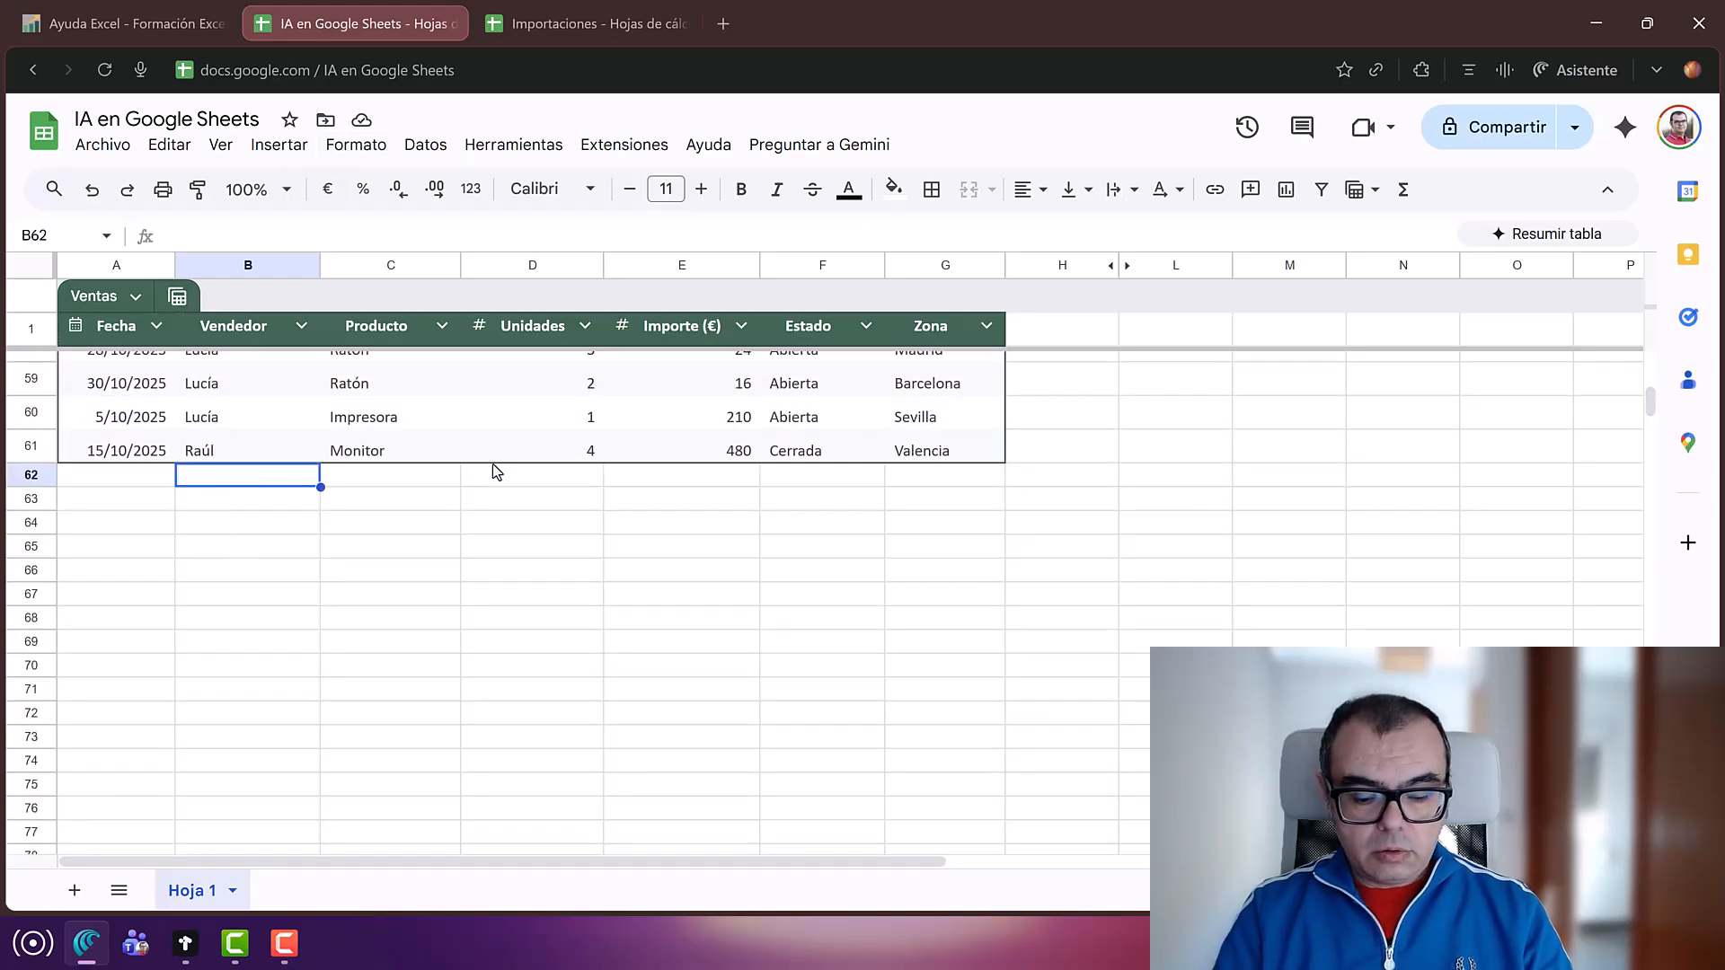
pyautogui.write('María')
pyautogui.press('Return')
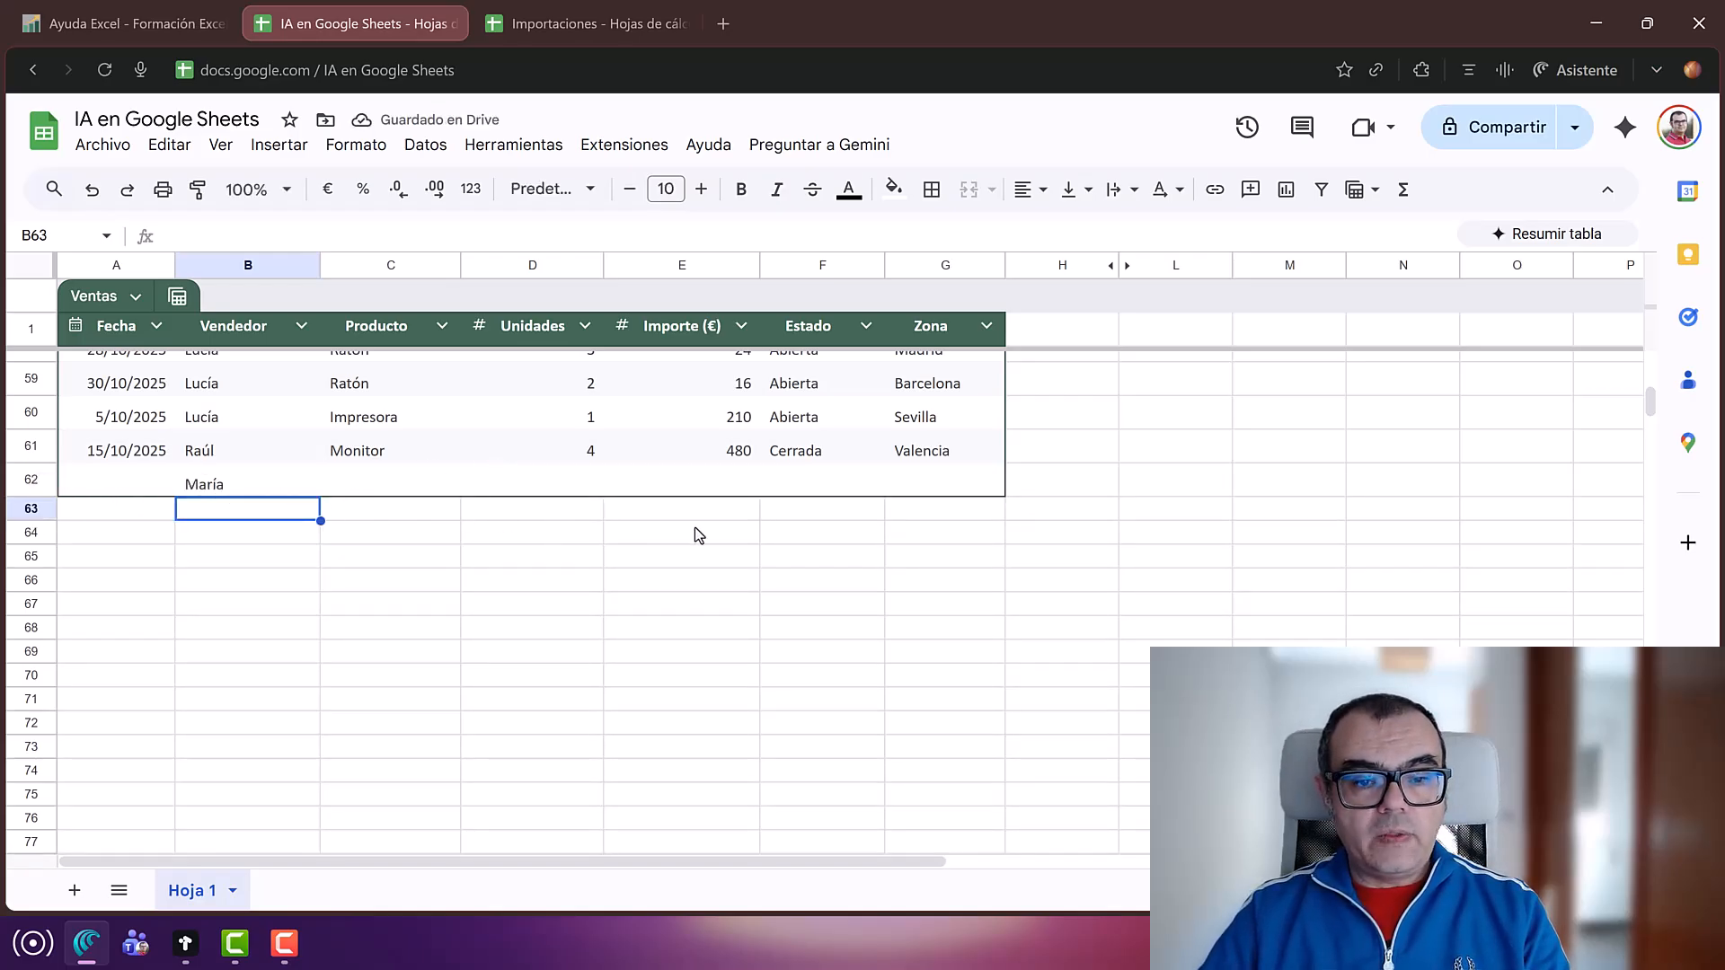
# Step: Back in Importaciones, scroll to the top and select A1 to inspect the import formula
pyautogui.click(561, 27)
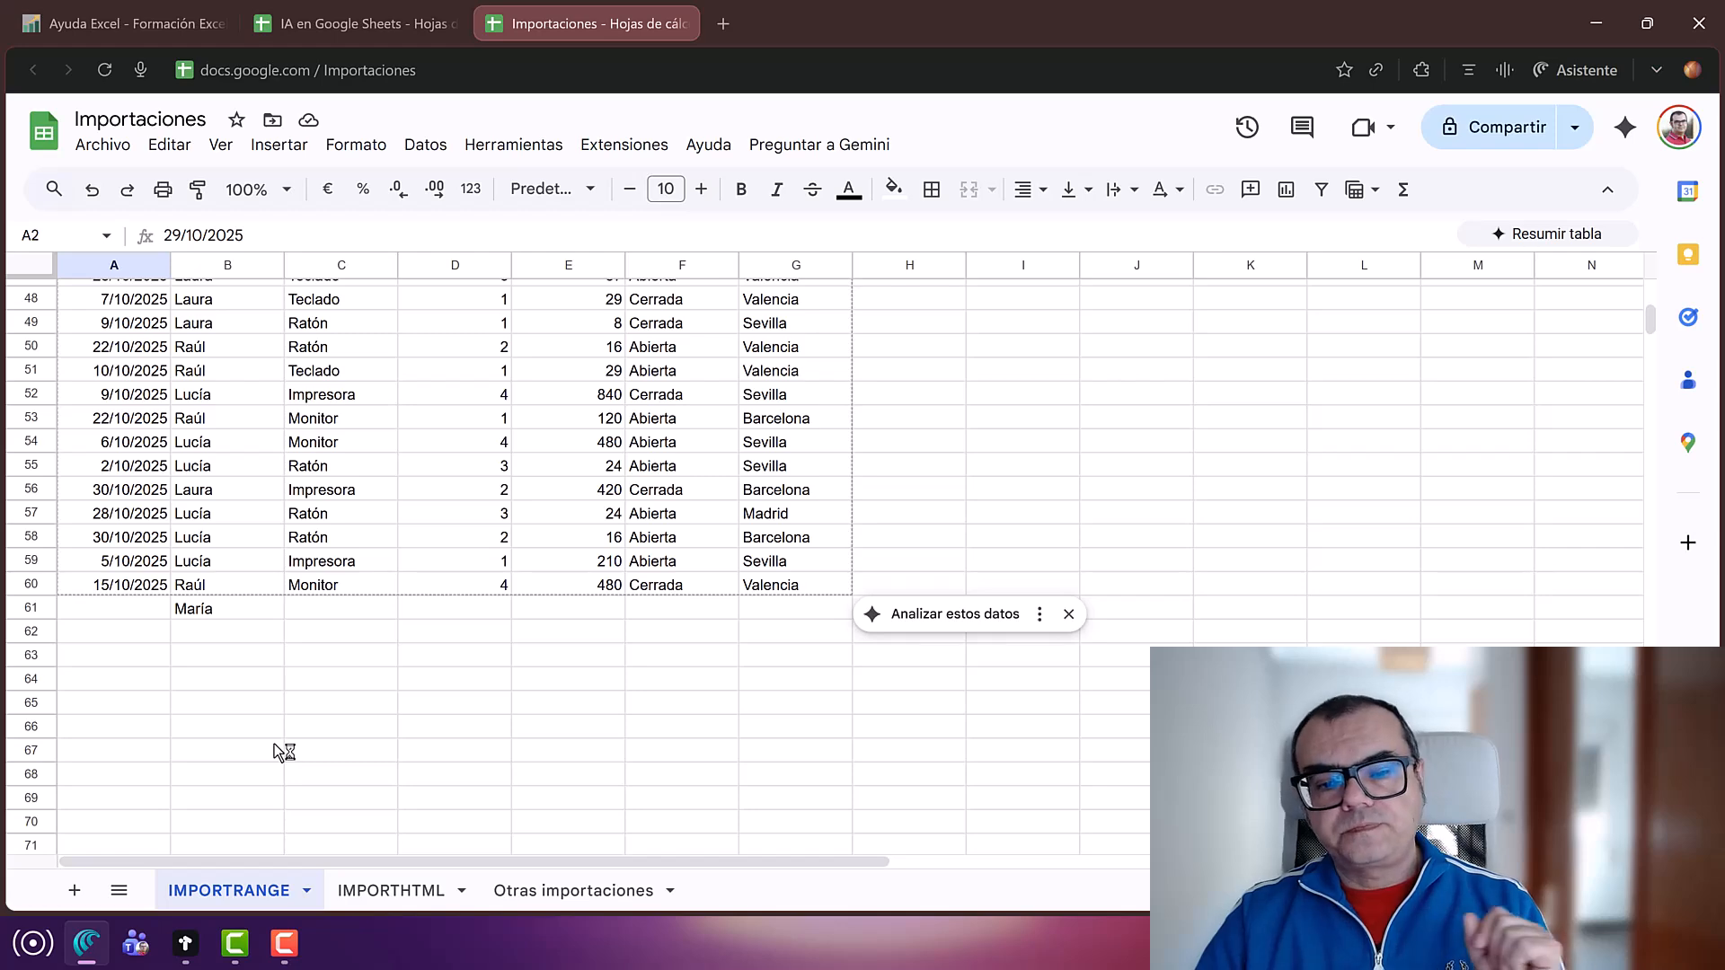
pyautogui.scroll(12, 426, 696)
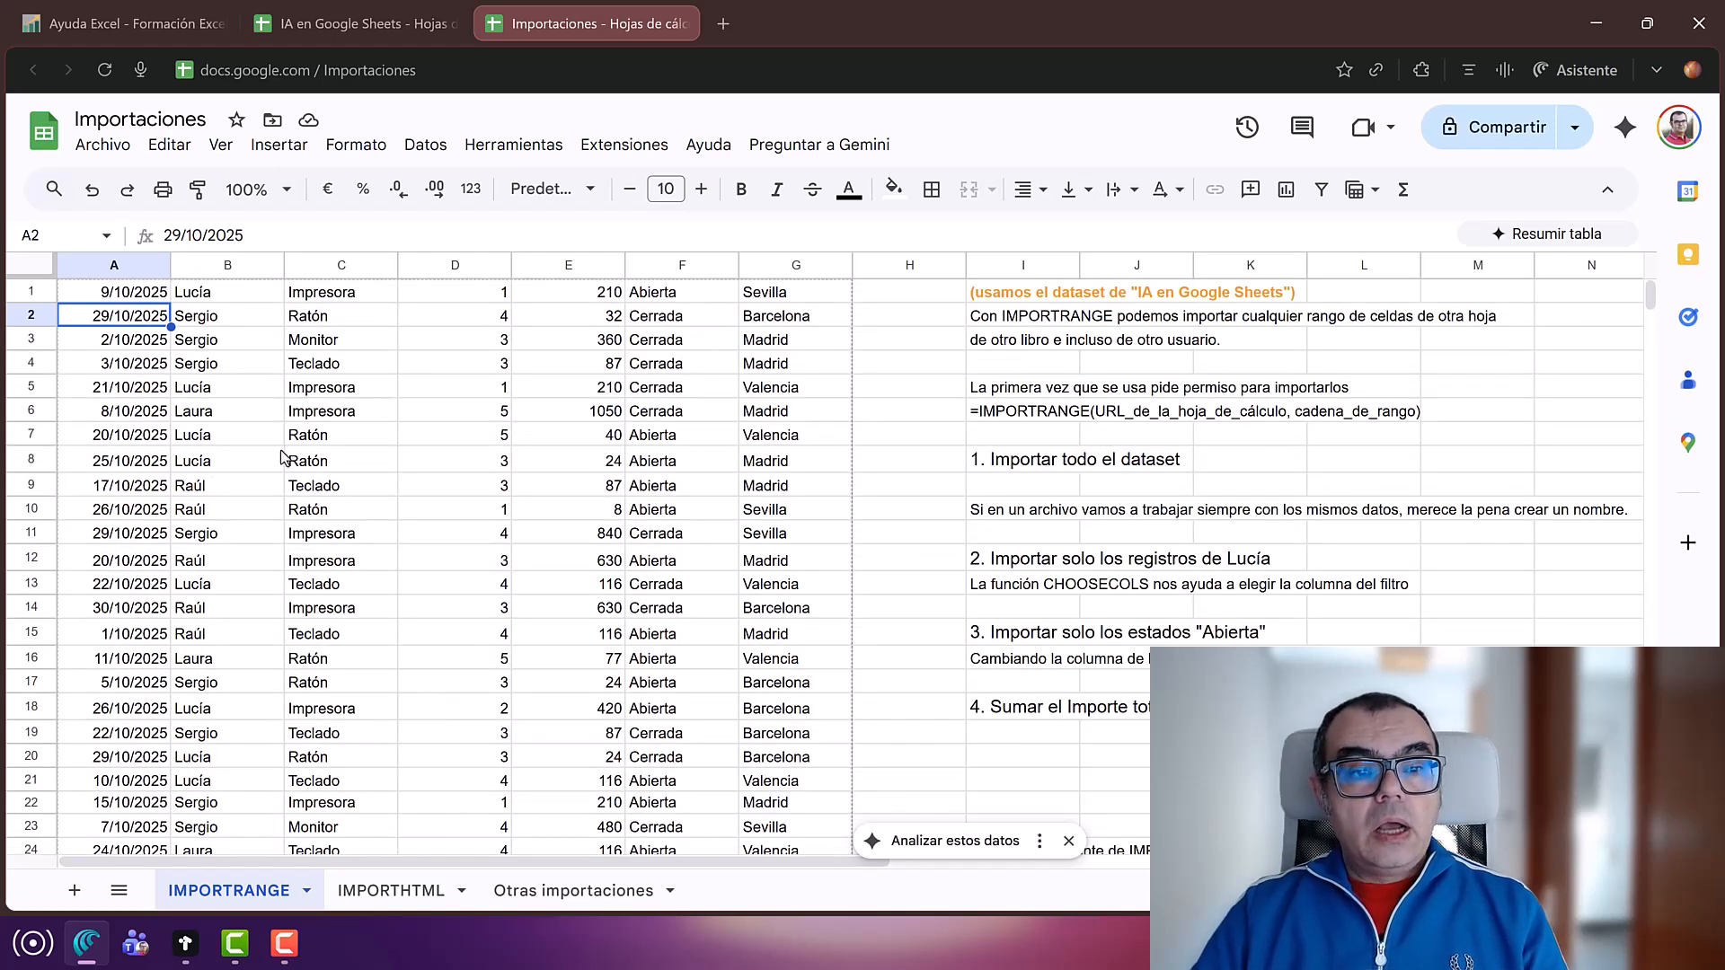
pyautogui.click(215, 364)
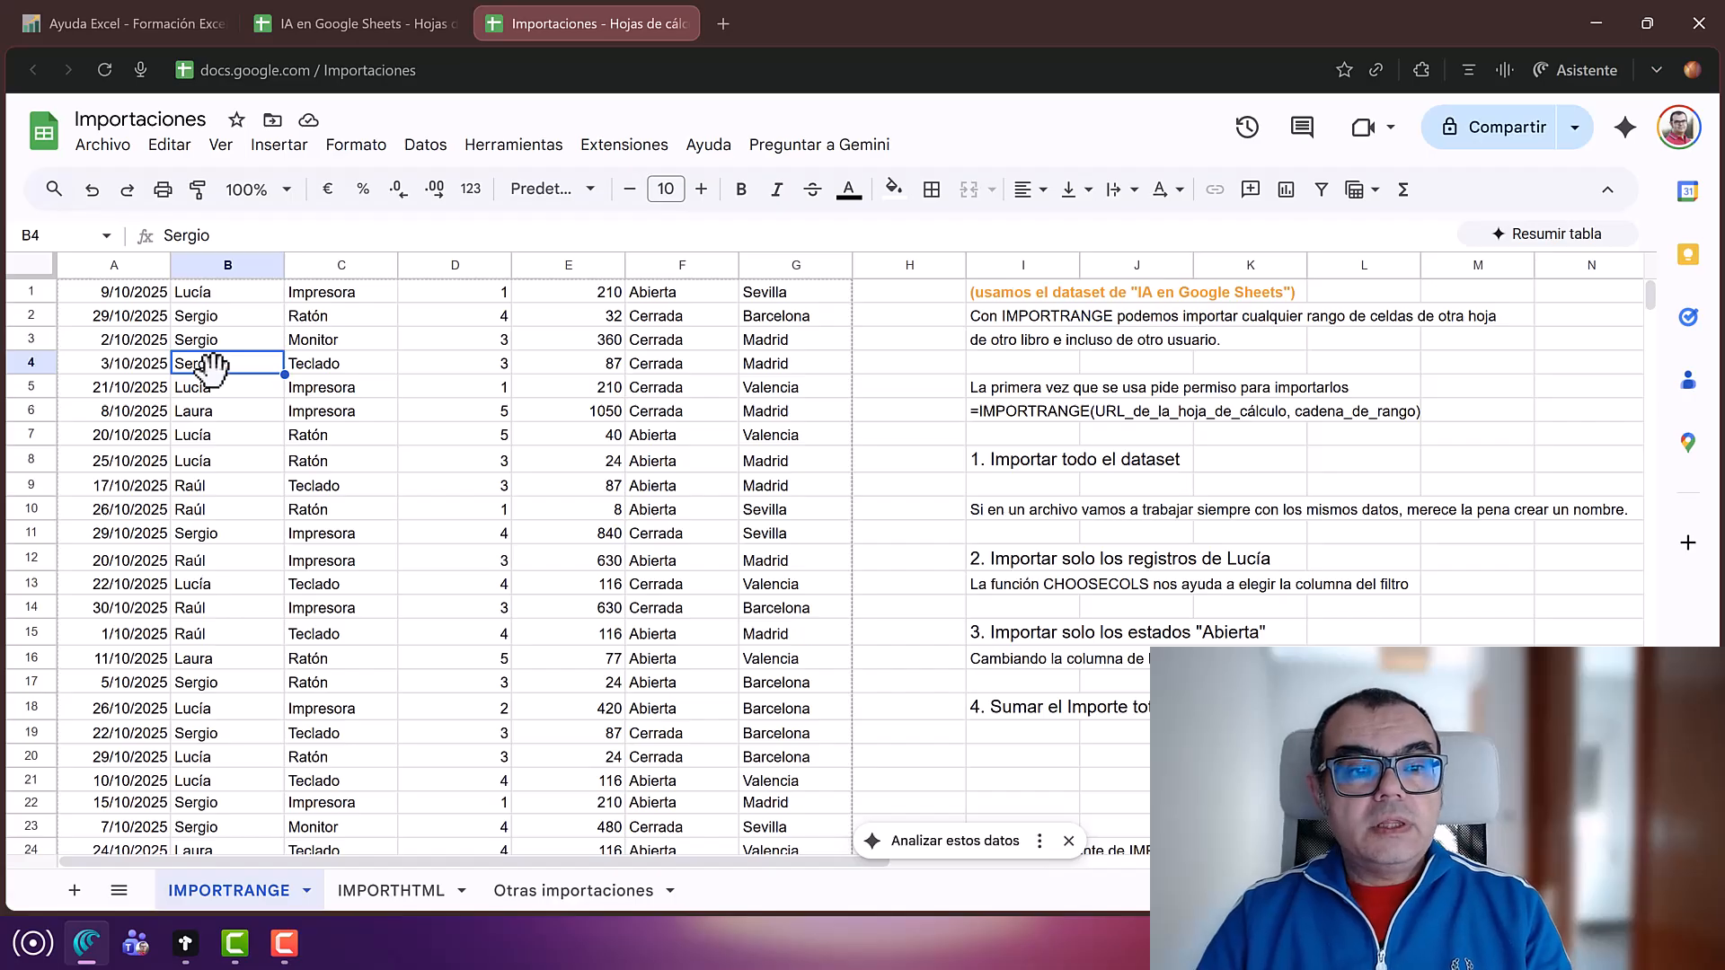
pyautogui.click(122, 301)
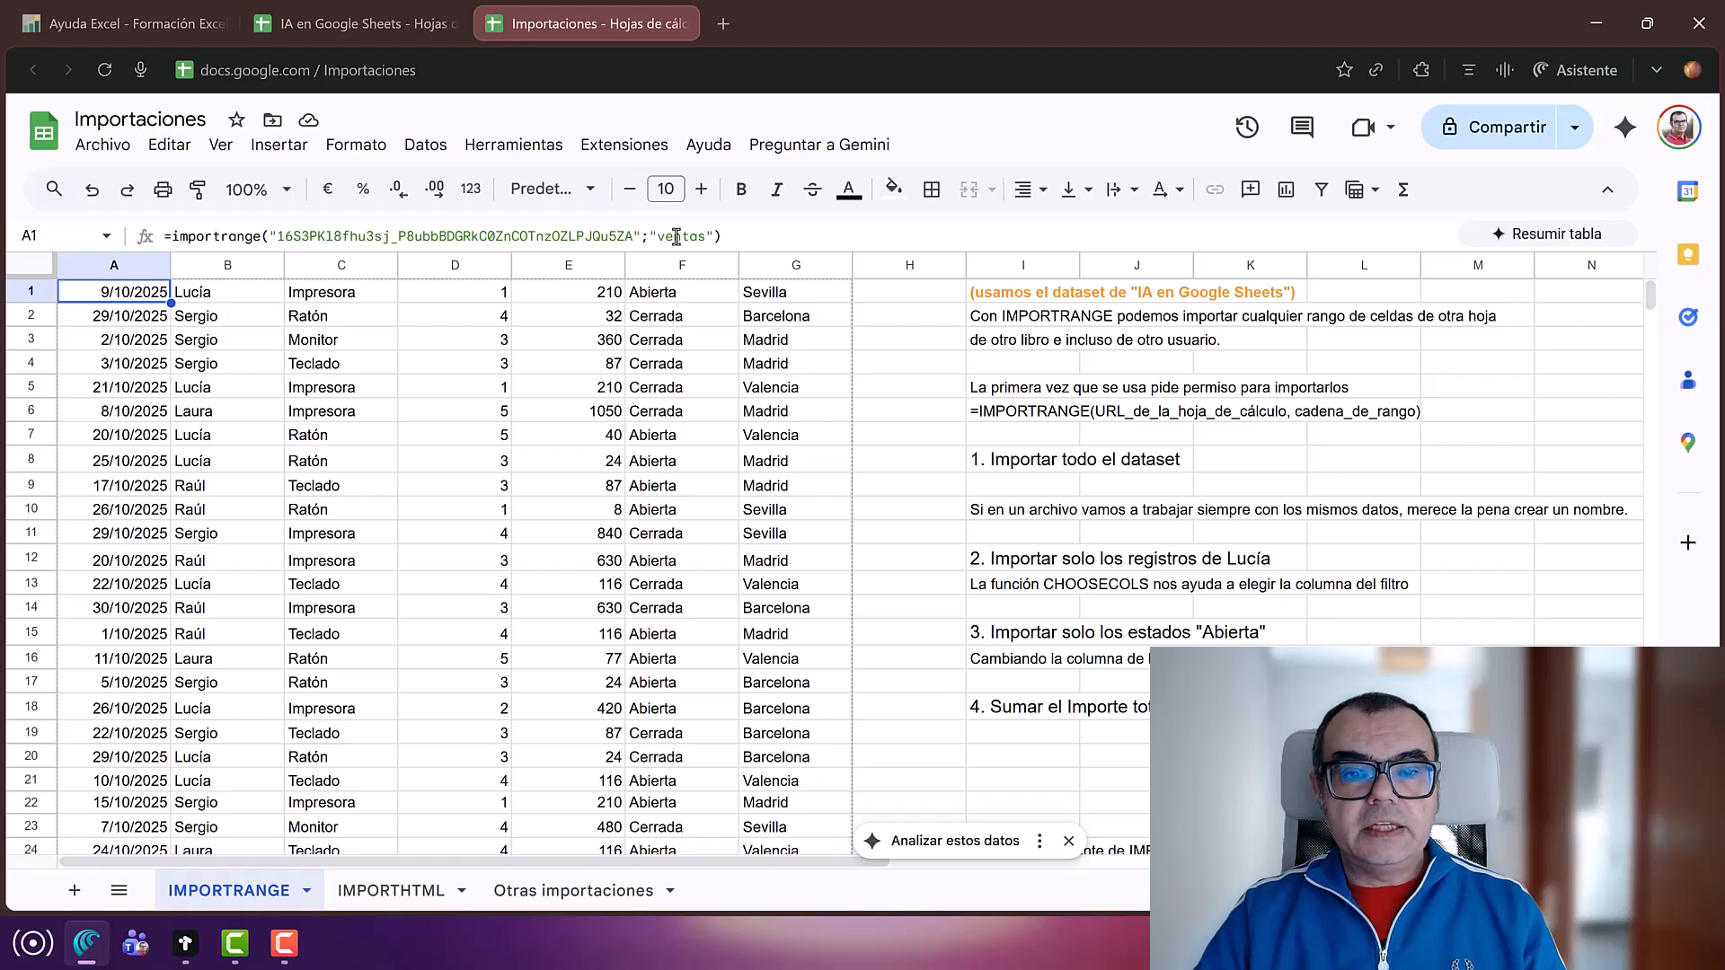
# Step: Change the A1 import range to "ventas[#all]" so the Fecha–Zona header row is included
pyautogui.click(704, 239)
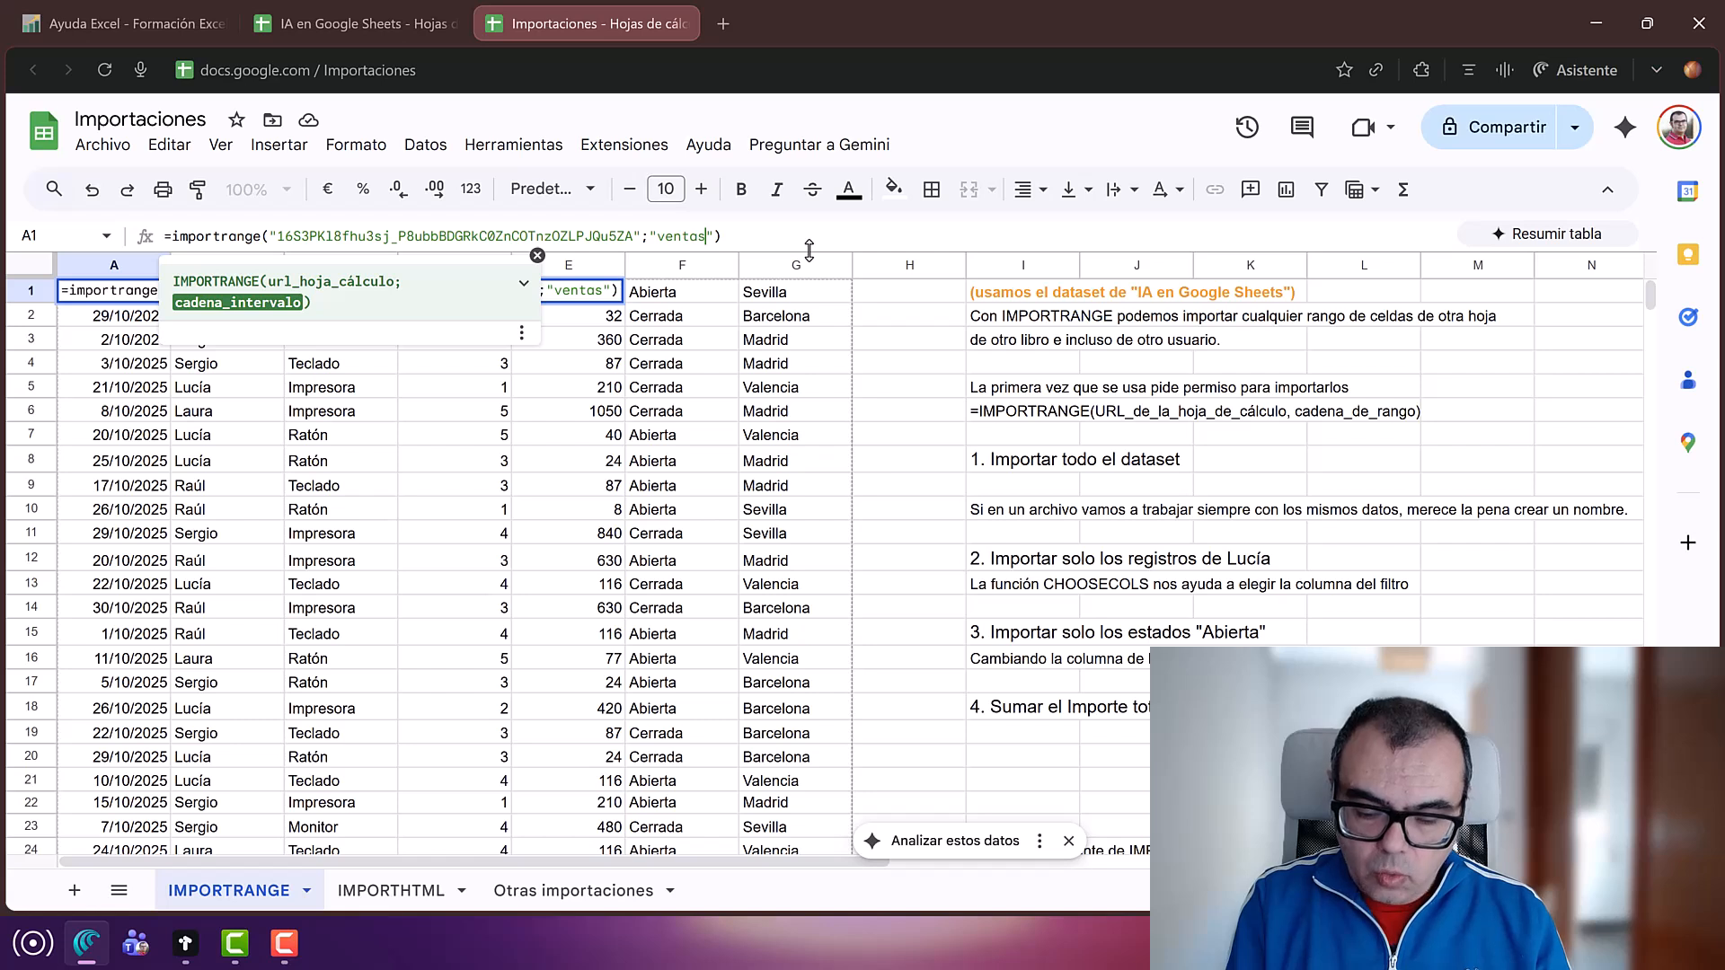
pyautogui.write('[')
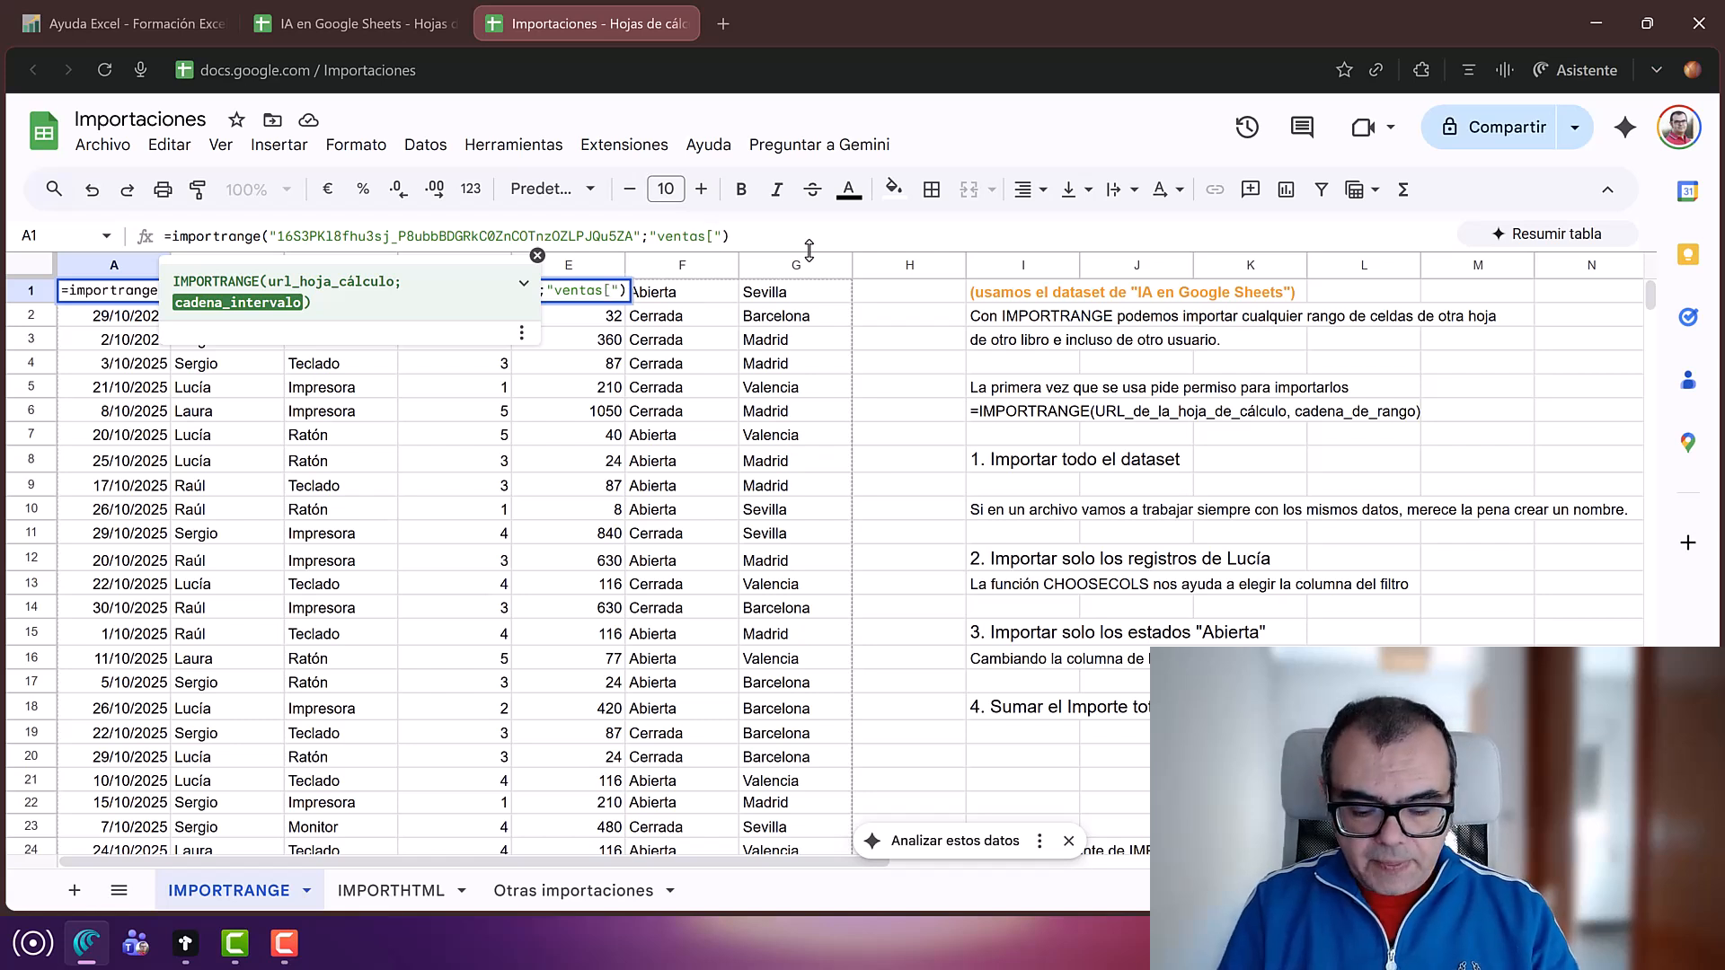
pyautogui.write('#')
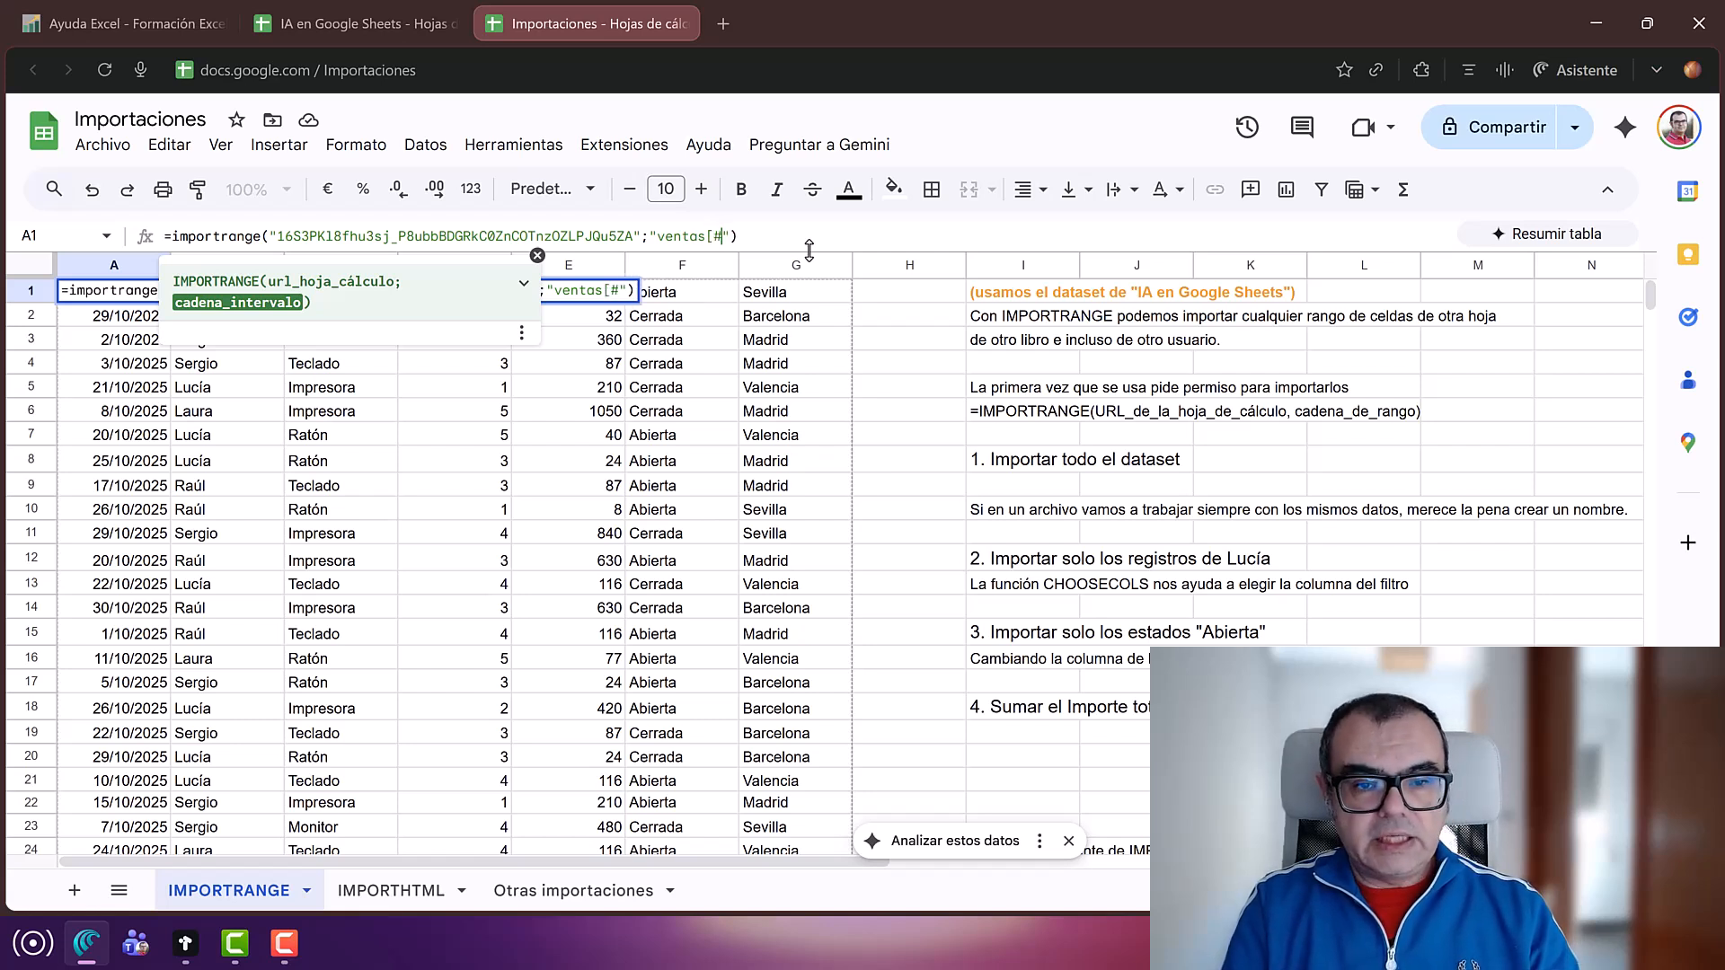
pyautogui.write('all')
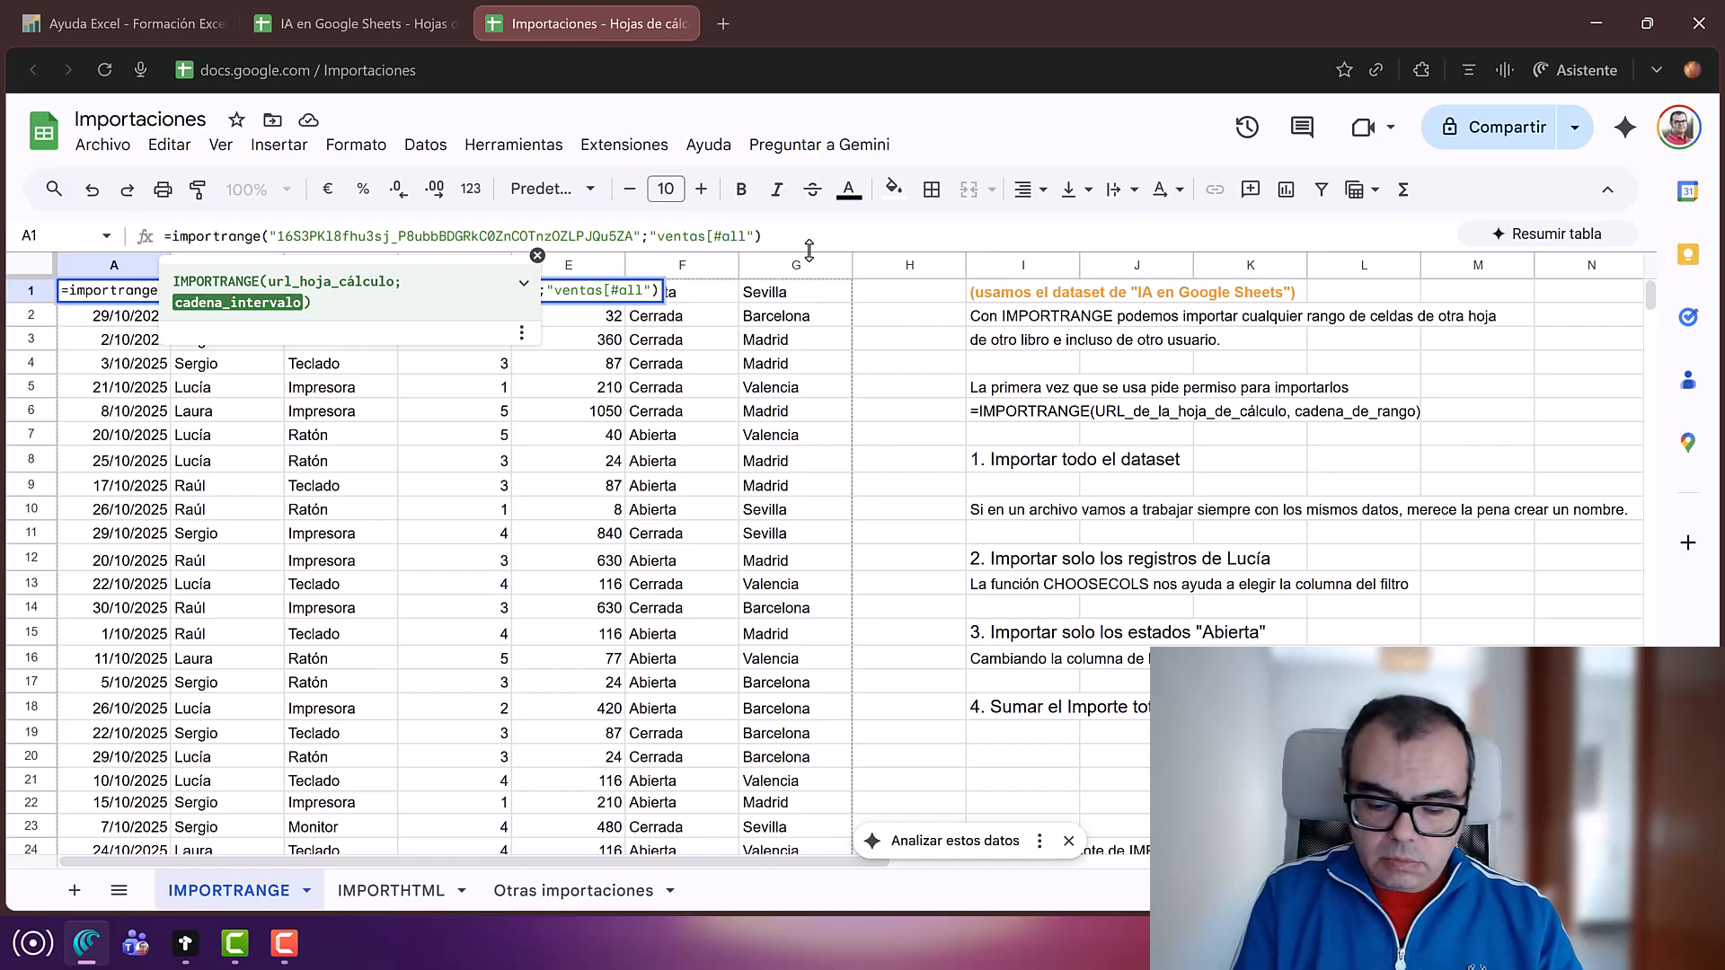
pyautogui.write(']')
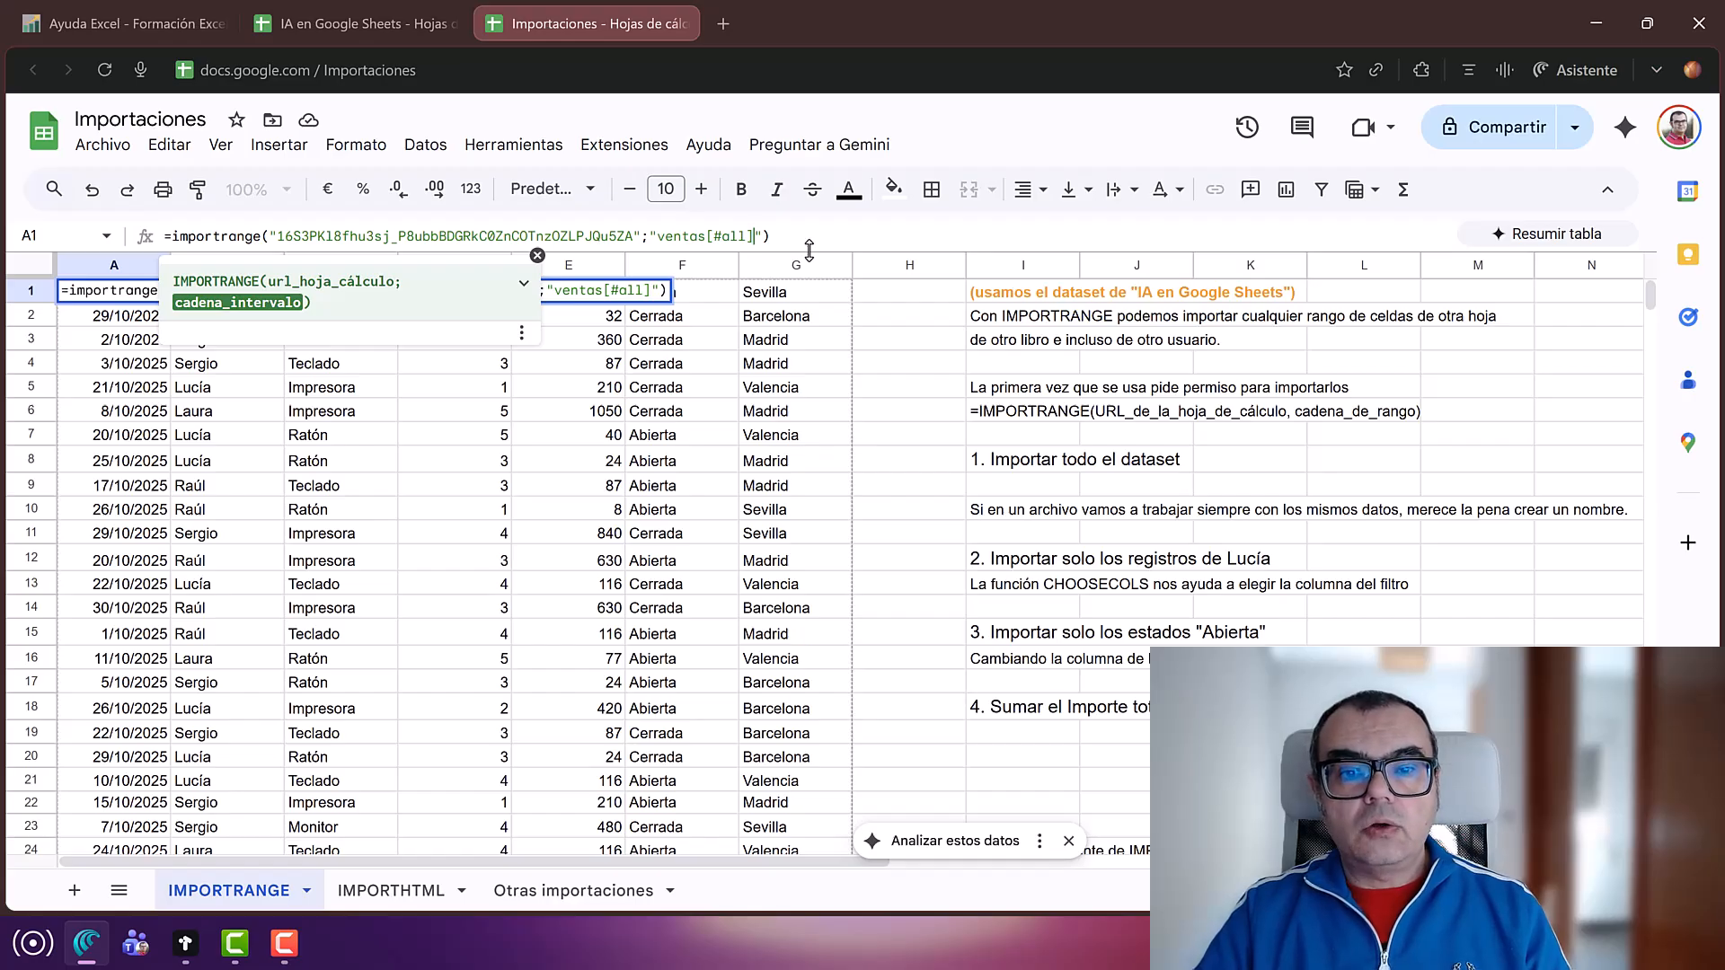
pyautogui.press('Return')
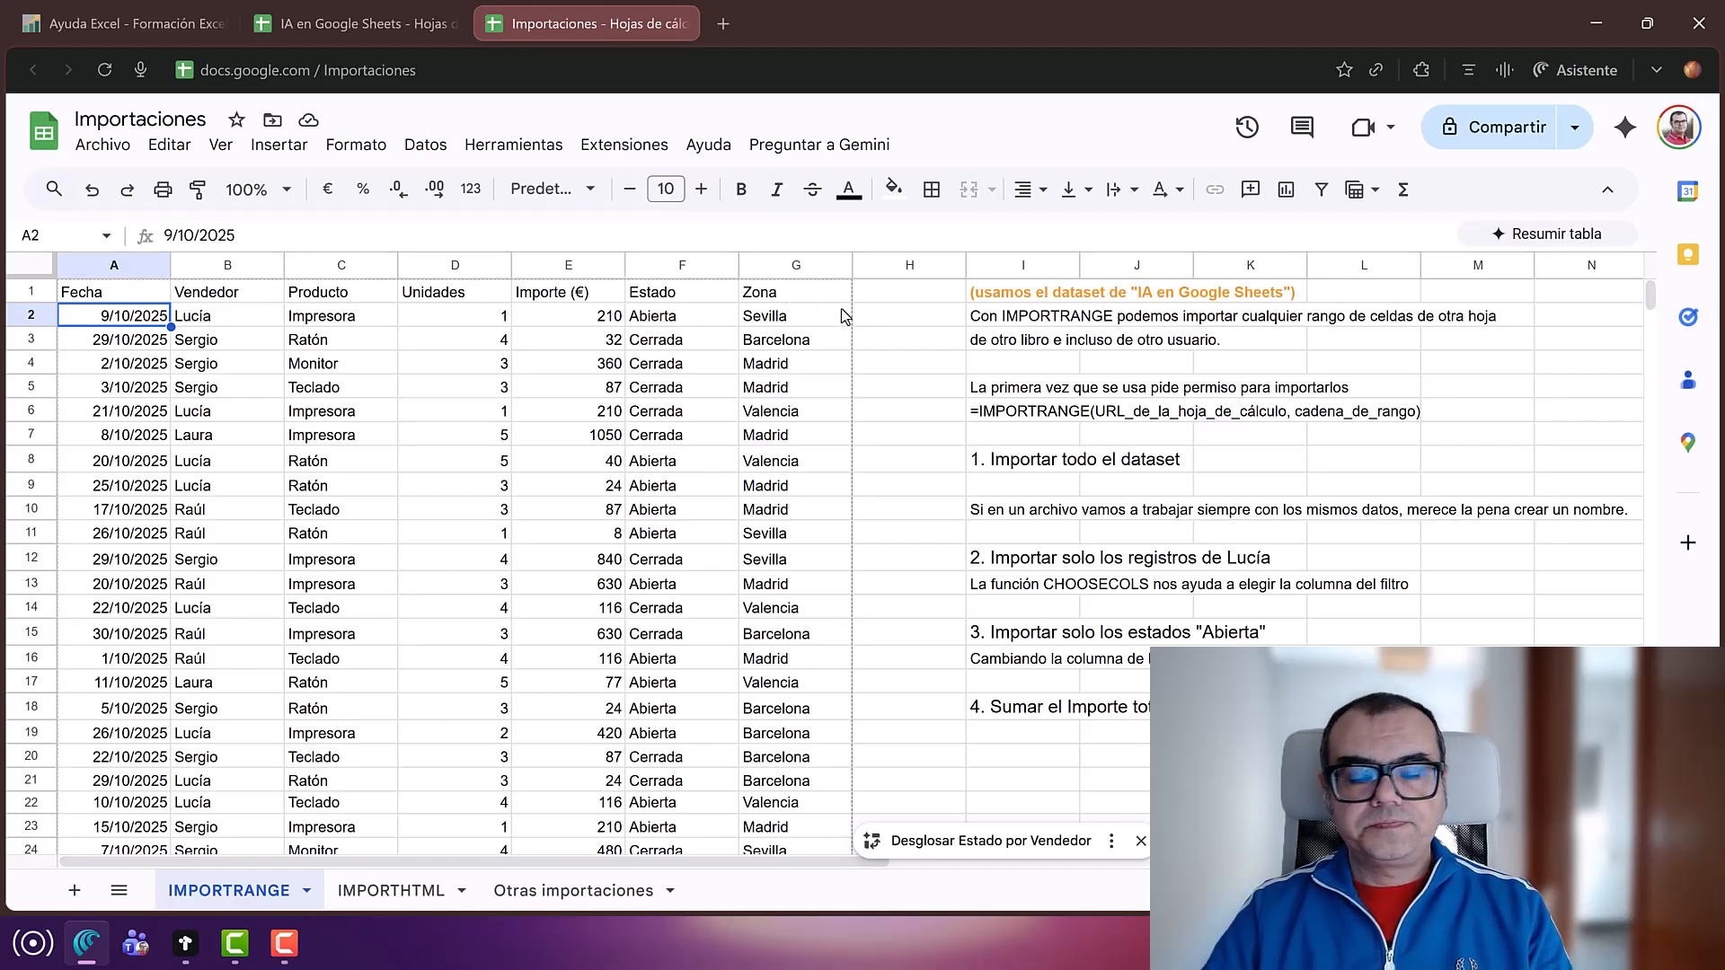
# Step: Select the full A1 import formula in the formula bar, leave it unchanged, and open Datos
pyautogui.click(136, 299)
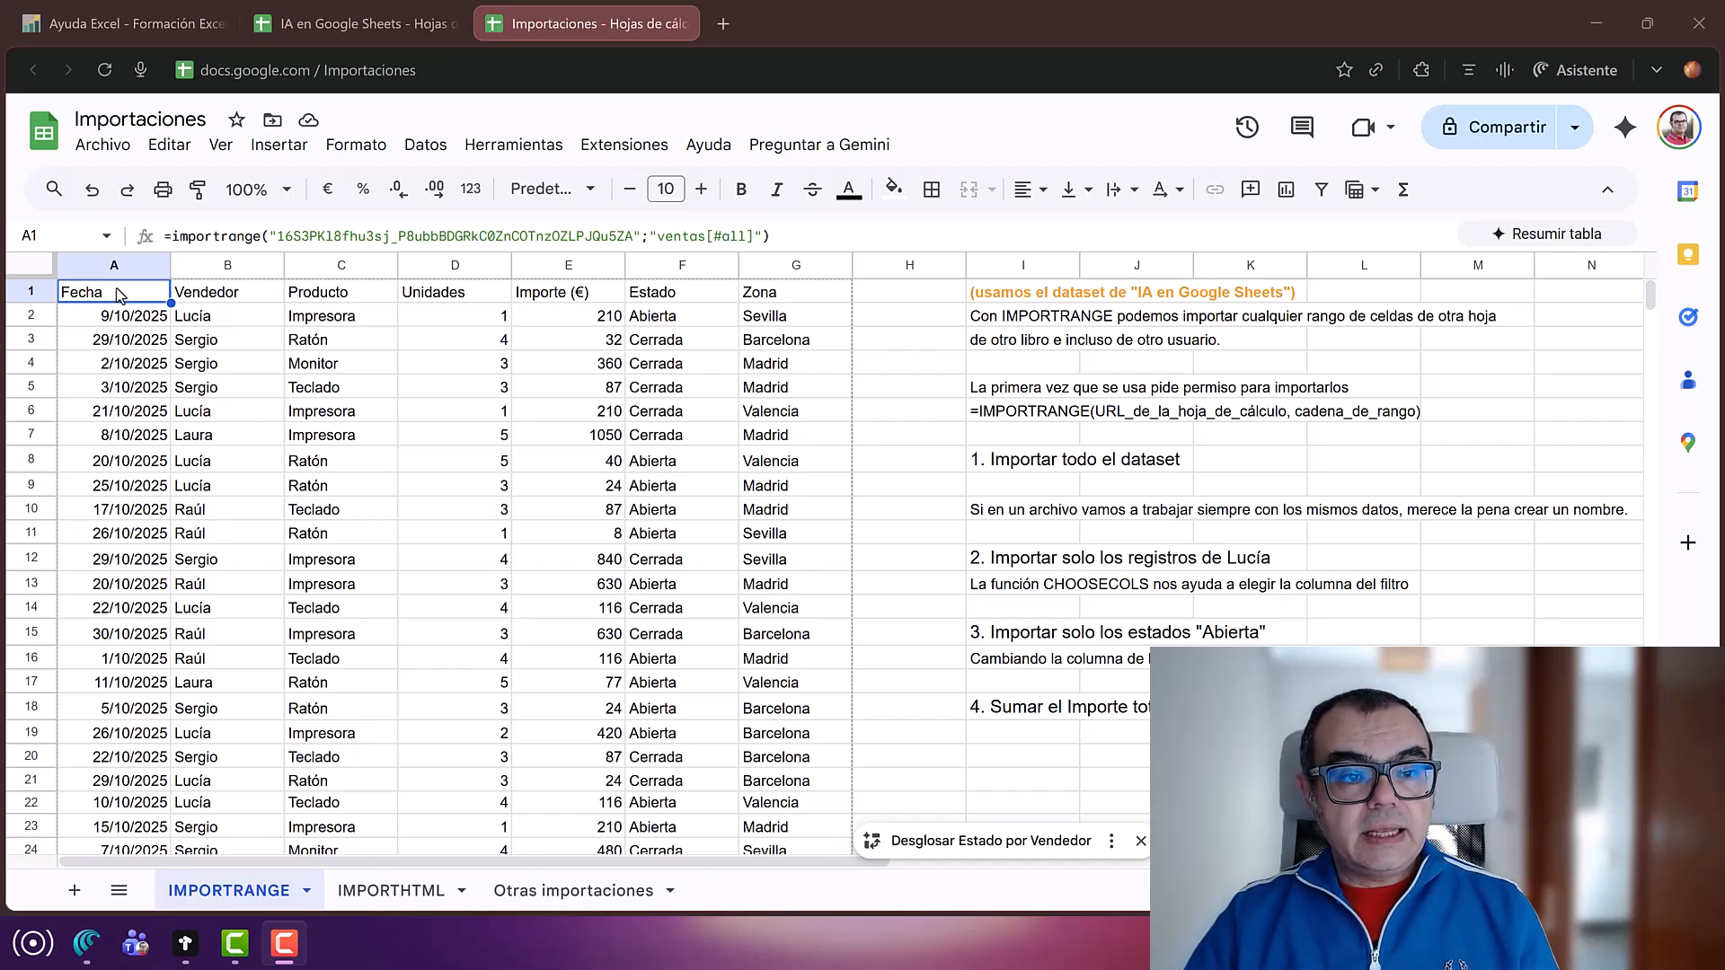
pyautogui.moveTo(179, 236); pyautogui.dragTo(933, 238)
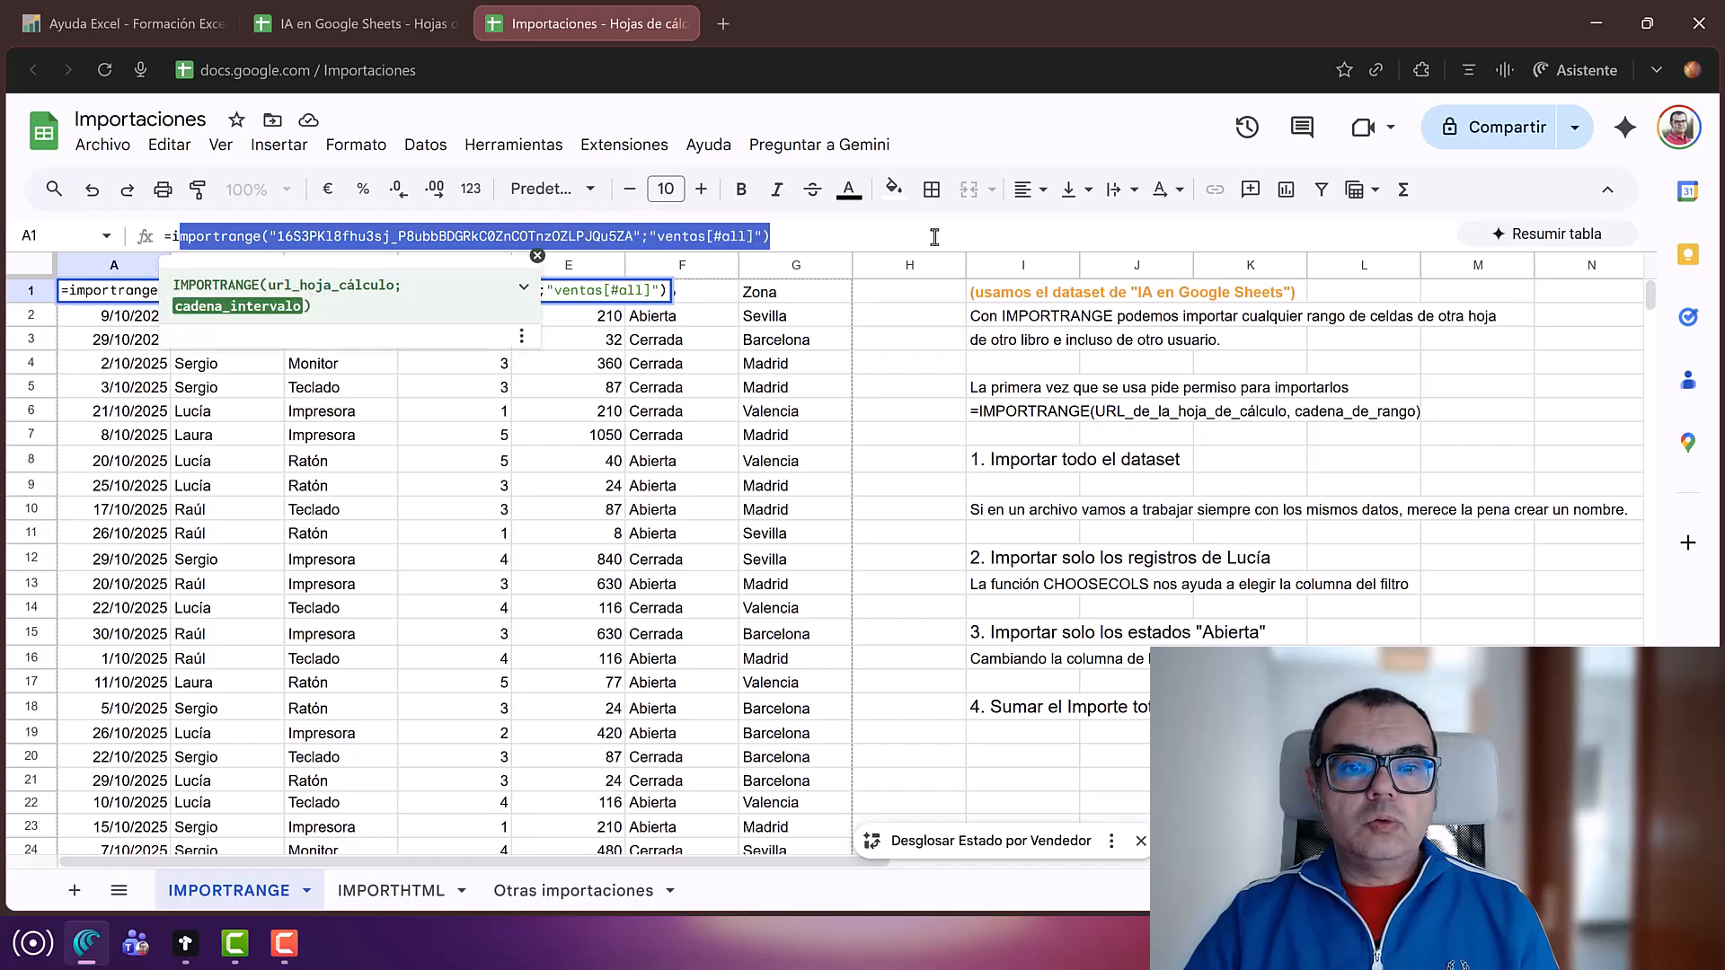
pyautogui.click(929, 237)
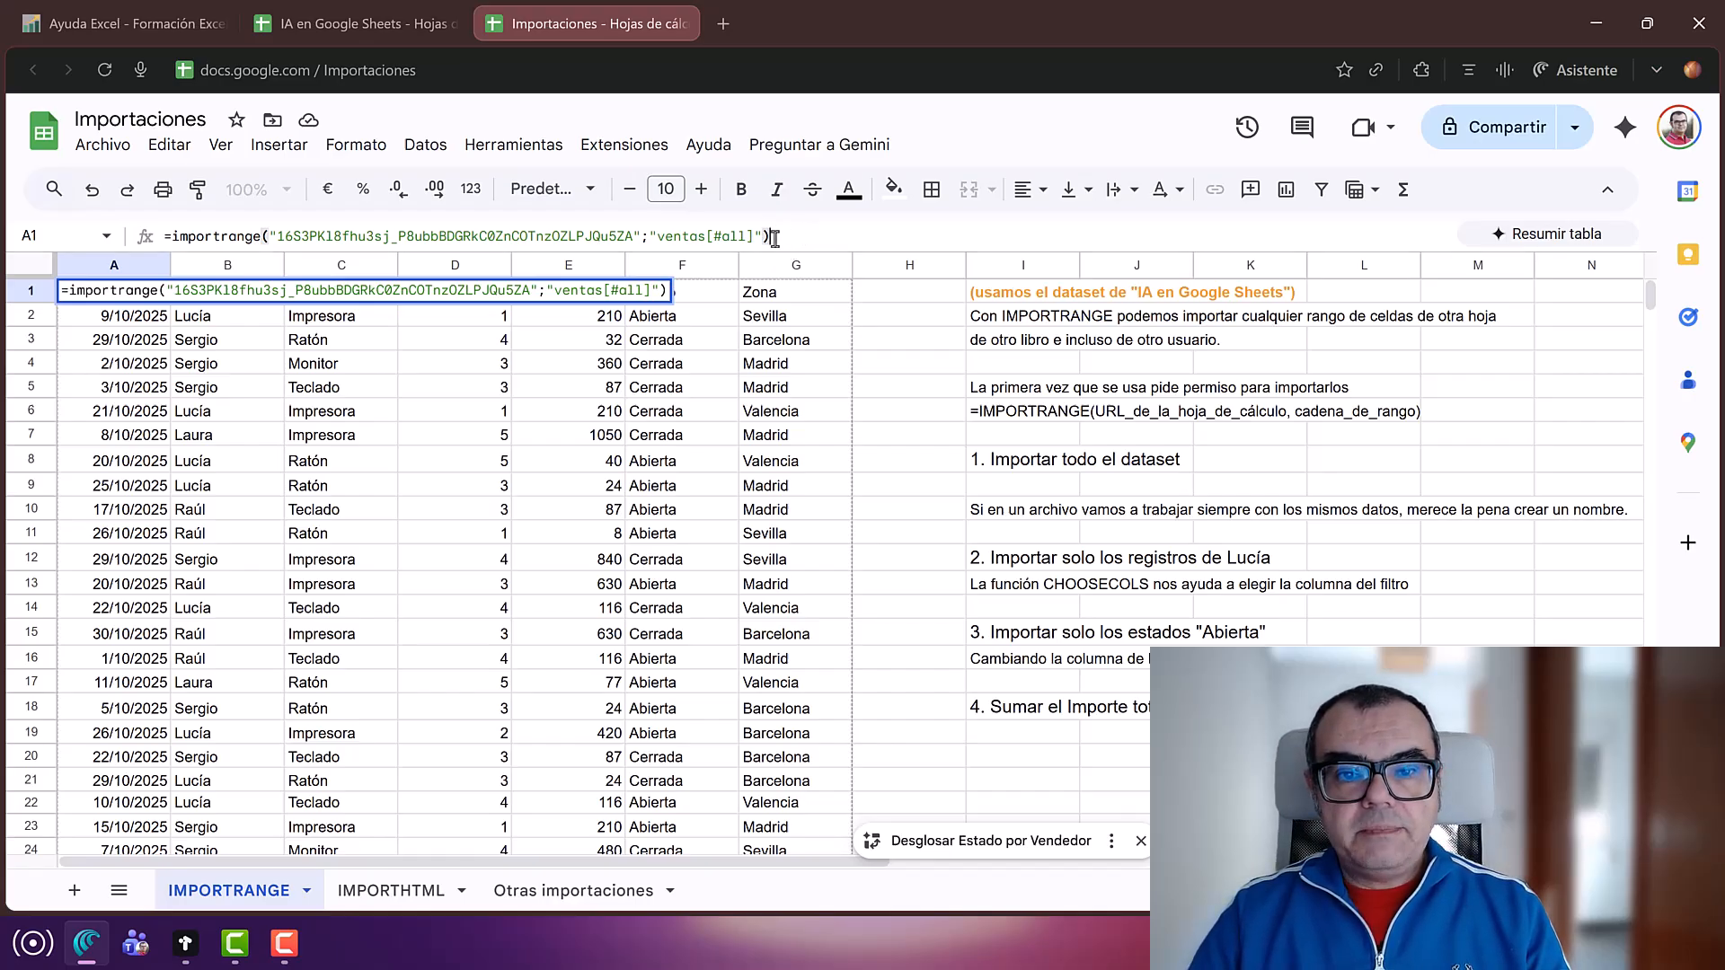
pyautogui.moveTo(774, 236); pyautogui.dragTo(121, 223)
pyautogui.hotkey('ctrl', 'c')
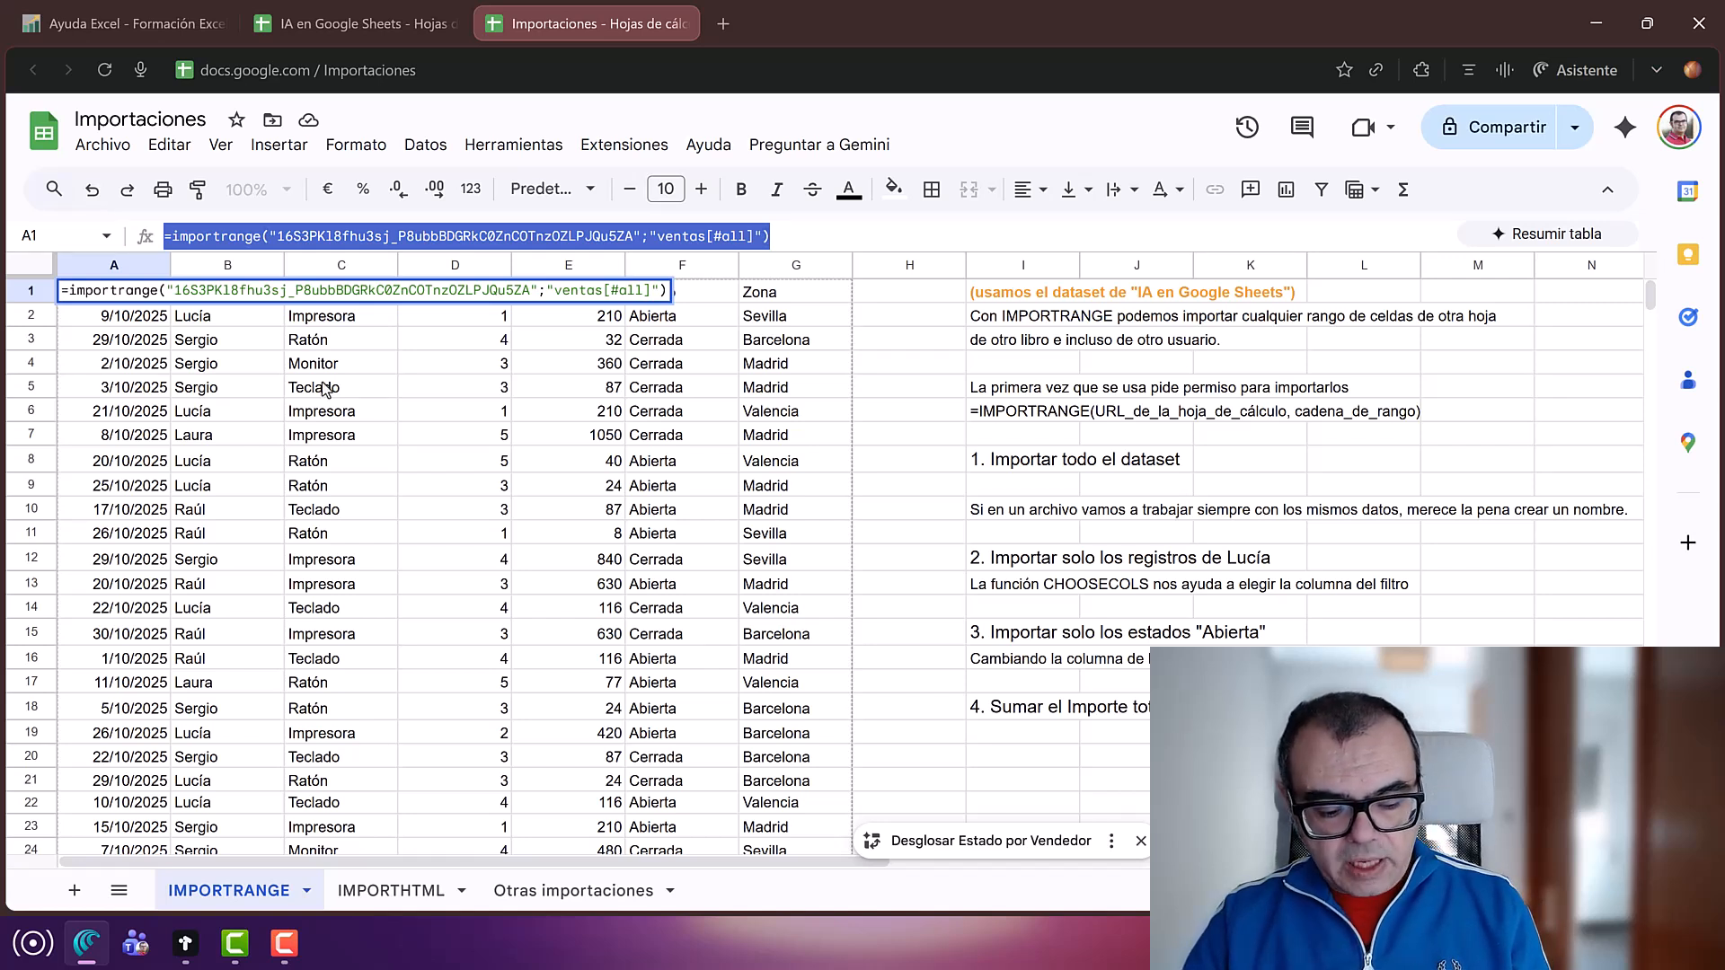
pyautogui.press('Return')
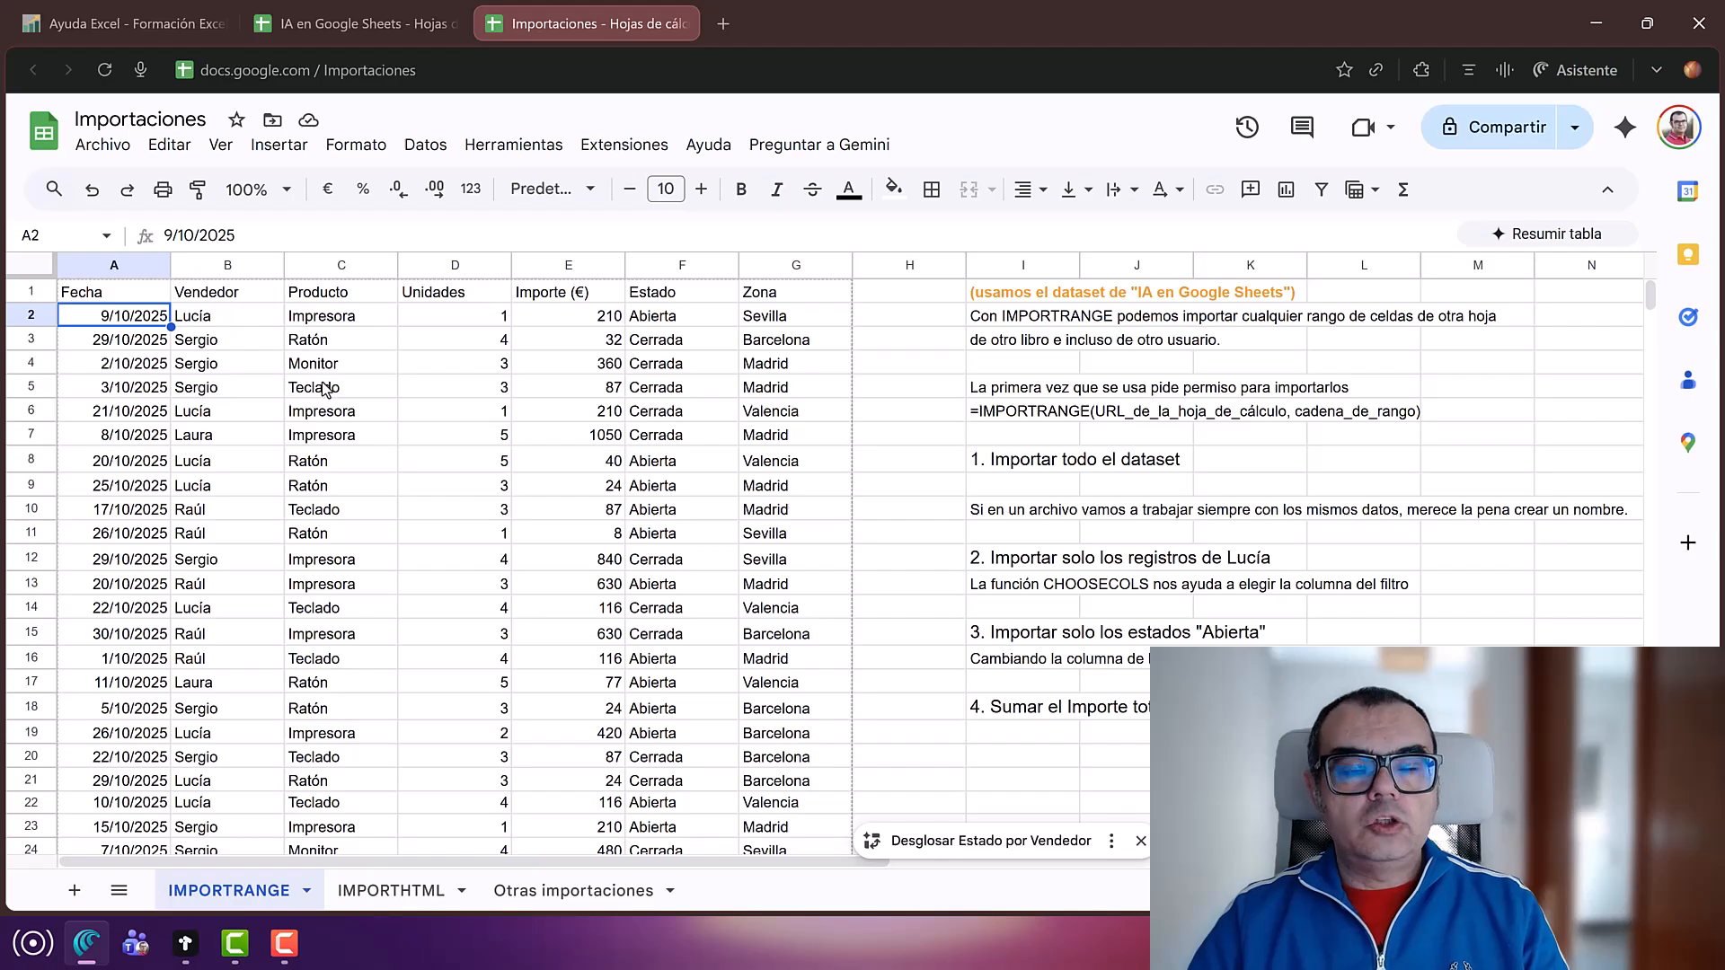
pyautogui.click(426, 149)
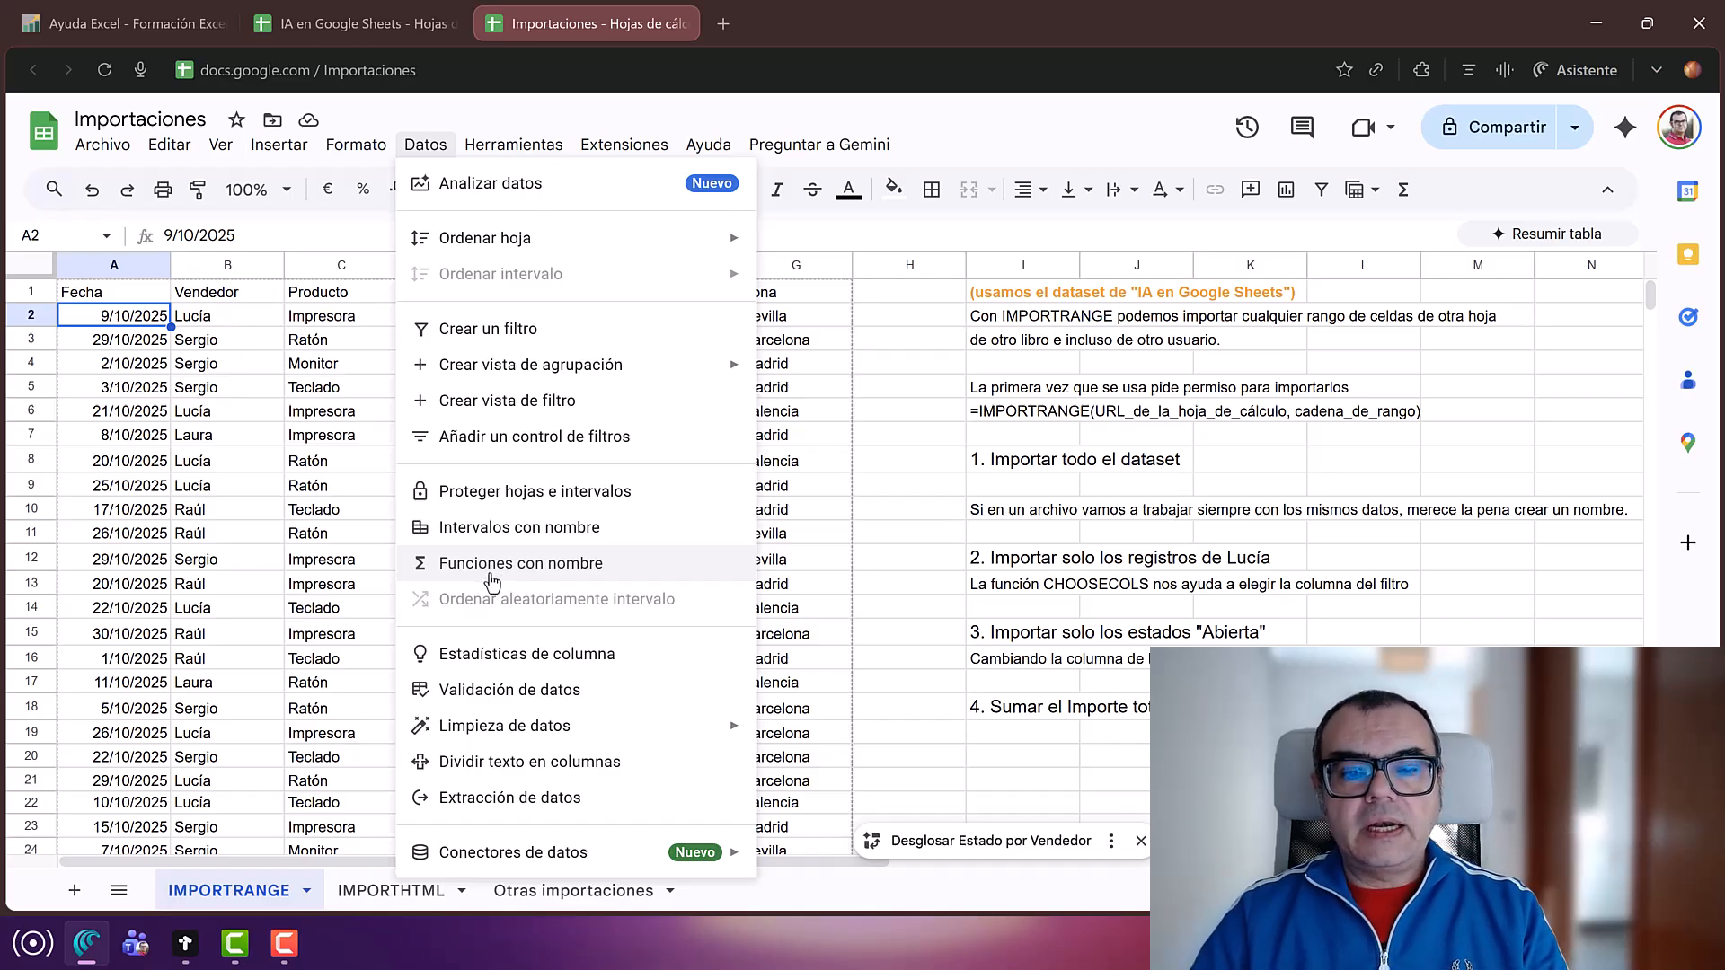
# Step: Create the named function TABLAVENTAS defined as the ventas[#all] IMPORTRANGE formula
pyautogui.click(485, 575)
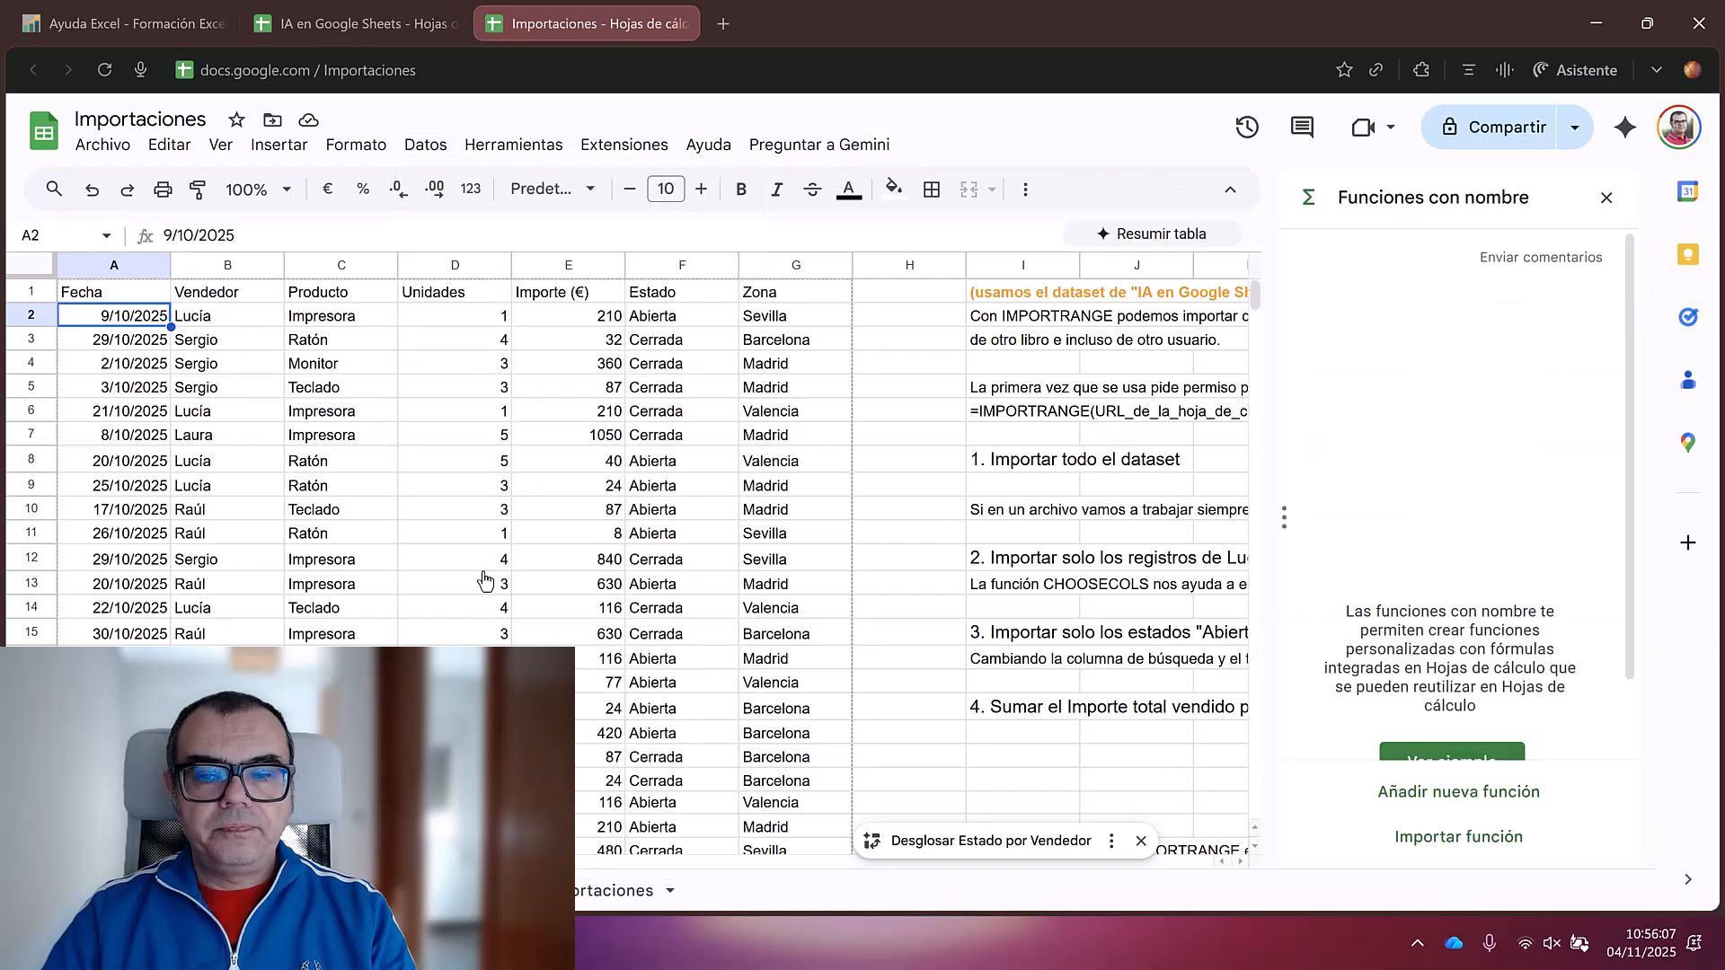
pyautogui.scroll(-1, 1437, 539)
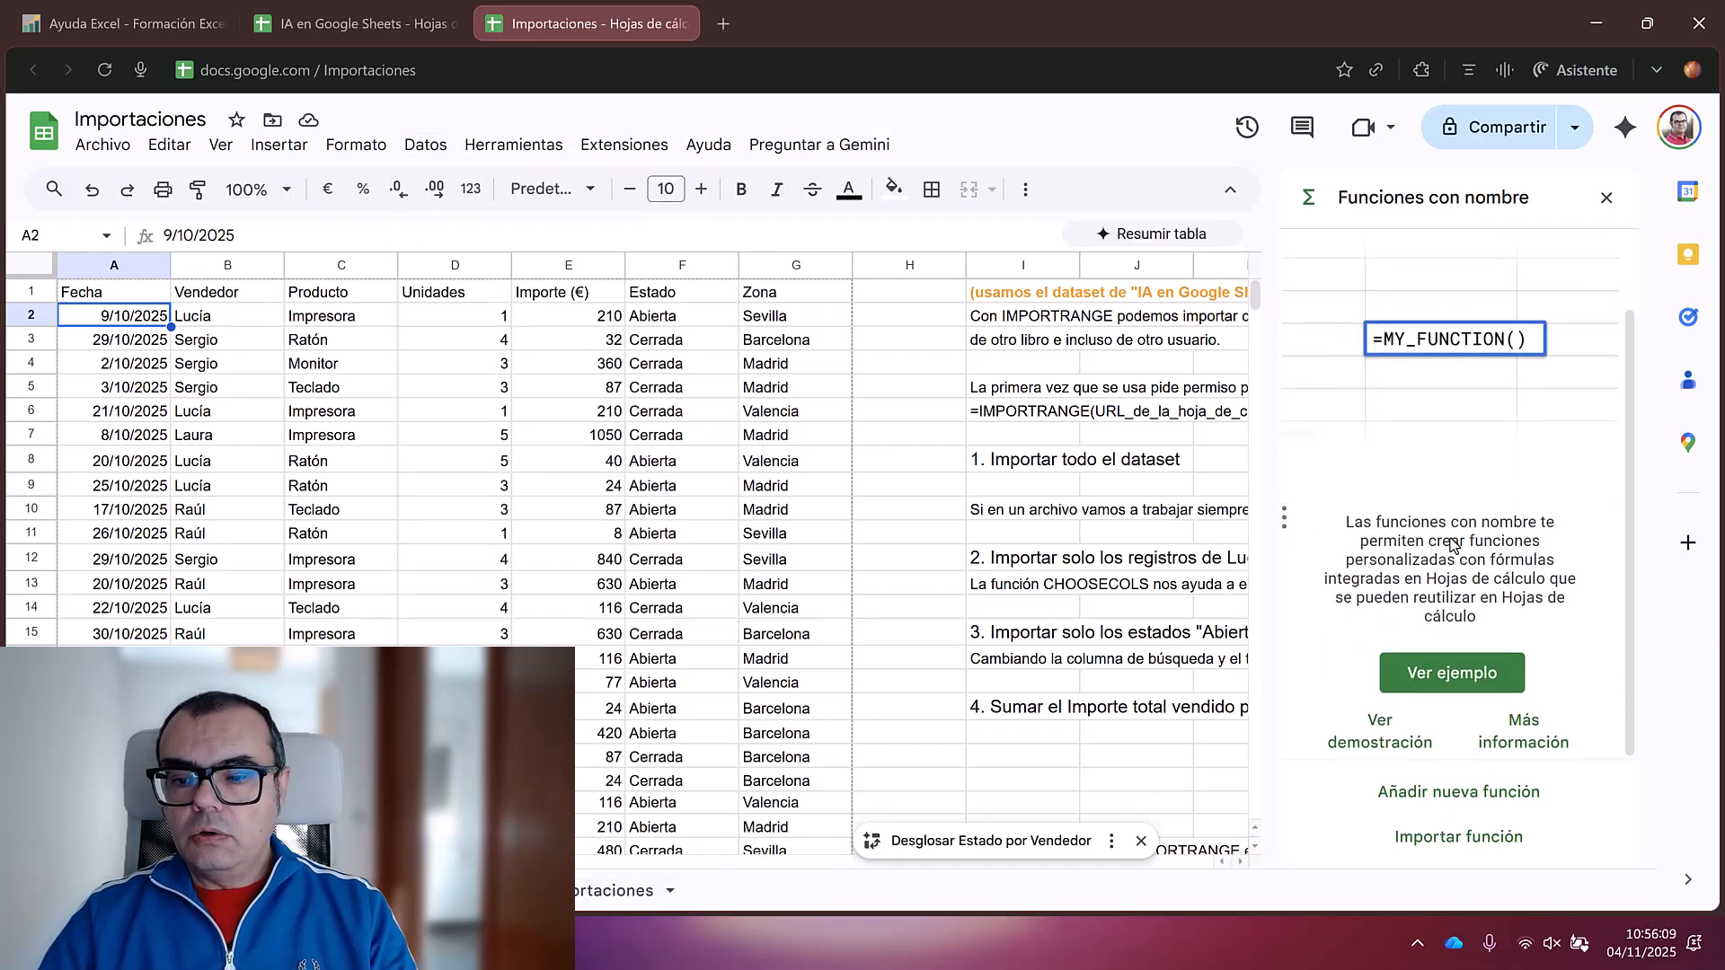
pyautogui.click(1463, 799)
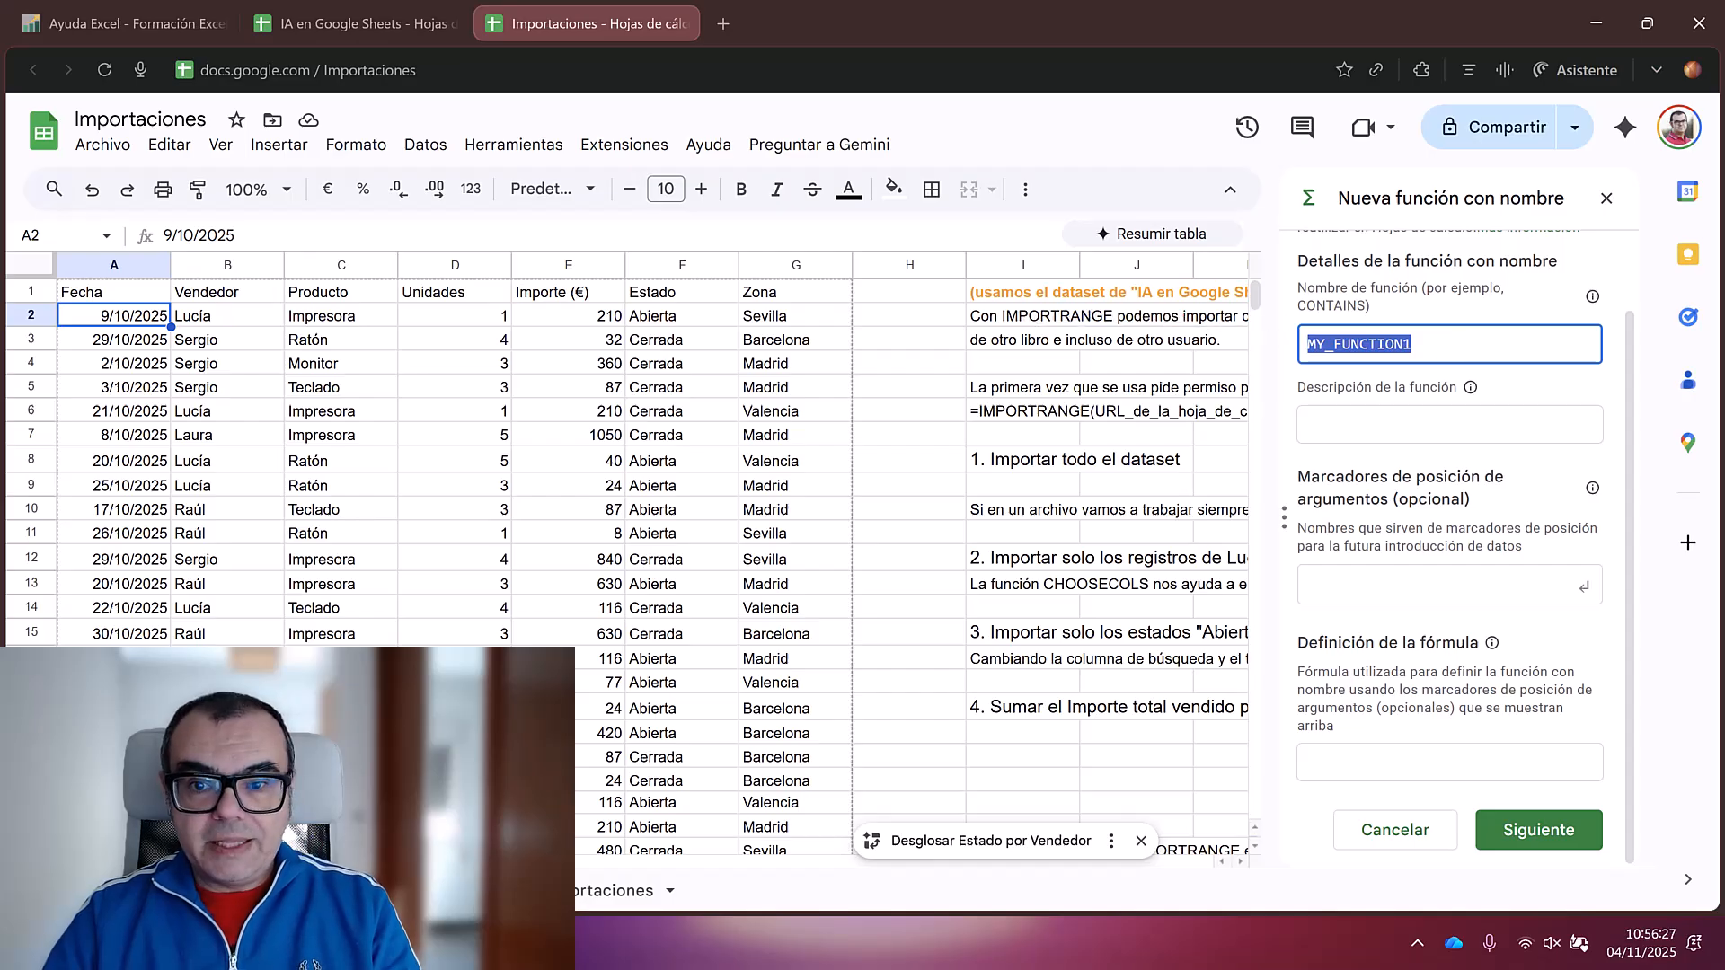
pyautogui.write('TABLA')
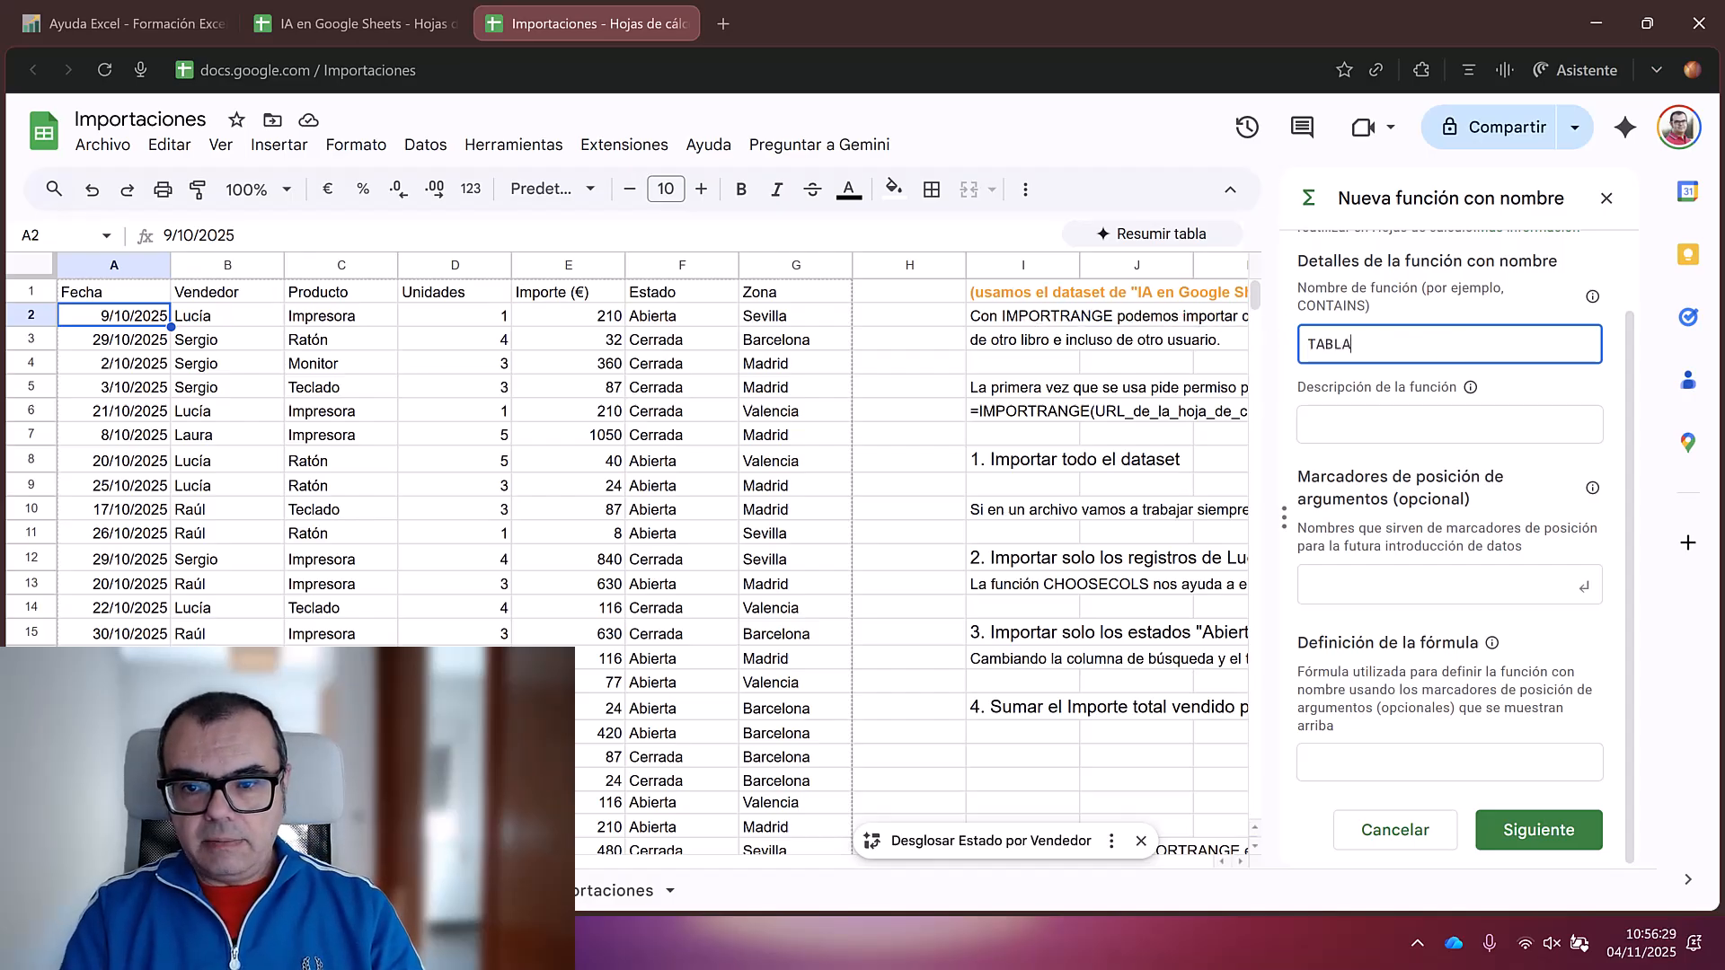
pyautogui.write('VENTAS')
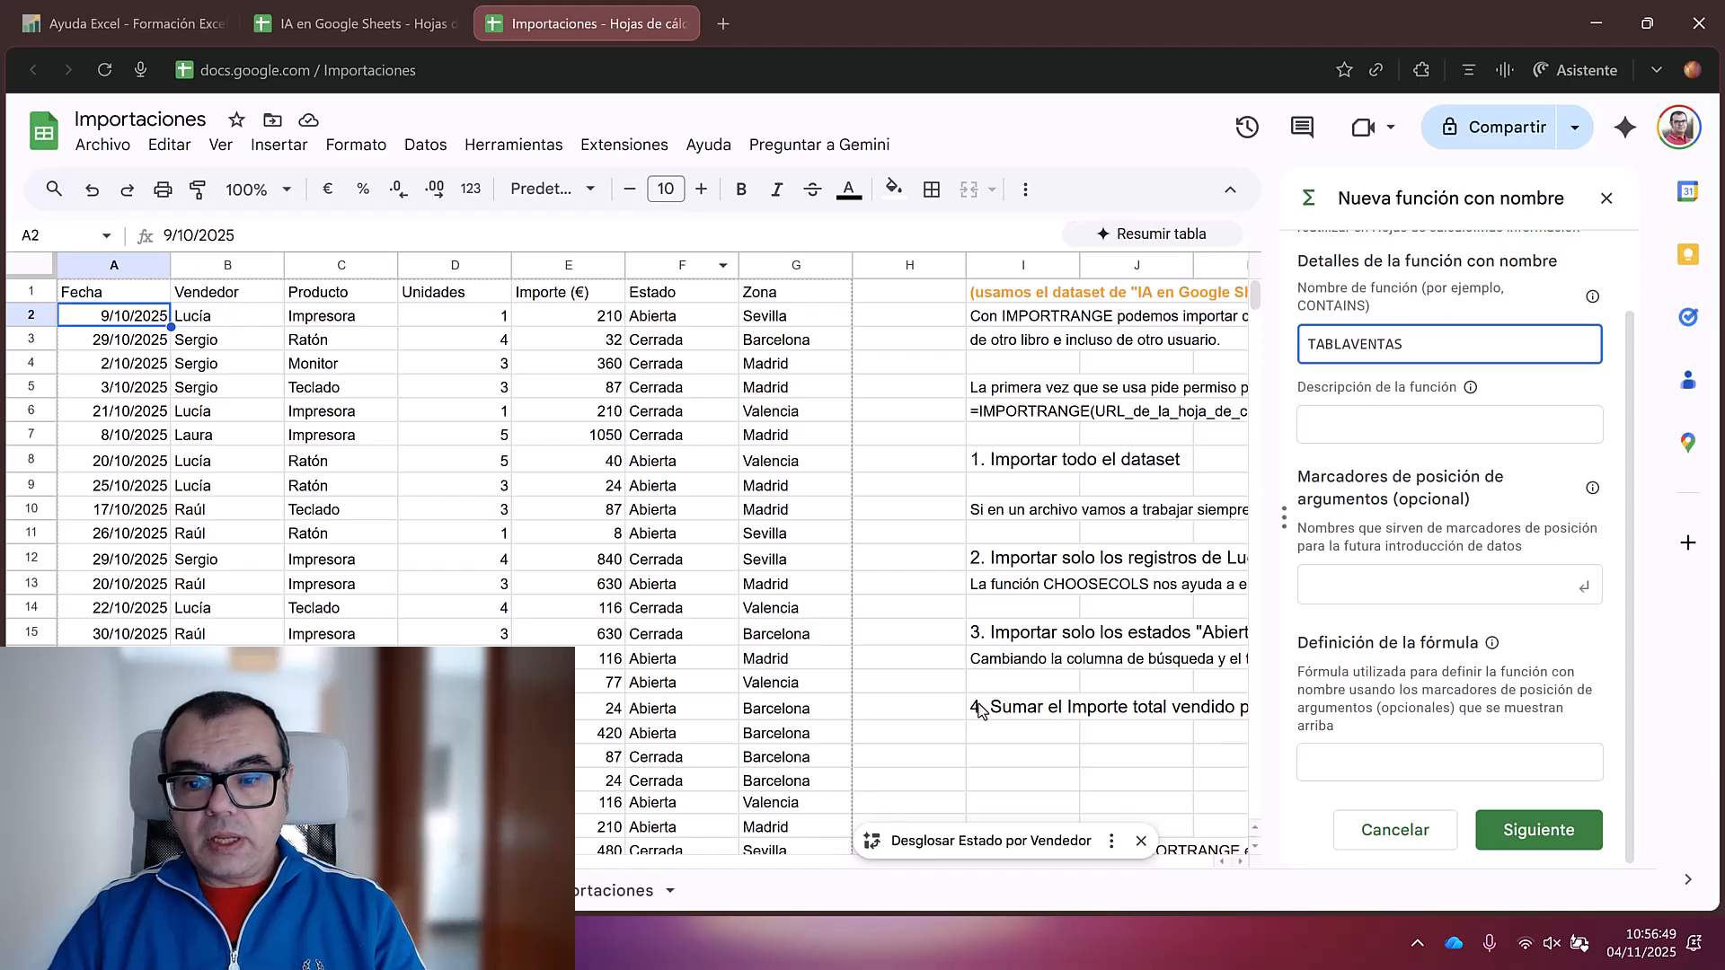
pyautogui.click(1381, 768)
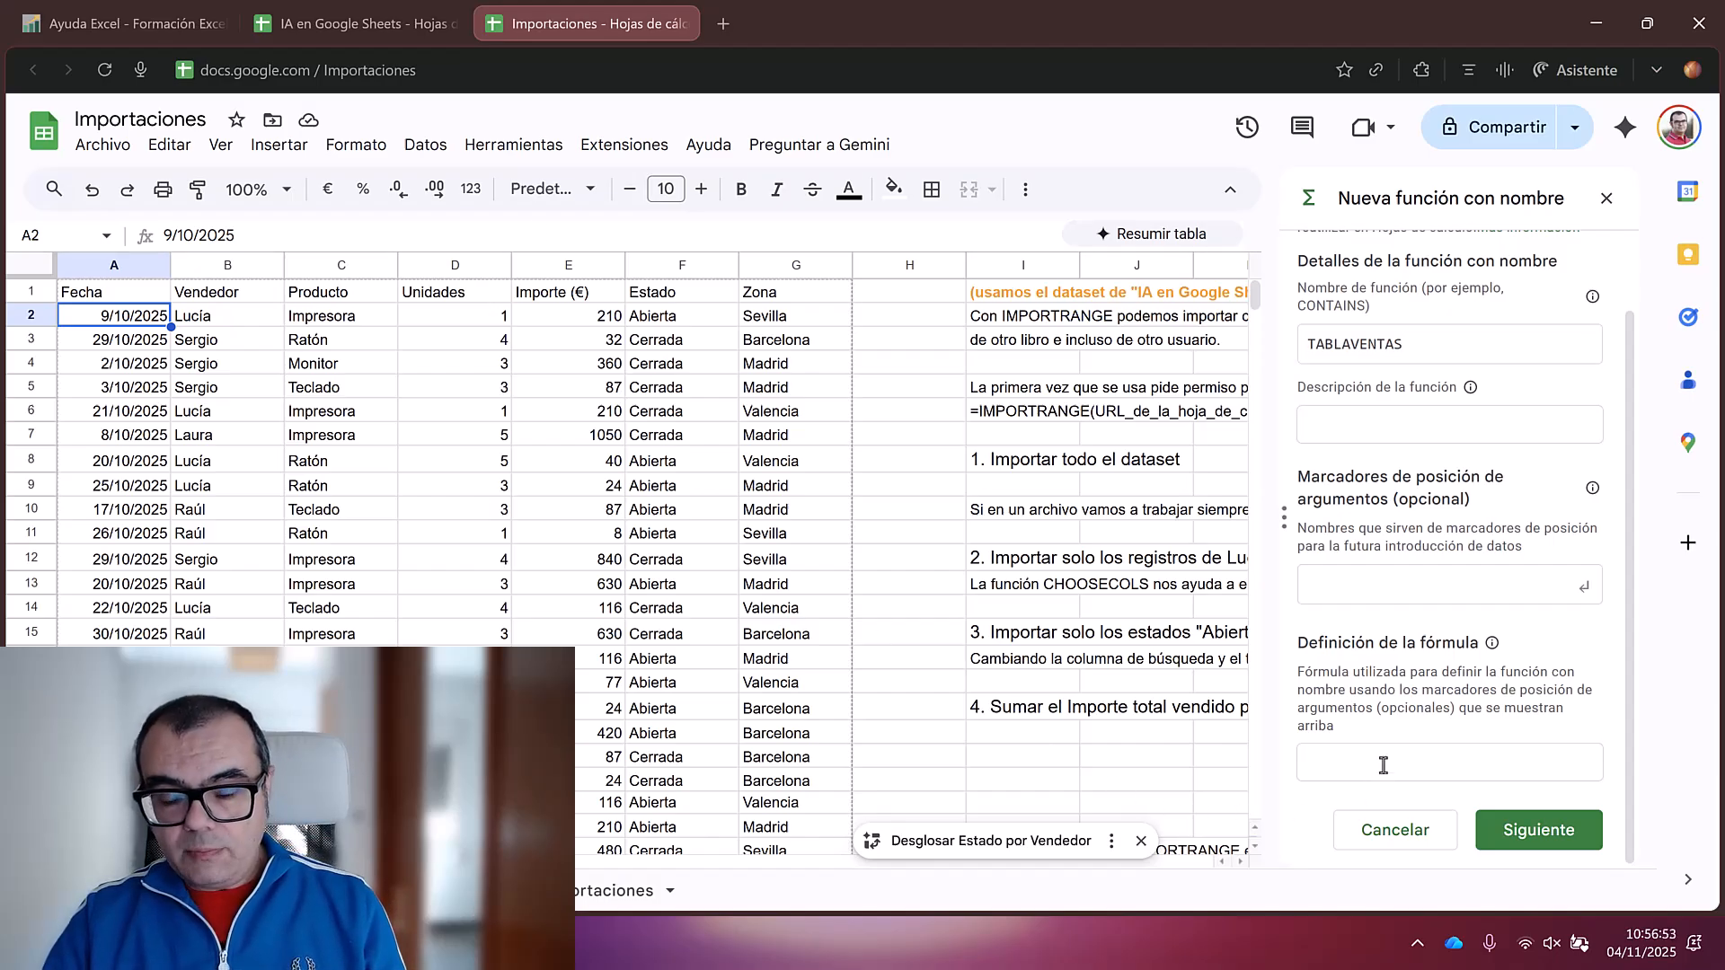
pyautogui.hotkey('ctrl', 'v')
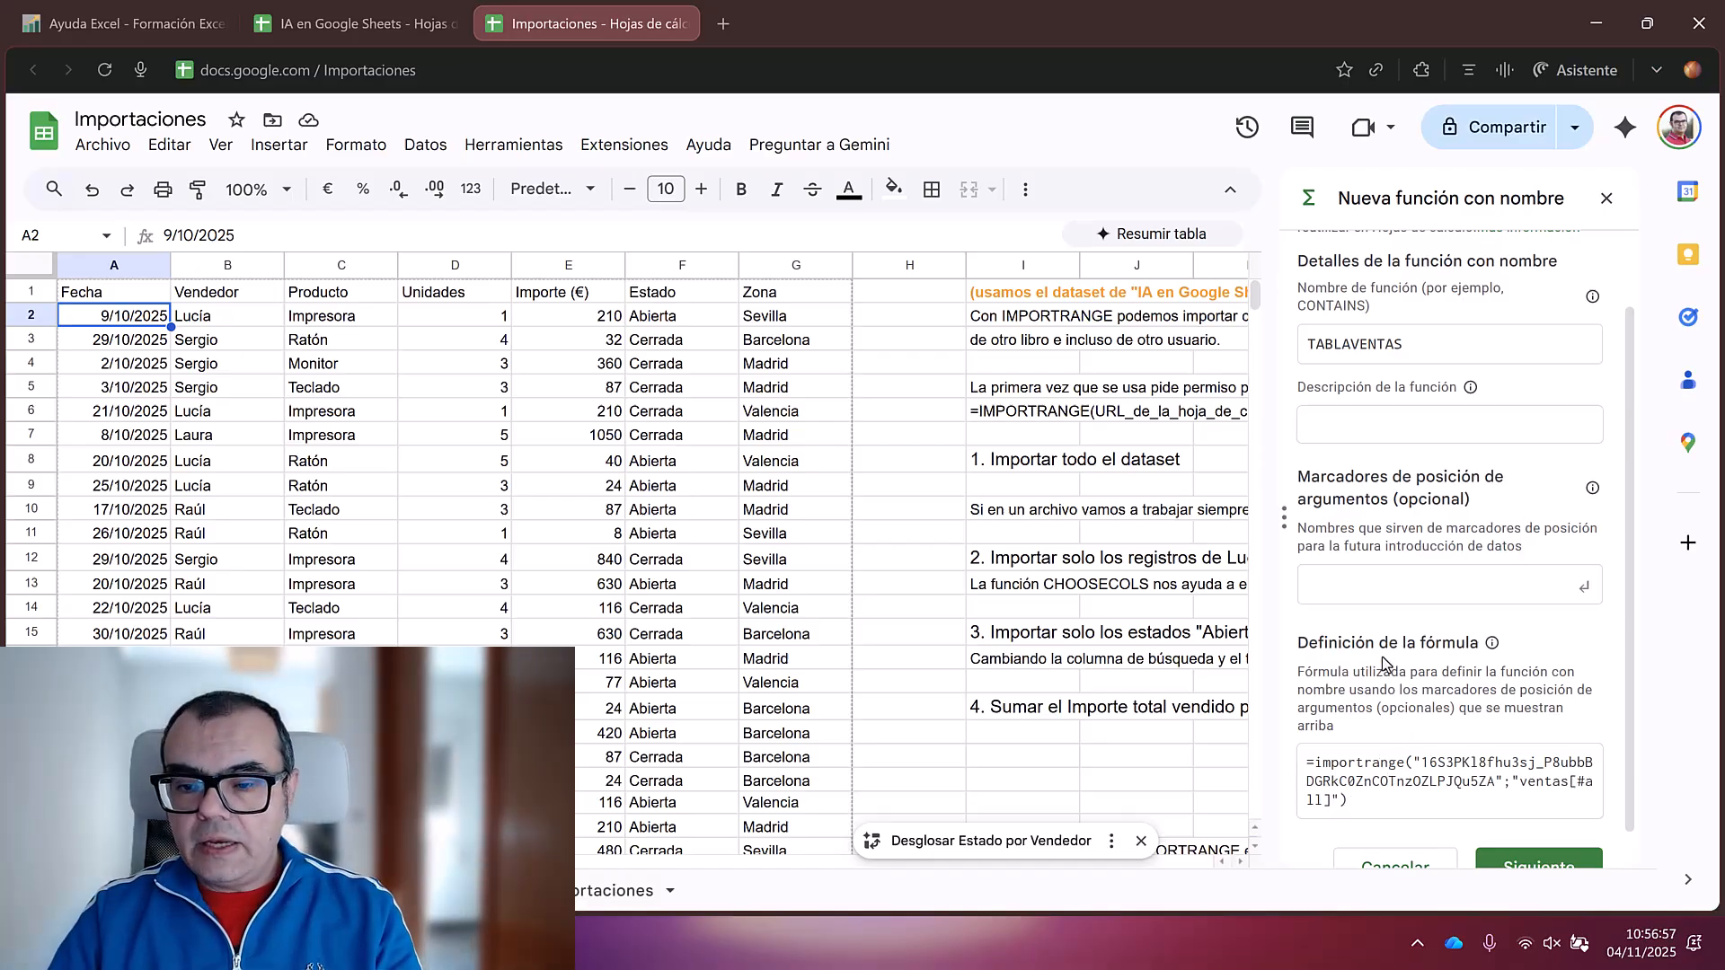
pyautogui.click(1547, 865)
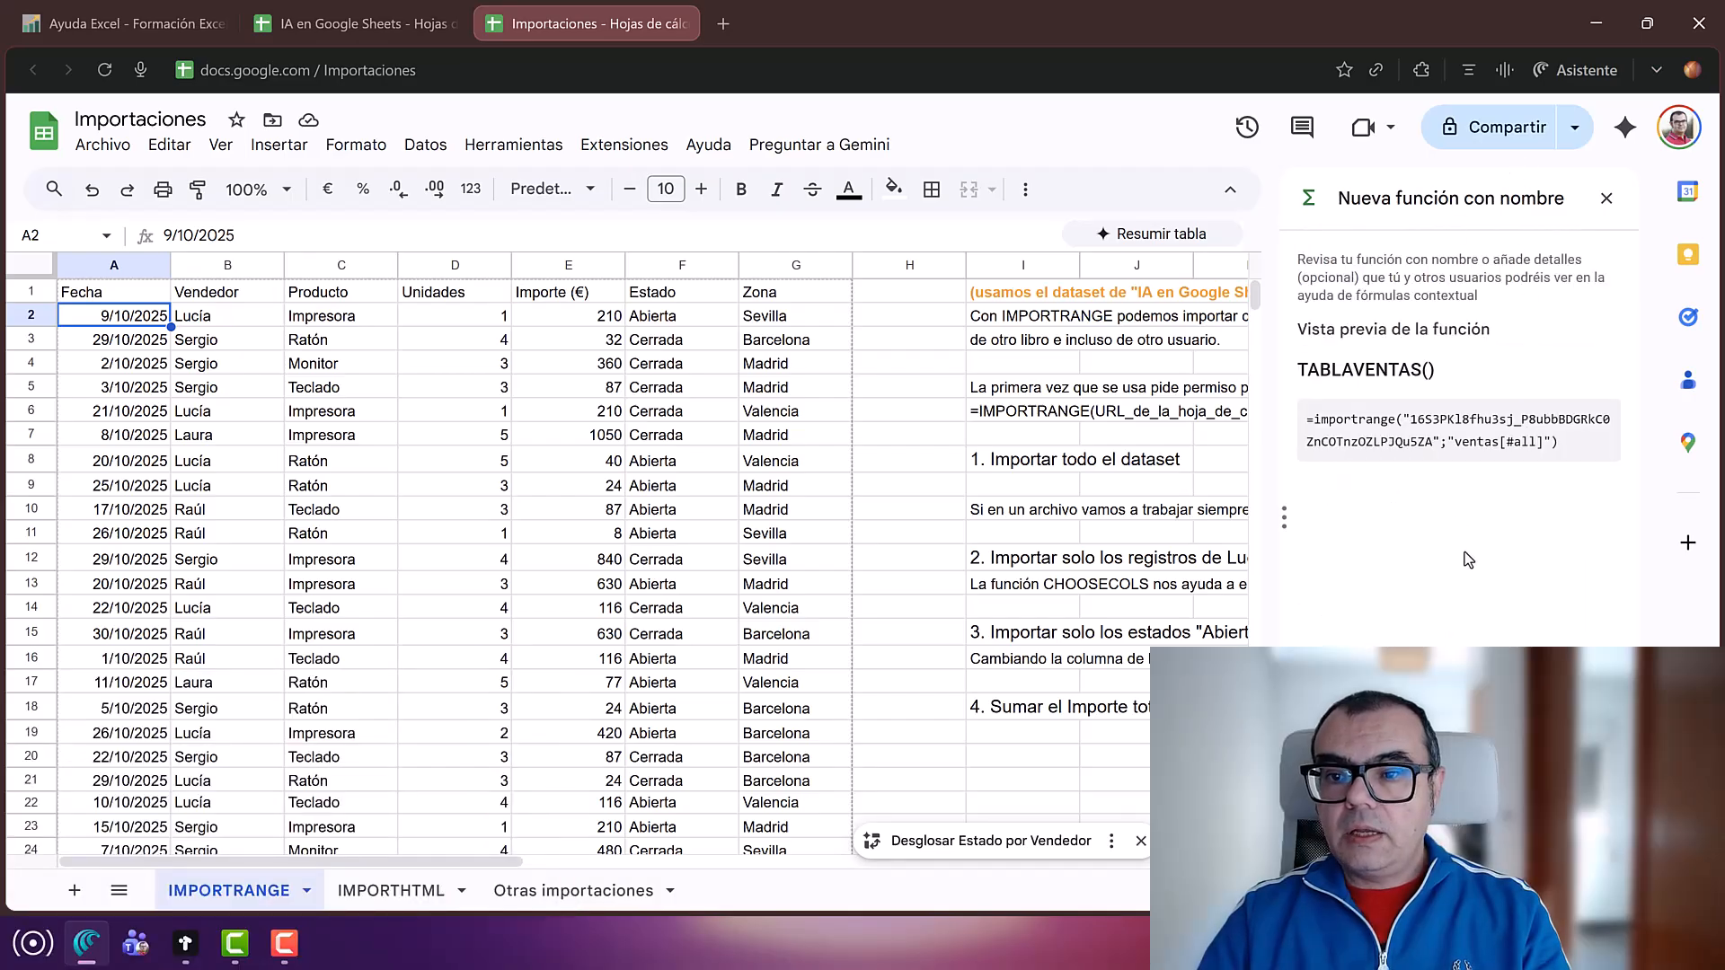
pyautogui.click(1547, 865)
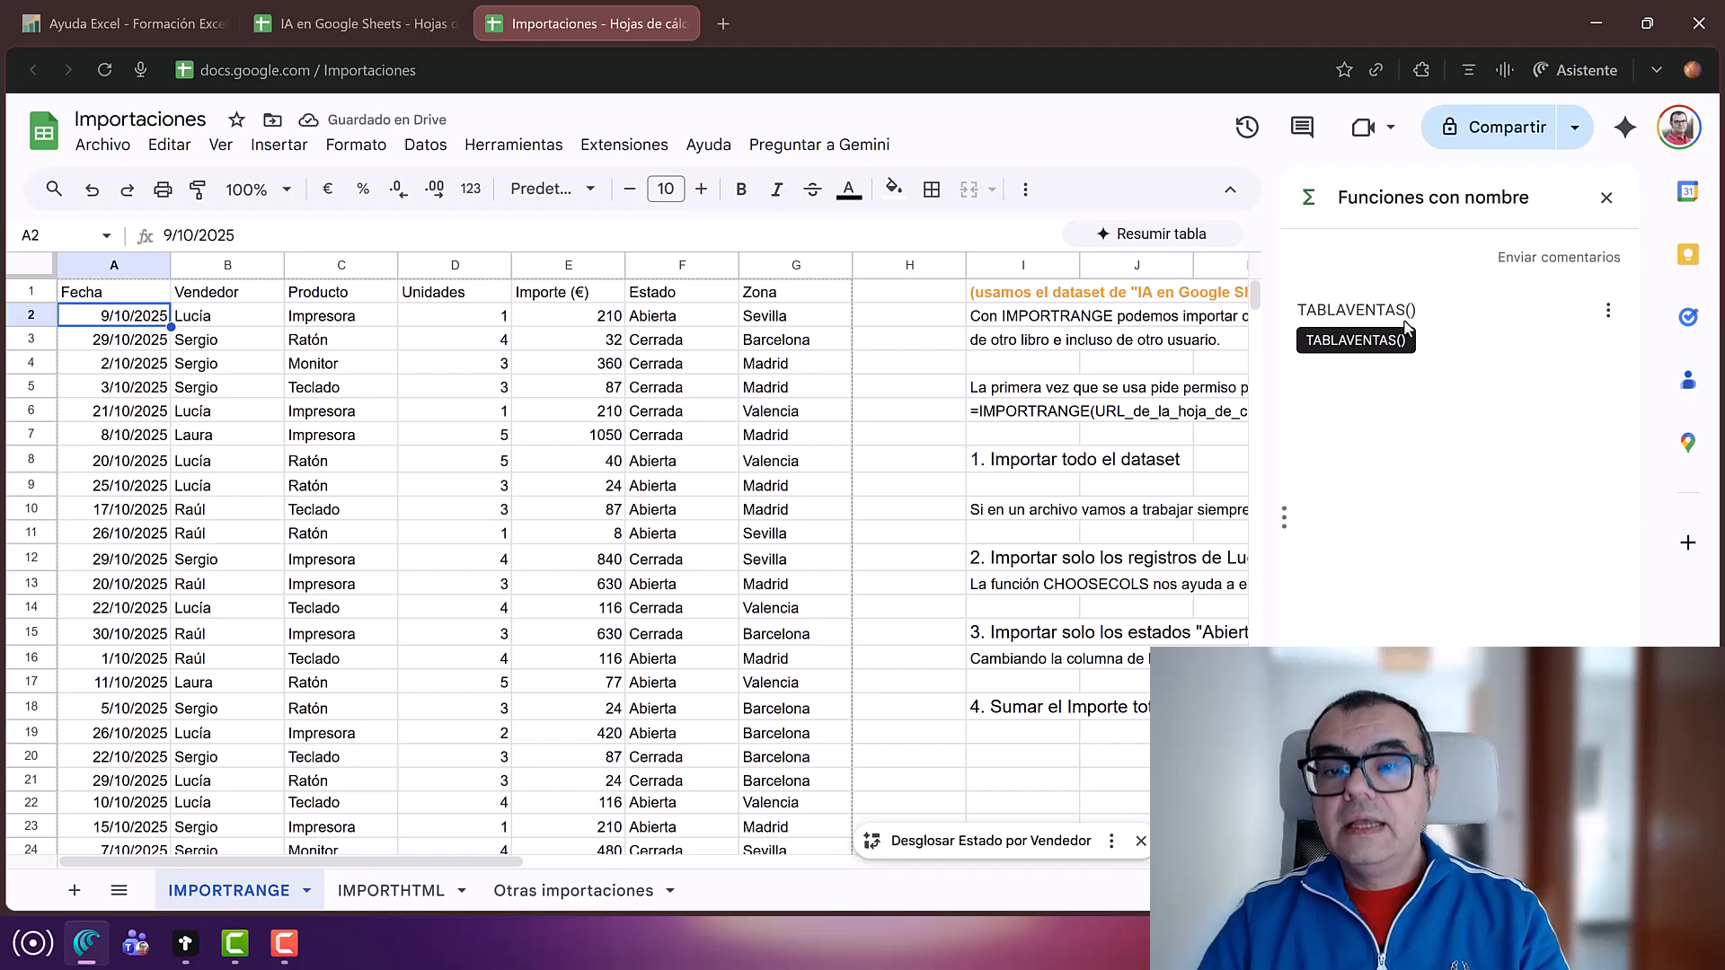
# Step: Replace the A1 IMPORTRANGE formula with =TABLAVENTAS() using autocomplete
pyautogui.click(566, 534)
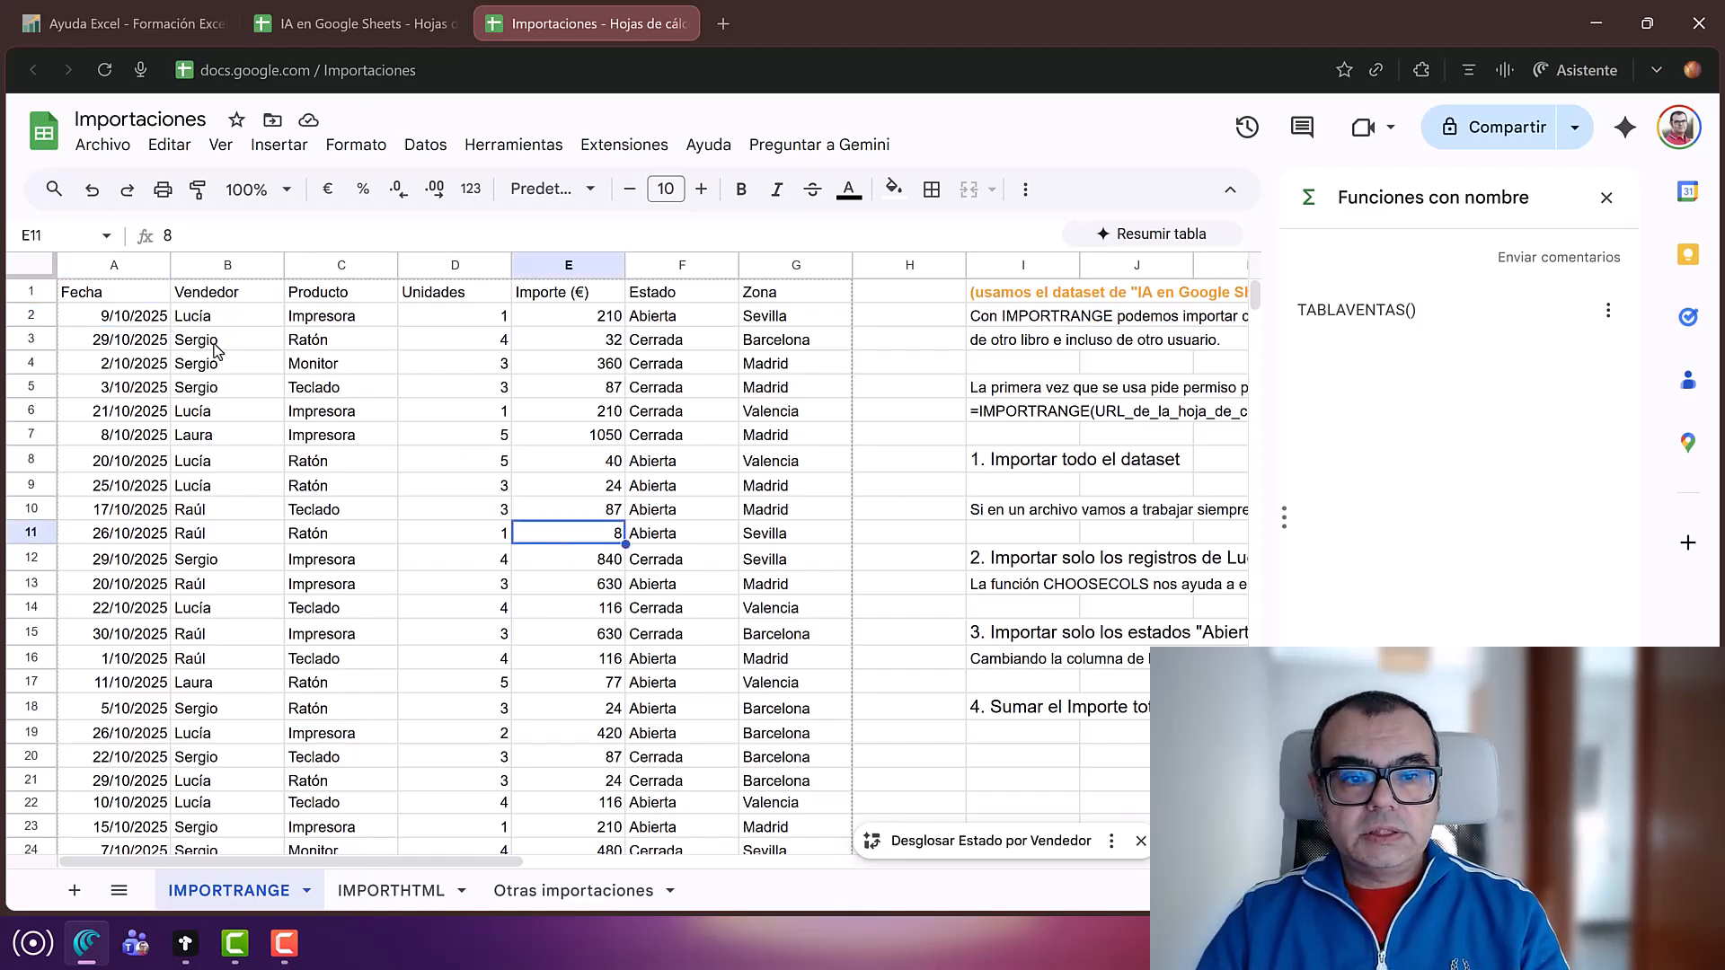
pyautogui.click(130, 295)
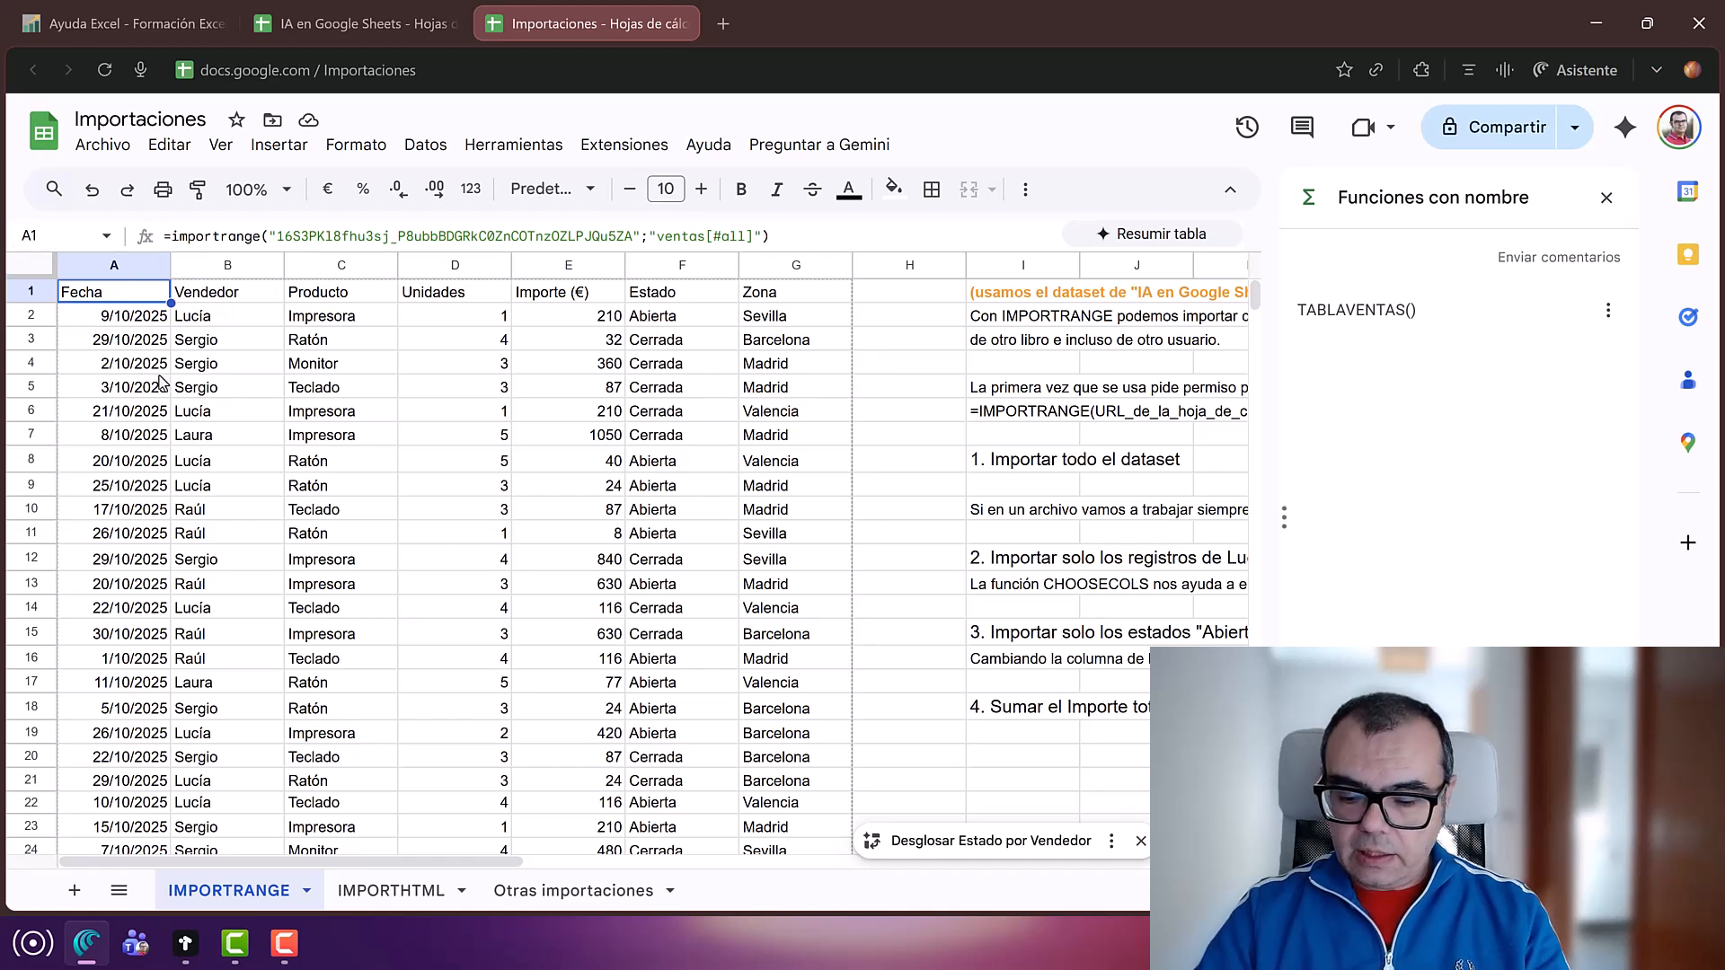
pyautogui.press('Delete')
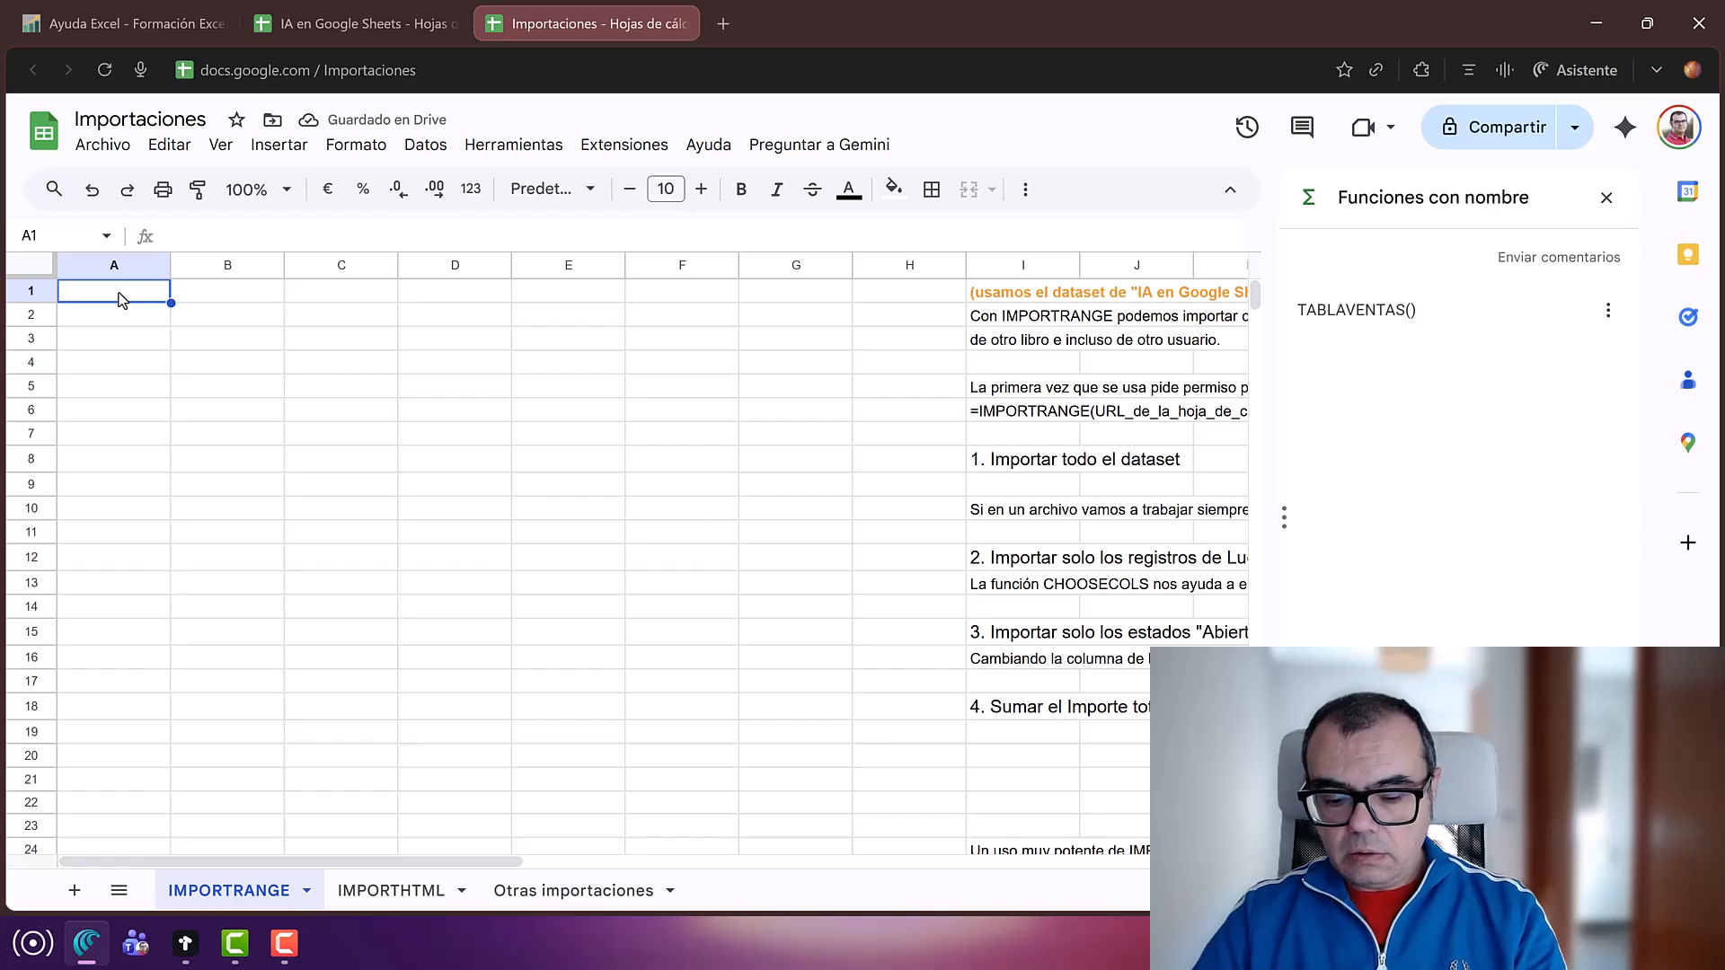
pyautogui.write('=tabla')
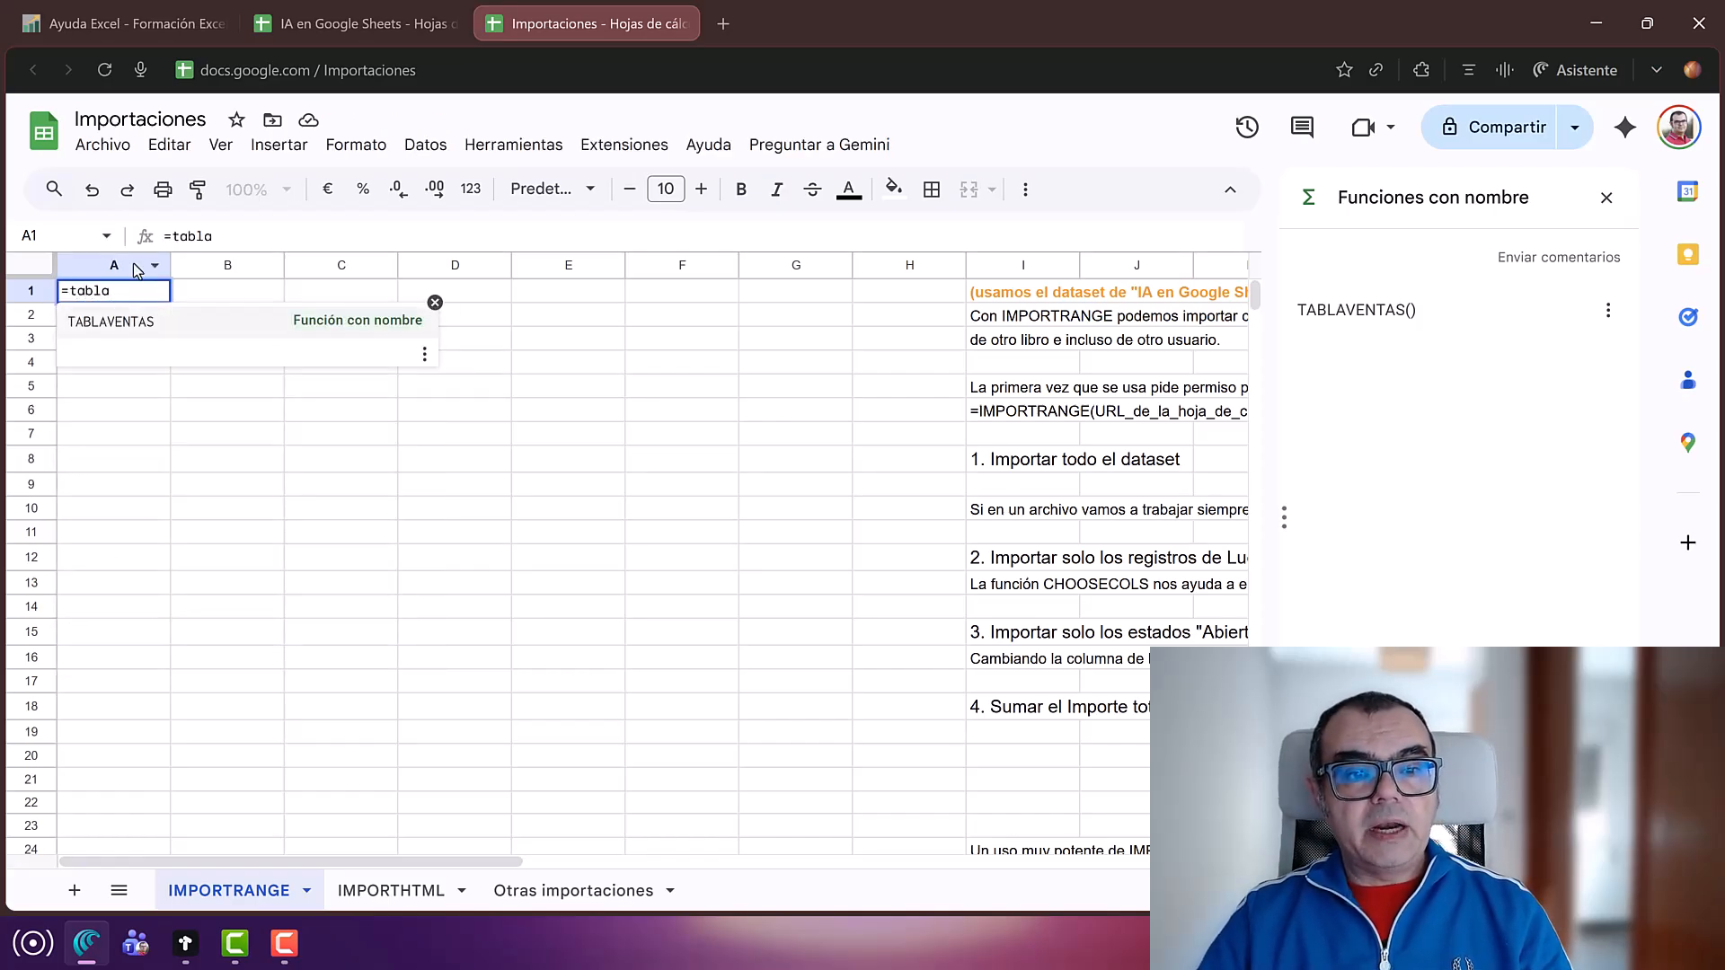
pyautogui.click(334, 334)
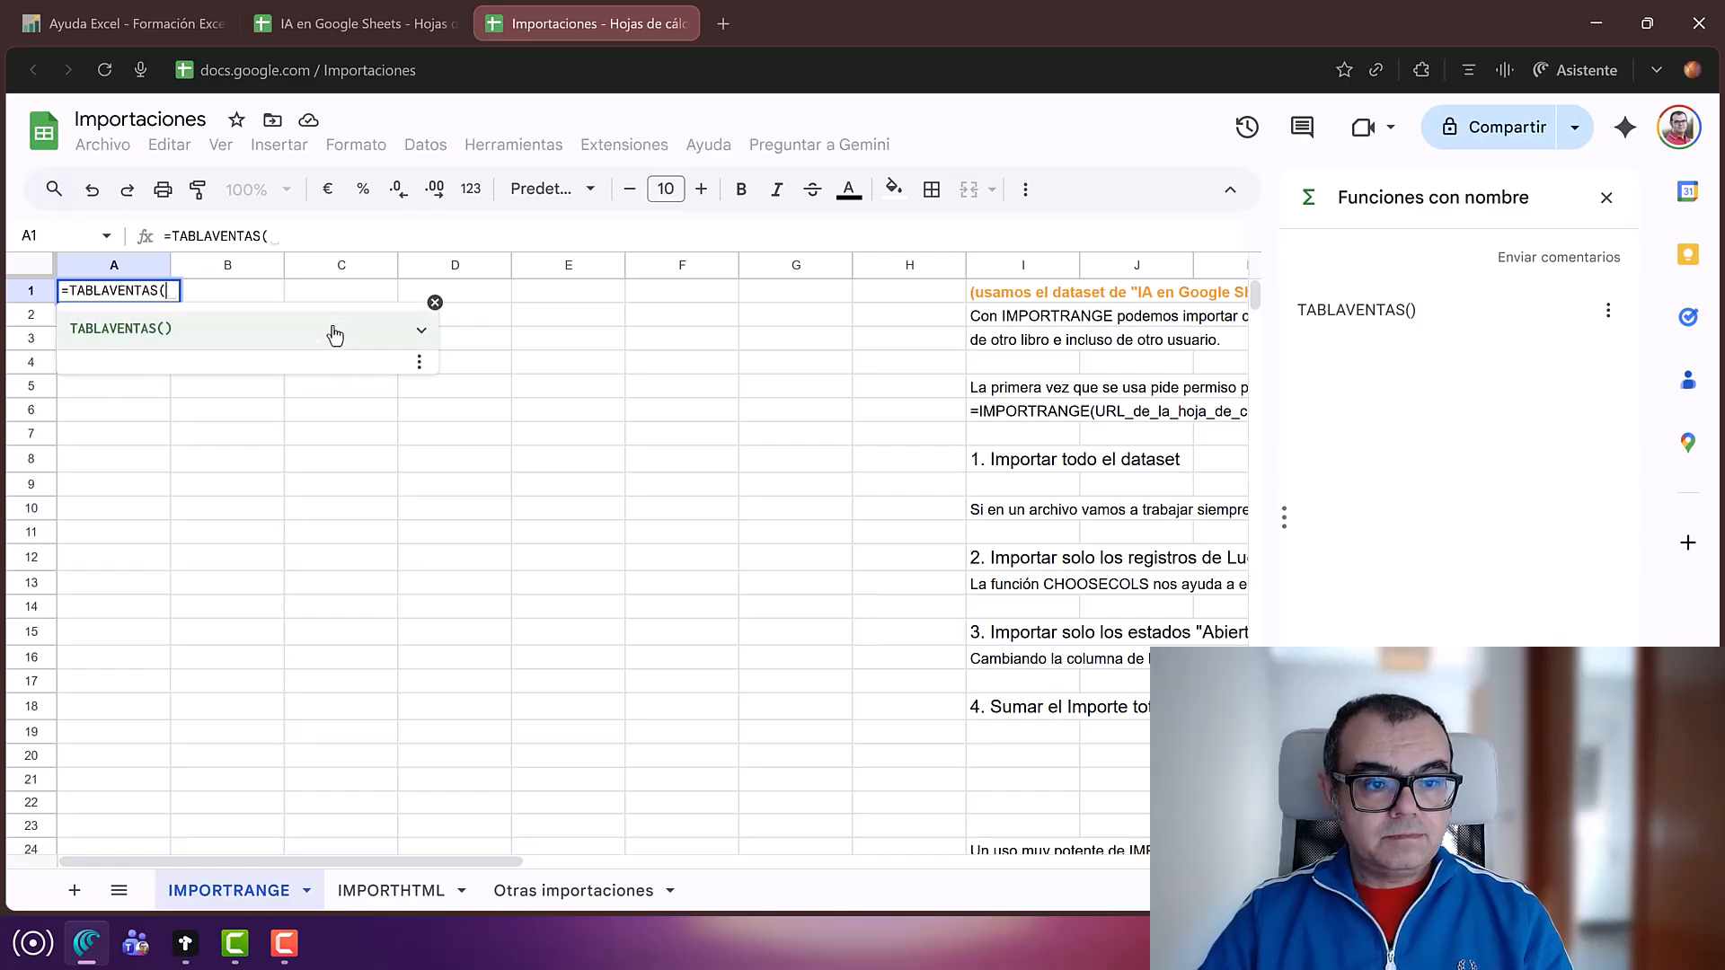
pyautogui.write(')')
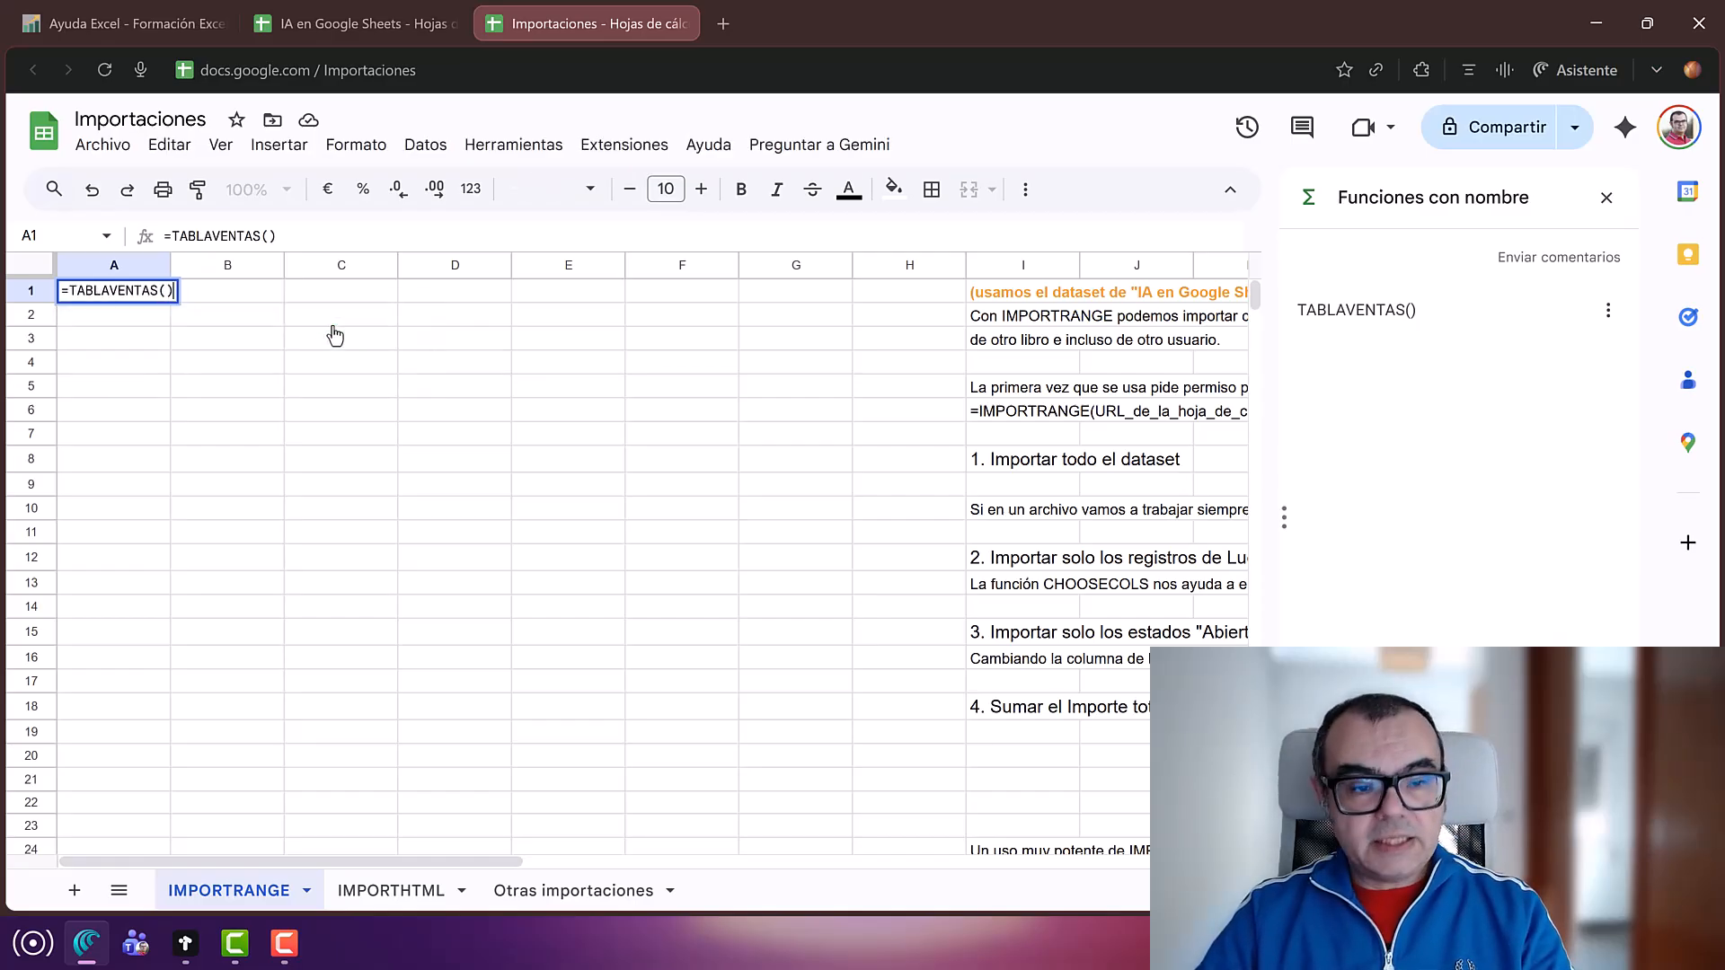
pyautogui.press('Return')
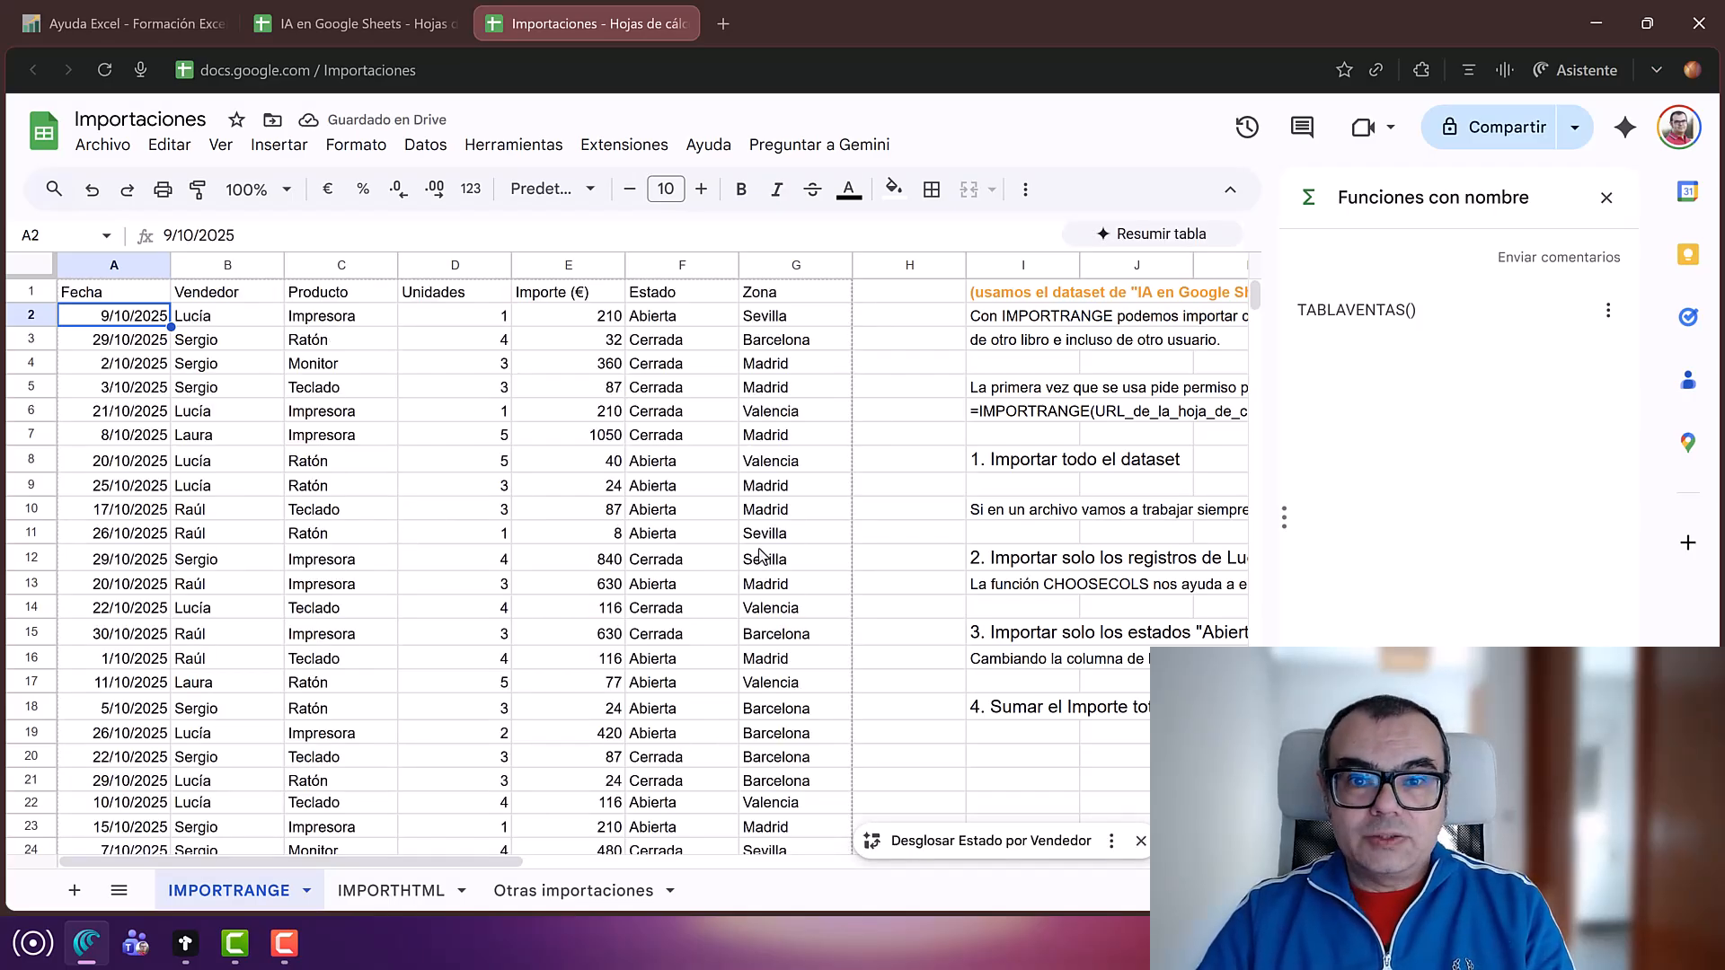
# Step: Close the Funciones con nombre panel and review the note about naming reused data
pyautogui.click(1606, 199)
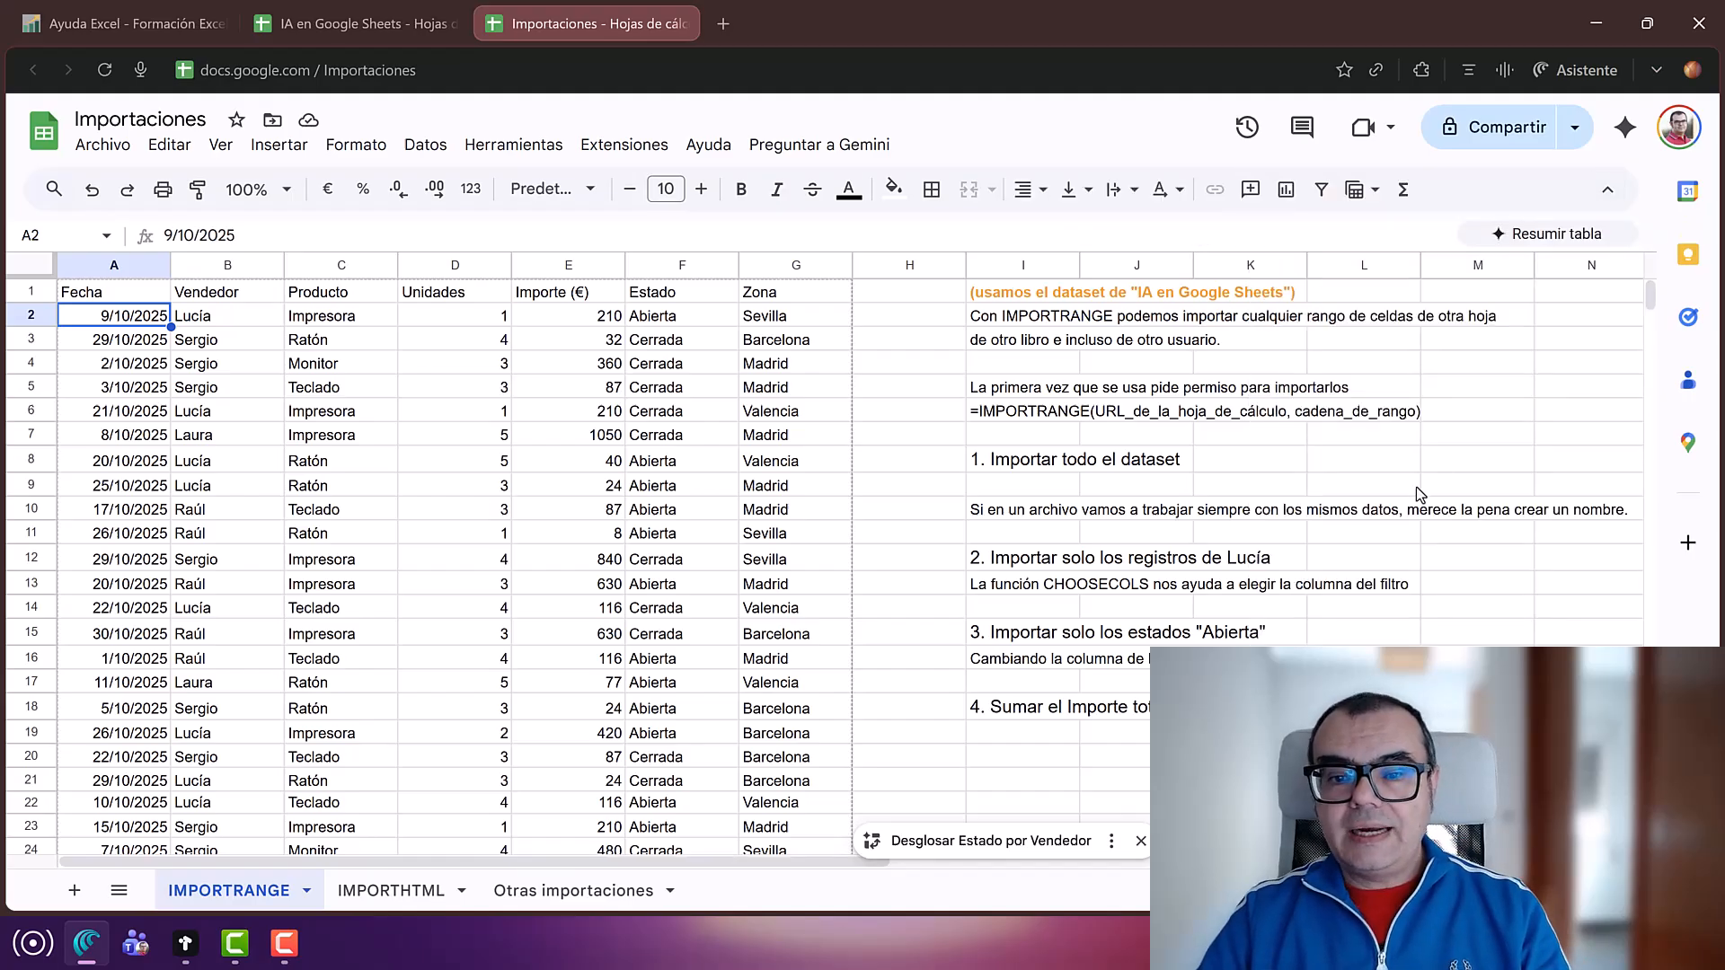
pyautogui.click(999, 509)
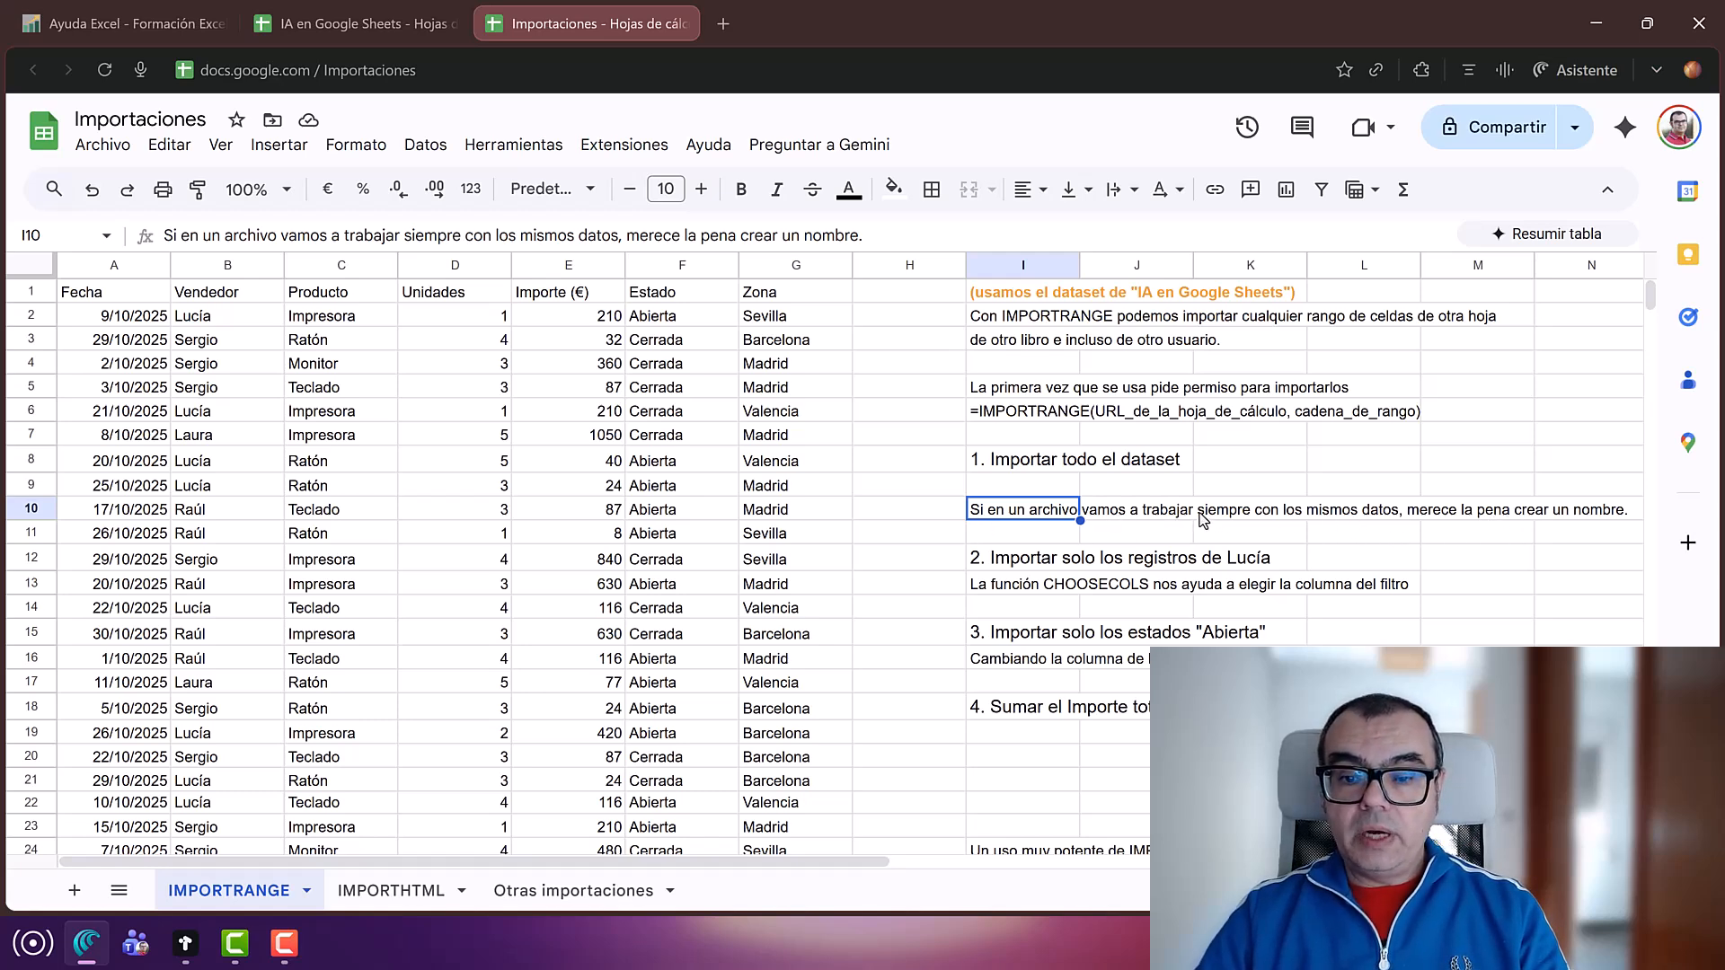
pyautogui.scroll(-6, 1203, 520)
# Step: Enter =TABLAVENTAS() in J31 to preview the full sales table, then delete it
pyautogui.click(1131, 568)
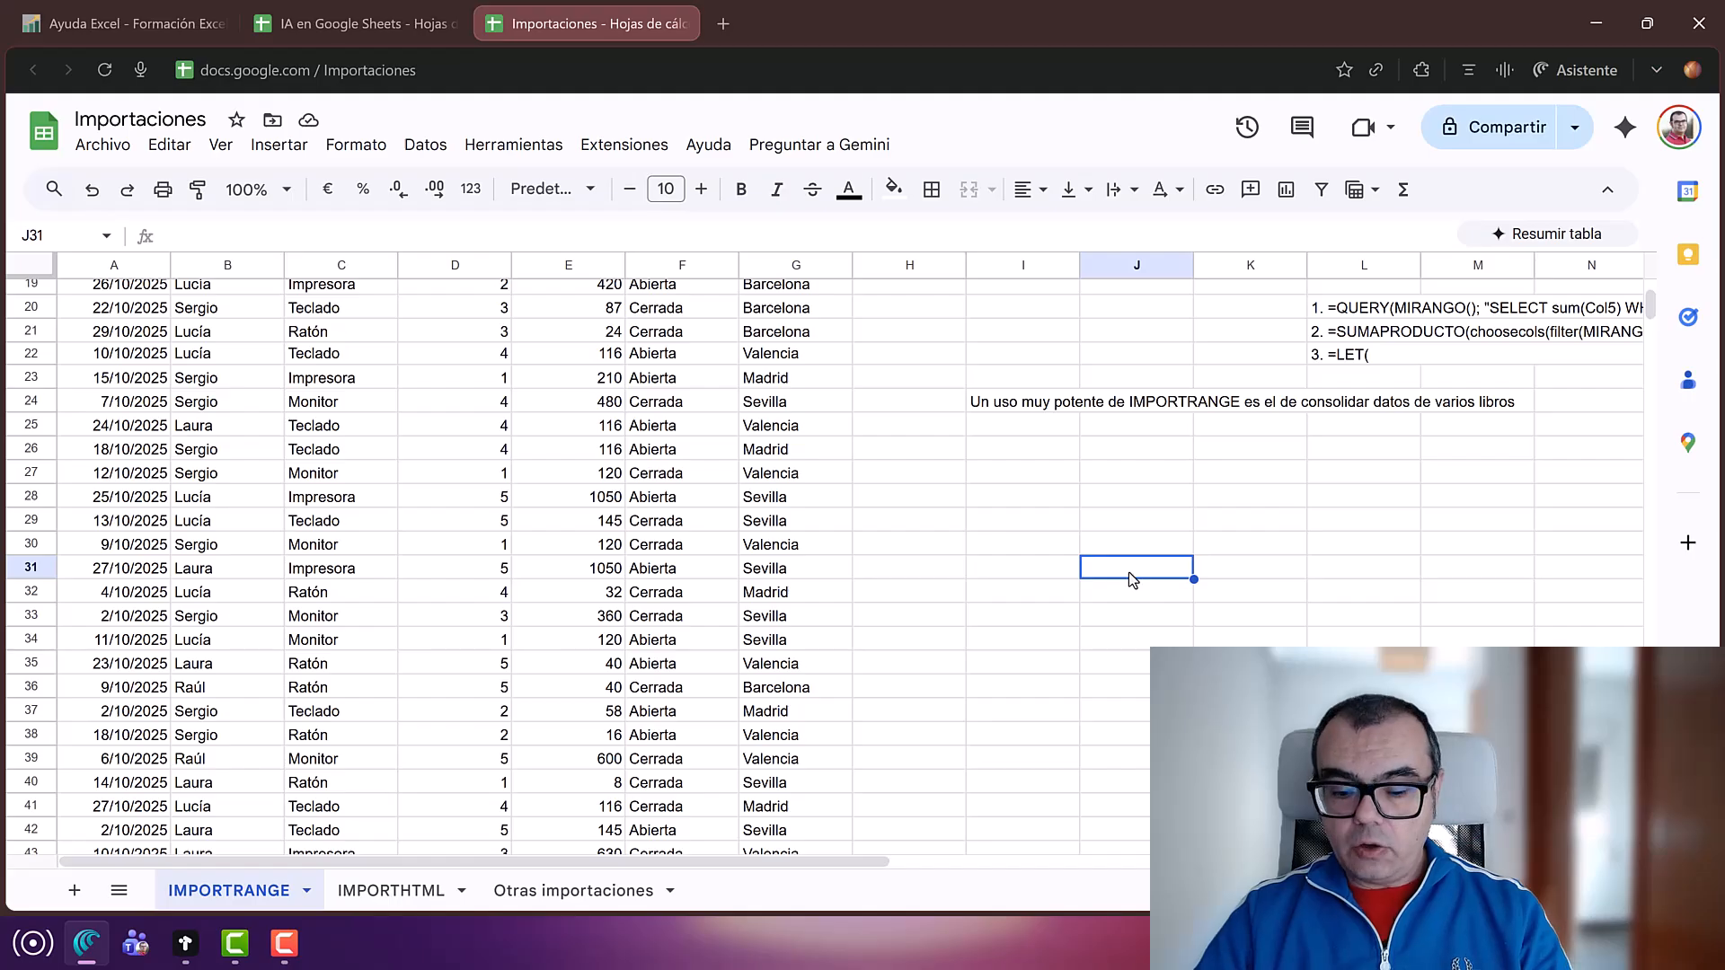
pyautogui.write('=')
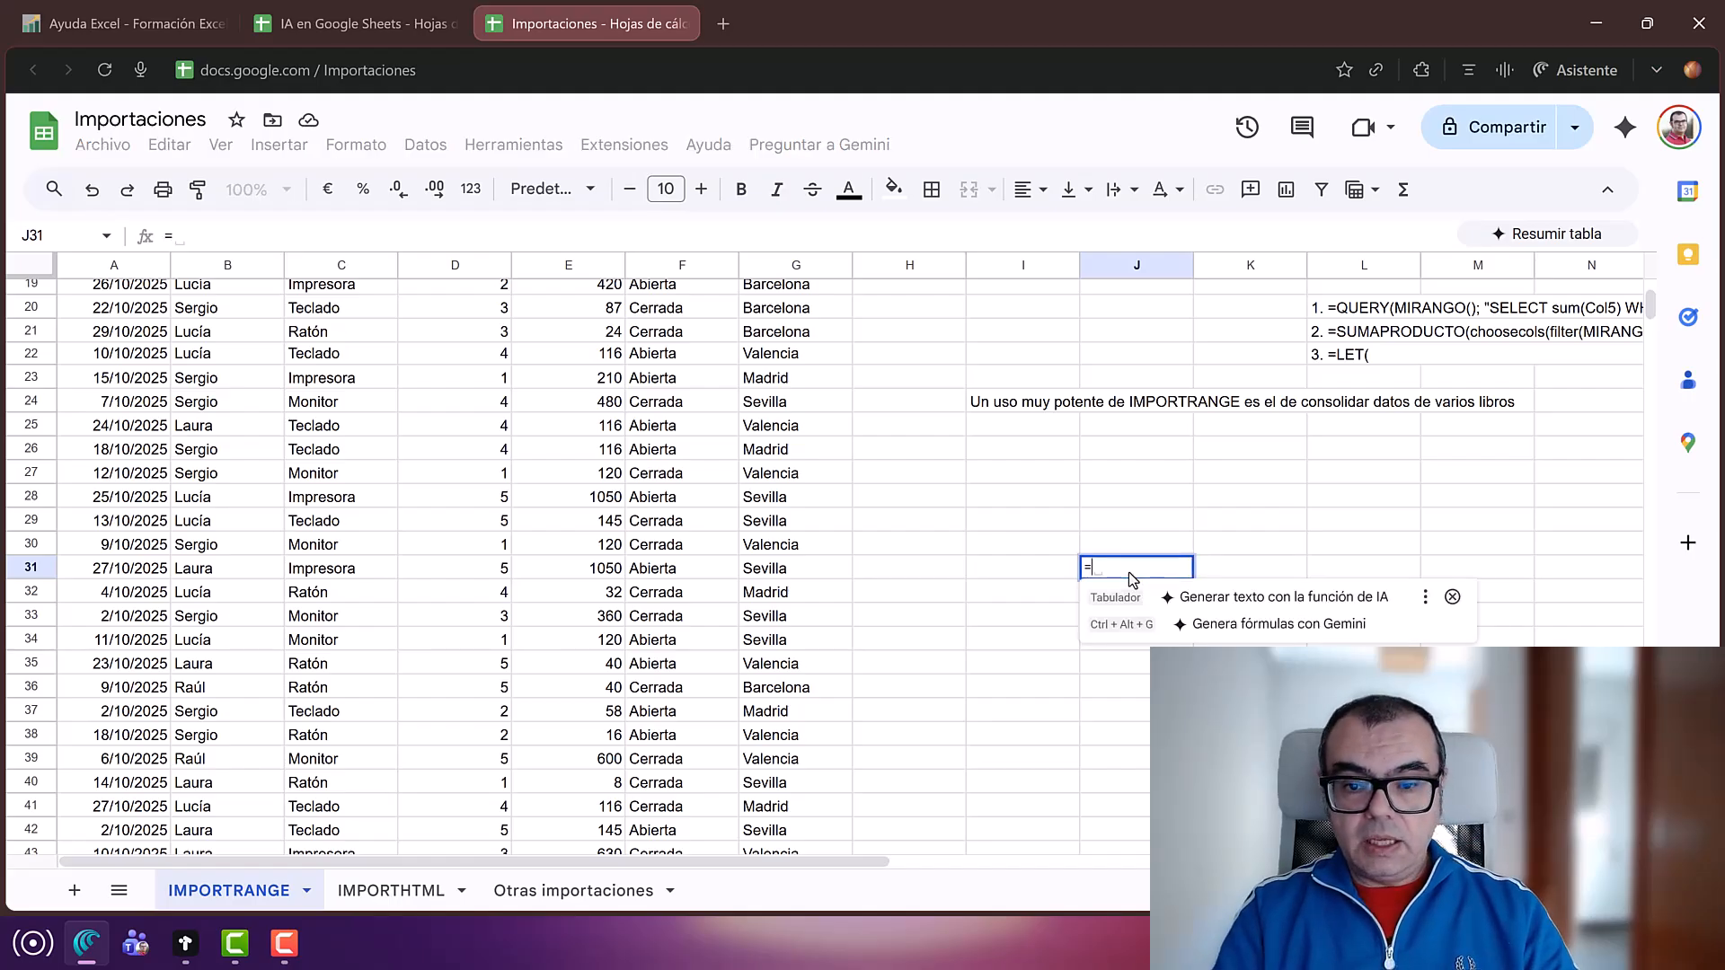
pyautogui.write('tab')
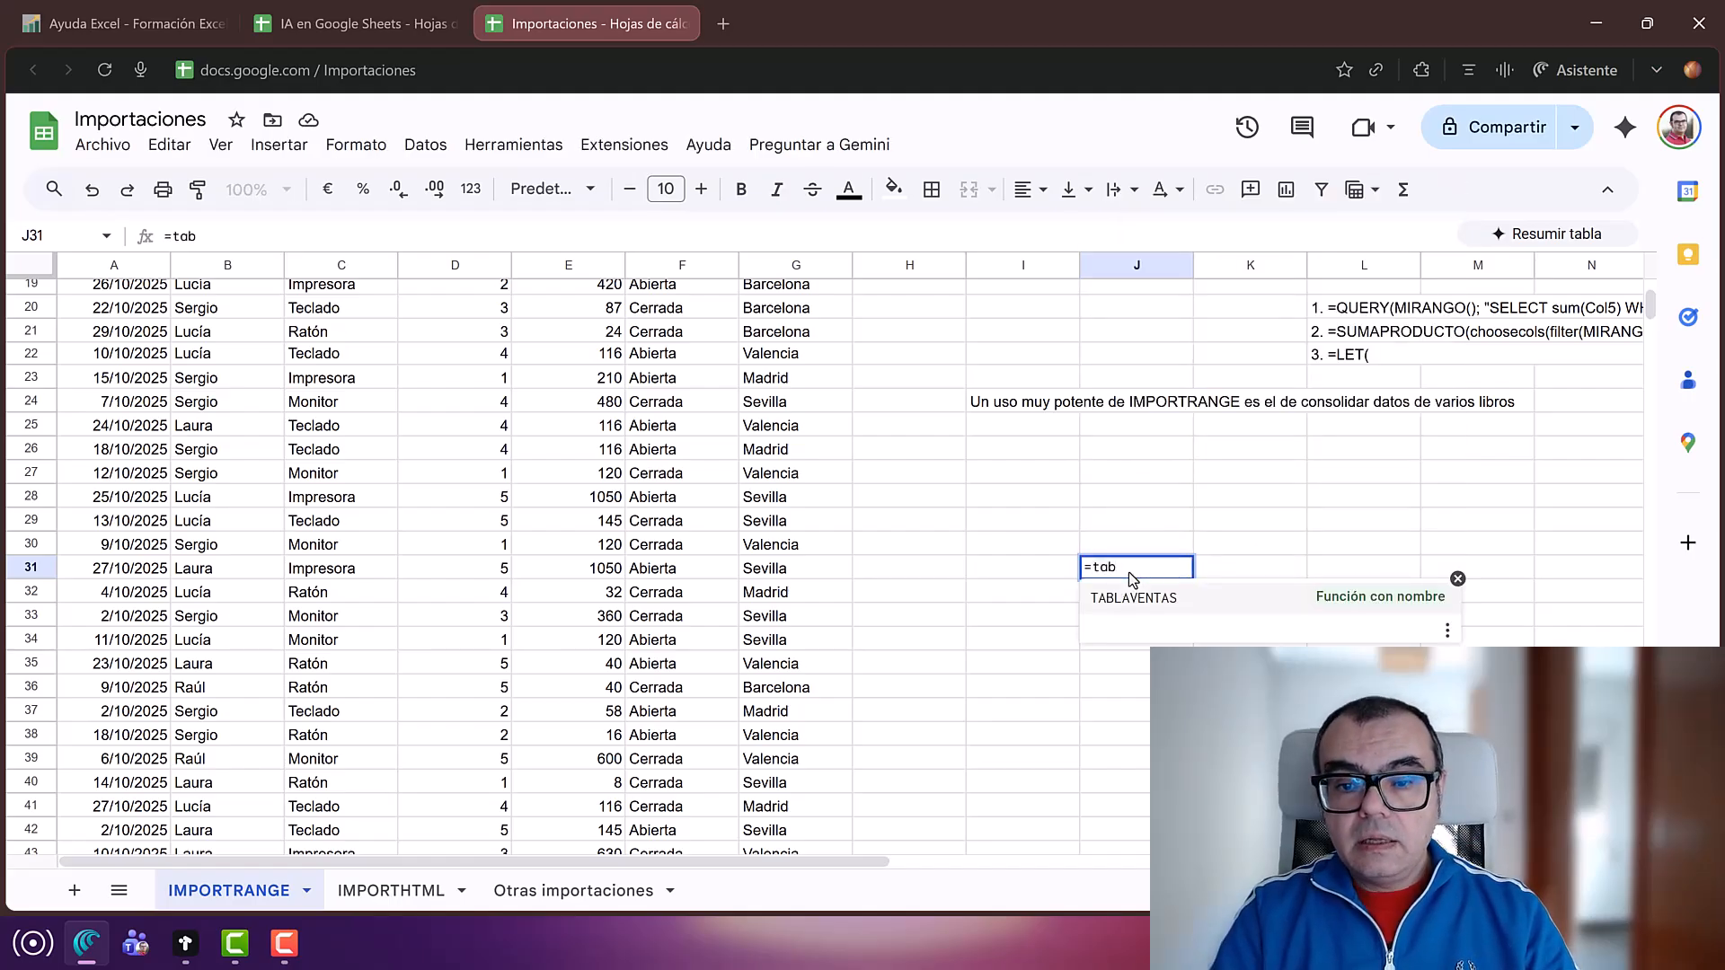
pyautogui.write('l')
pyautogui.press('Tab')
pyautogui.write(')')
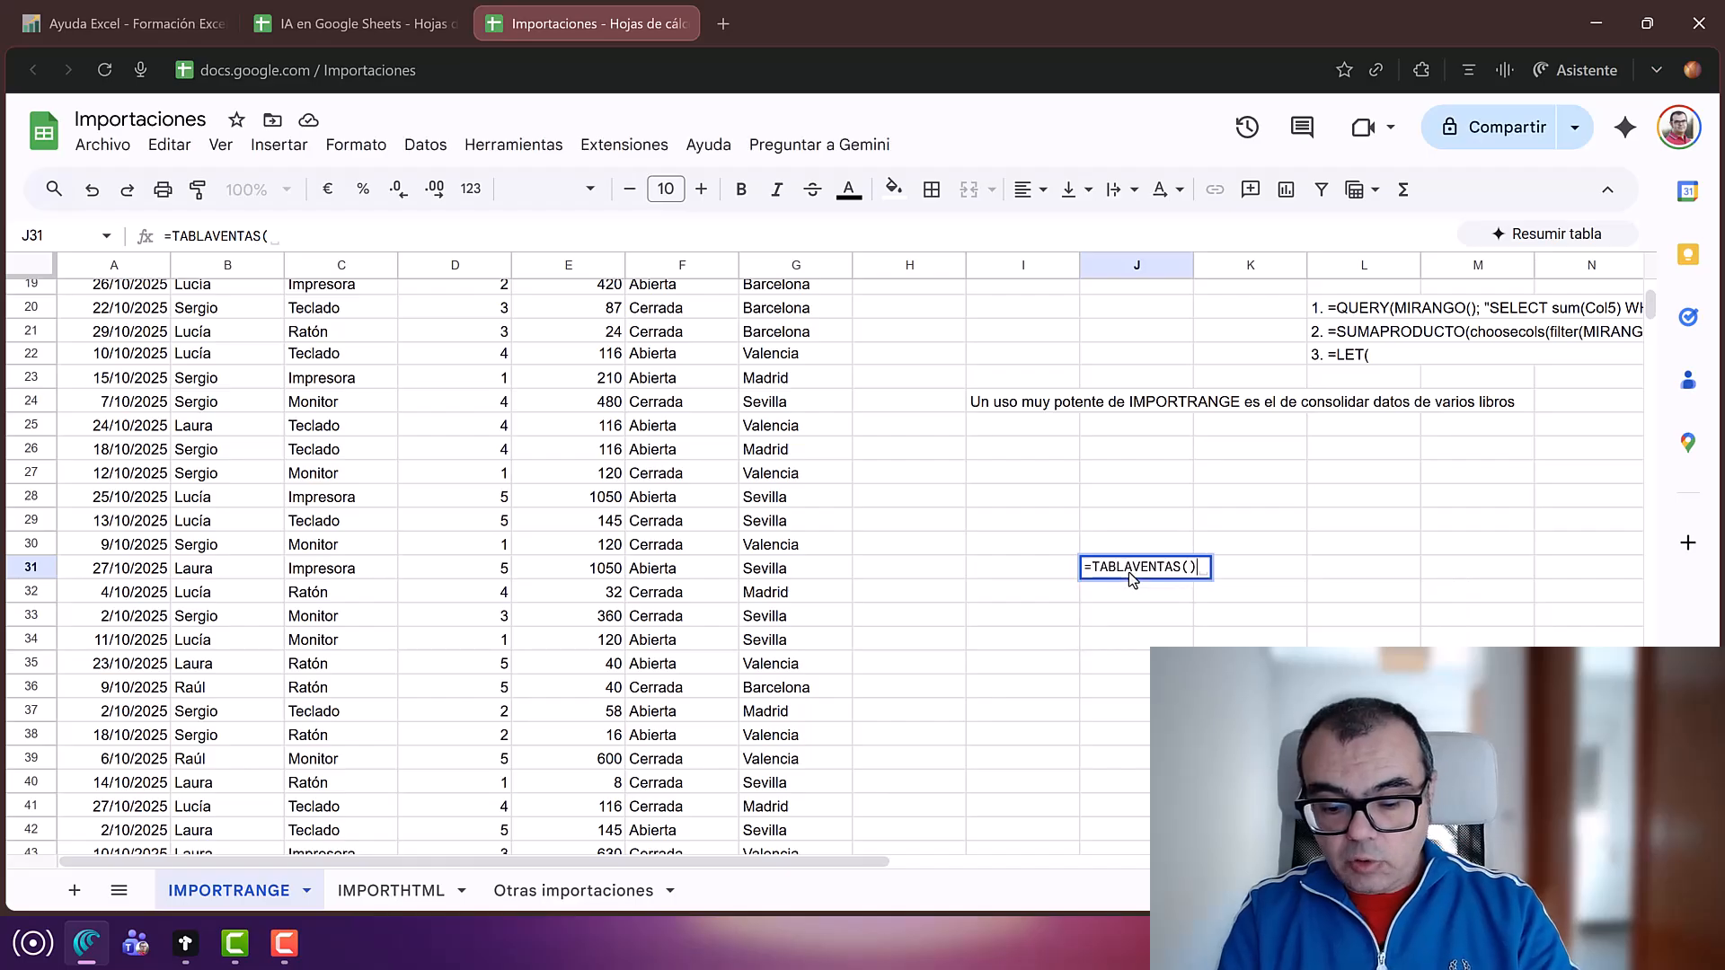
pyautogui.press('Return')
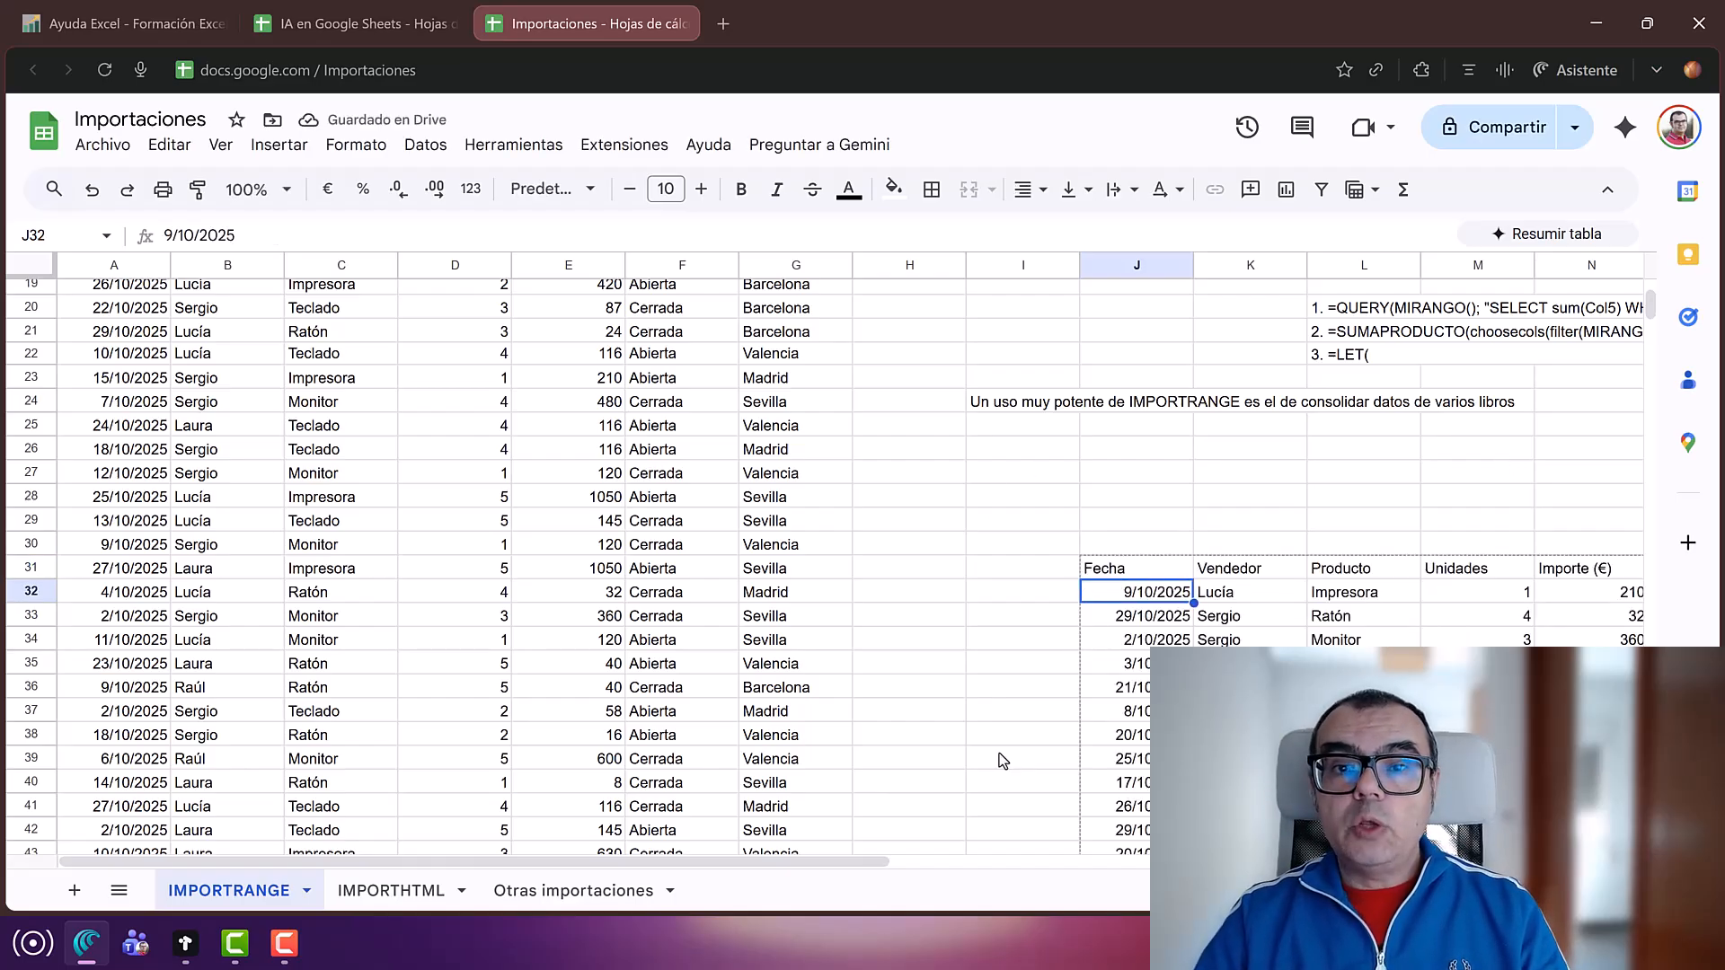
pyautogui.click(1117, 567)
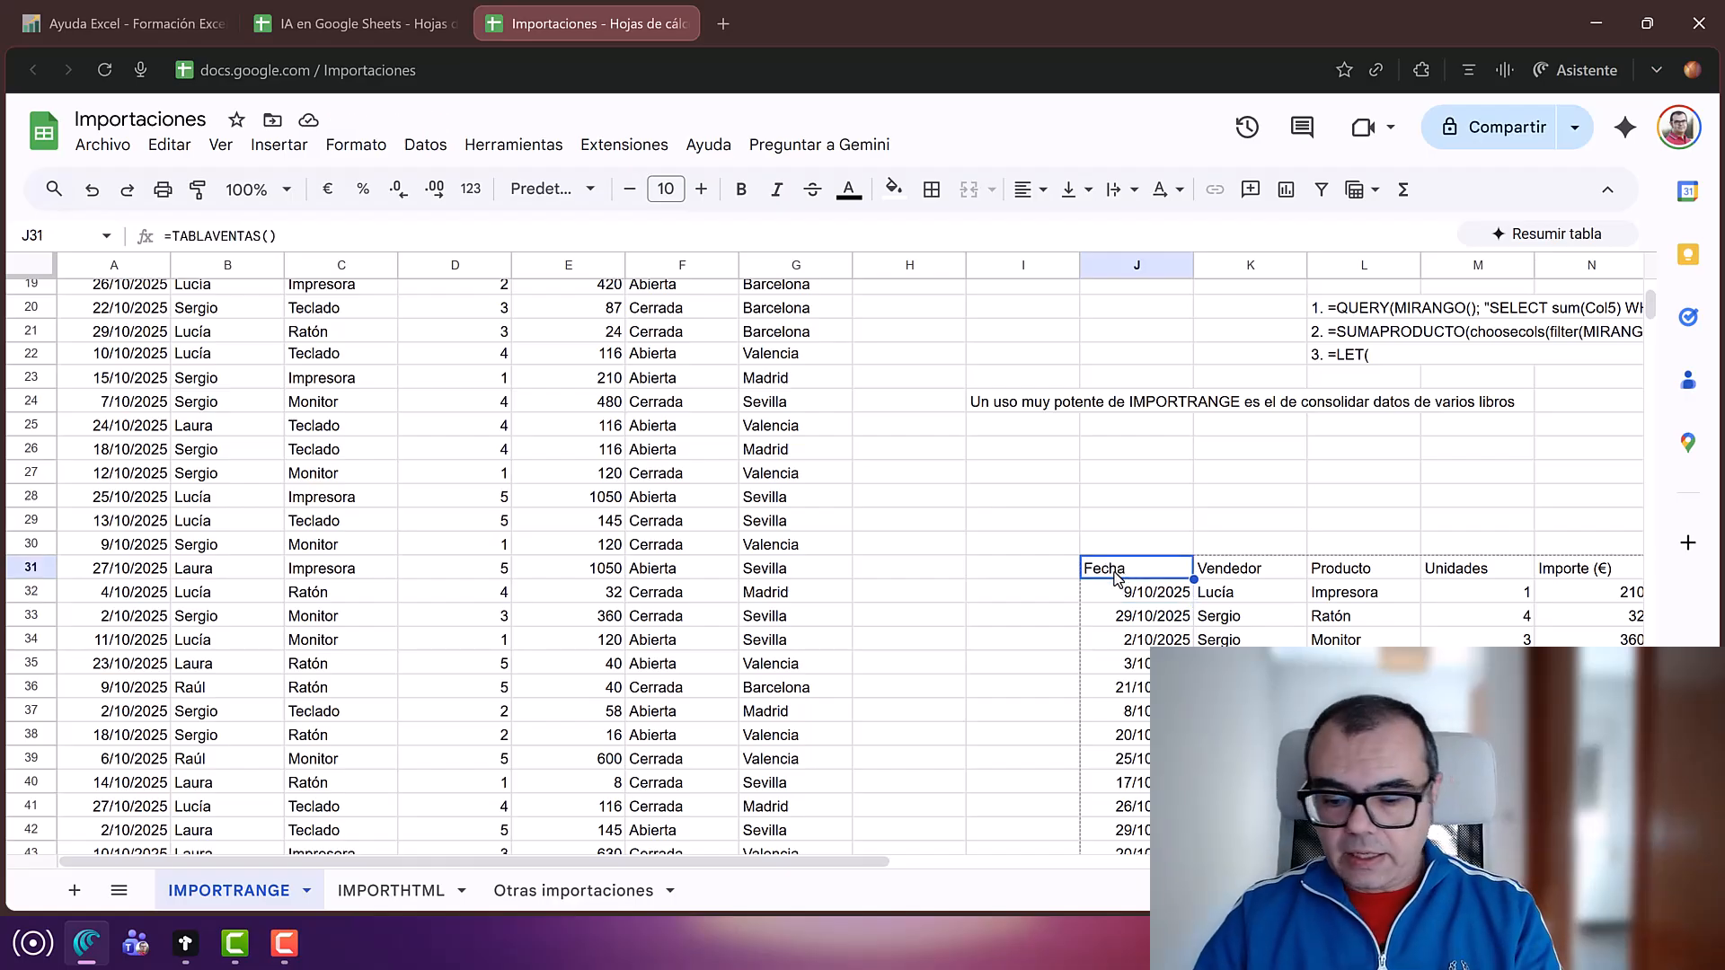
pyautogui.press('Delete')
pyautogui.scroll(6, 1118, 578)
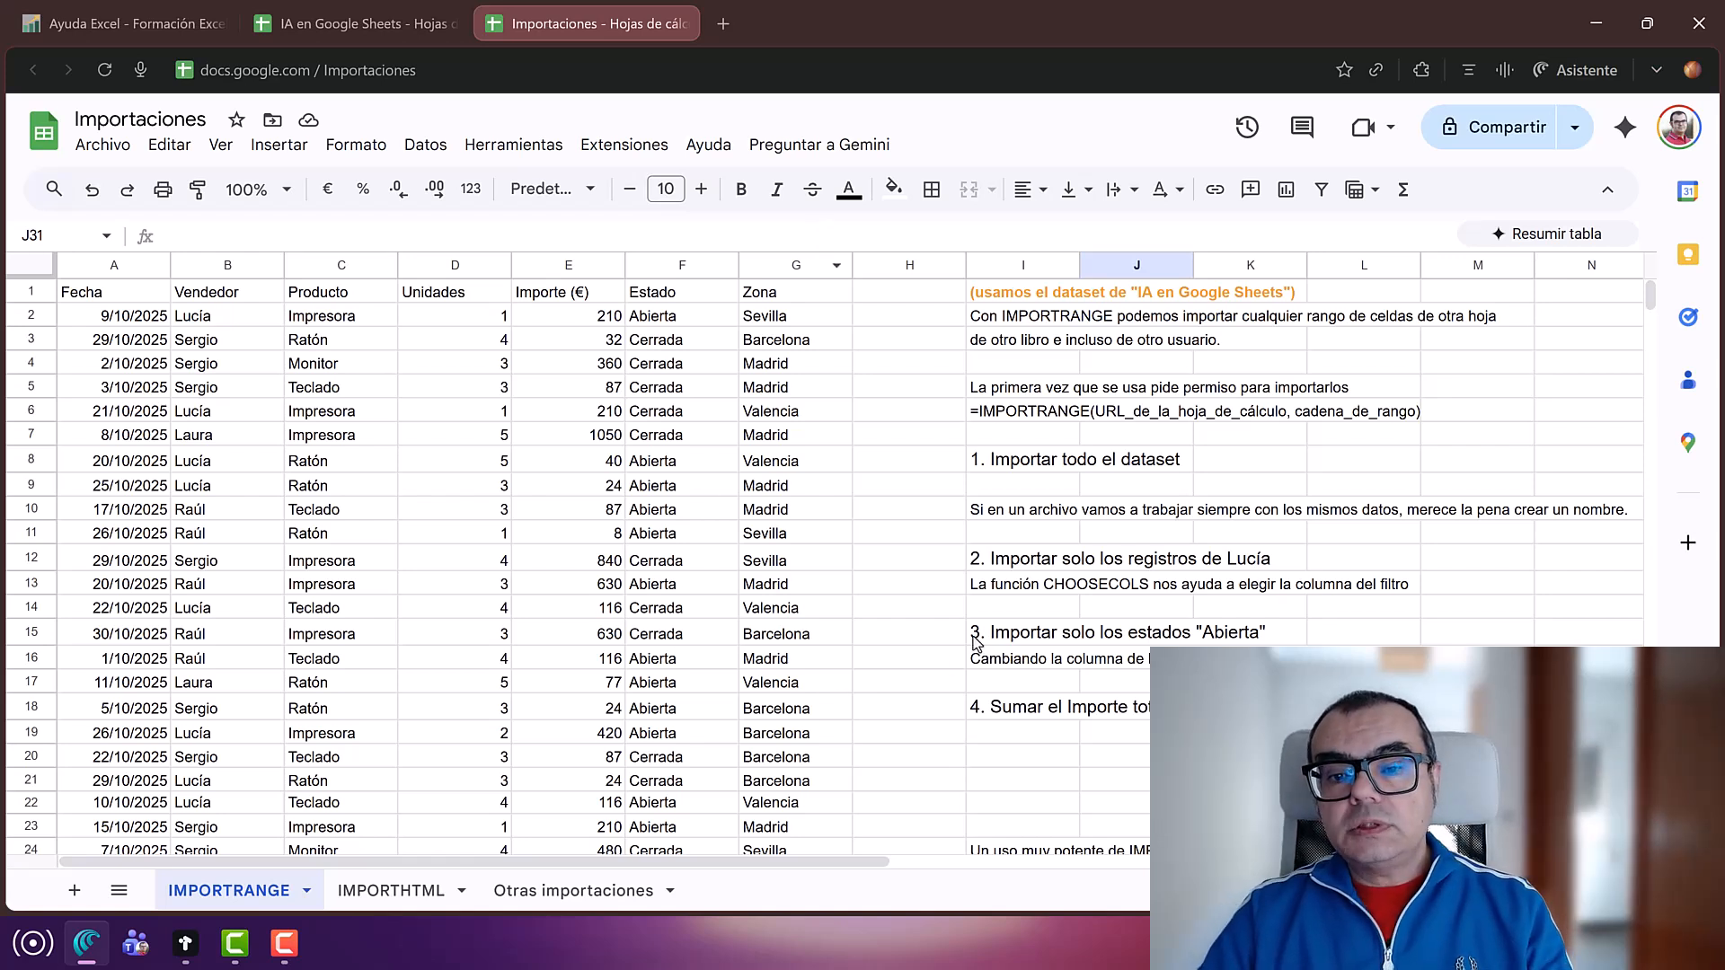
pyautogui.click(1027, 562)
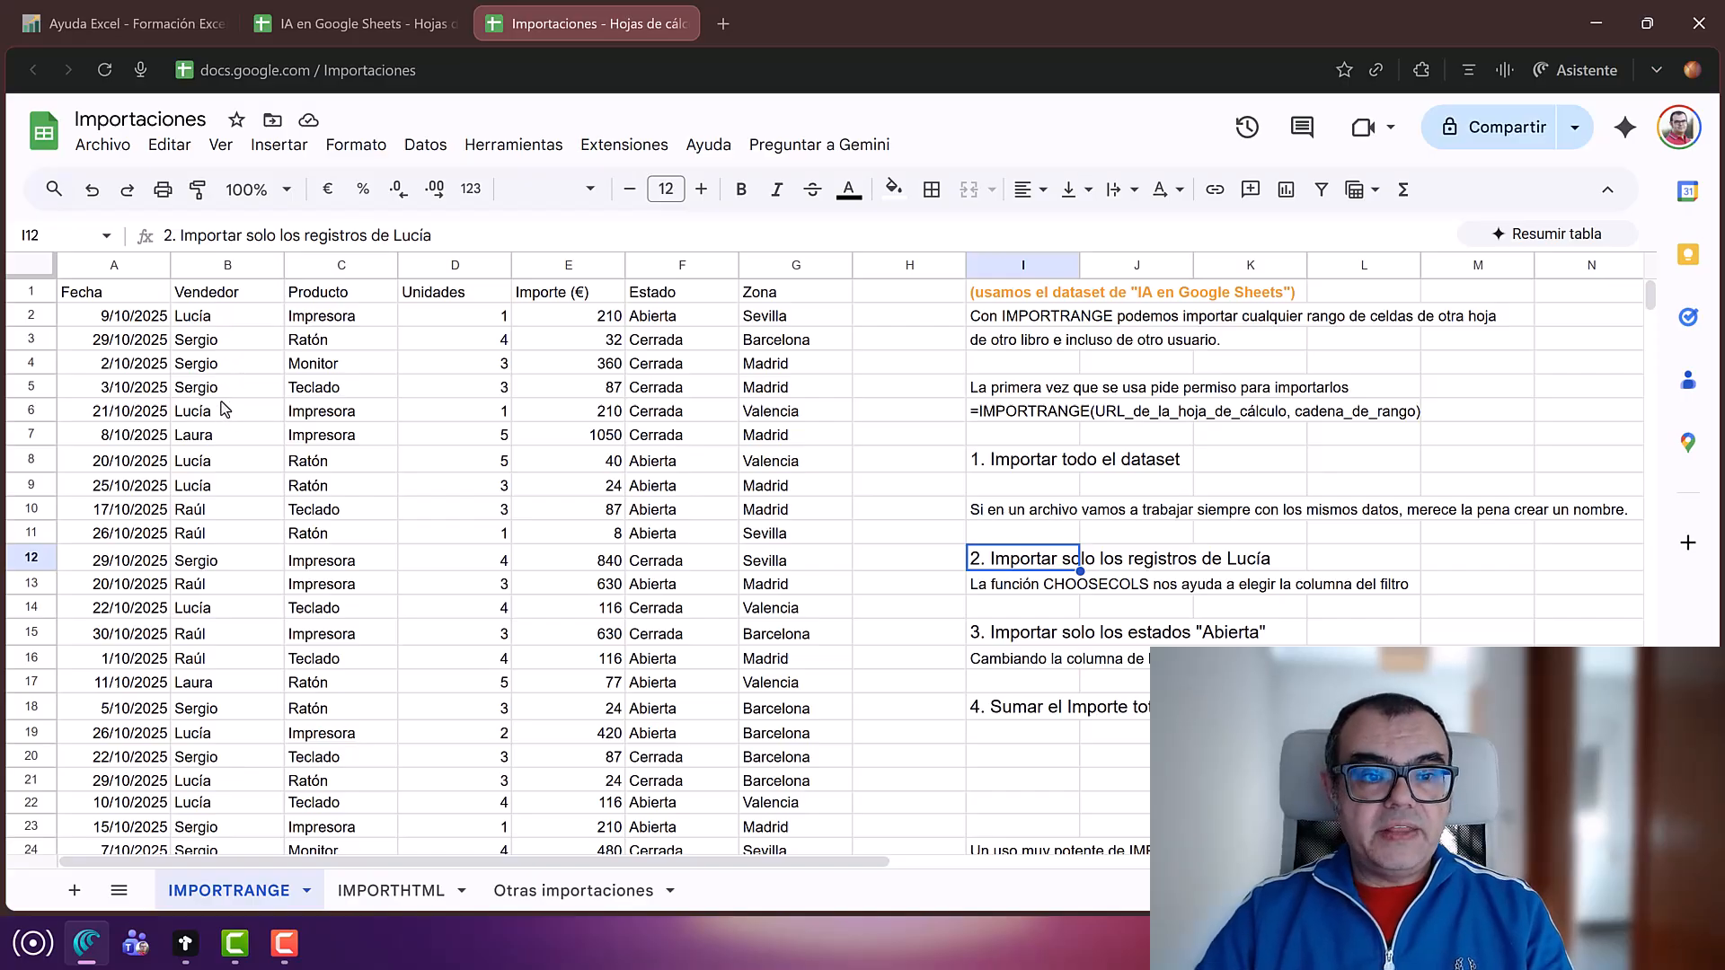
pyautogui.click(101, 291)
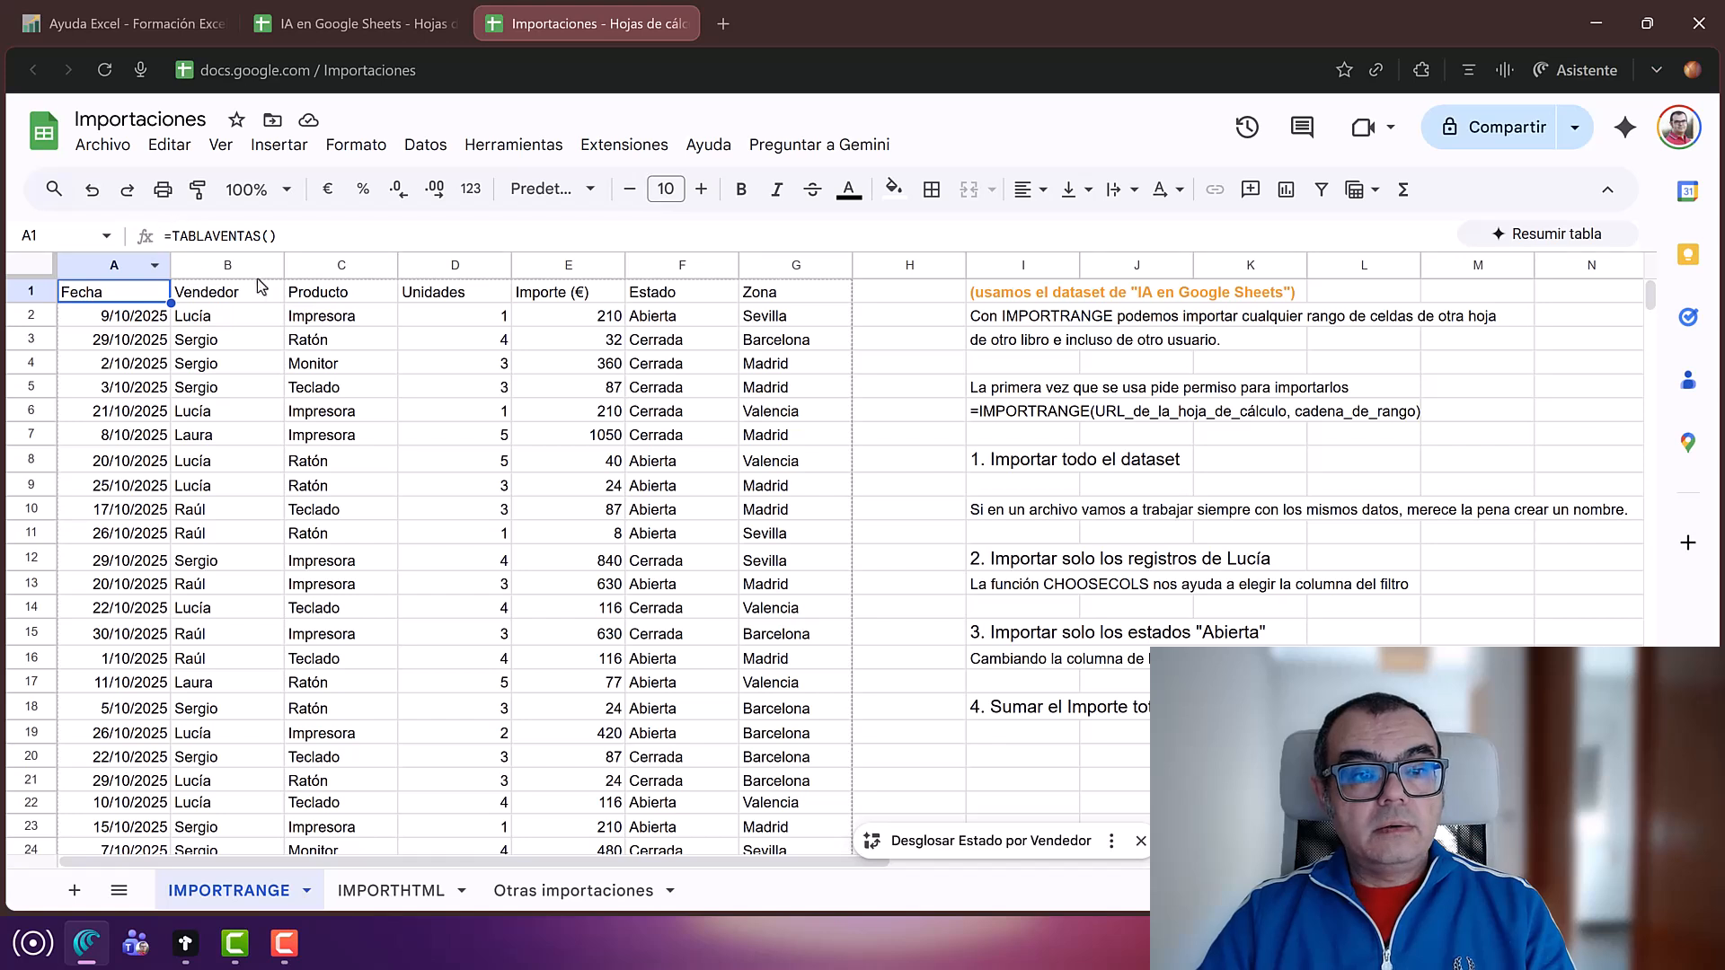
# Step: Wrap A1's TABLAVENTAS() in filter( and add the ; separator before the condition
pyautogui.click(172, 236)
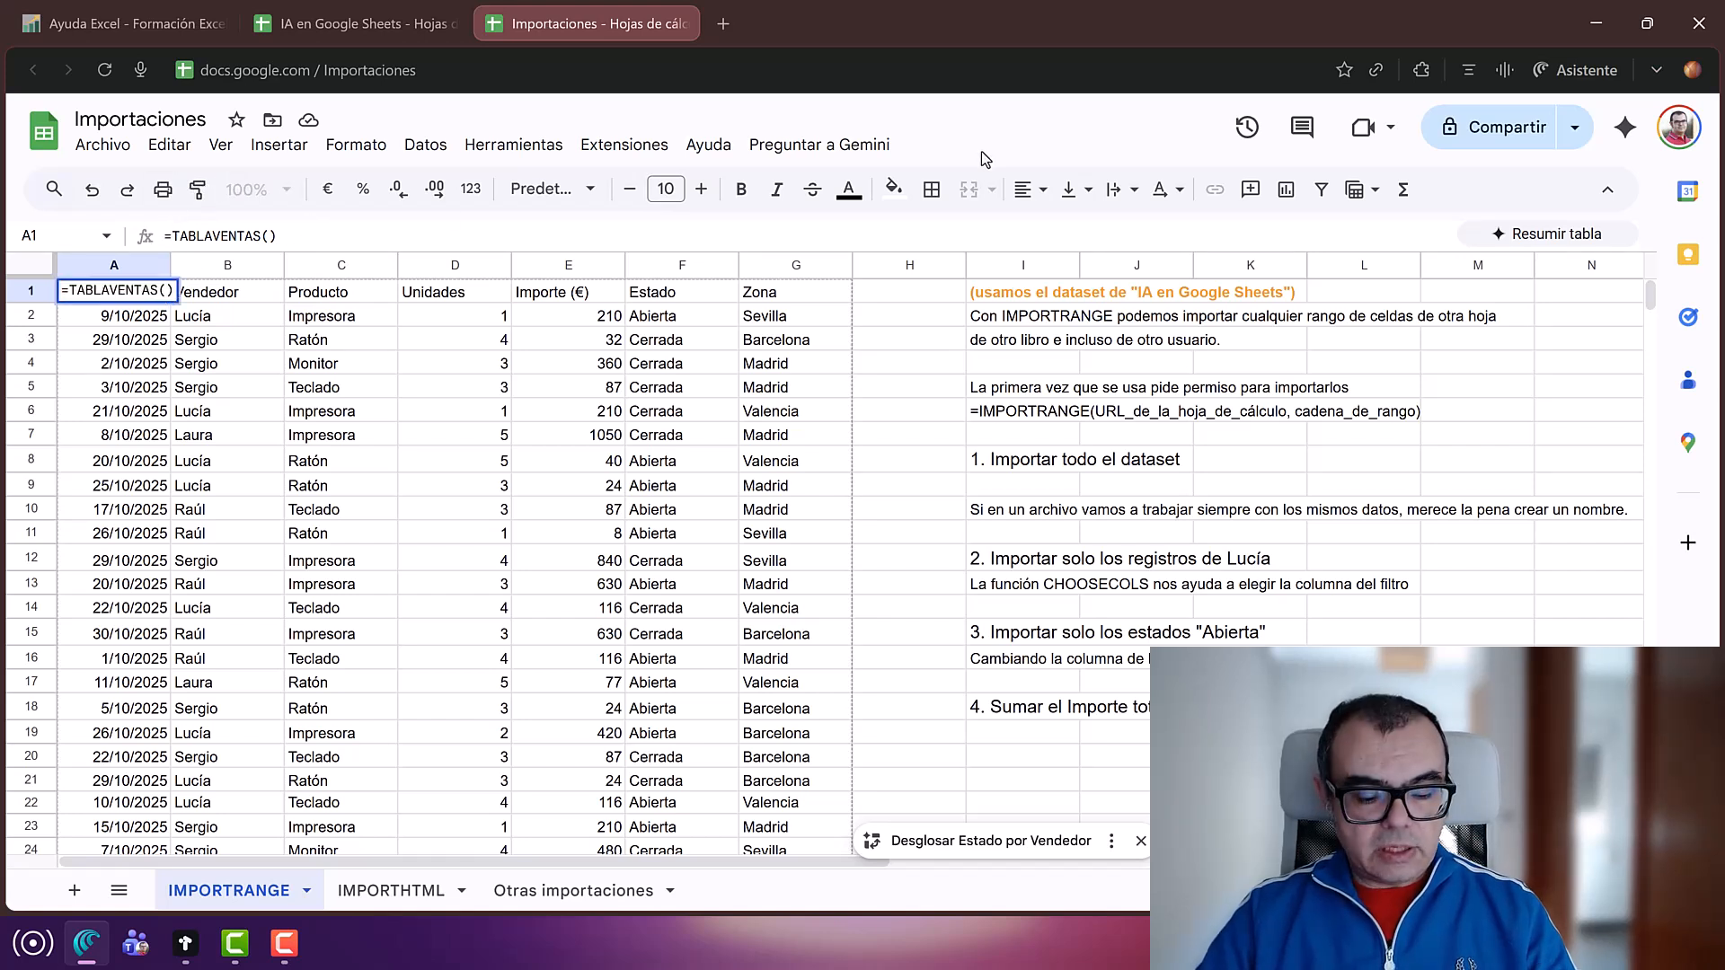
pyautogui.write('filter')
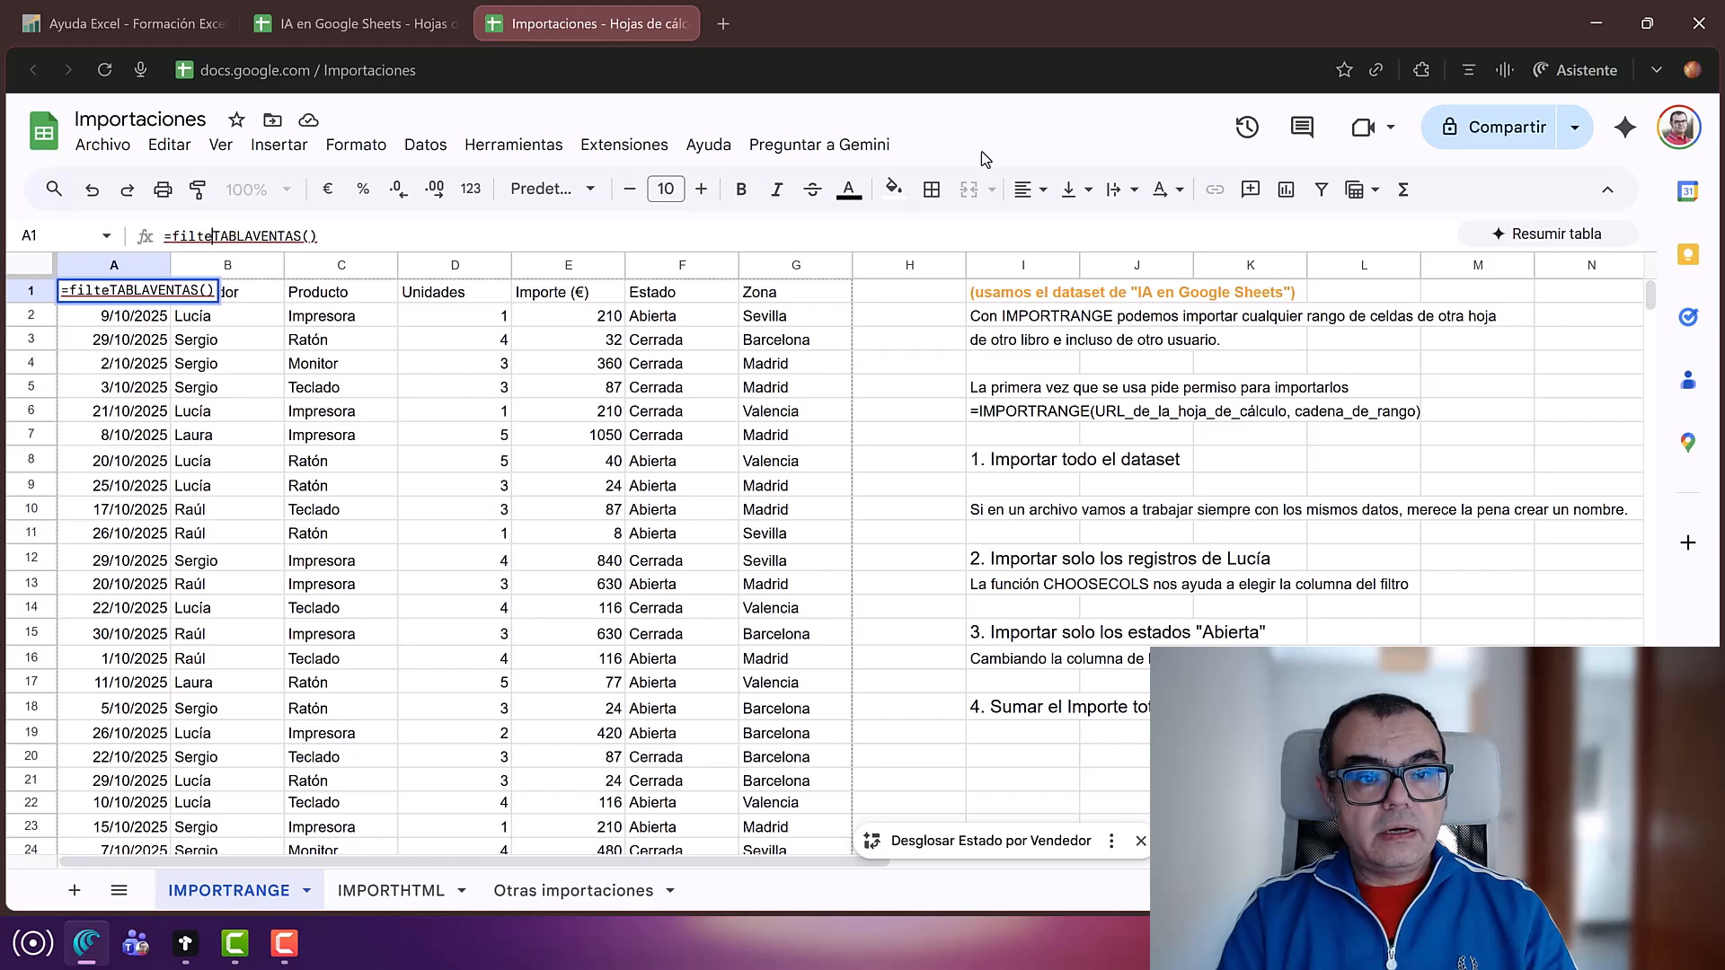
pyautogui.write('(')
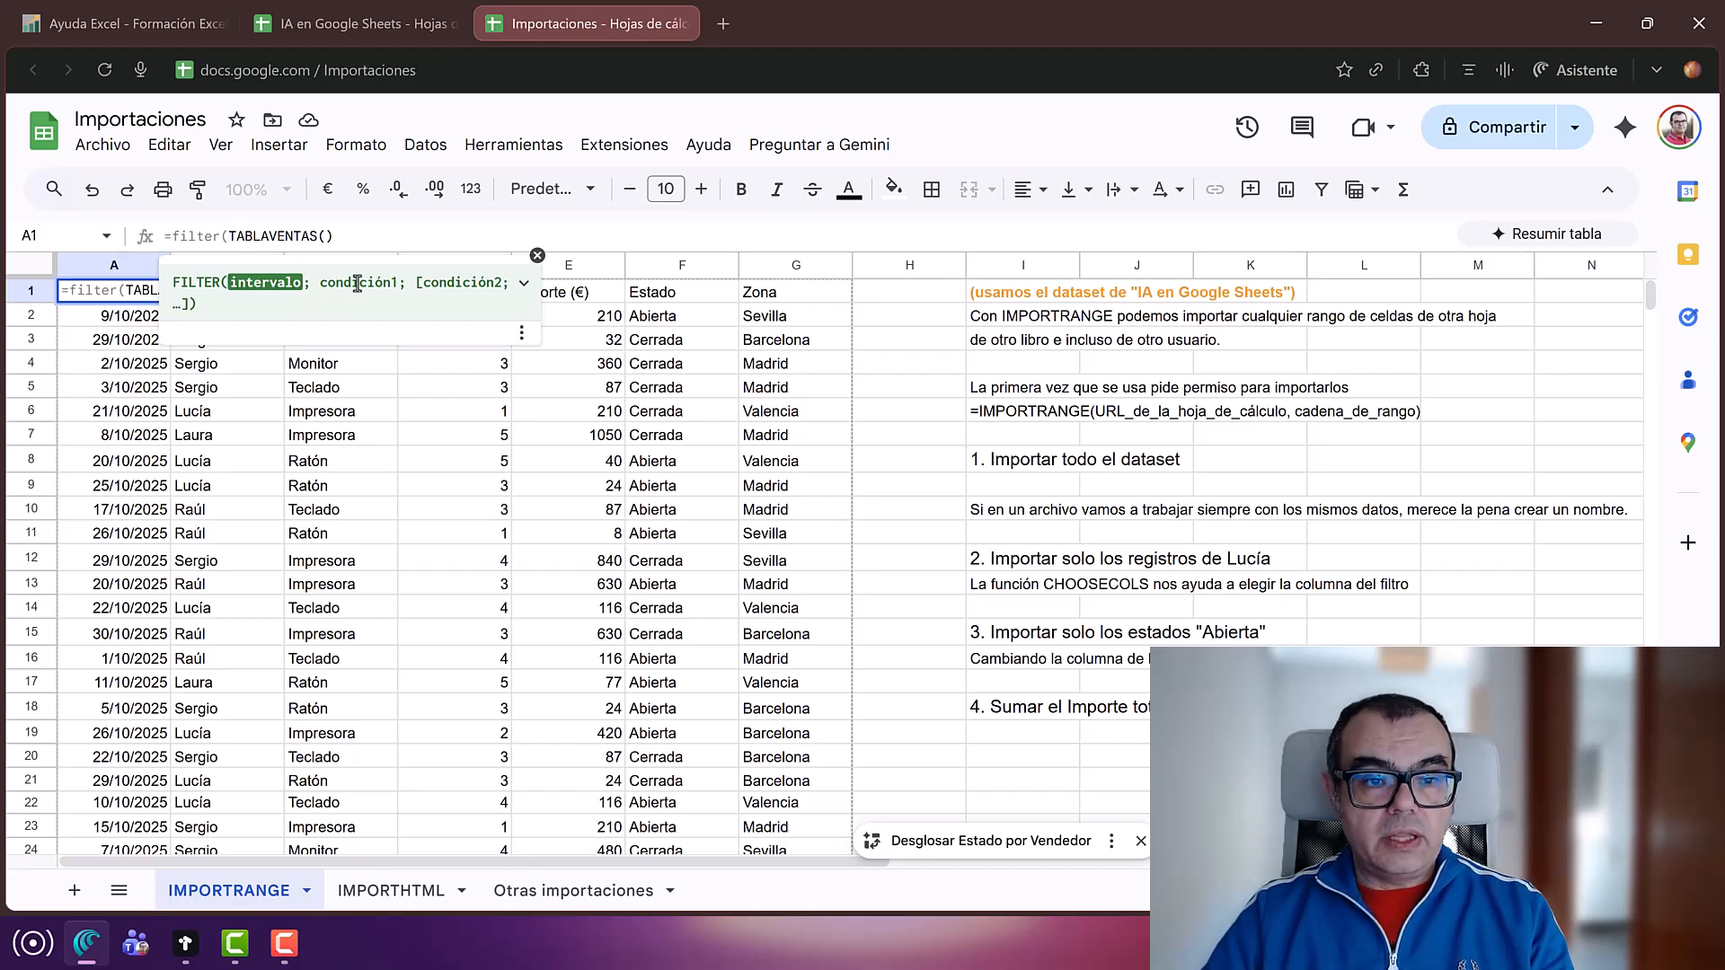
pyautogui.click(388, 231)
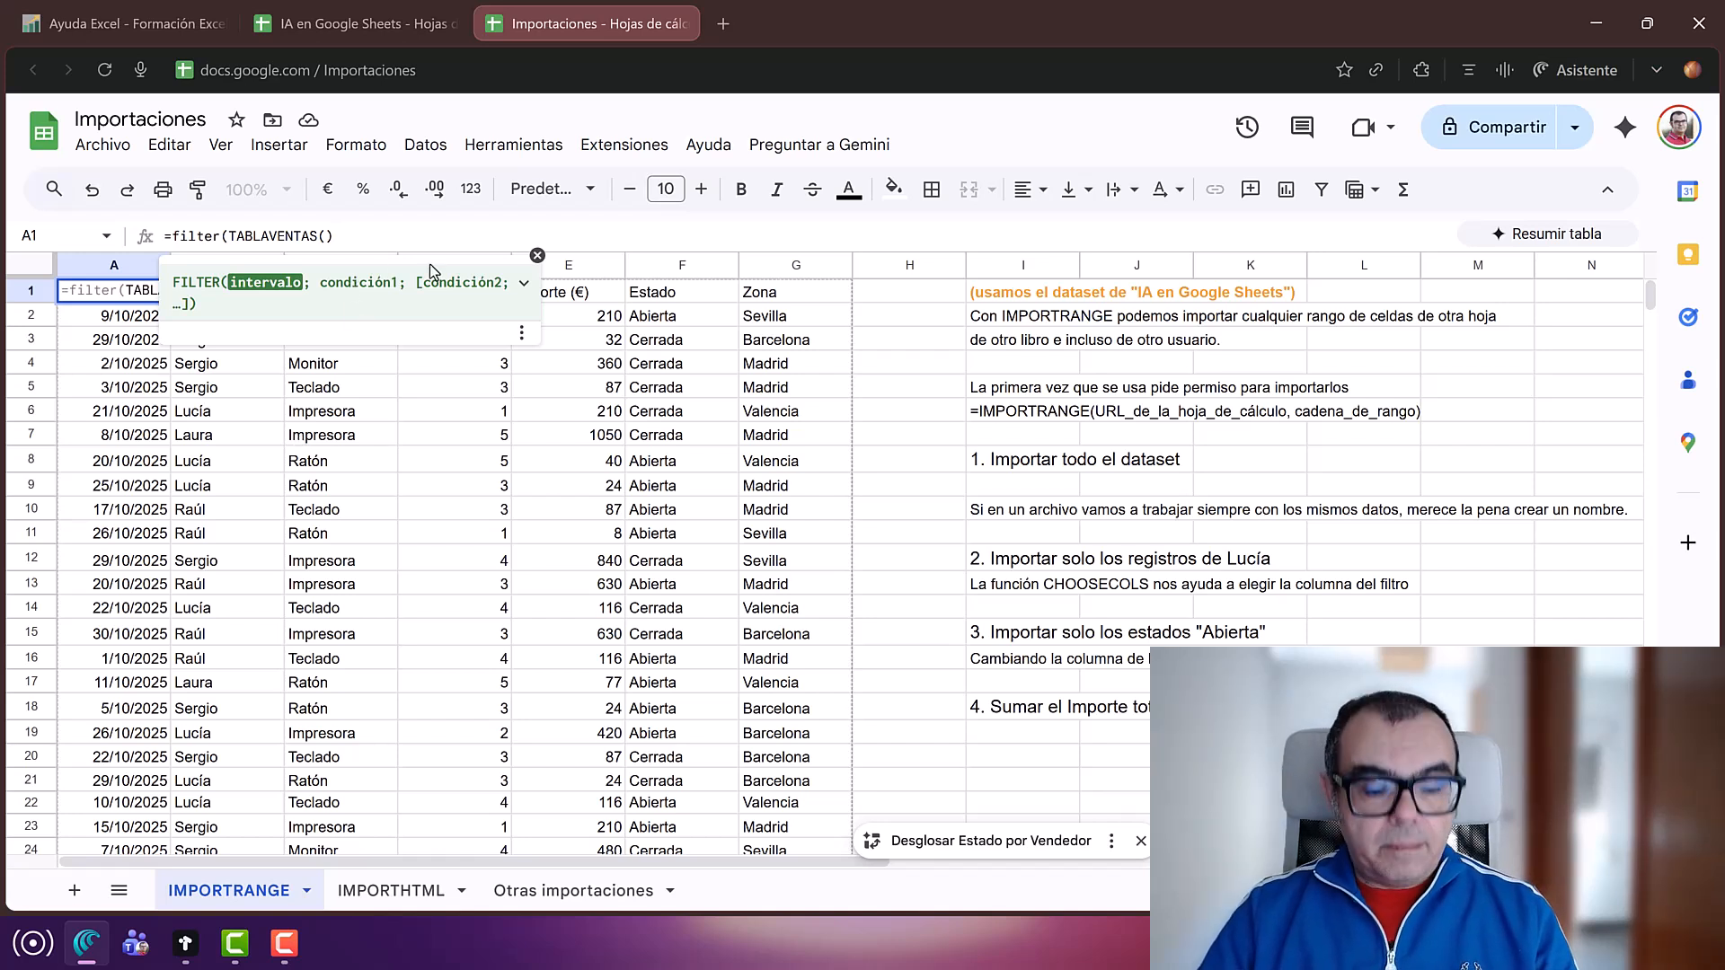
pyautogui.write(';')
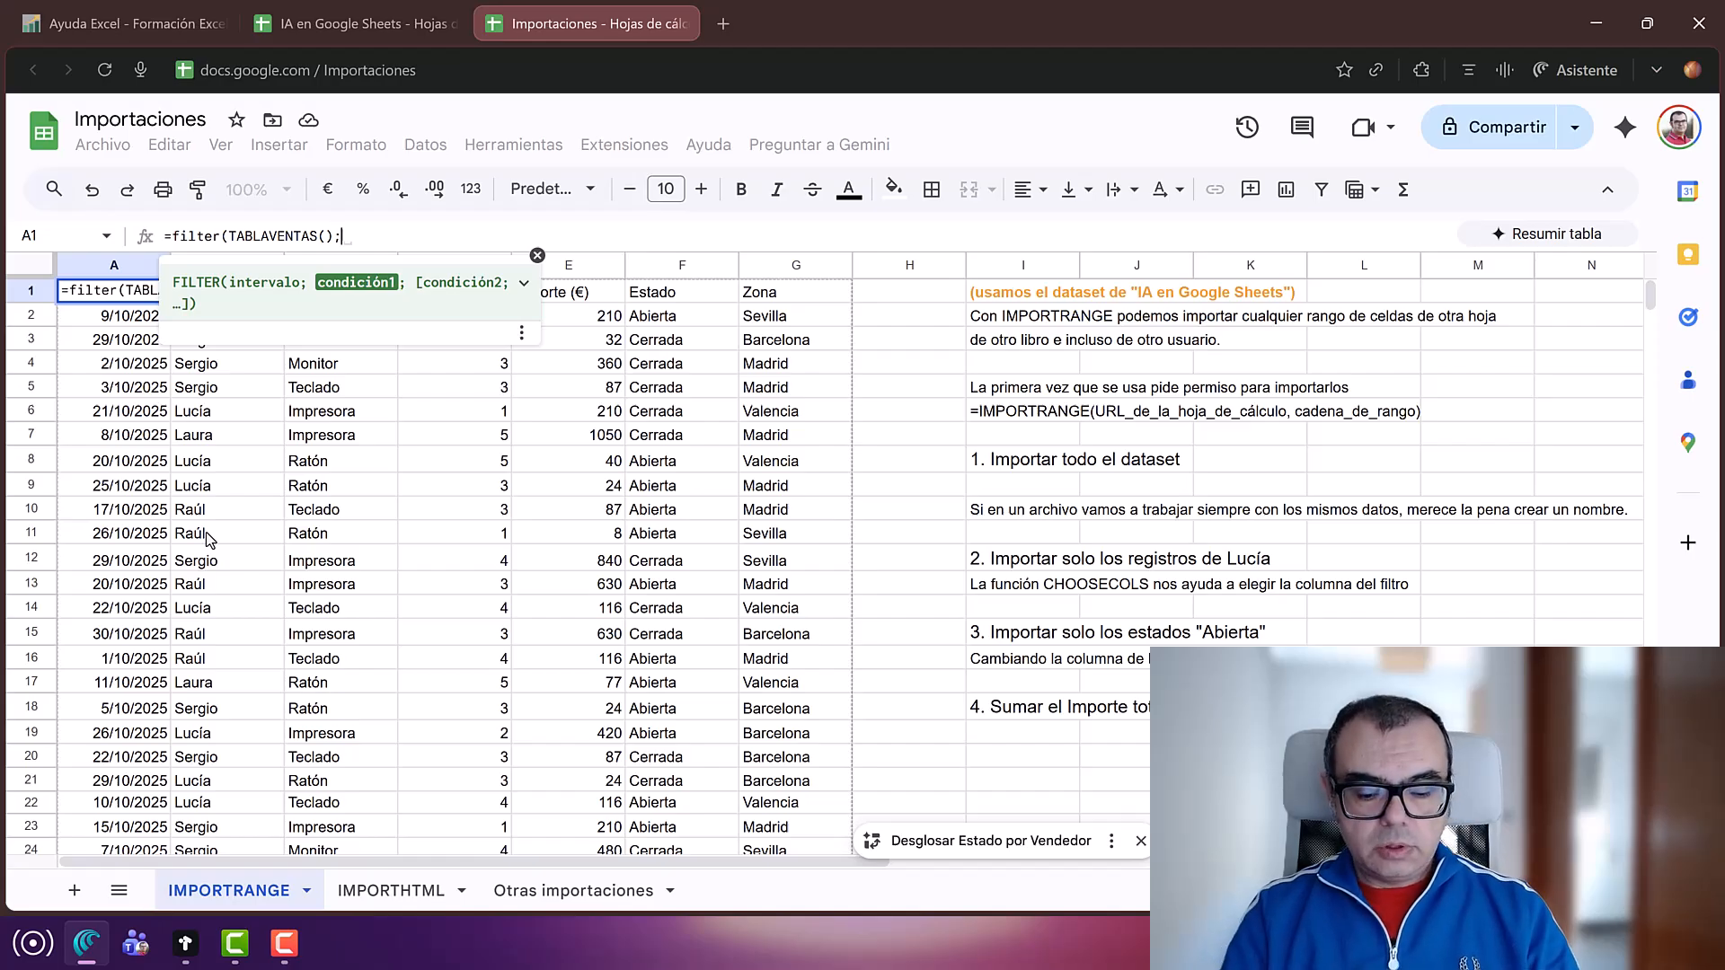
# Step: Add the condition CHOOSECOLS(TABLAVENTAS();2)="Lucía" and close the FILTER formula
pyautogui.write('choo')
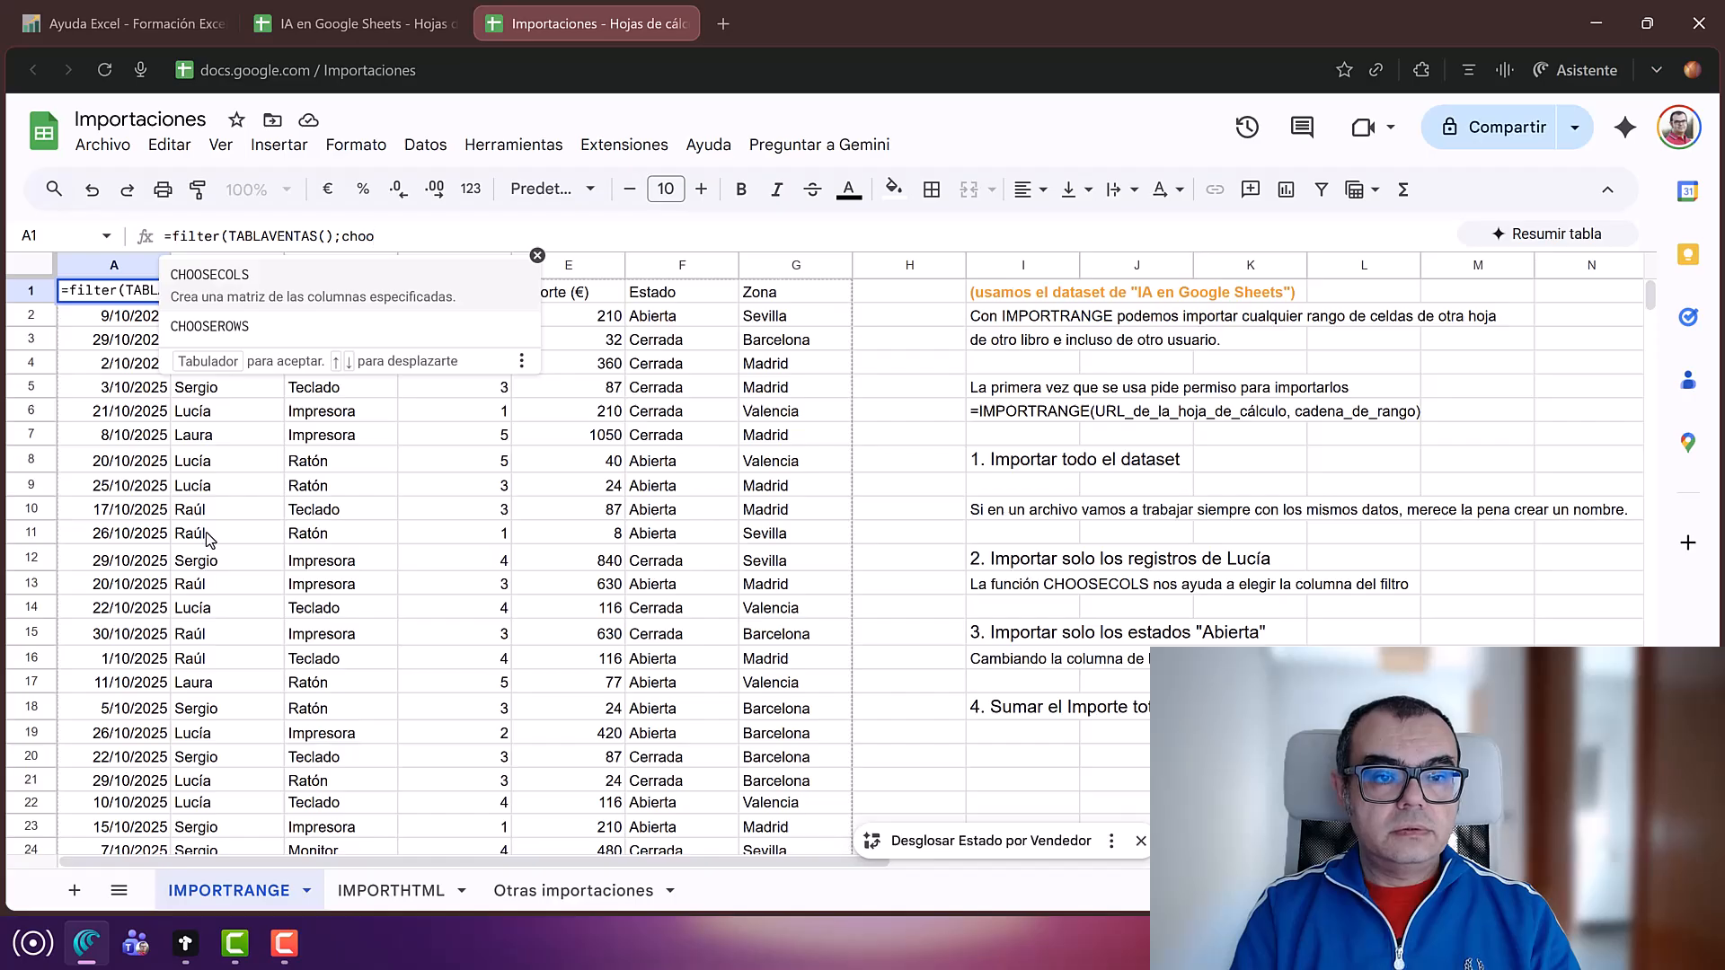
pyautogui.press('Tab')
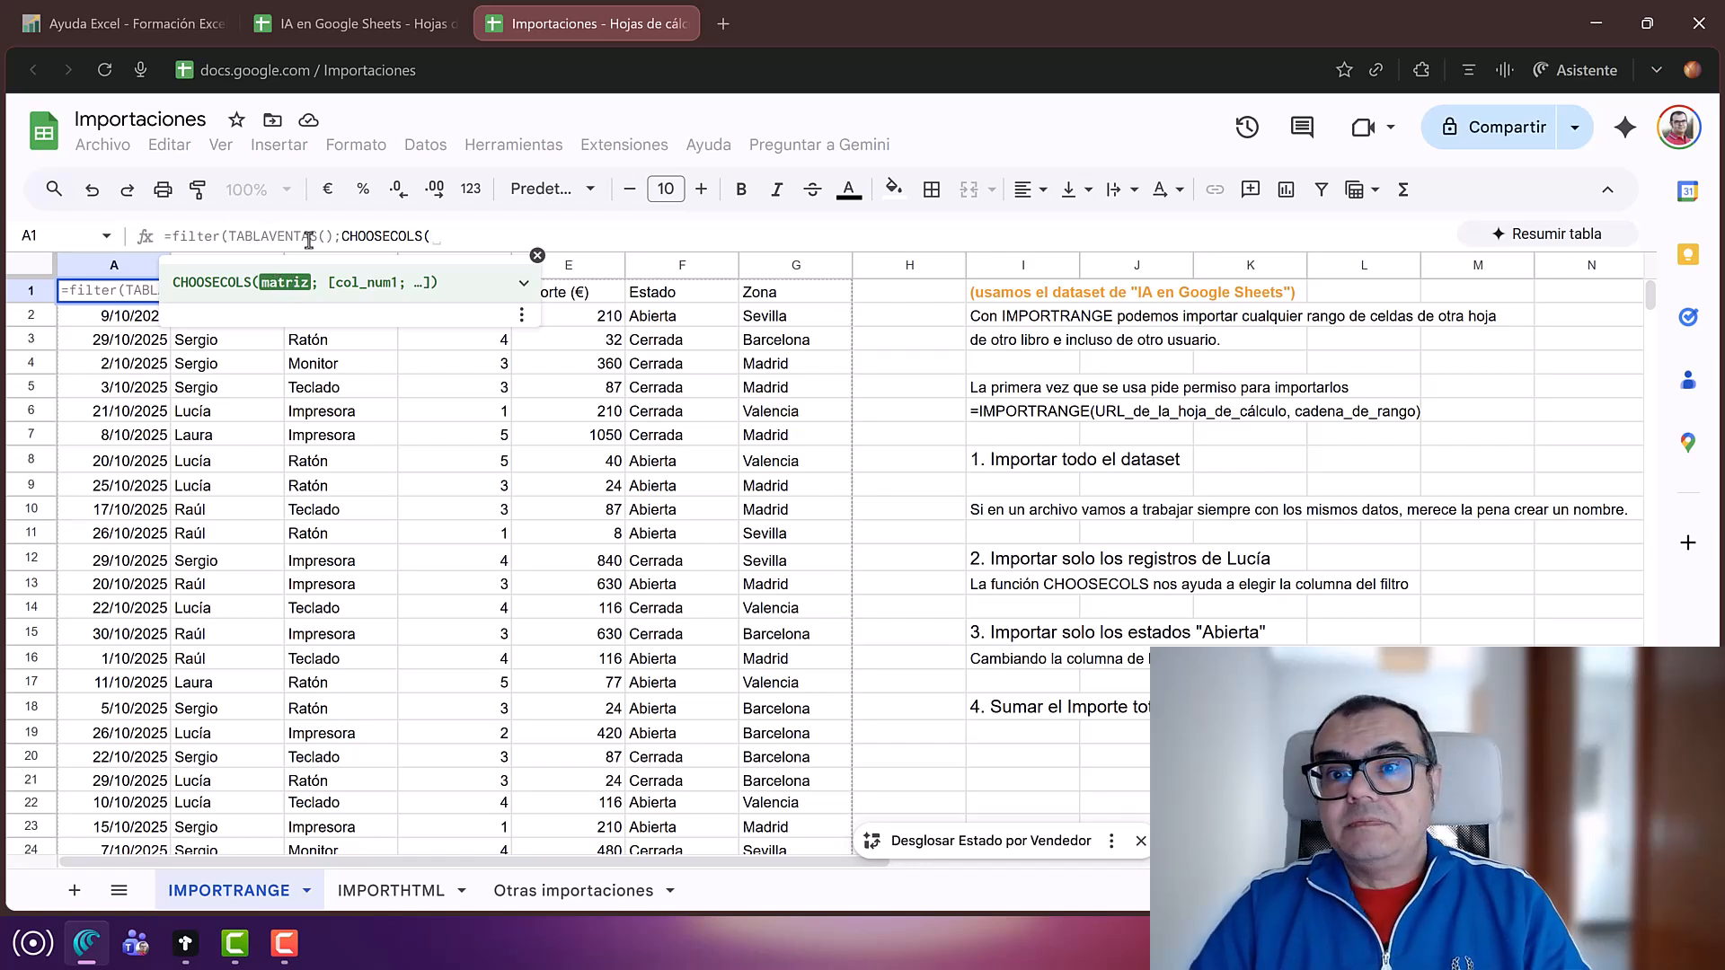
pyautogui.write('tabla')
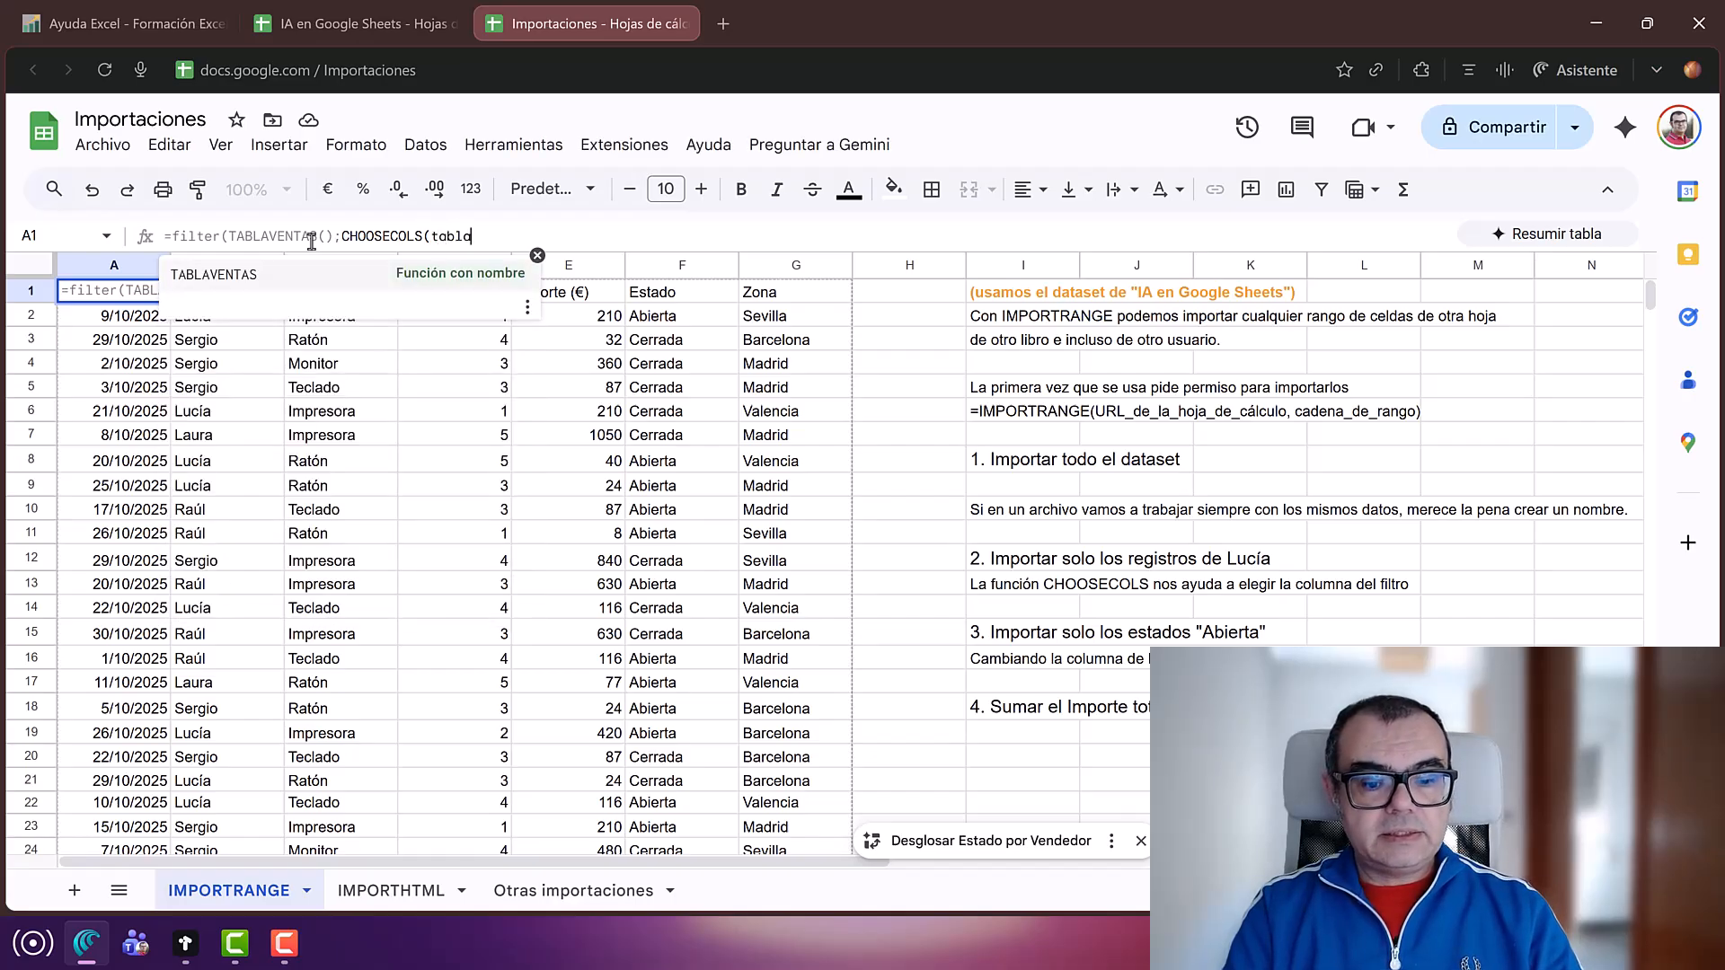
pyautogui.press('Tab')
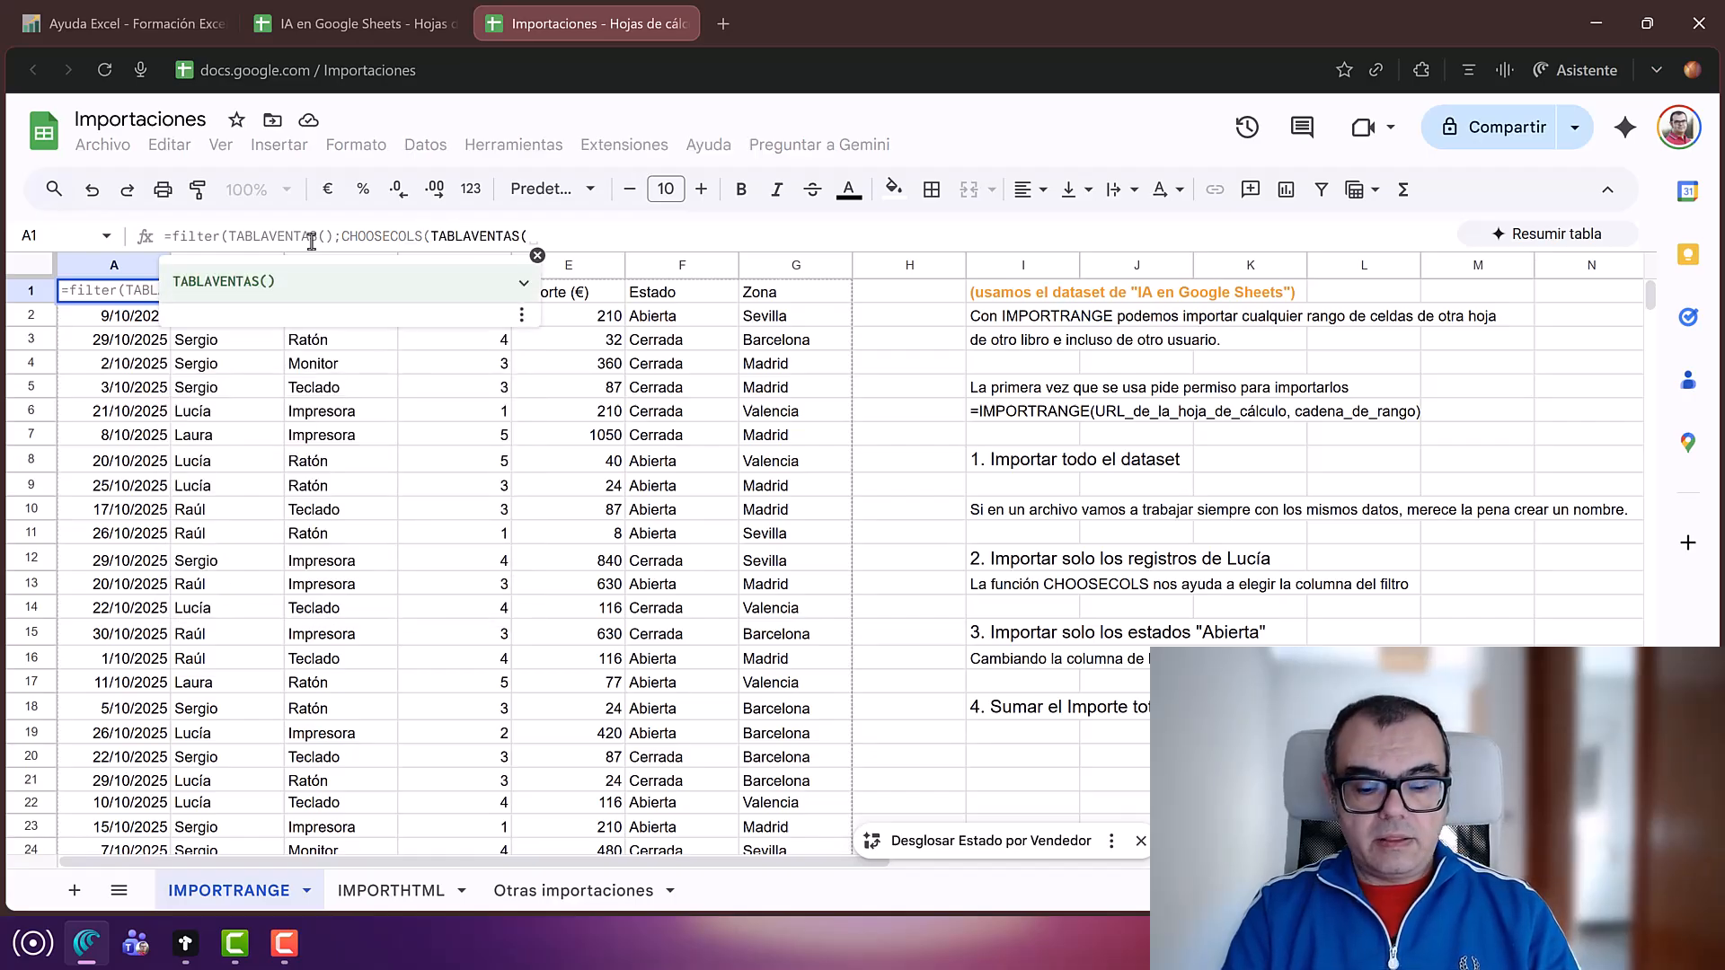
pyautogui.write(')')
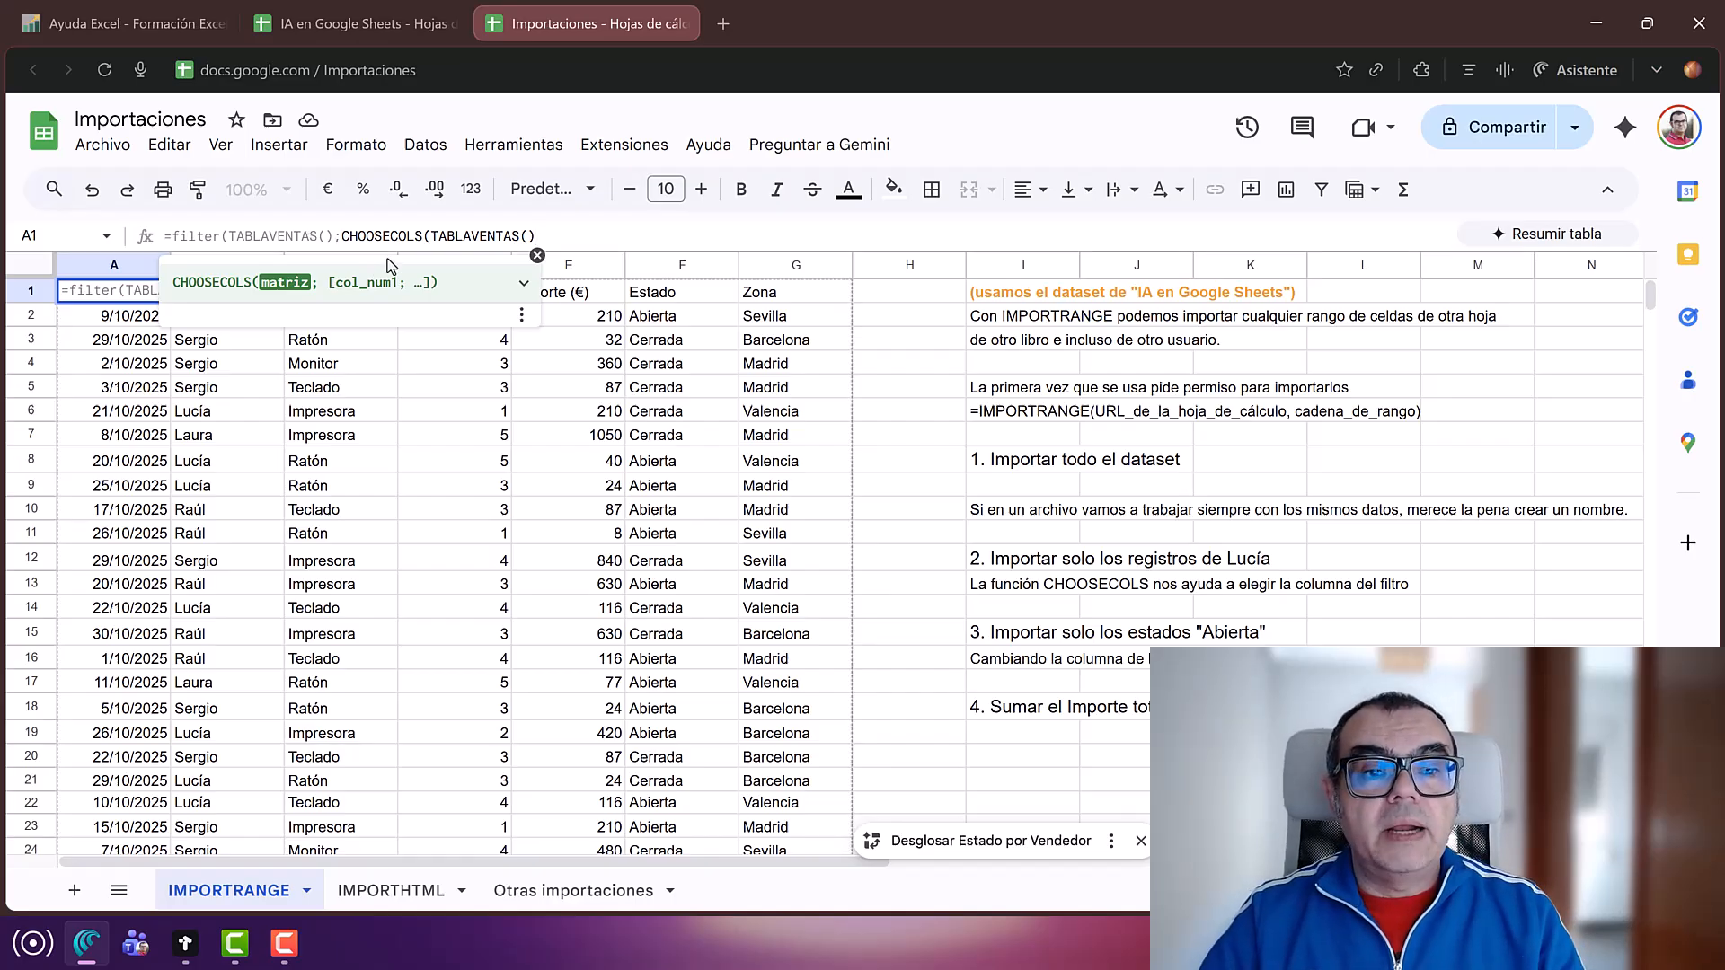
pyautogui.write(';')
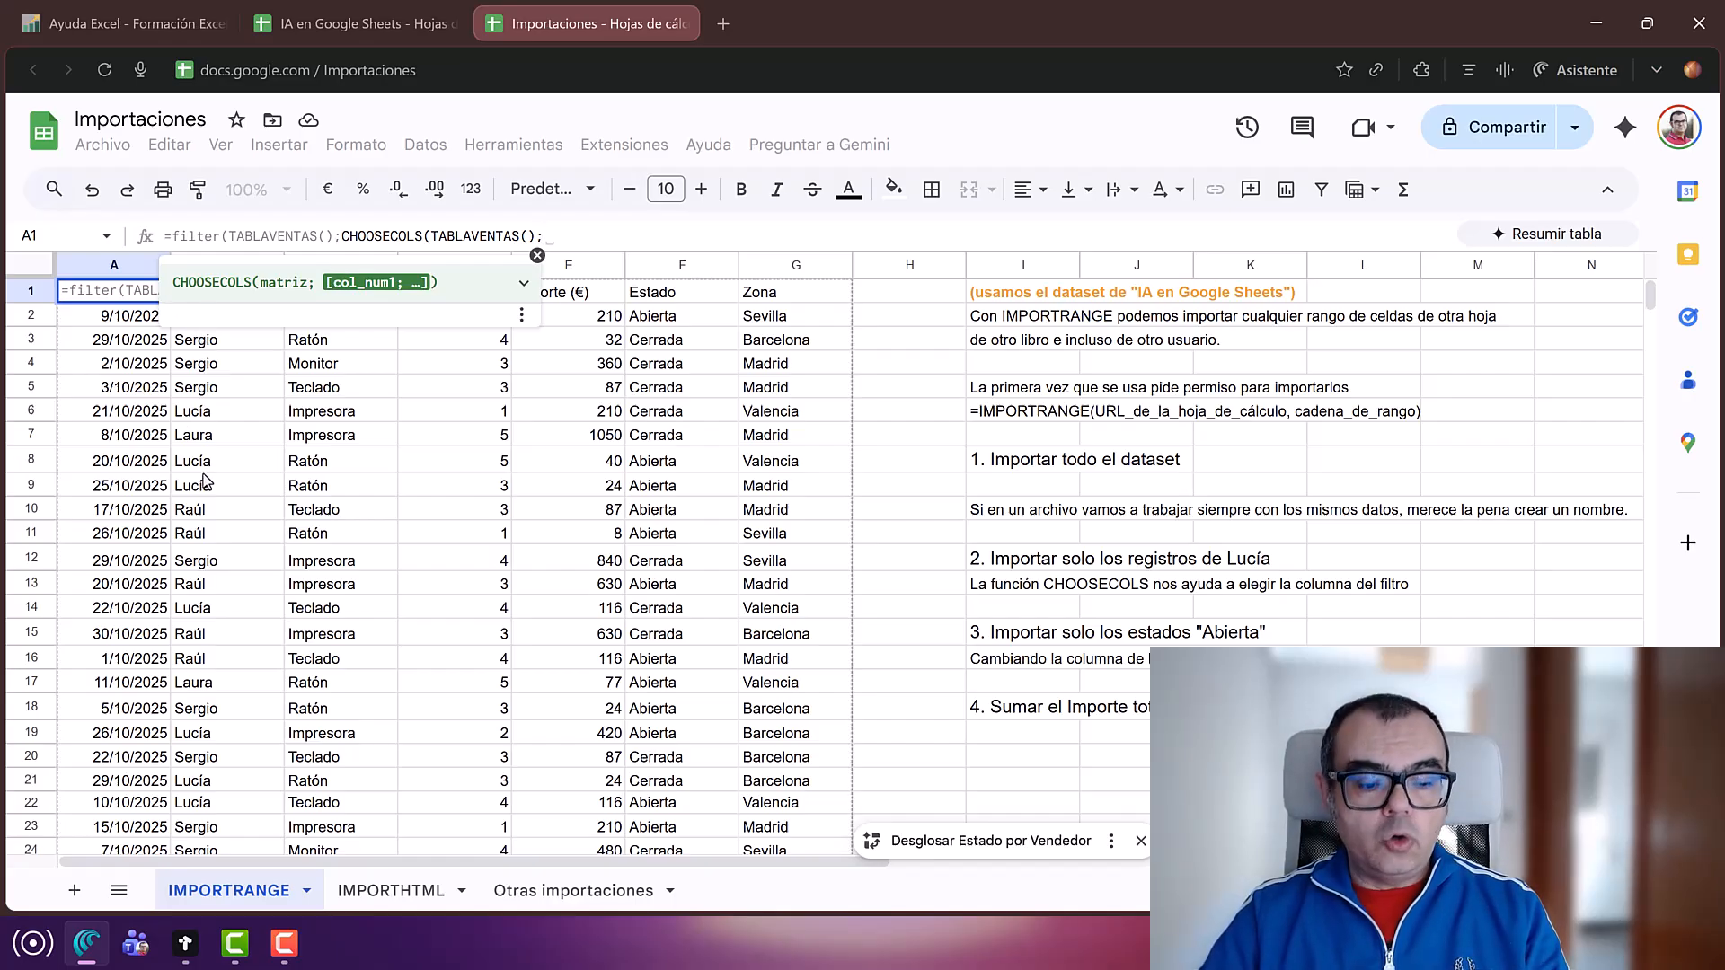
pyautogui.write('2')
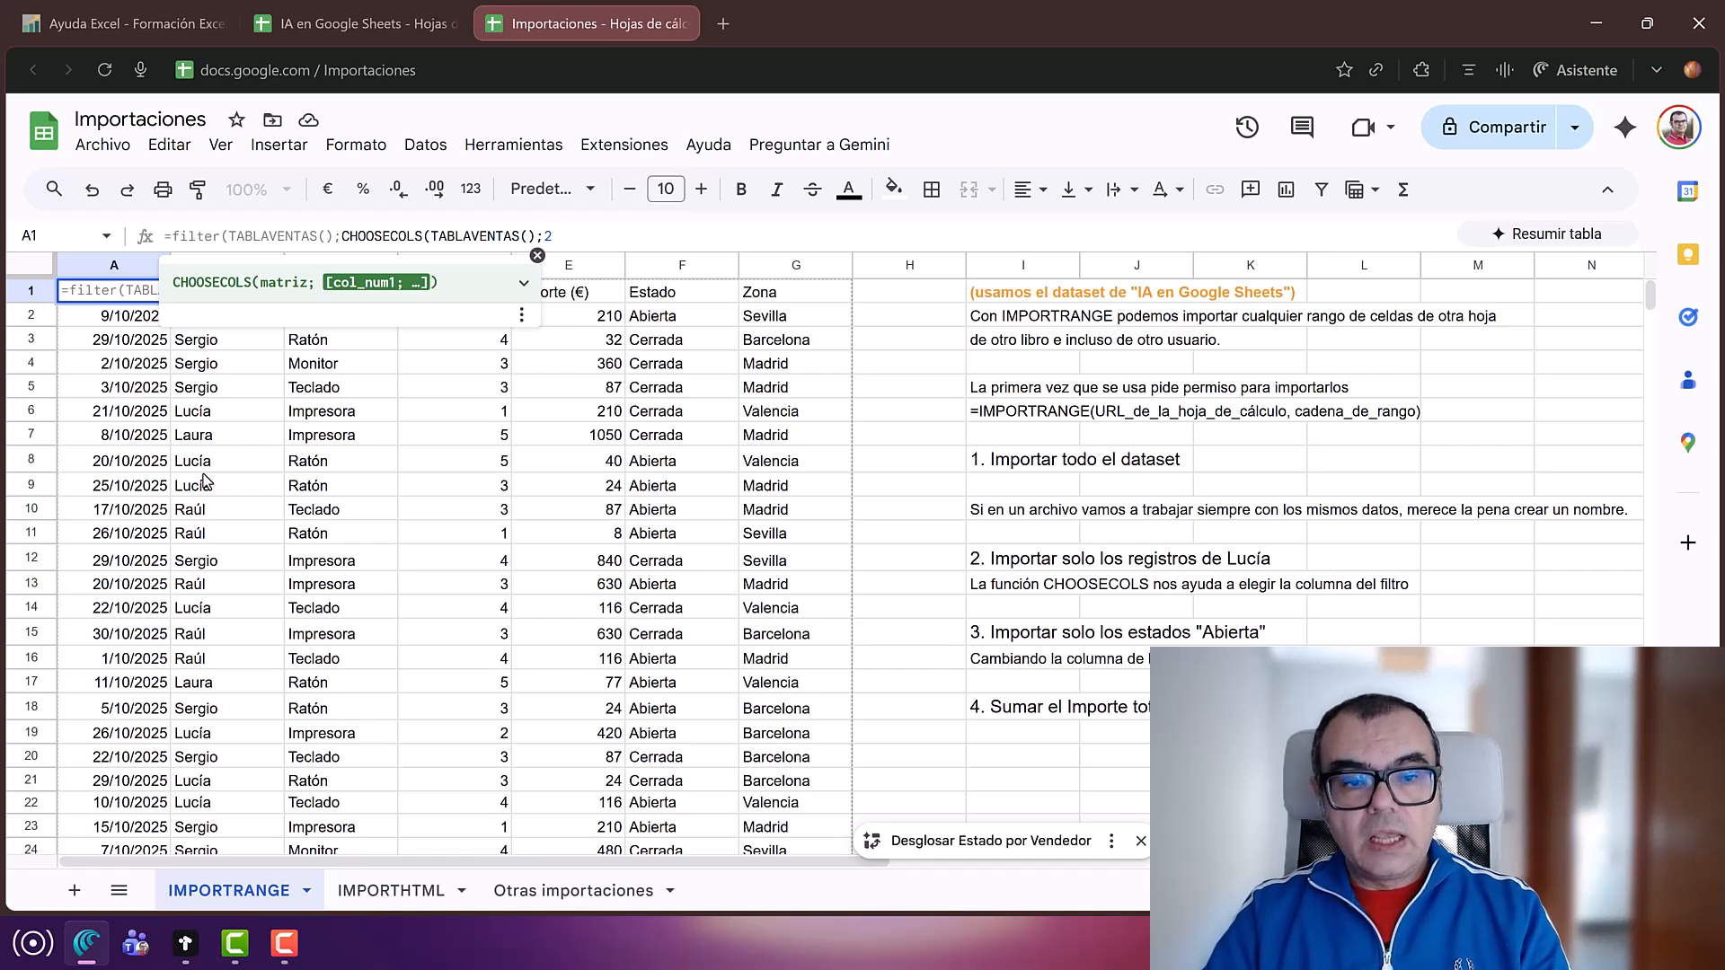
pyautogui.write(')')
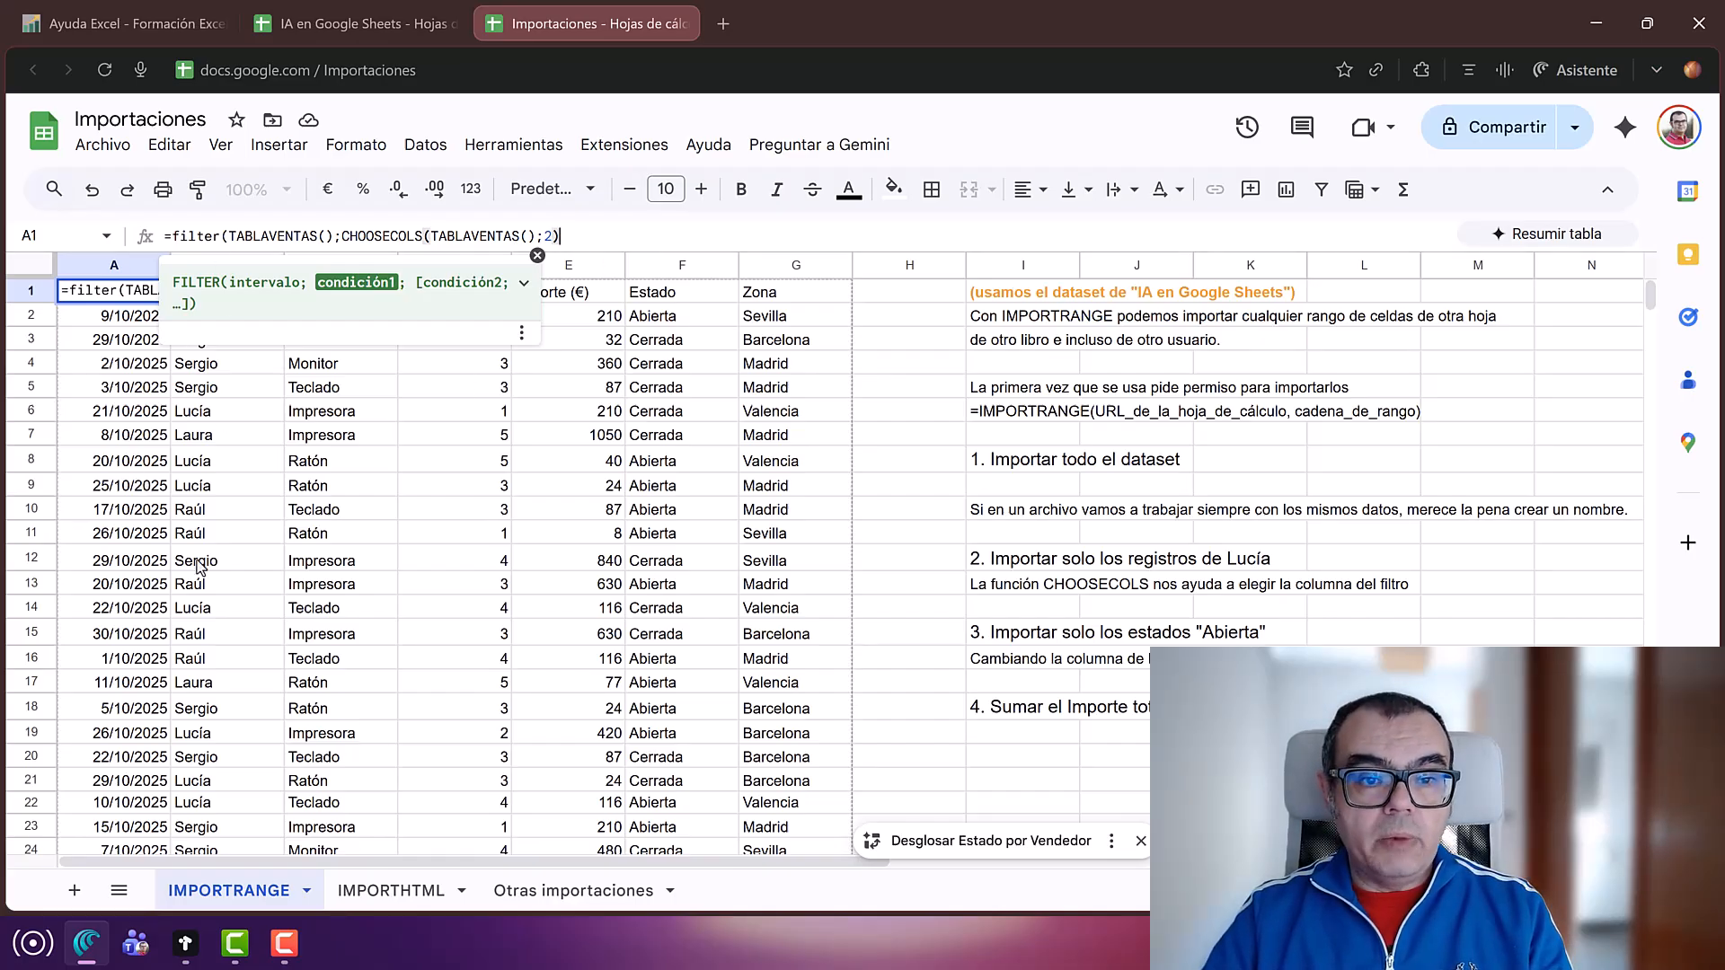
pyautogui.write('=')
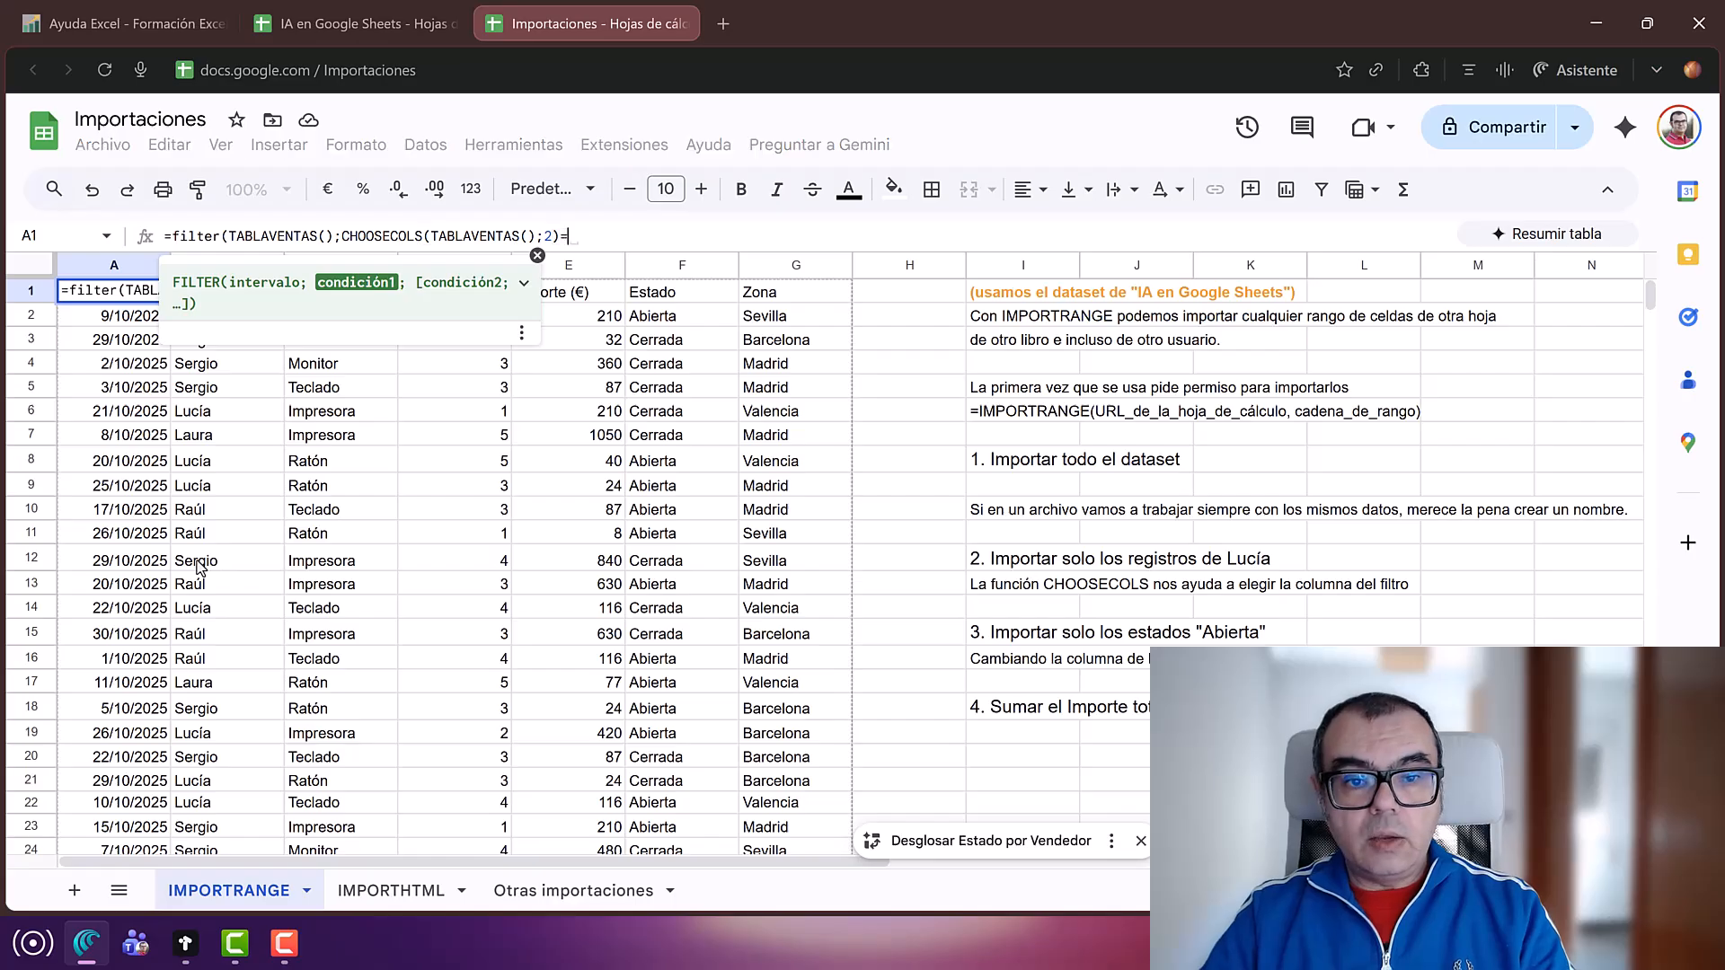
pyautogui.write('"')
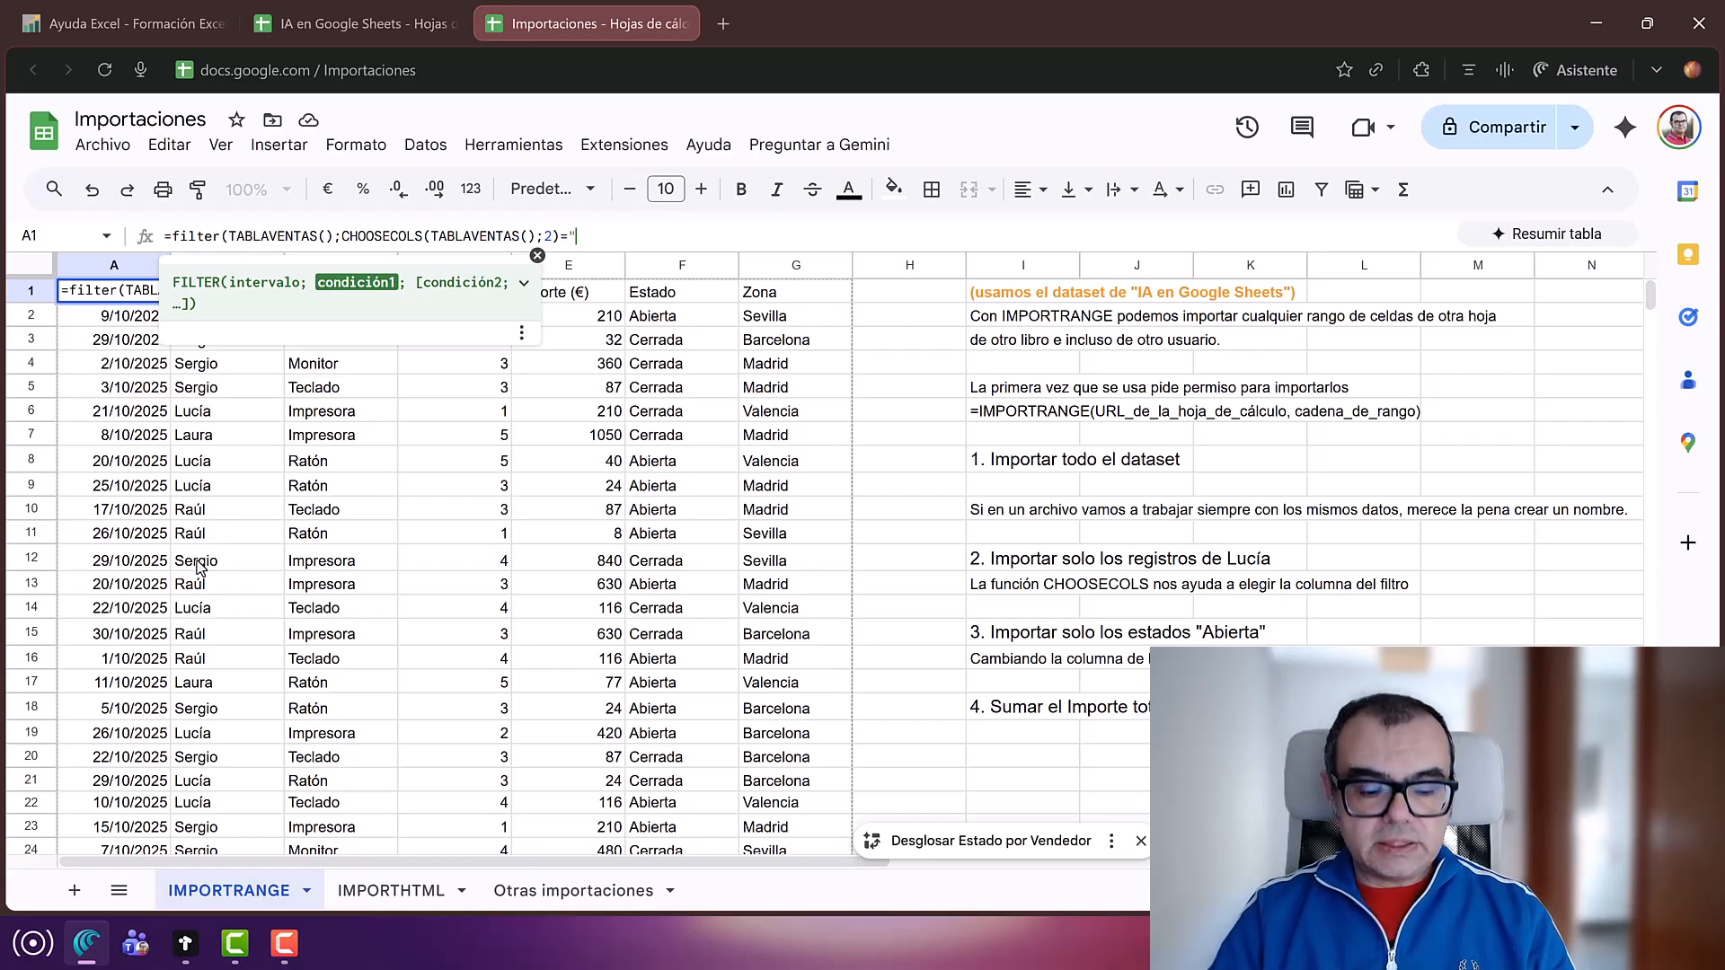
pyautogui.write('Lucía')
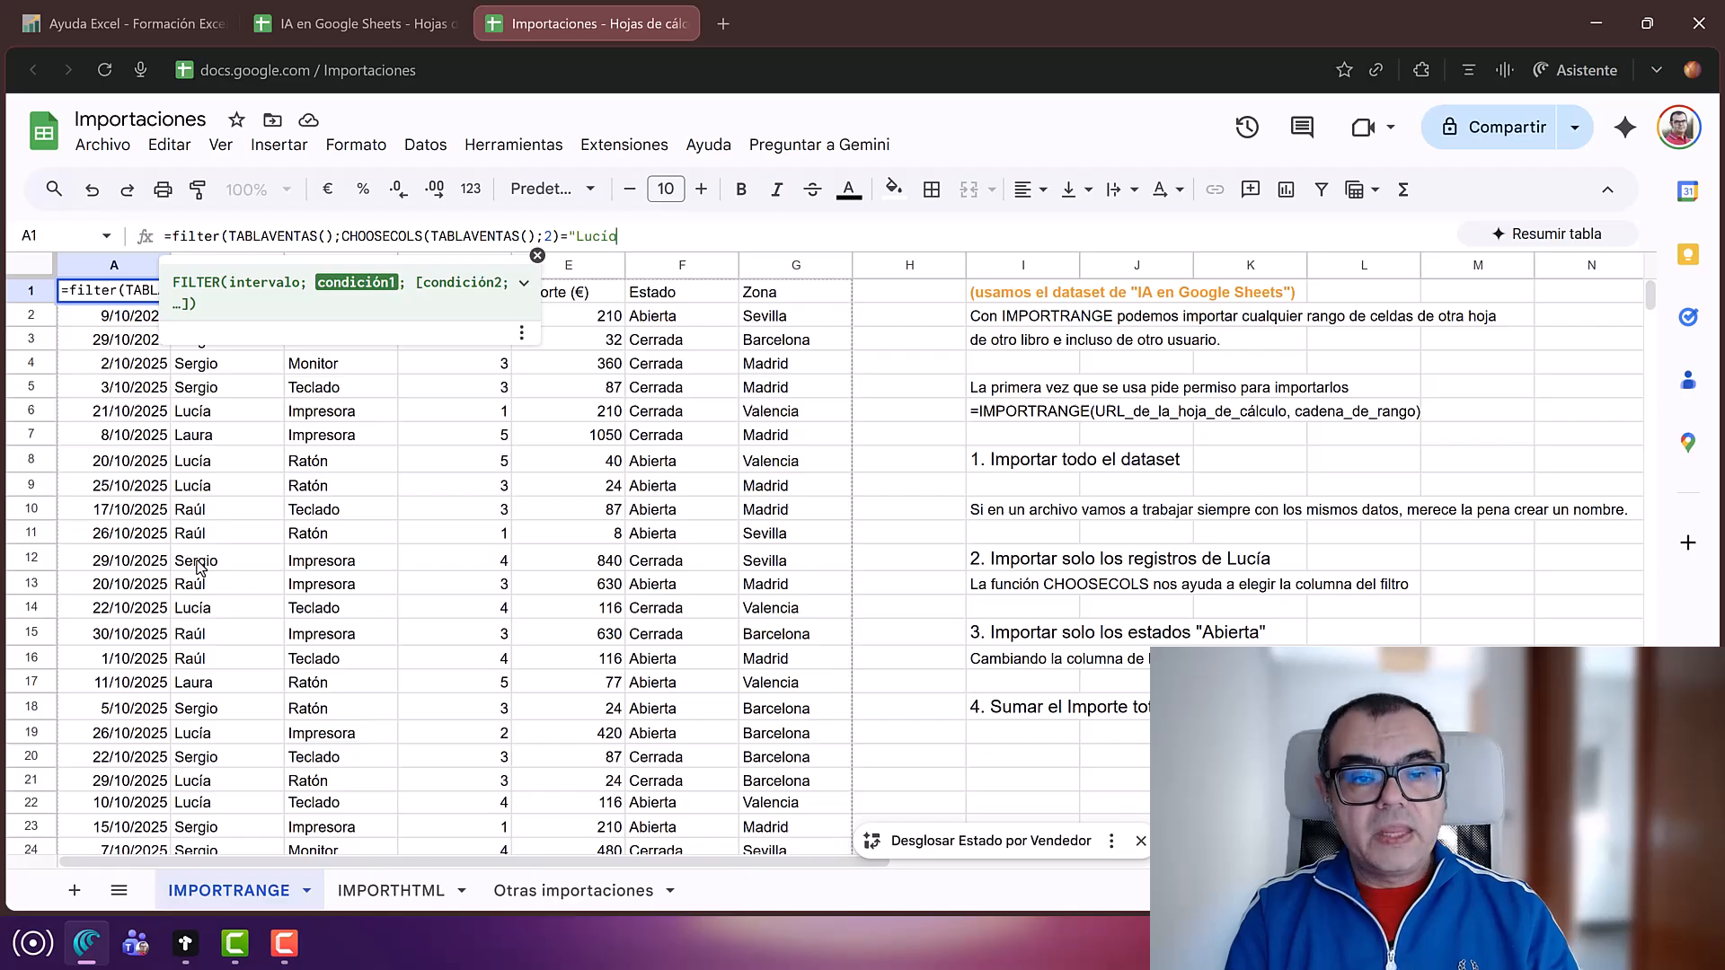
pyautogui.write('"')
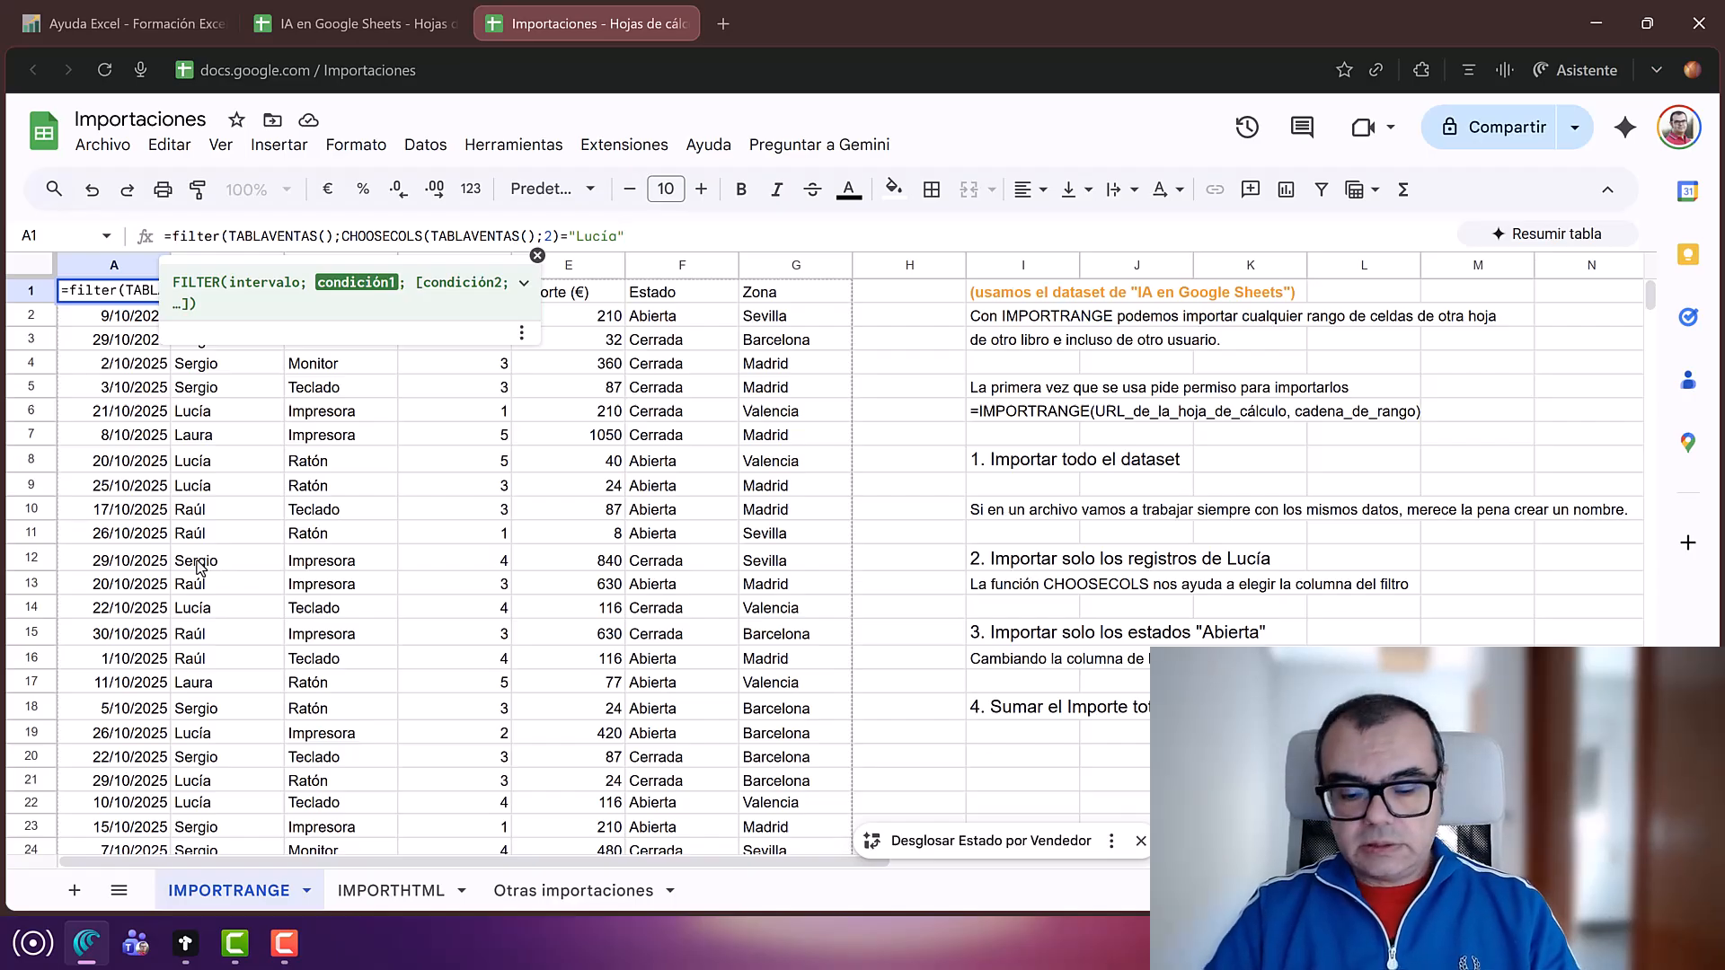
pyautogui.write(')')
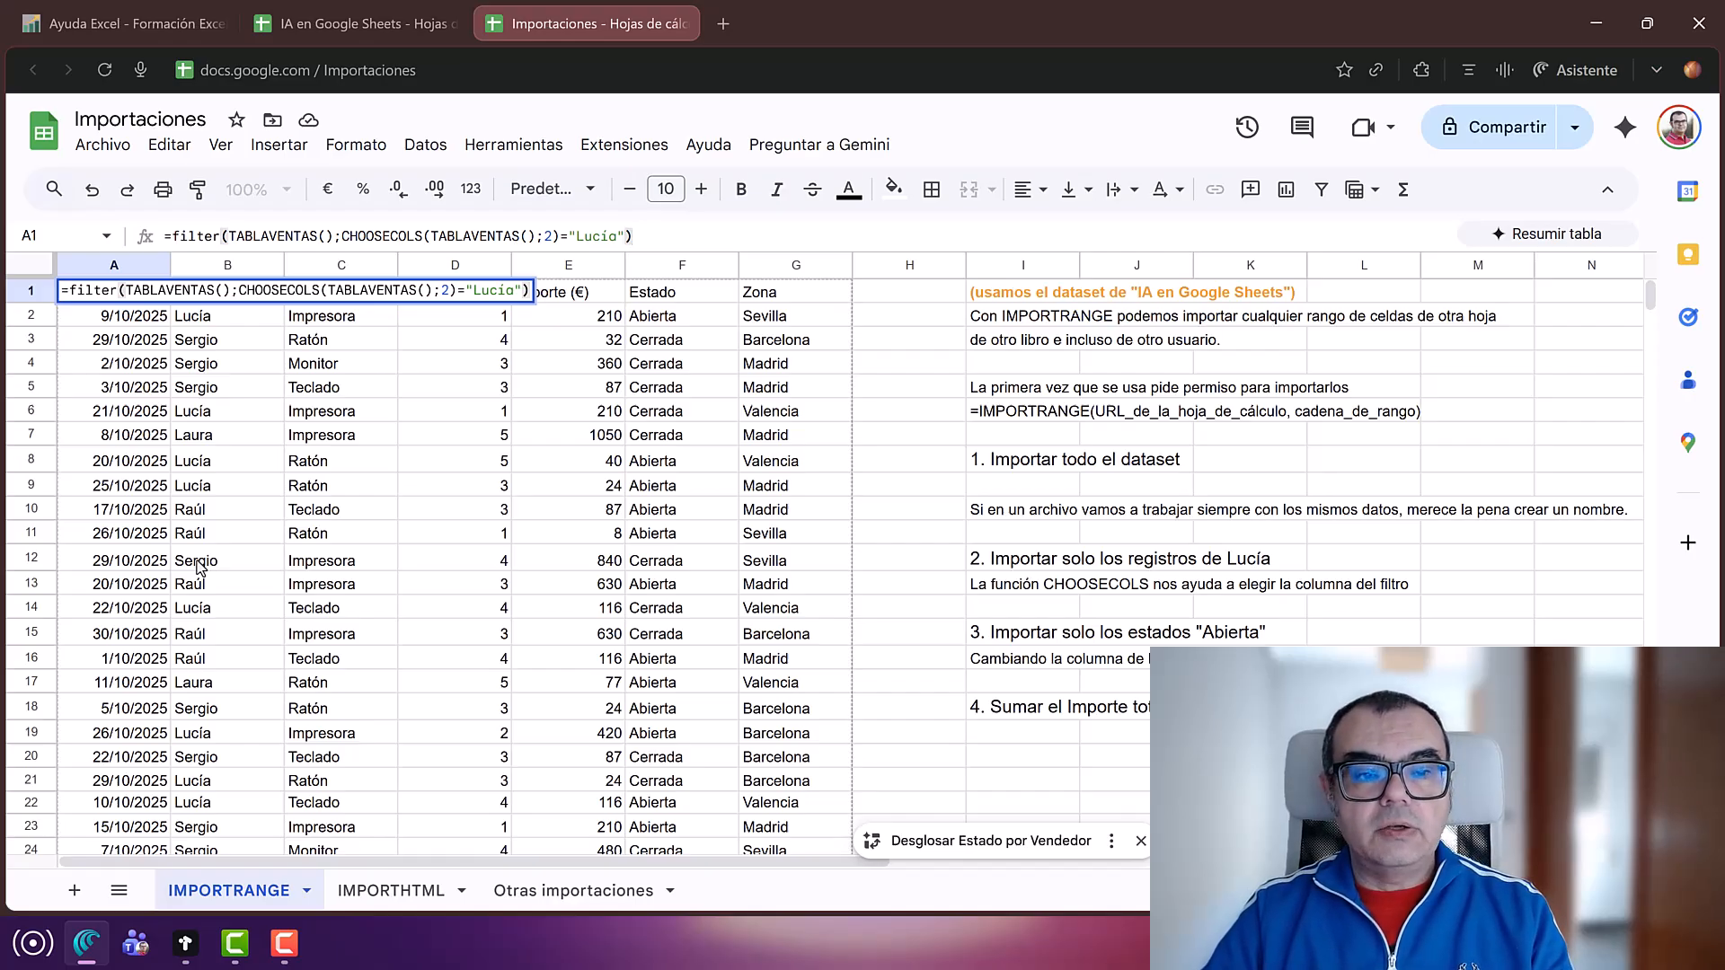
# Step: Commit the A1 FILTER so only Lucía's 21 sales rows appear, then review its column argument
pyautogui.press('Return')
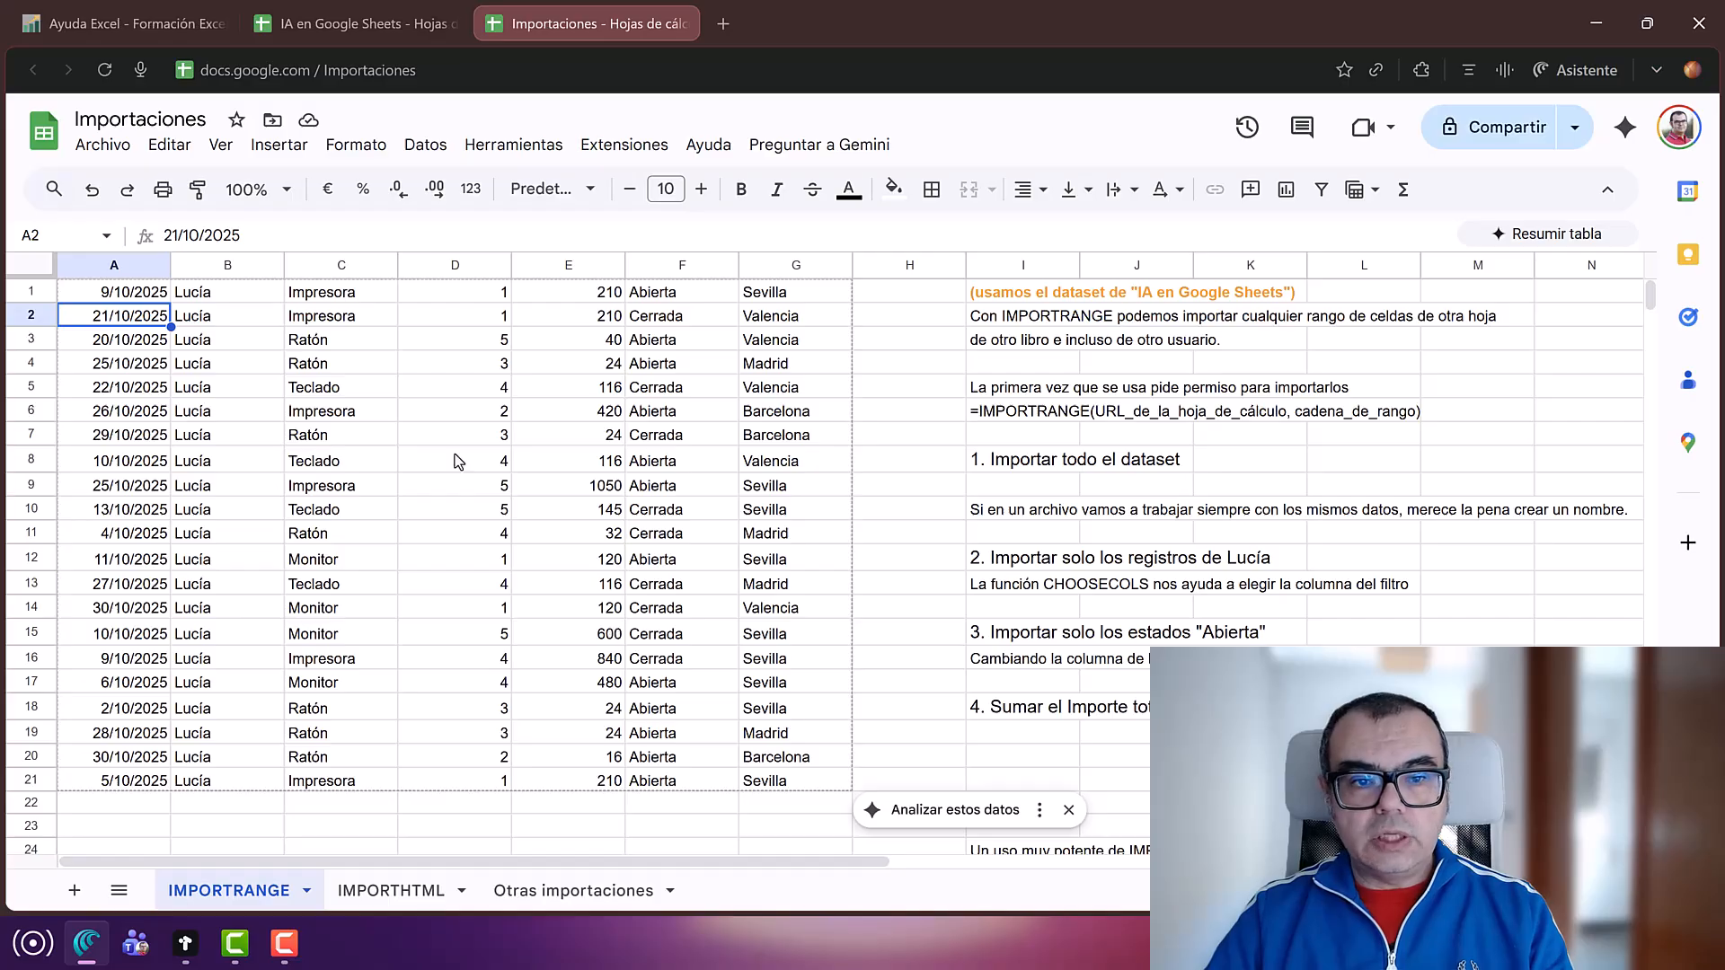
pyautogui.click(97, 296)
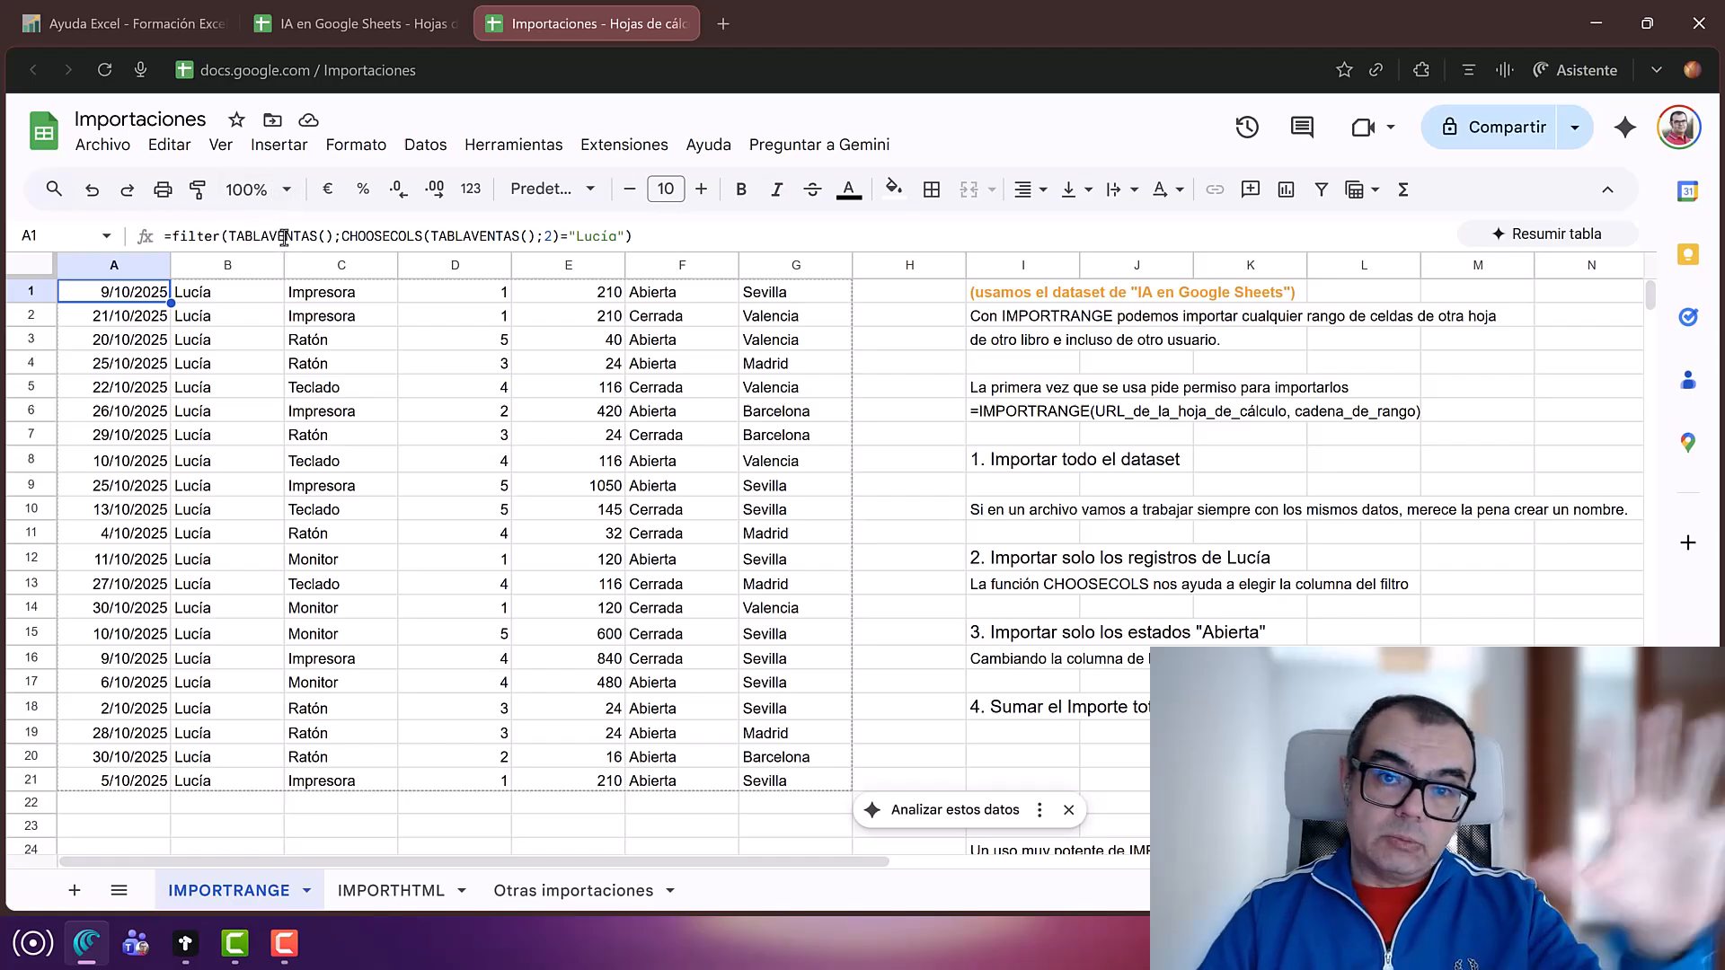
pyautogui.doubleClick(548, 236)
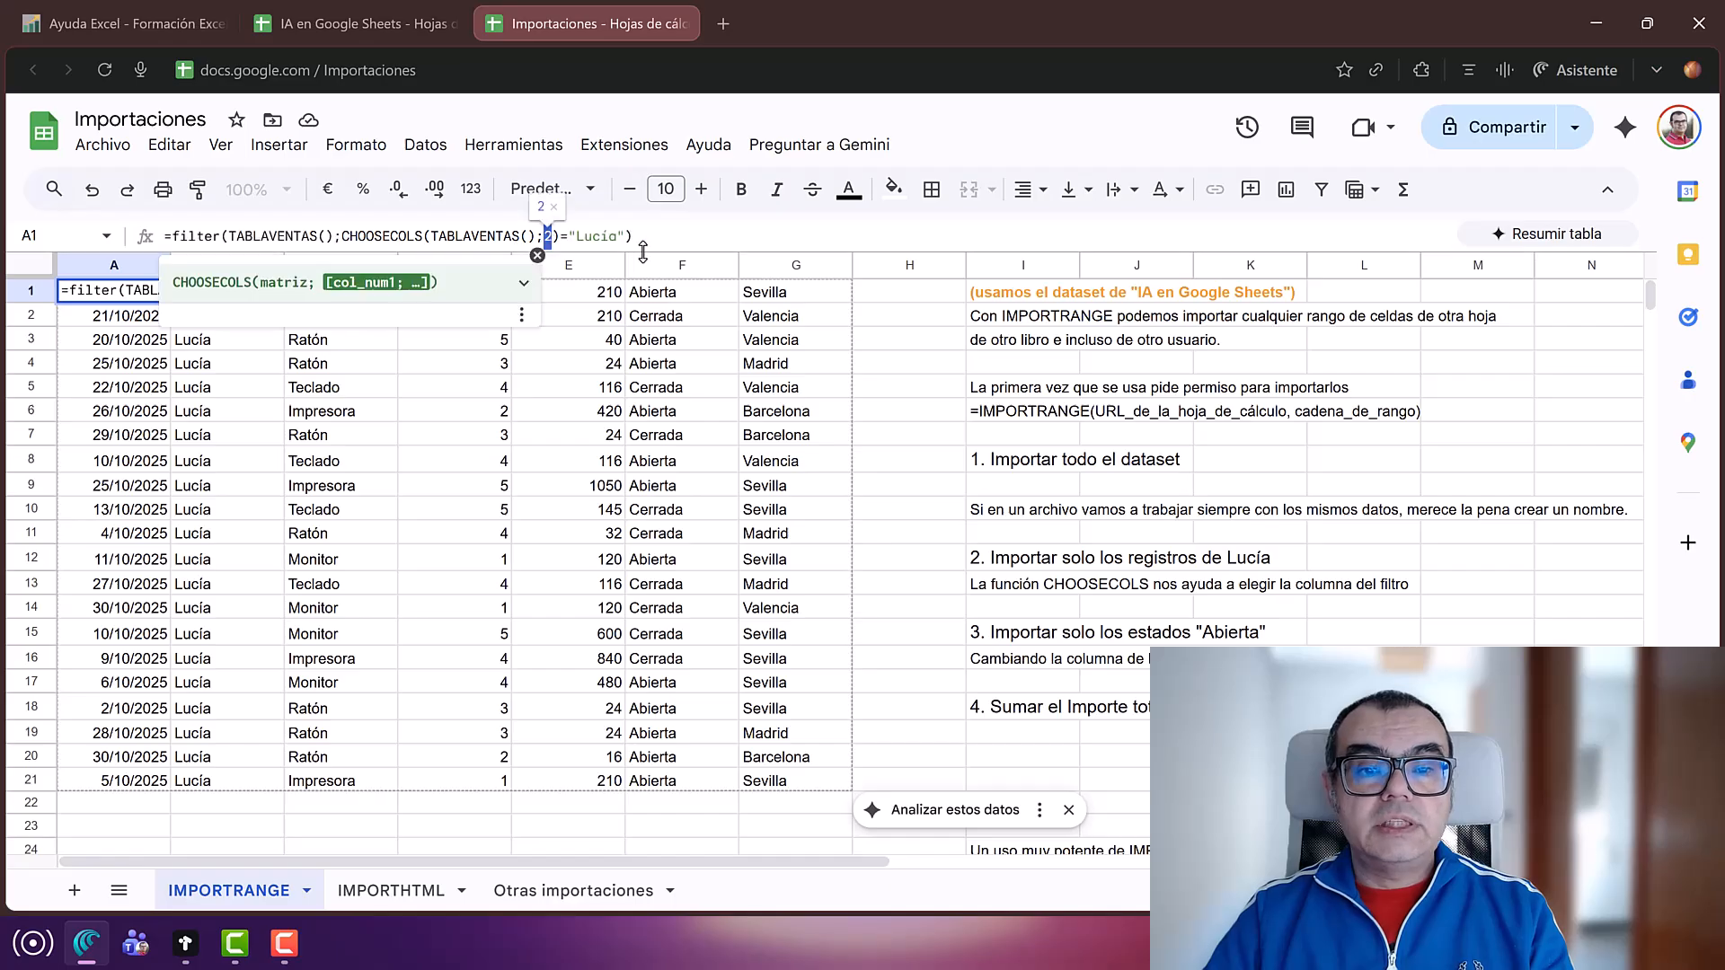
pyautogui.press('Return')
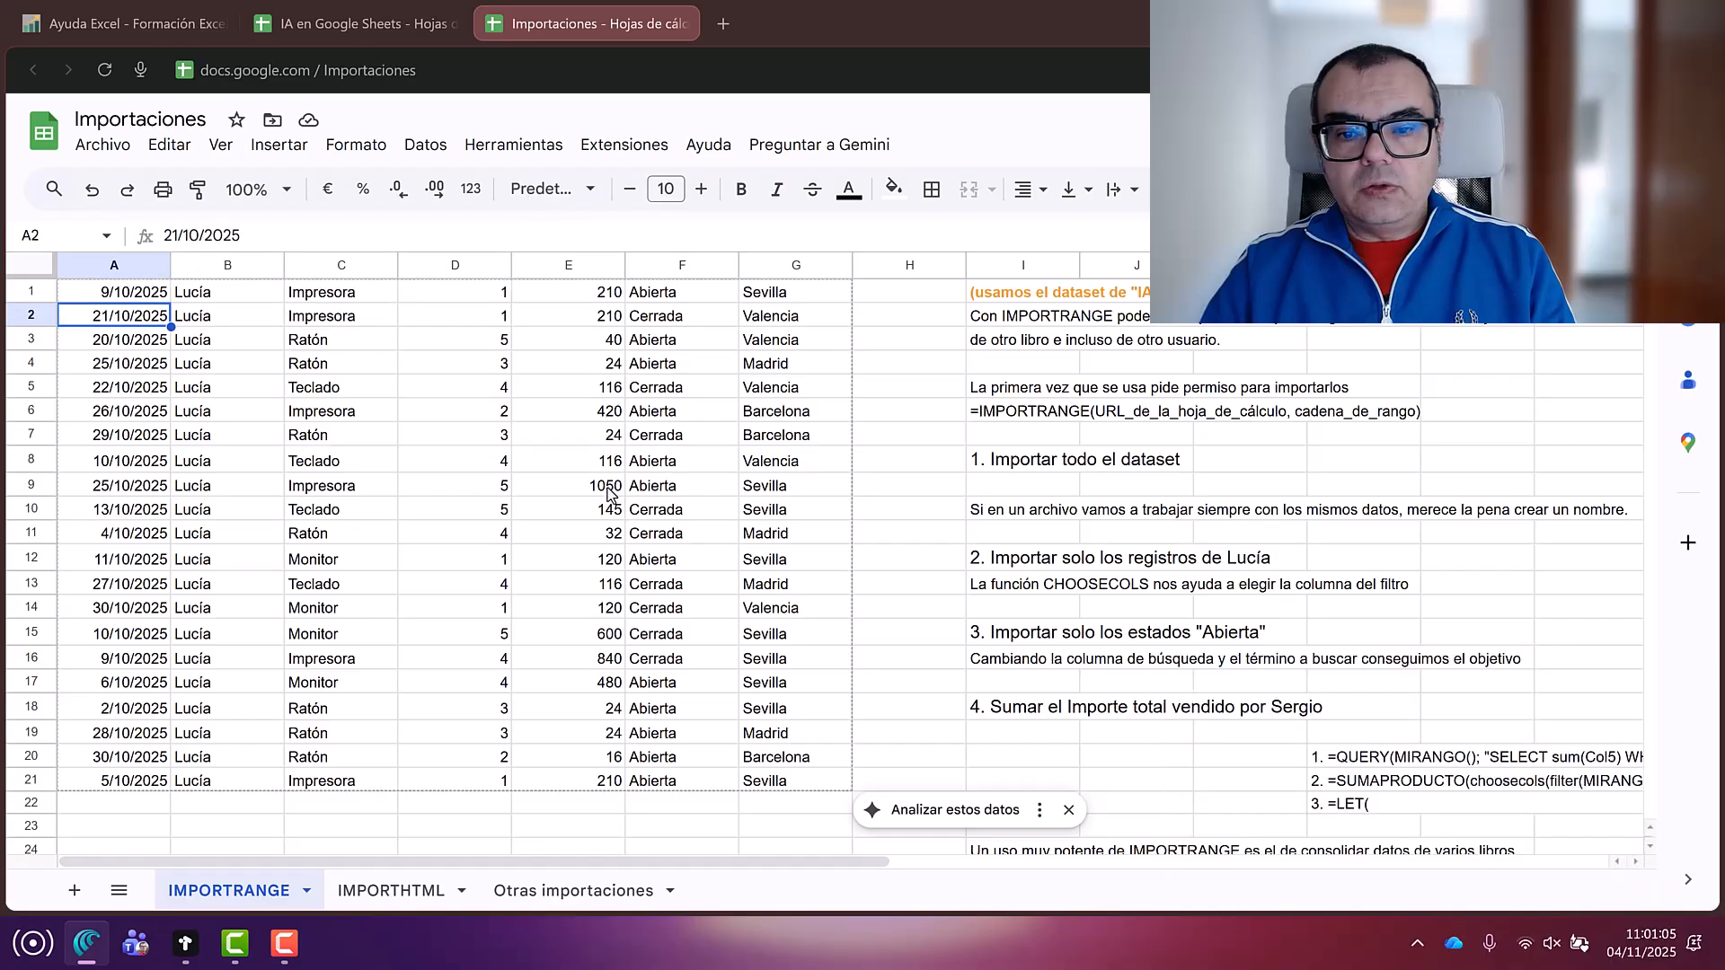
pyautogui.click(1024, 636)
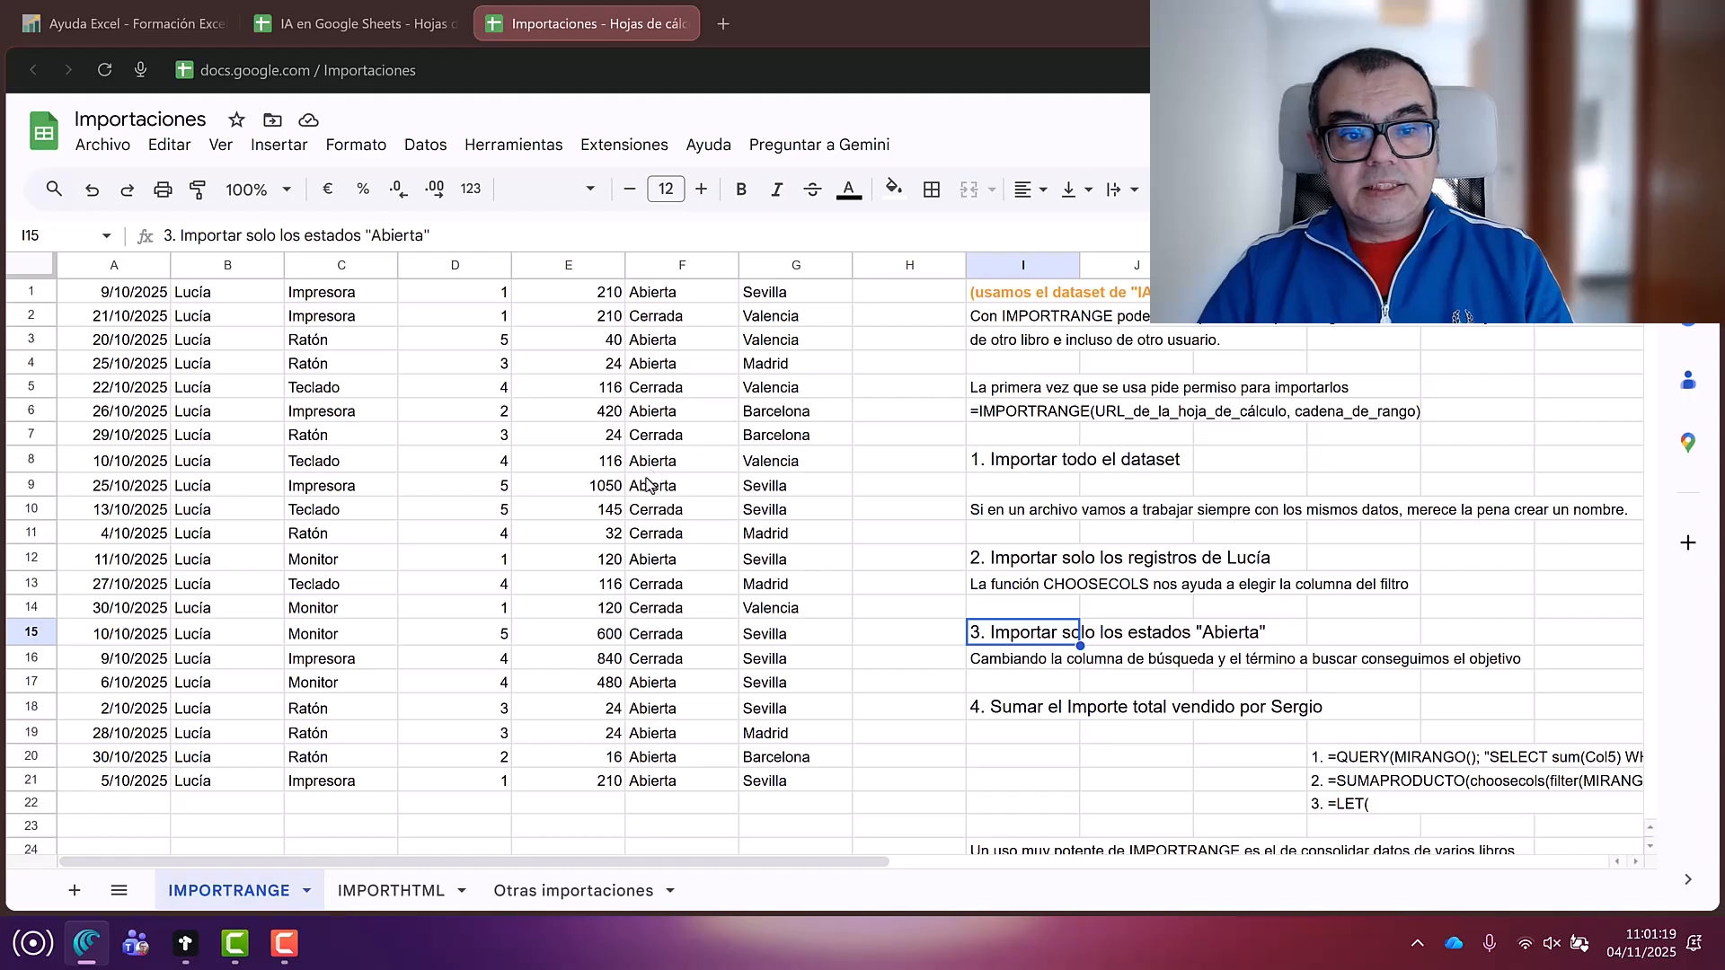
# Step: Change A1's filter to column 6 equal to "abierta" so only open orders are listed
pyautogui.click(126, 299)
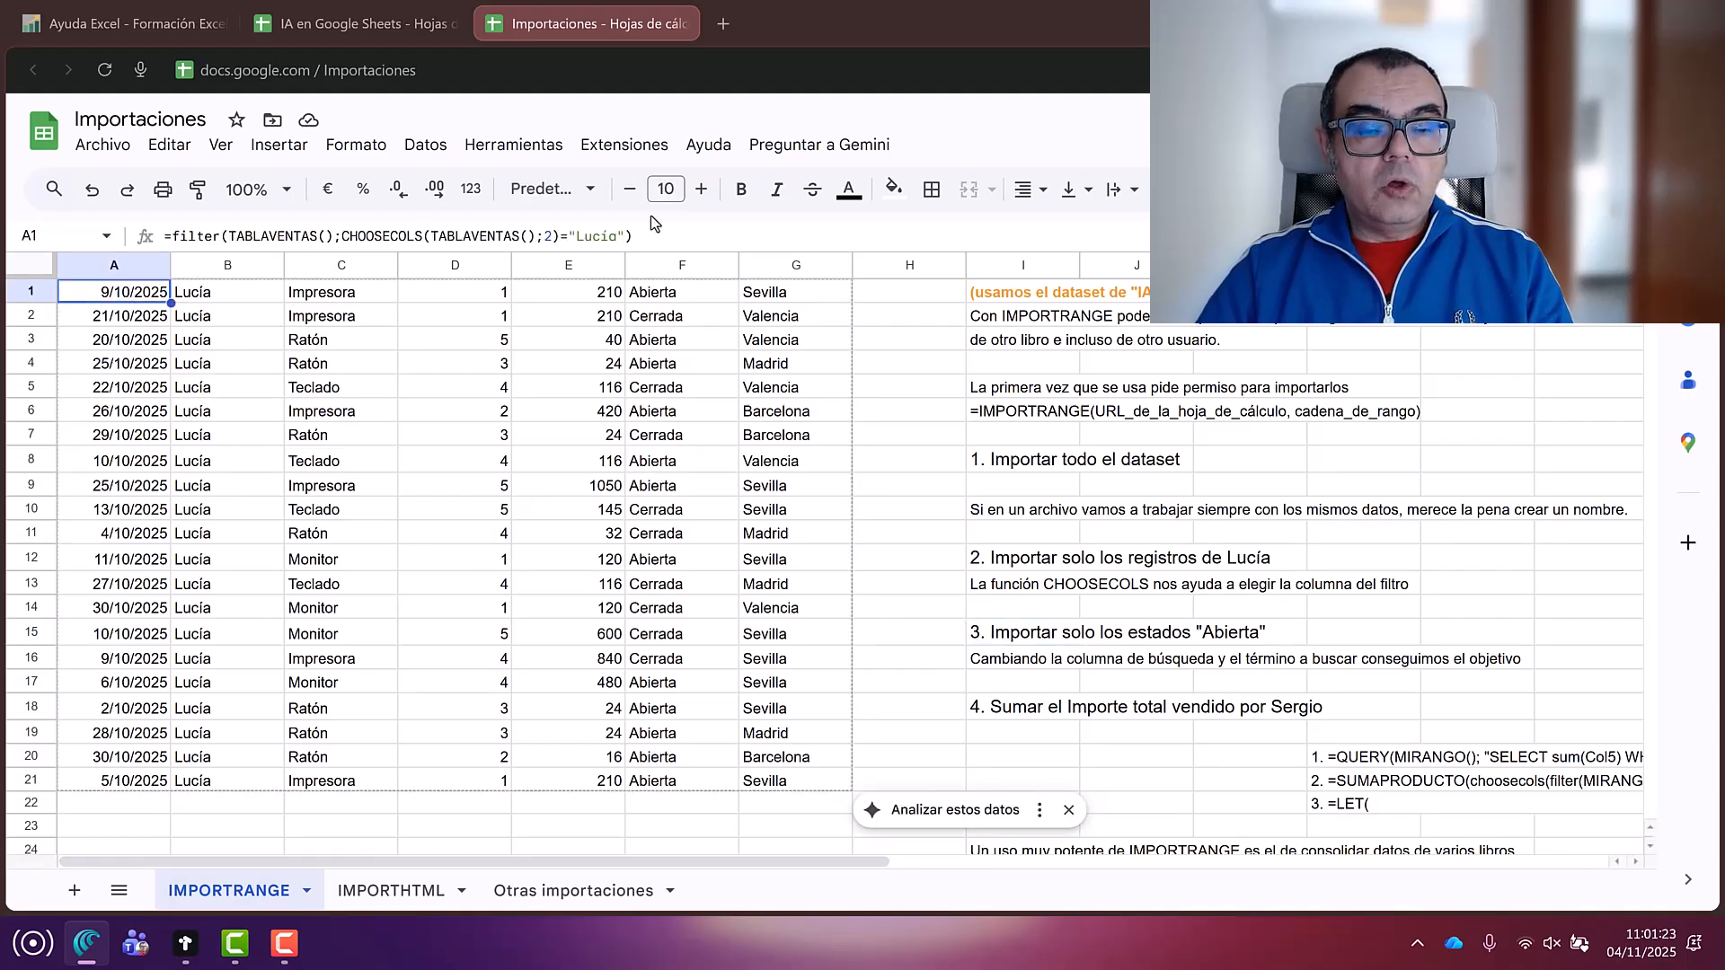
pyautogui.doubleClick(544, 236)
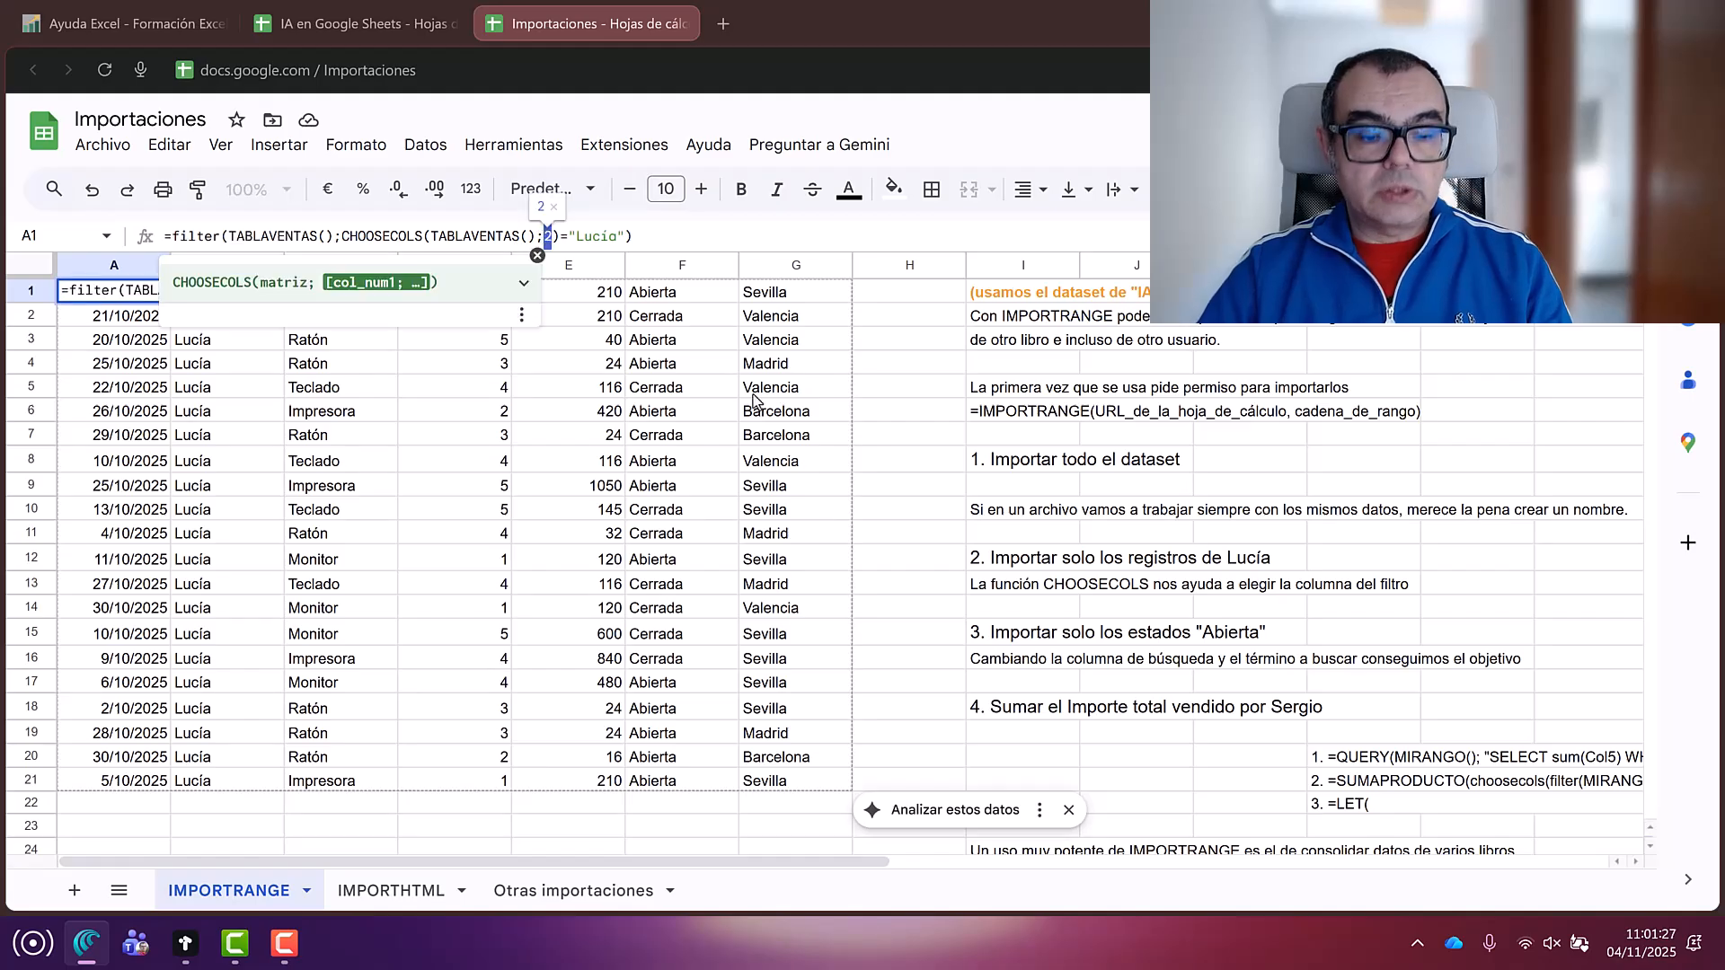
pyautogui.write('6')
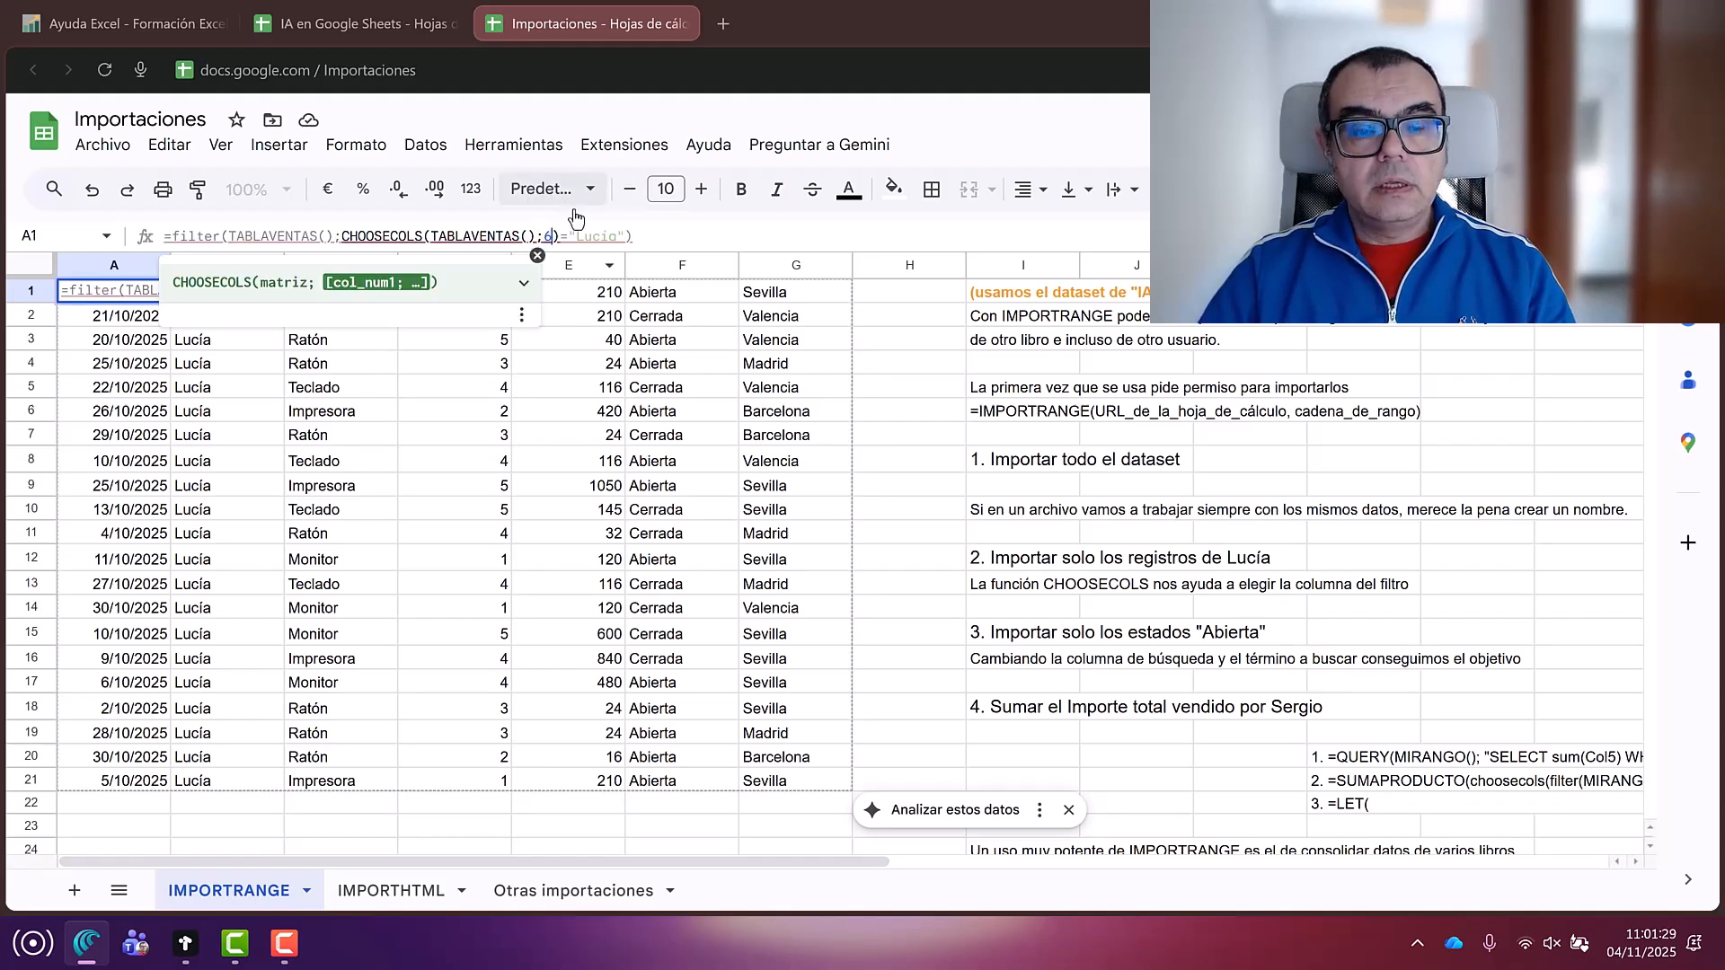
pyautogui.doubleClick(595, 236)
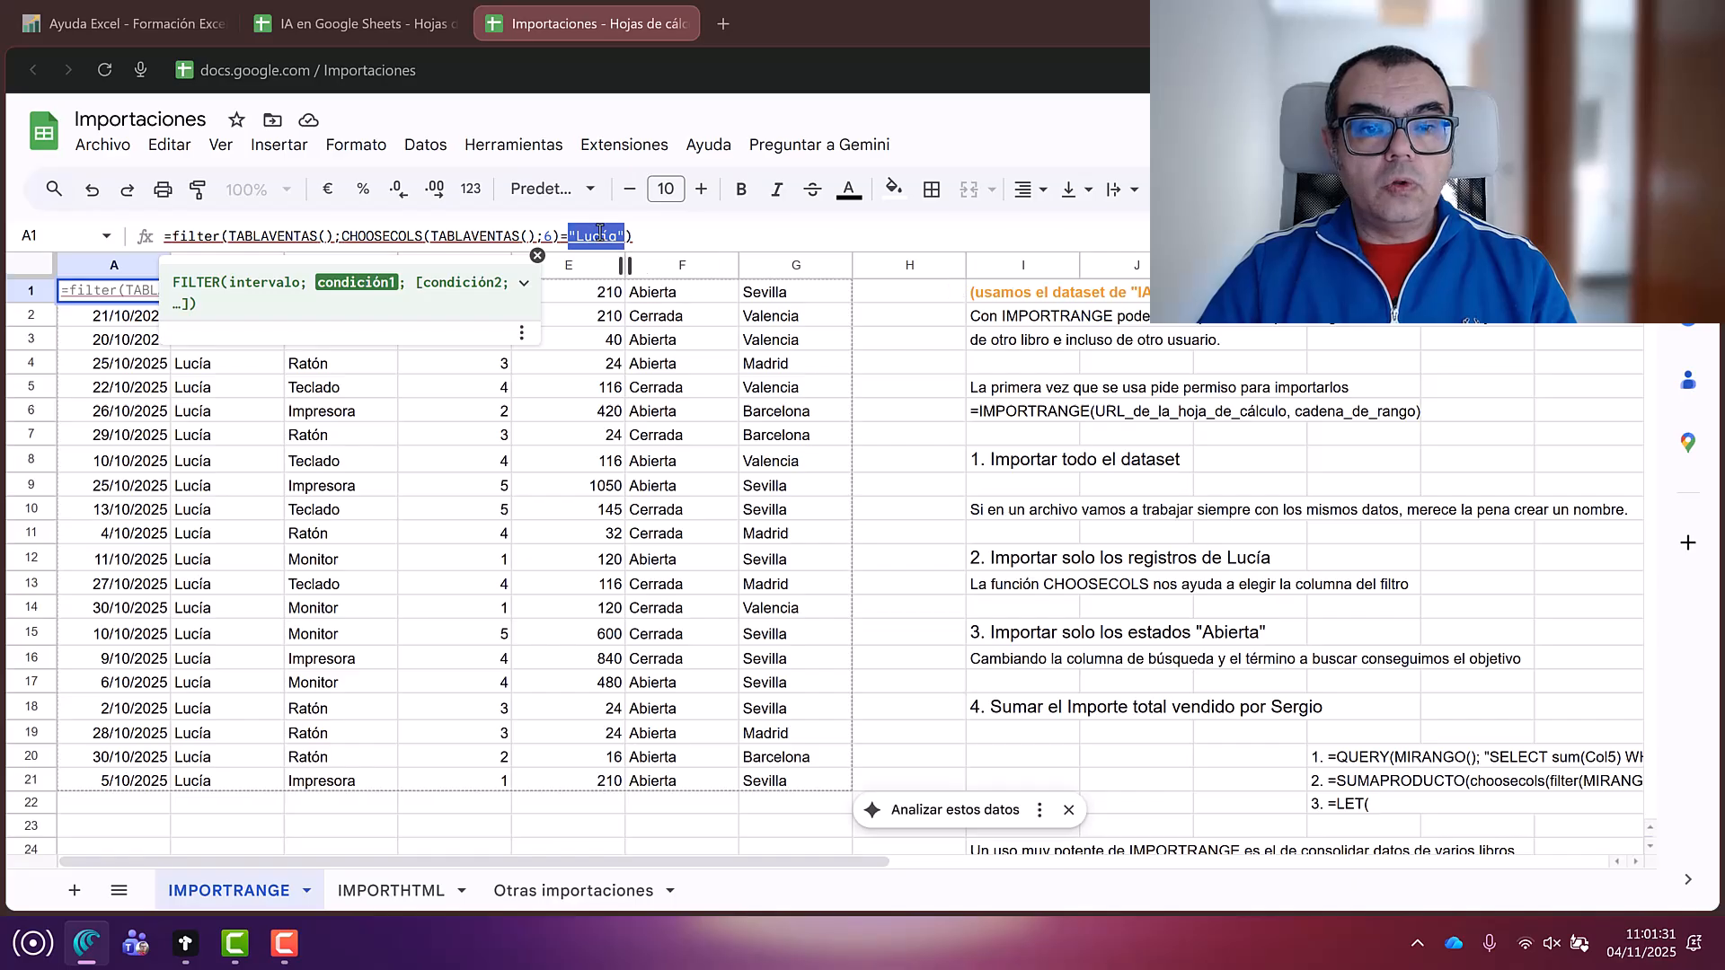
pyautogui.click(597, 233)
pyautogui.moveTo(576, 235); pyautogui.dragTo(618, 236)
pyautogui.write('abierta')
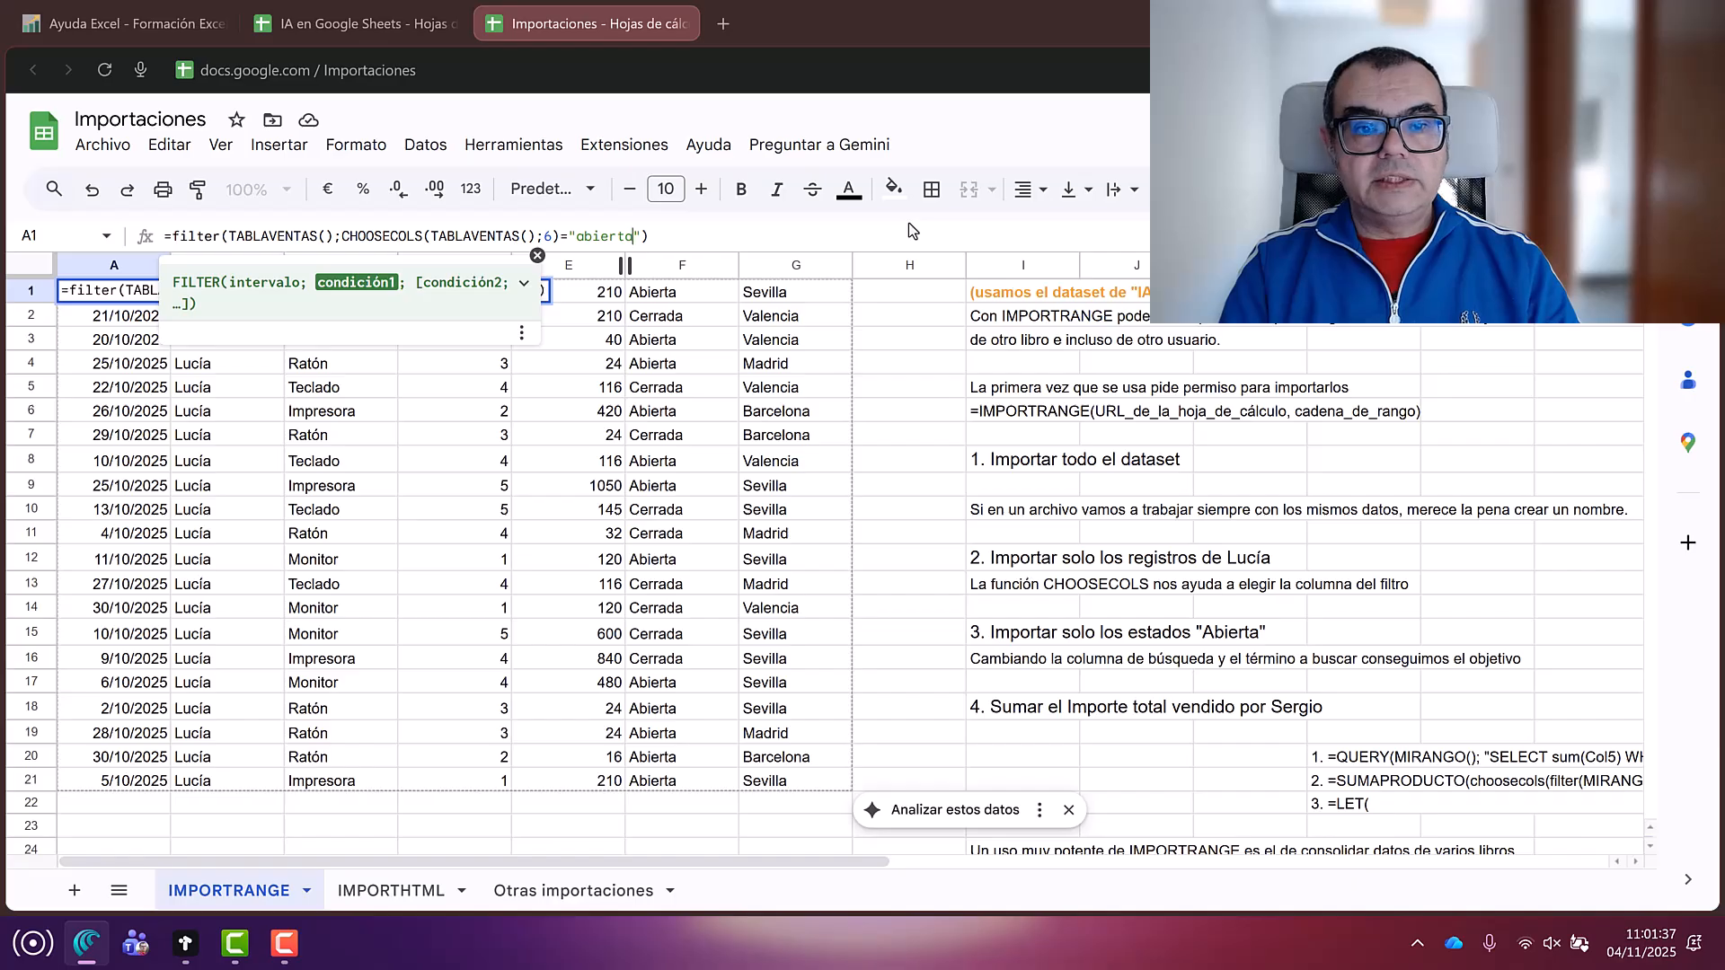
pyautogui.press('Return')
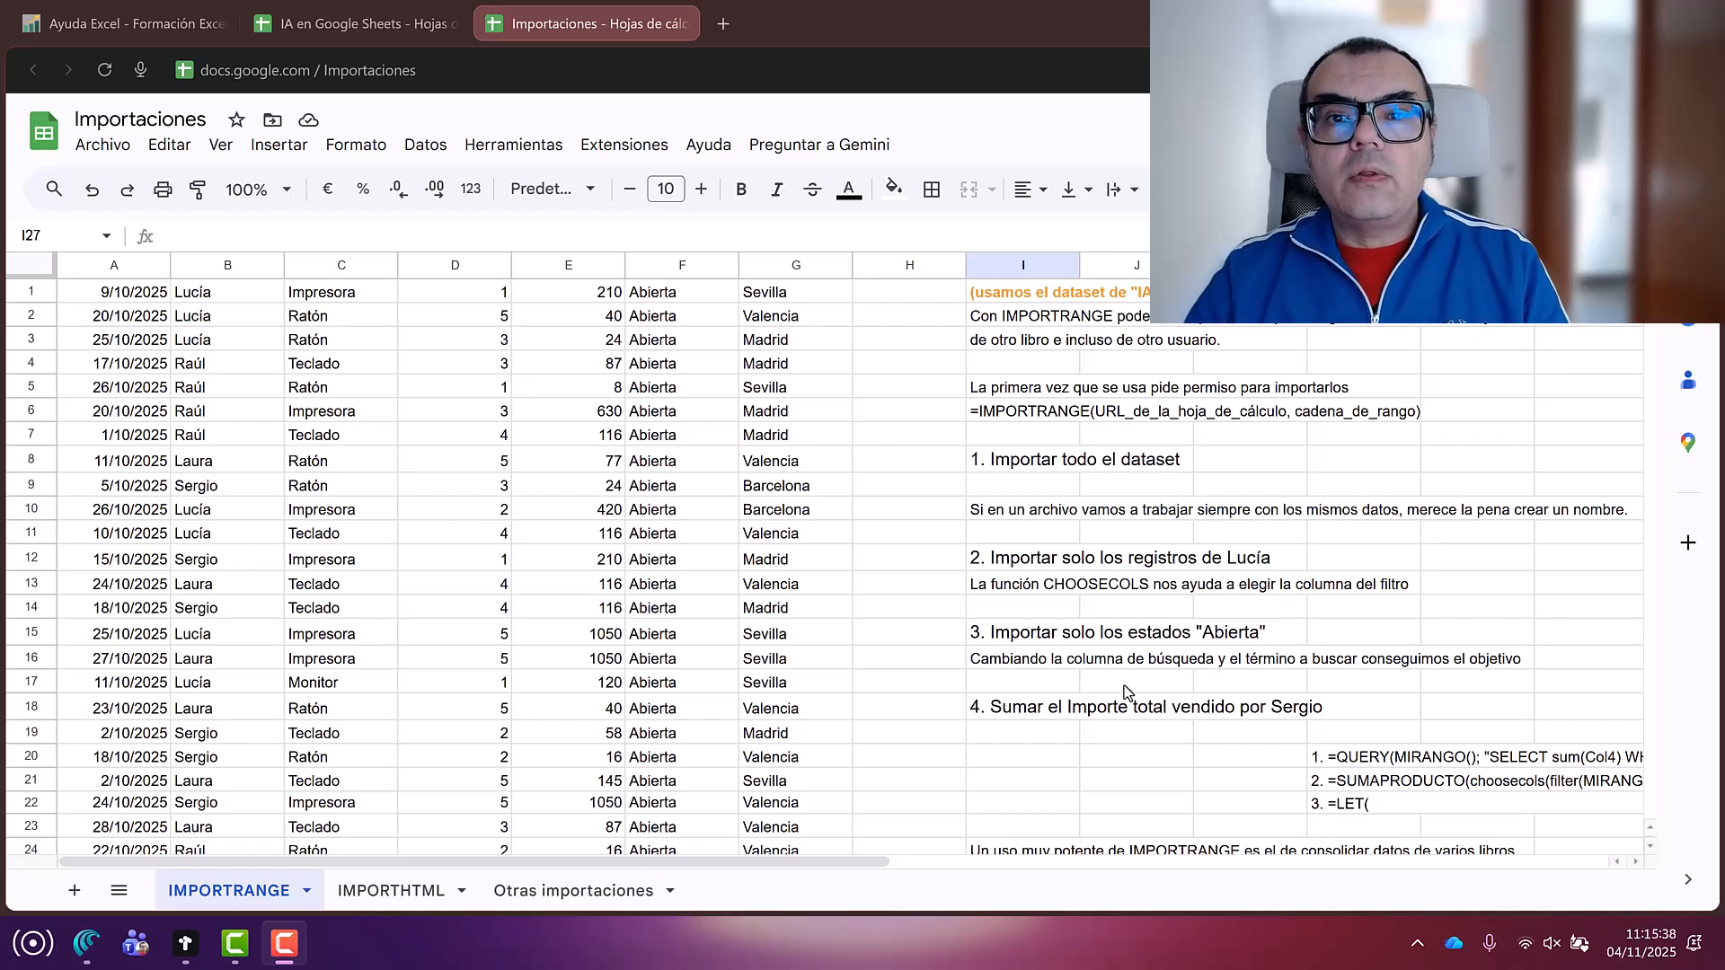
# Step: Scroll down to the section 4 notes with the QUERY, SUMAPRODUCTO and LET approaches
pyautogui.scroll(-2, 1126, 693)
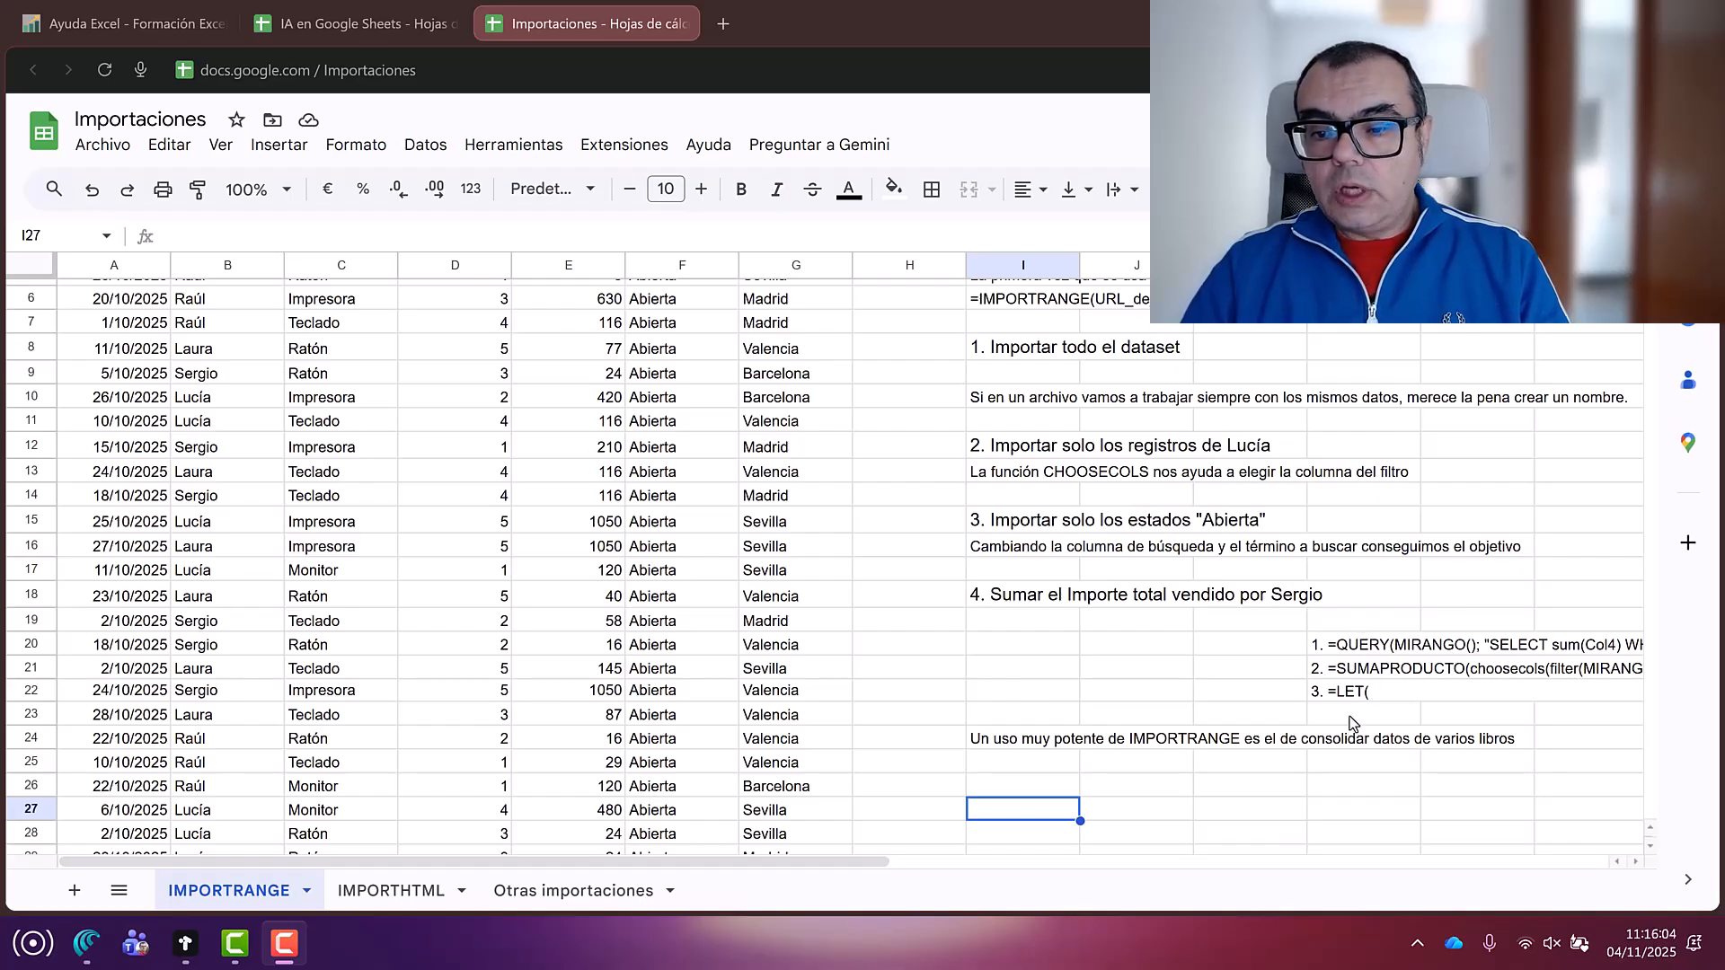
# Step: Copy the QUERY formula text from the L20 note, leaving the note unchanged
pyautogui.click(1354, 647)
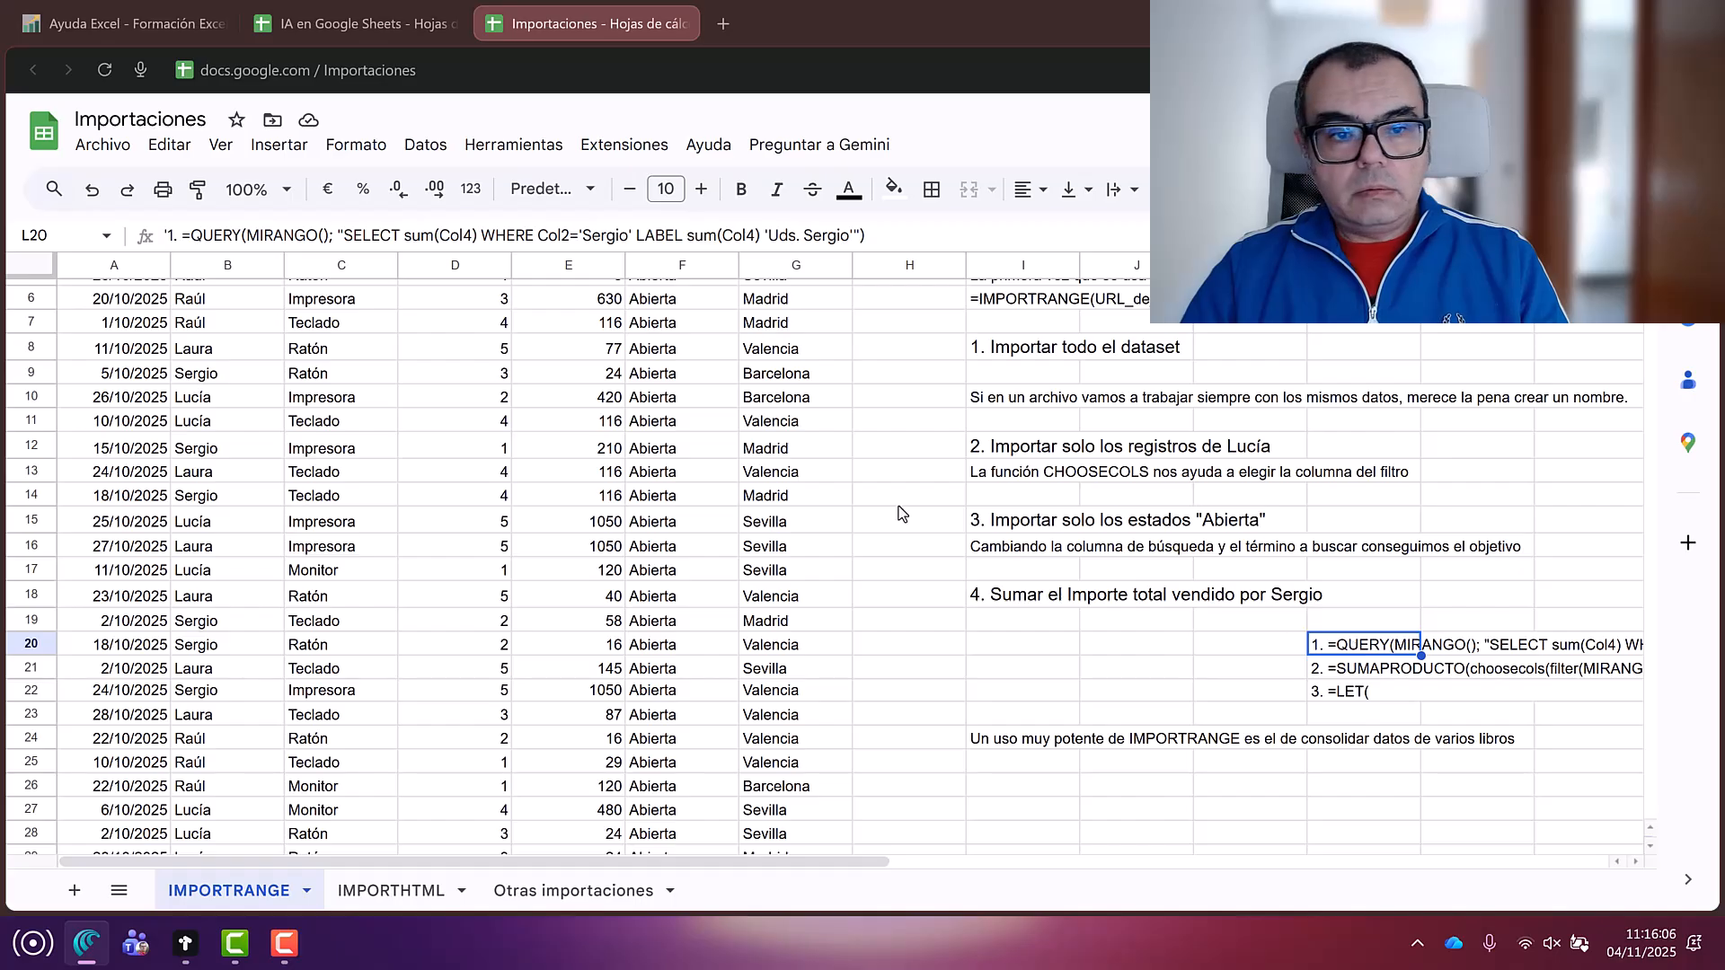
pyautogui.moveTo(180, 235); pyautogui.dragTo(952, 239)
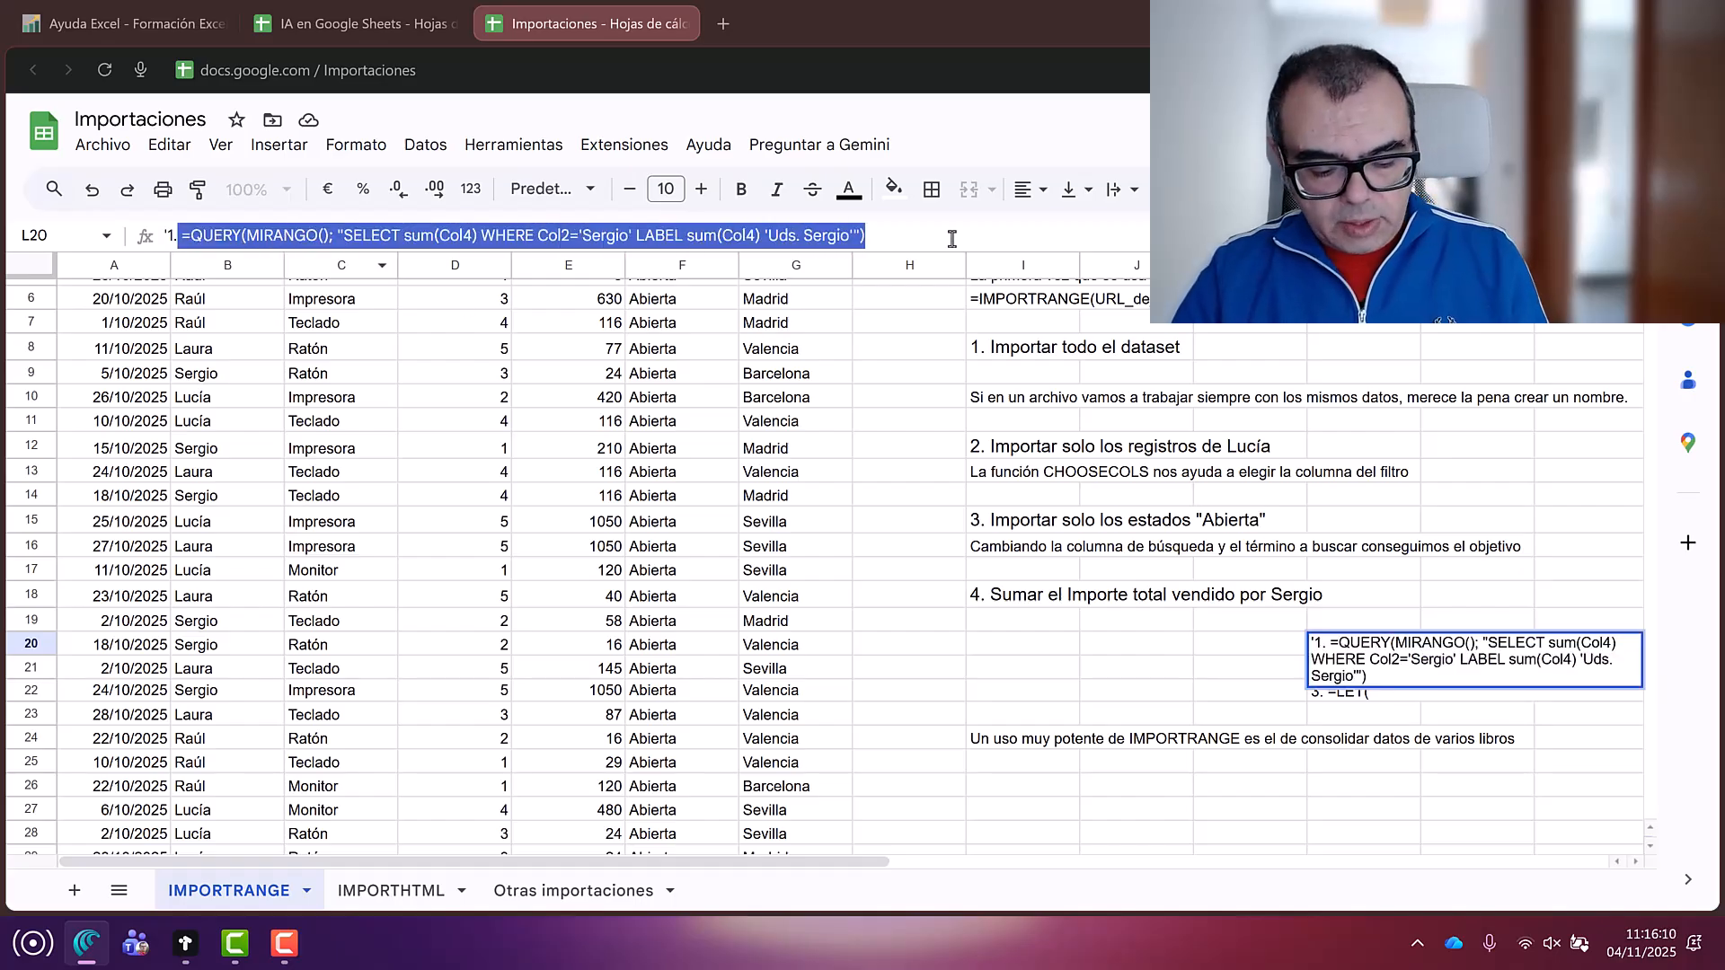
pyautogui.hotkey('ctrl', 'c')
pyautogui.press('Return')
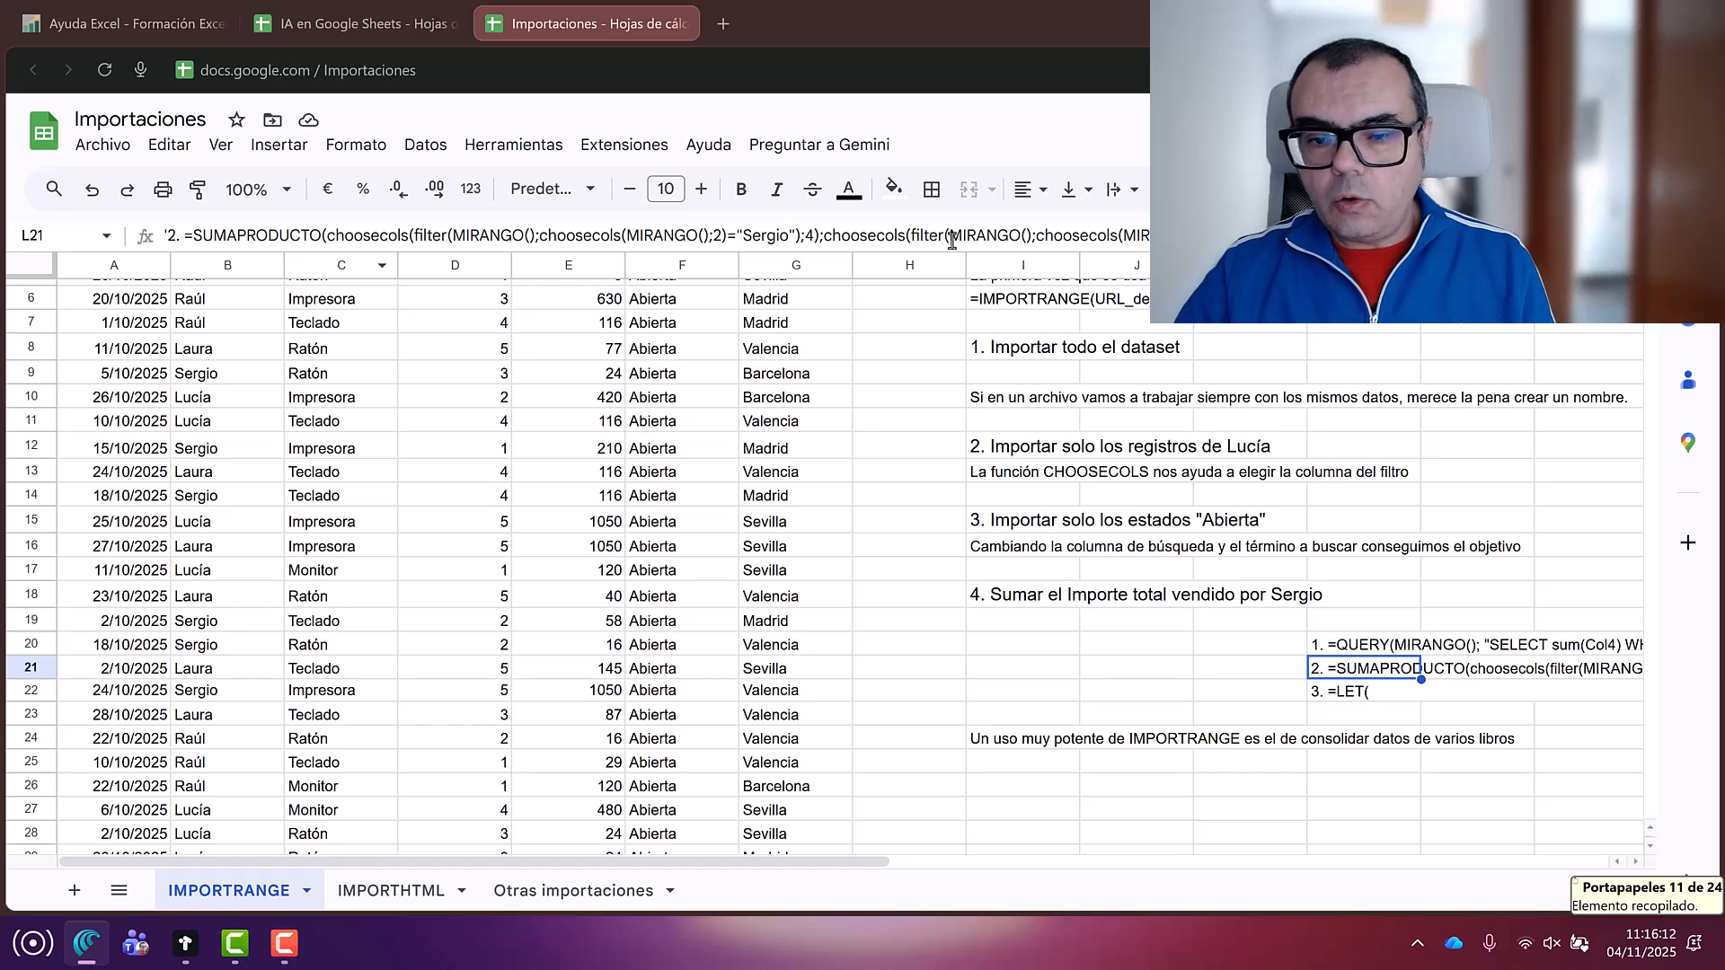
pyautogui.scroll(-2, 907, 579)
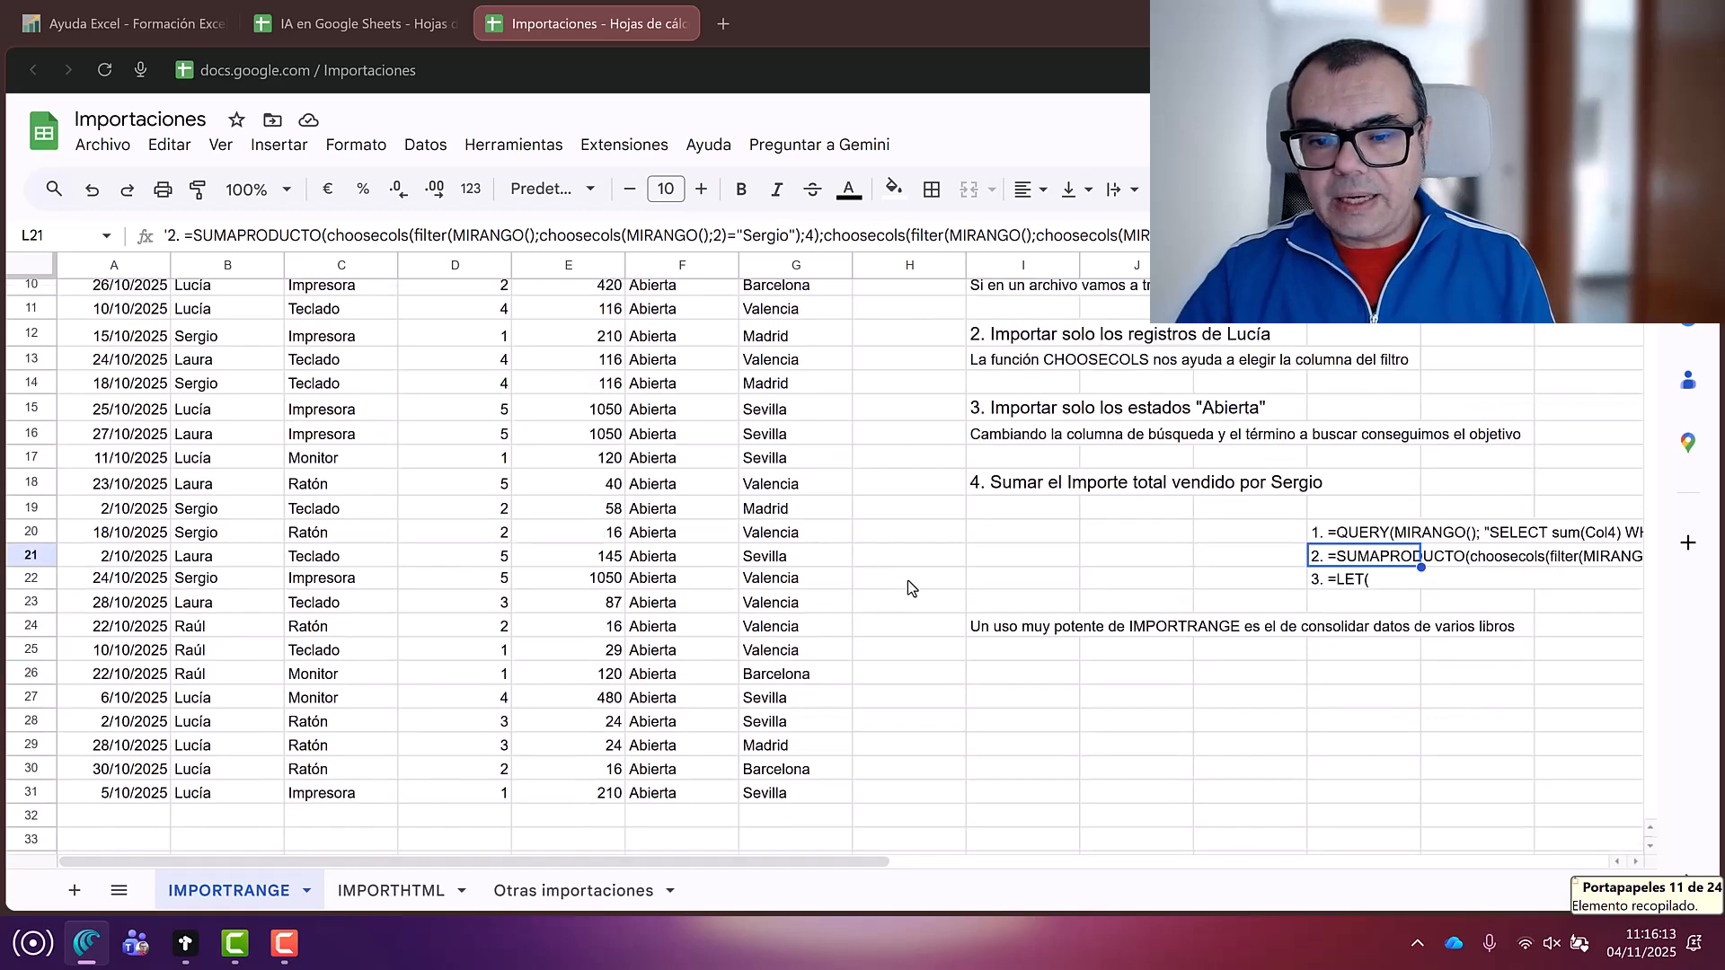
pyautogui.click(1012, 699)
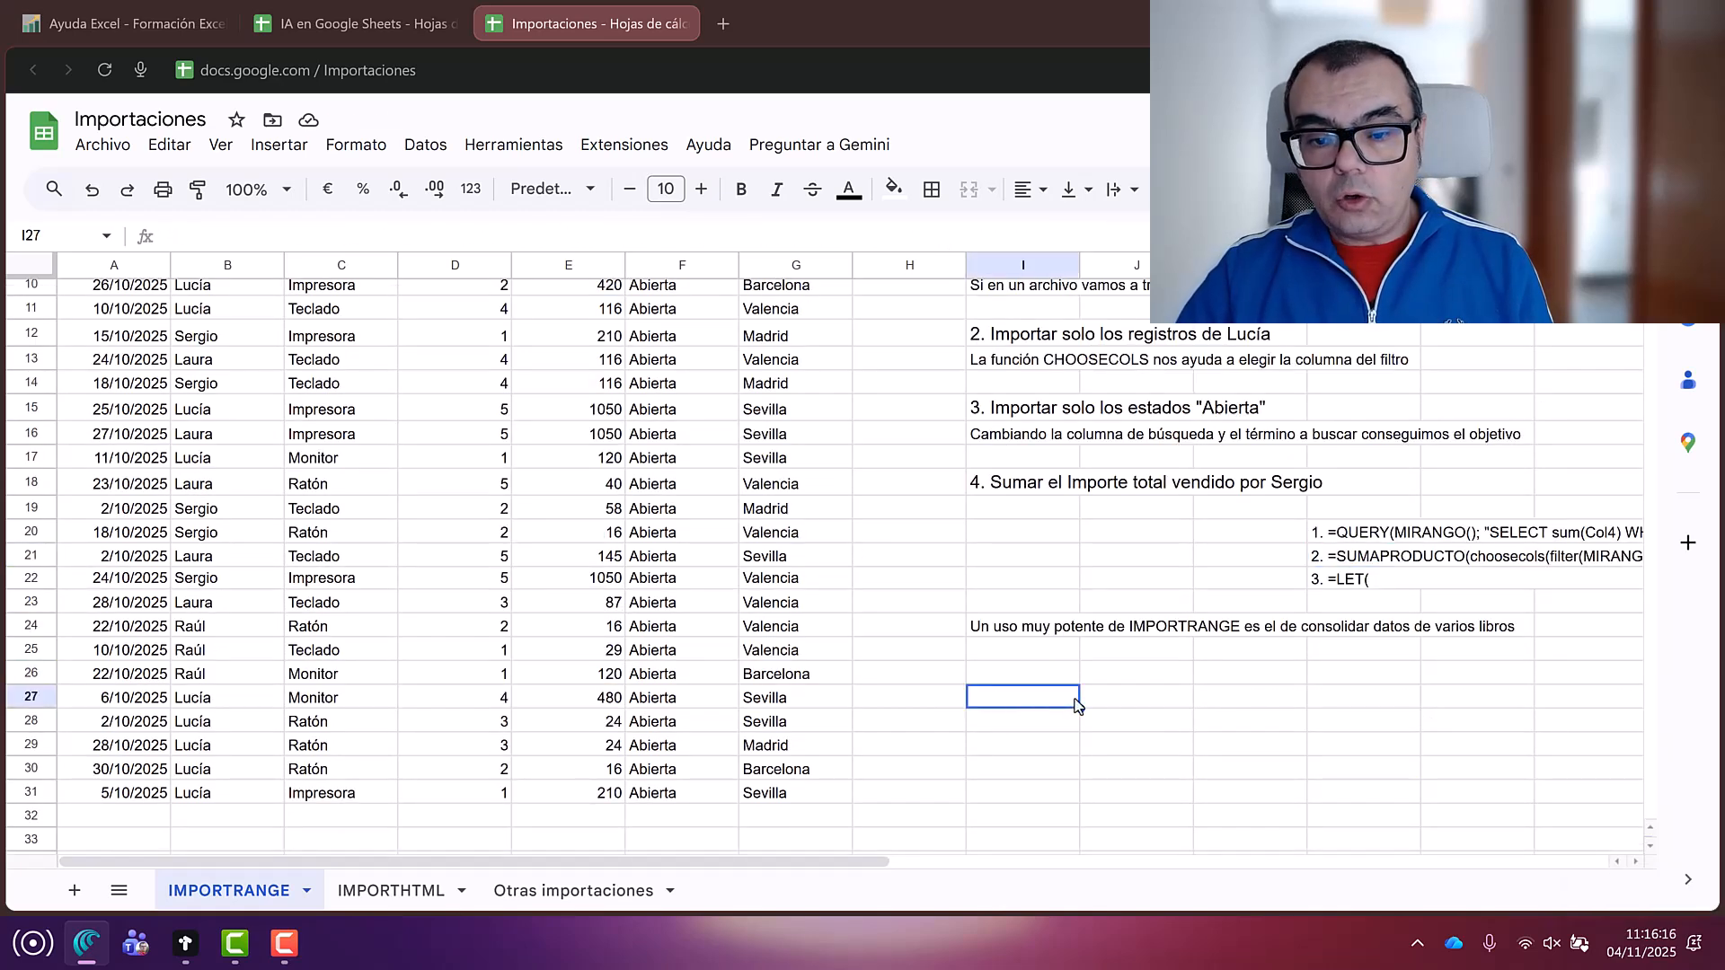
# Step: Paste the QUERY into I27 with MIRANGO replaced by TABLAVENTAS, returning Uds. Sergio 44
pyautogui.hotkey('ctrl', 'v')
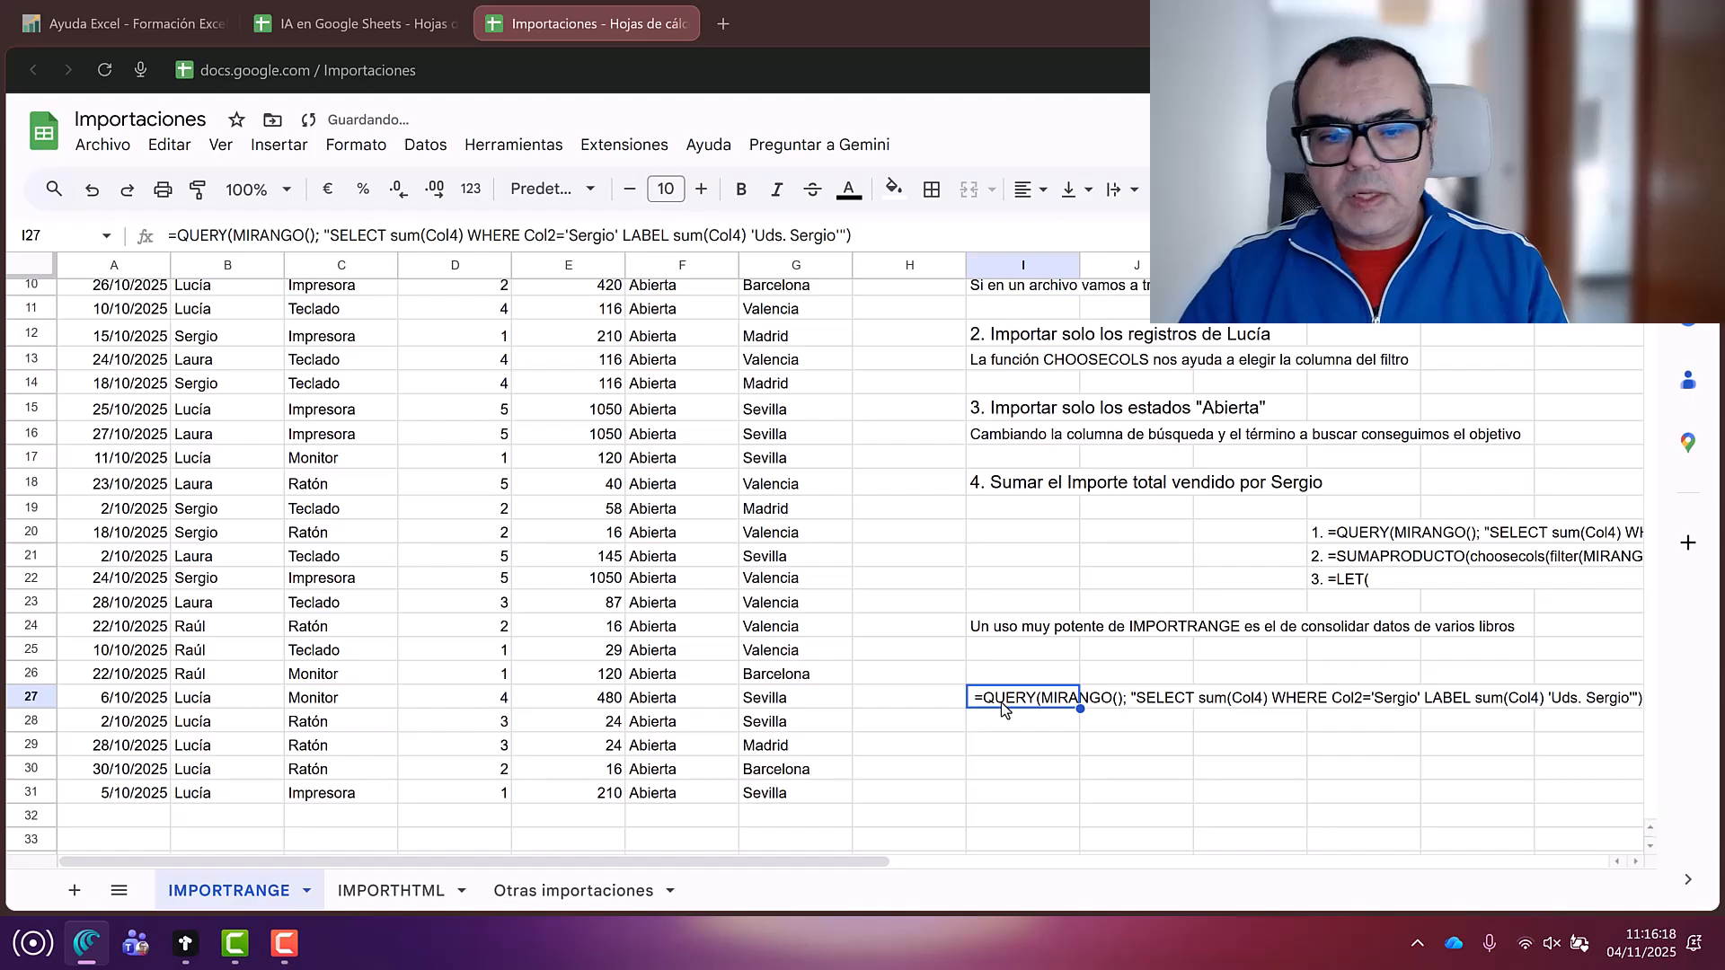
pyautogui.click(168, 236)
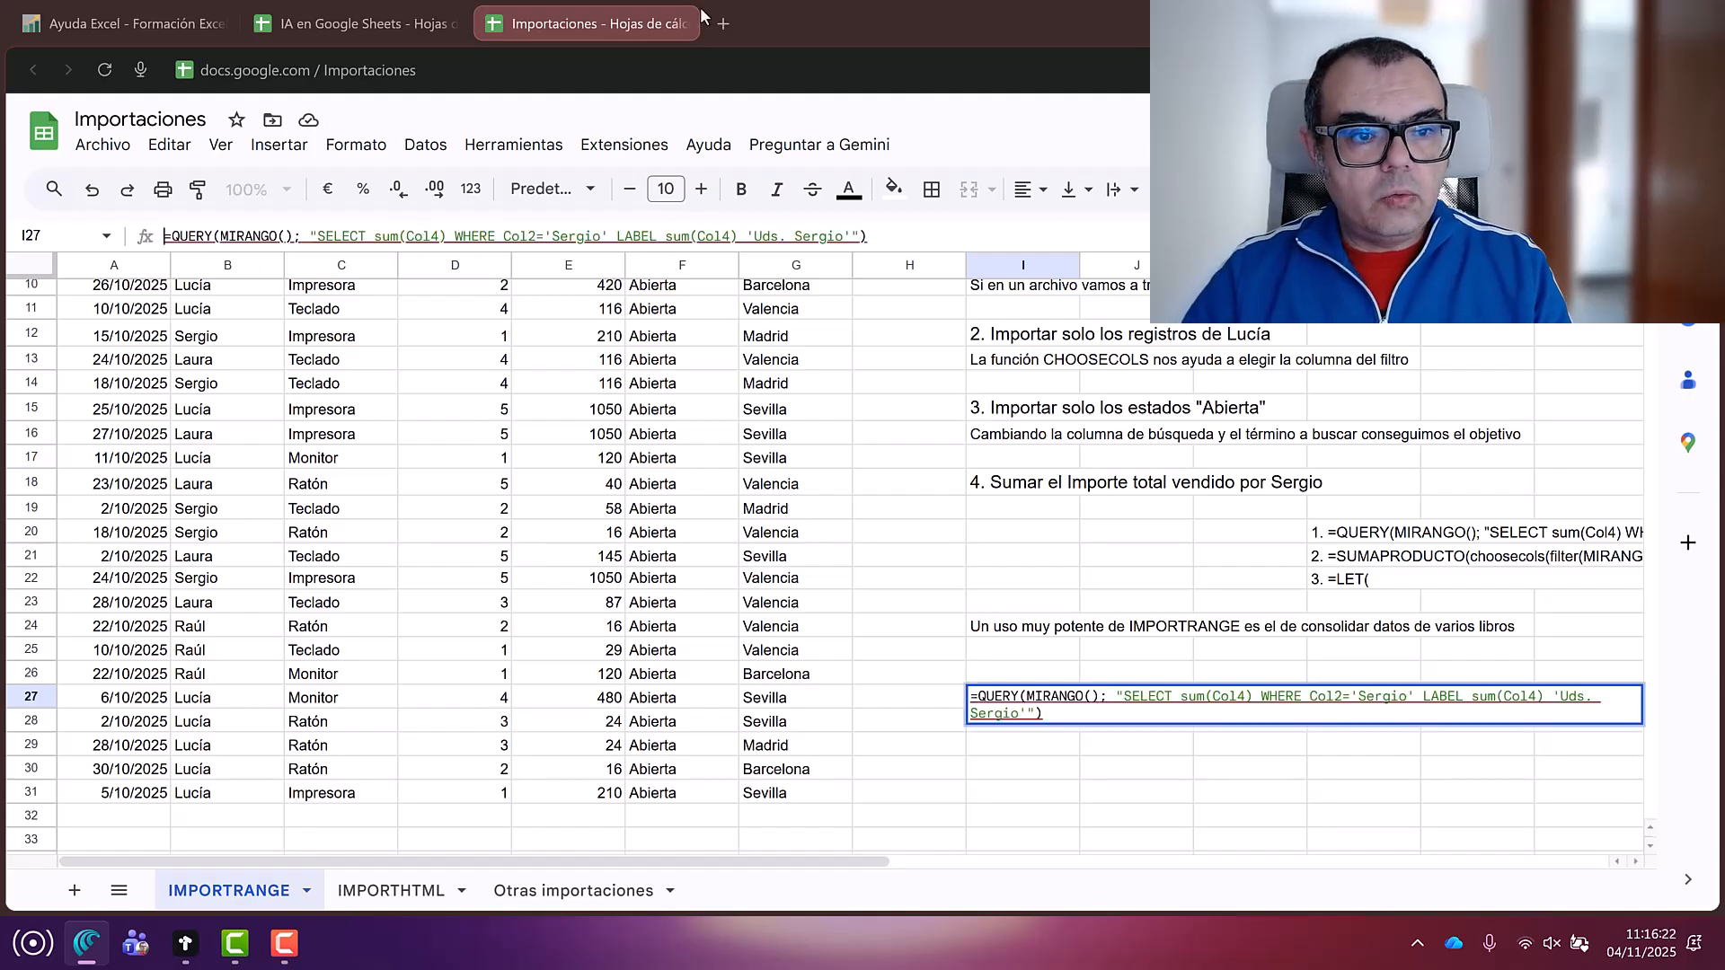
pyautogui.moveTo(207, 236)
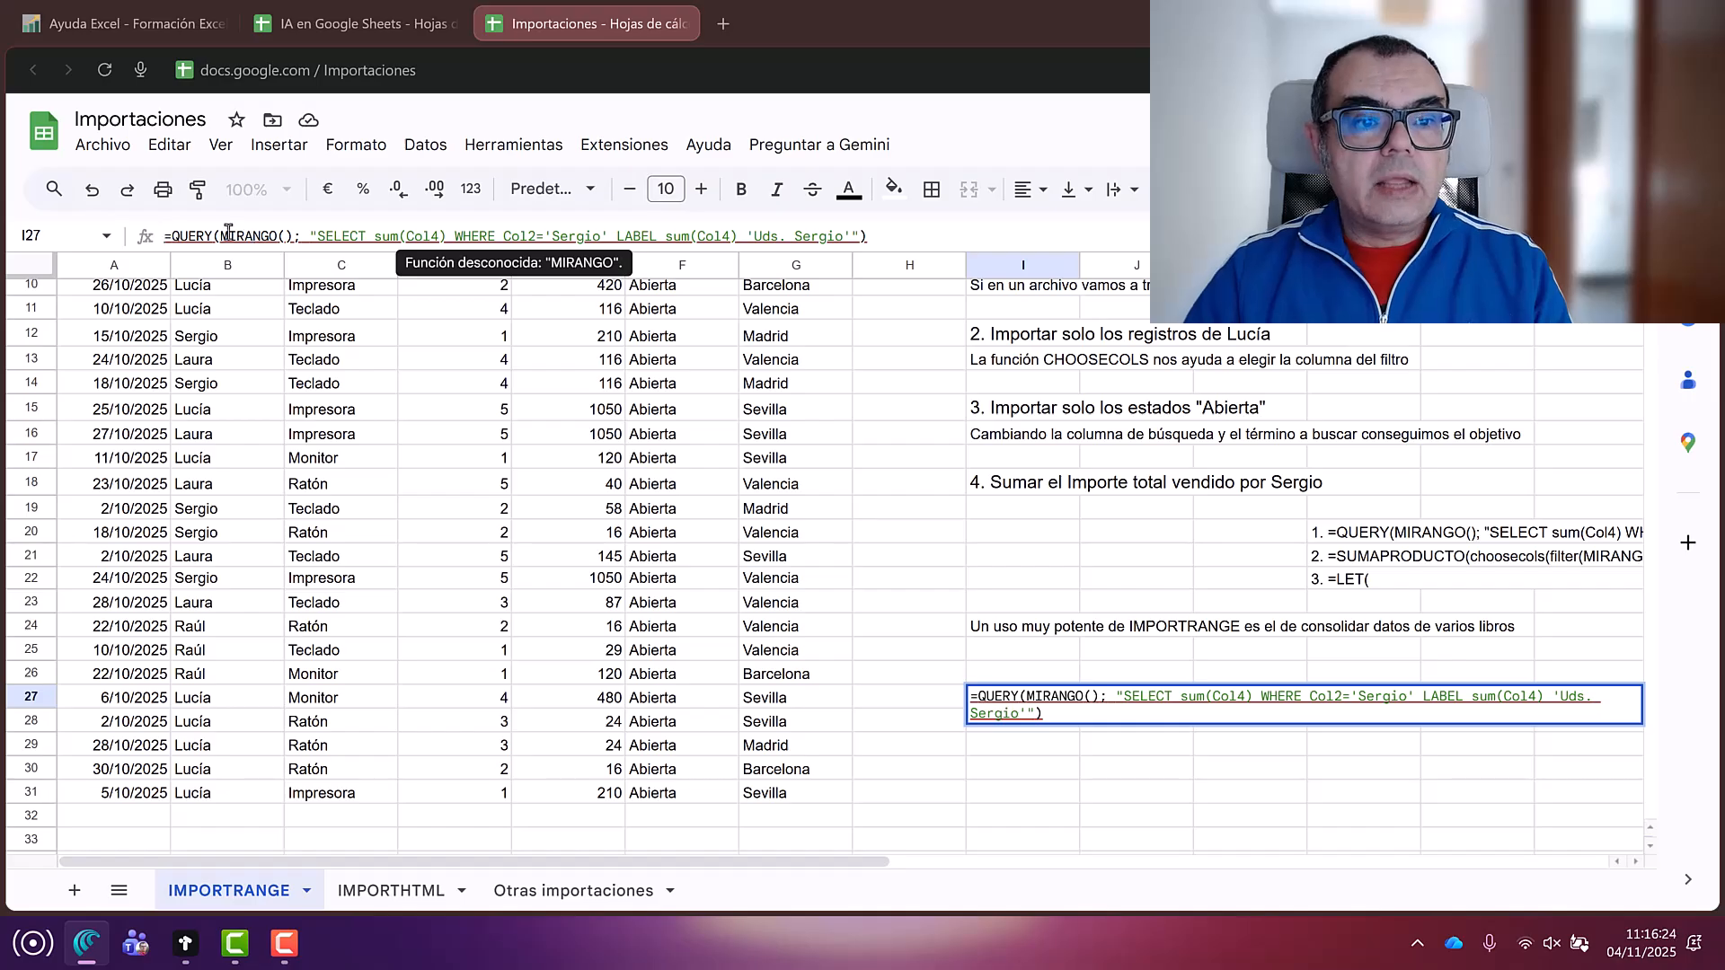
pyautogui.moveTo(220, 234); pyautogui.dragTo(274, 231)
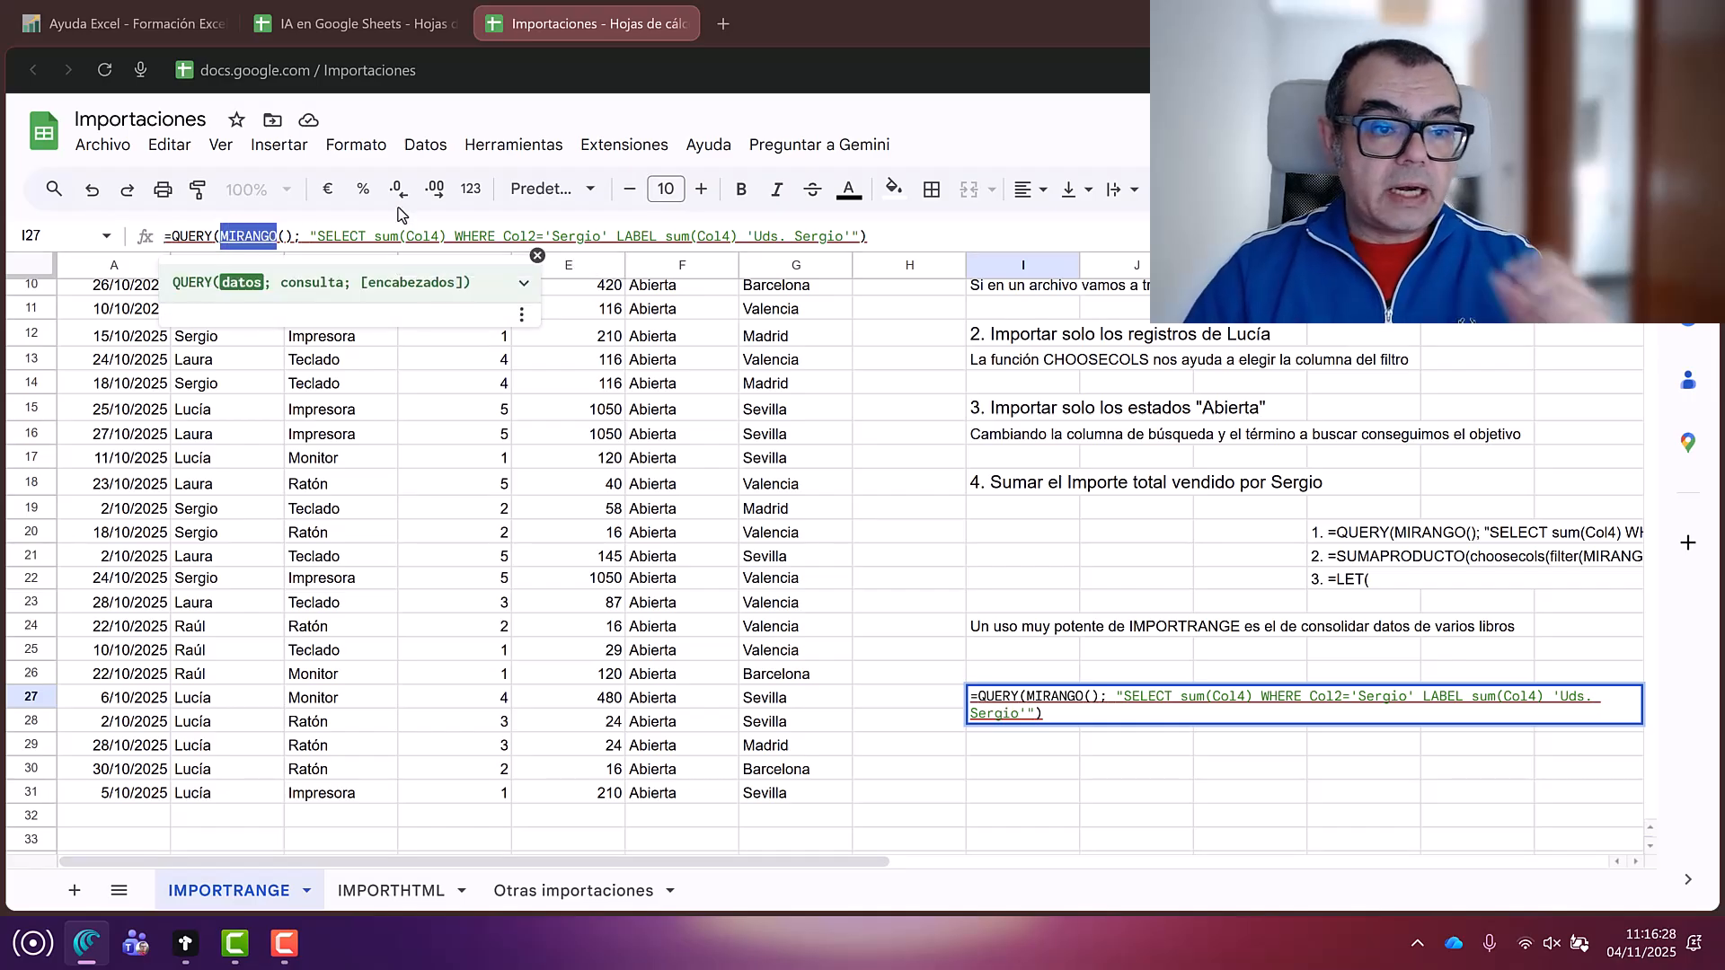
pyautogui.write('TABLAVENTAS')
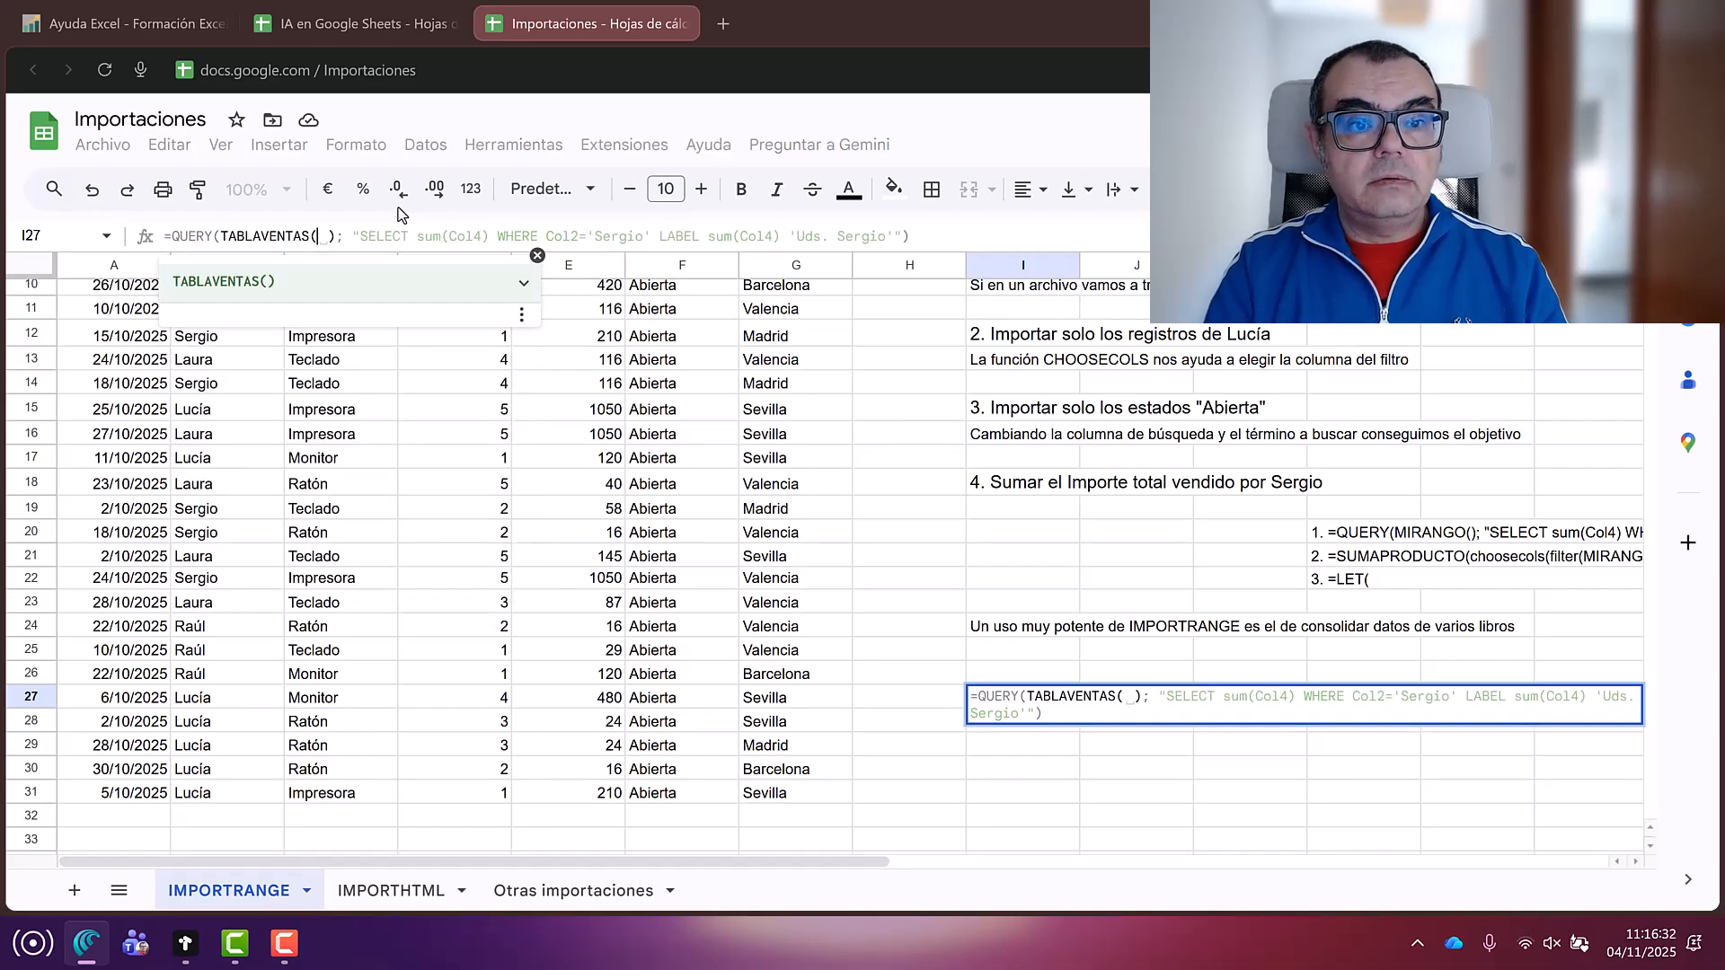
pyautogui.press('Return')
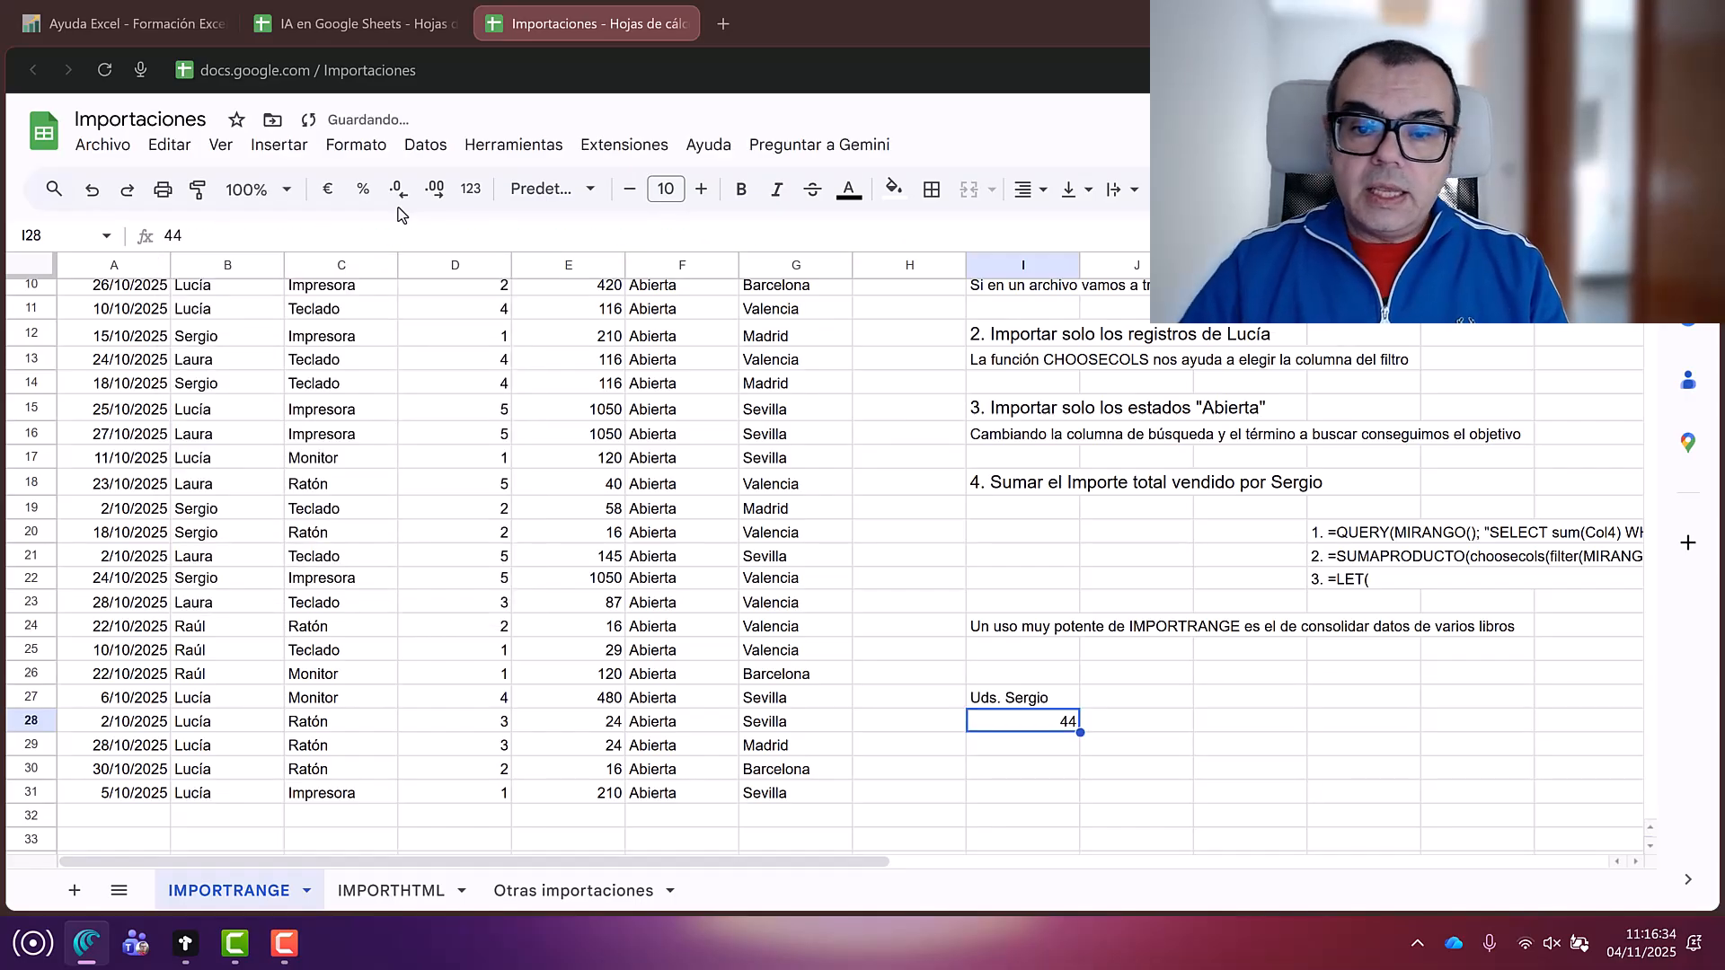
pyautogui.click(1033, 706)
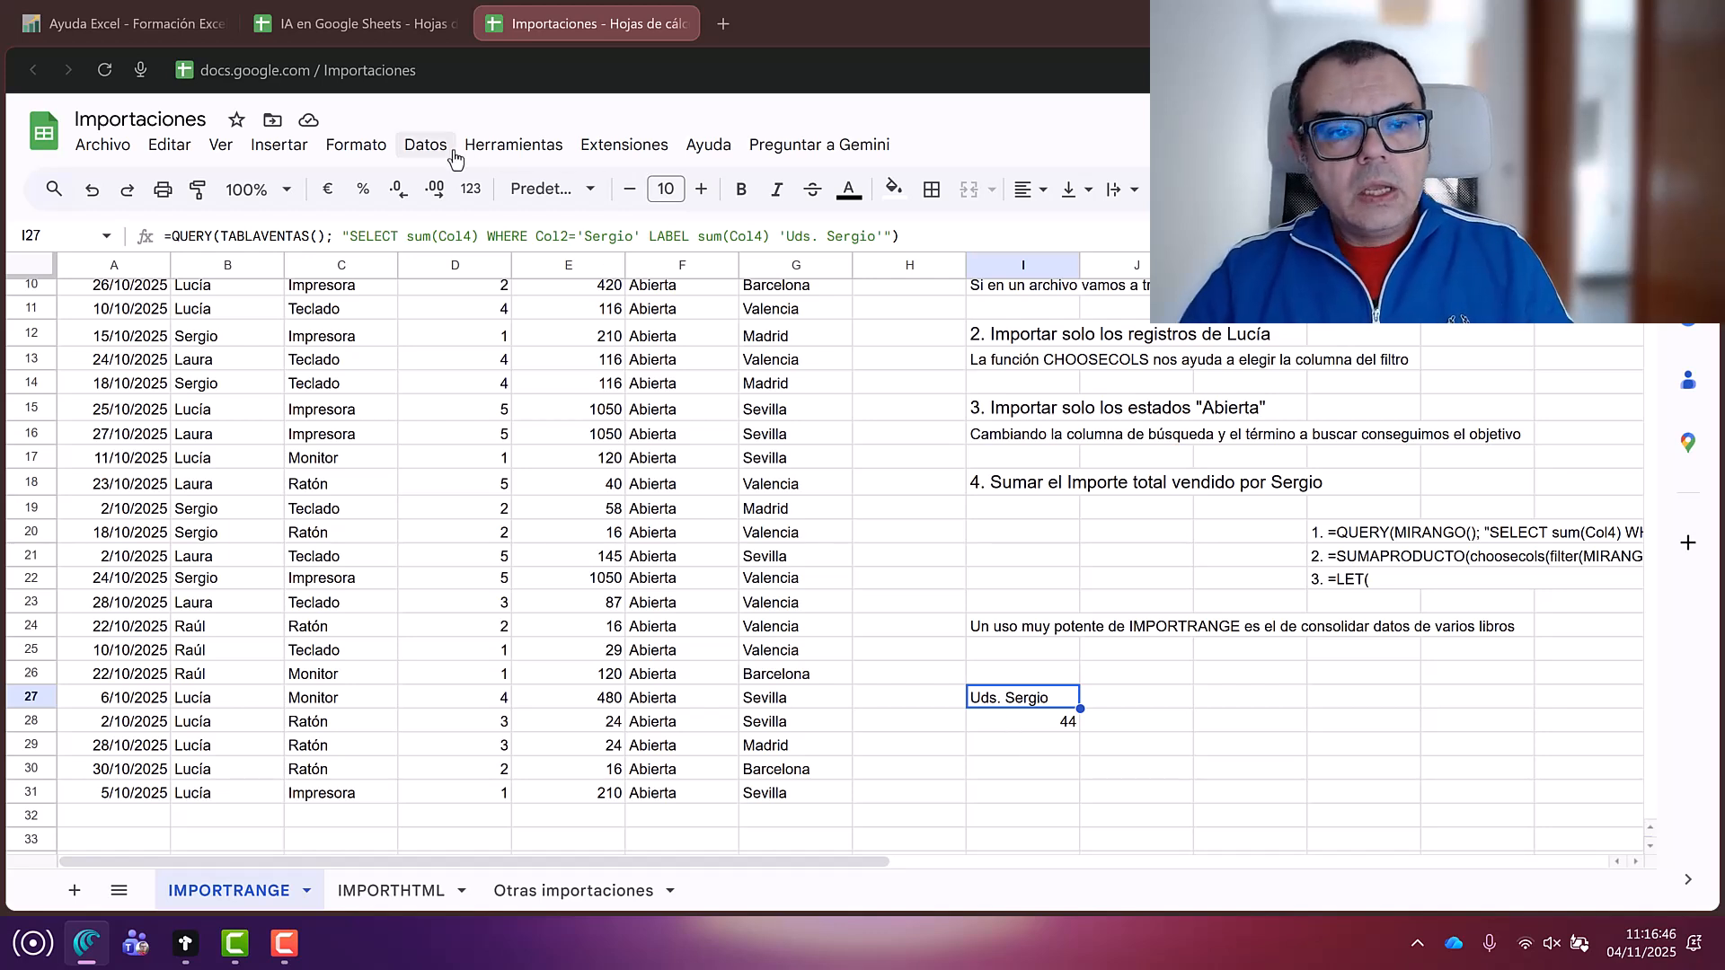
pyautogui.click(175, 236)
pyautogui.moveTo(175, 236); pyautogui.dragTo(207, 235)
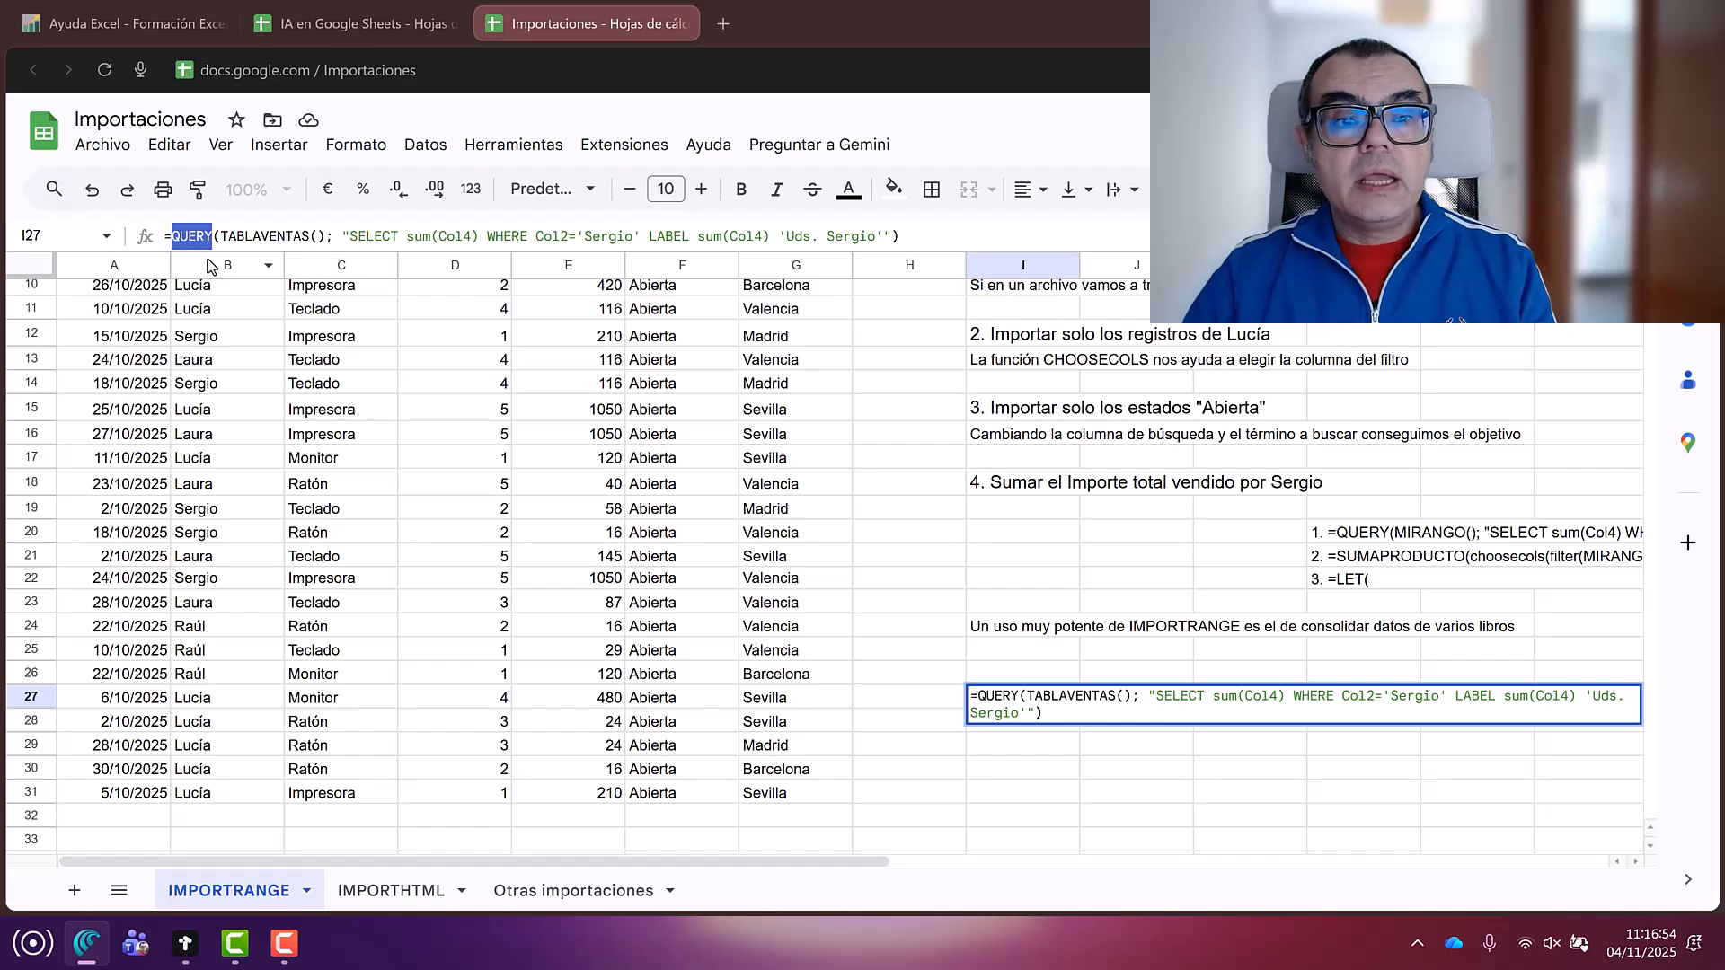
pyautogui.moveTo(219, 236); pyautogui.dragTo(325, 236)
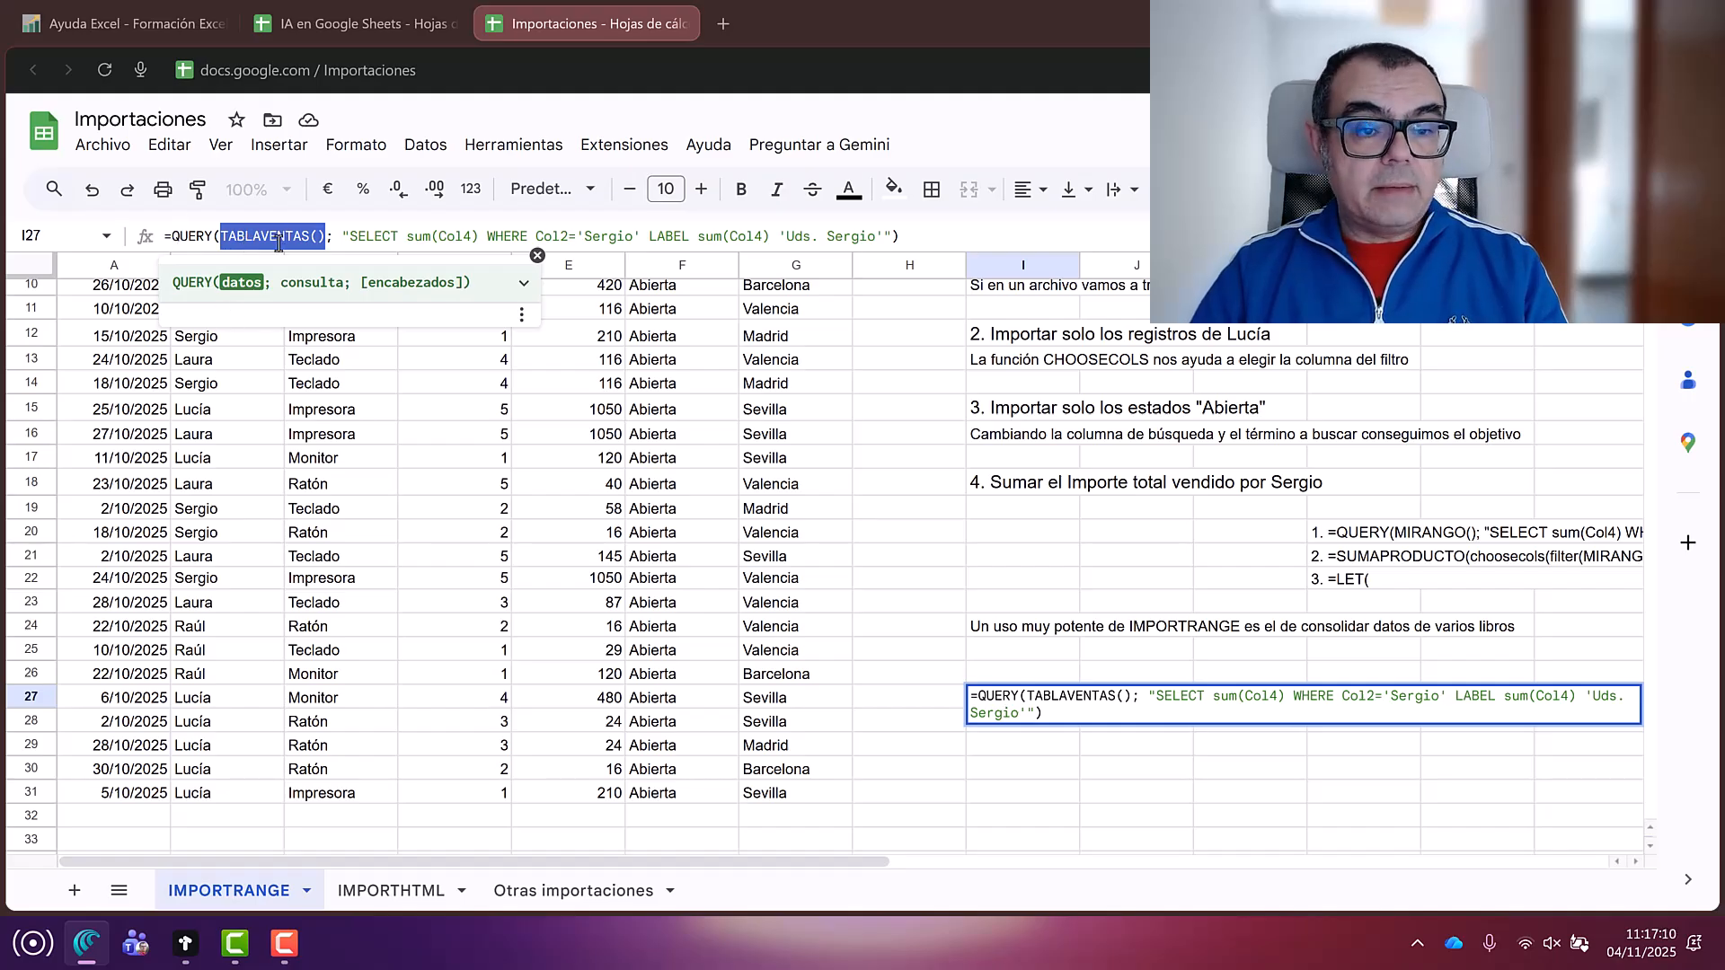
pyautogui.moveTo(366, 237); pyautogui.dragTo(413, 236)
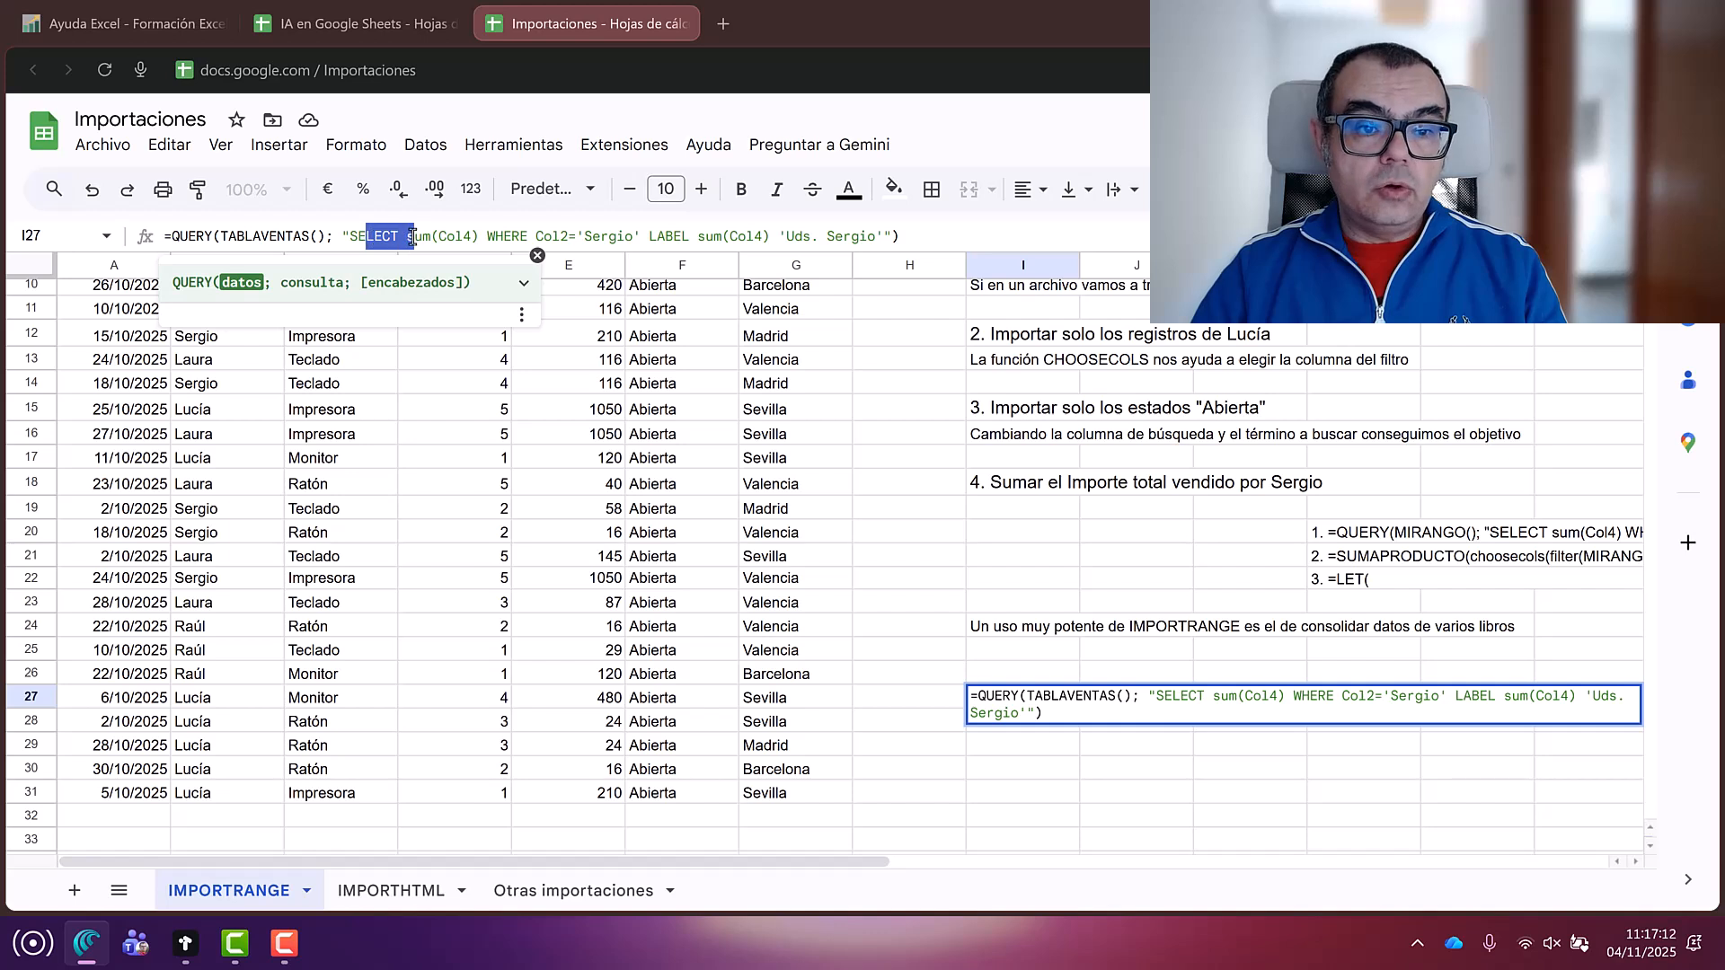
pyautogui.click(409, 237)
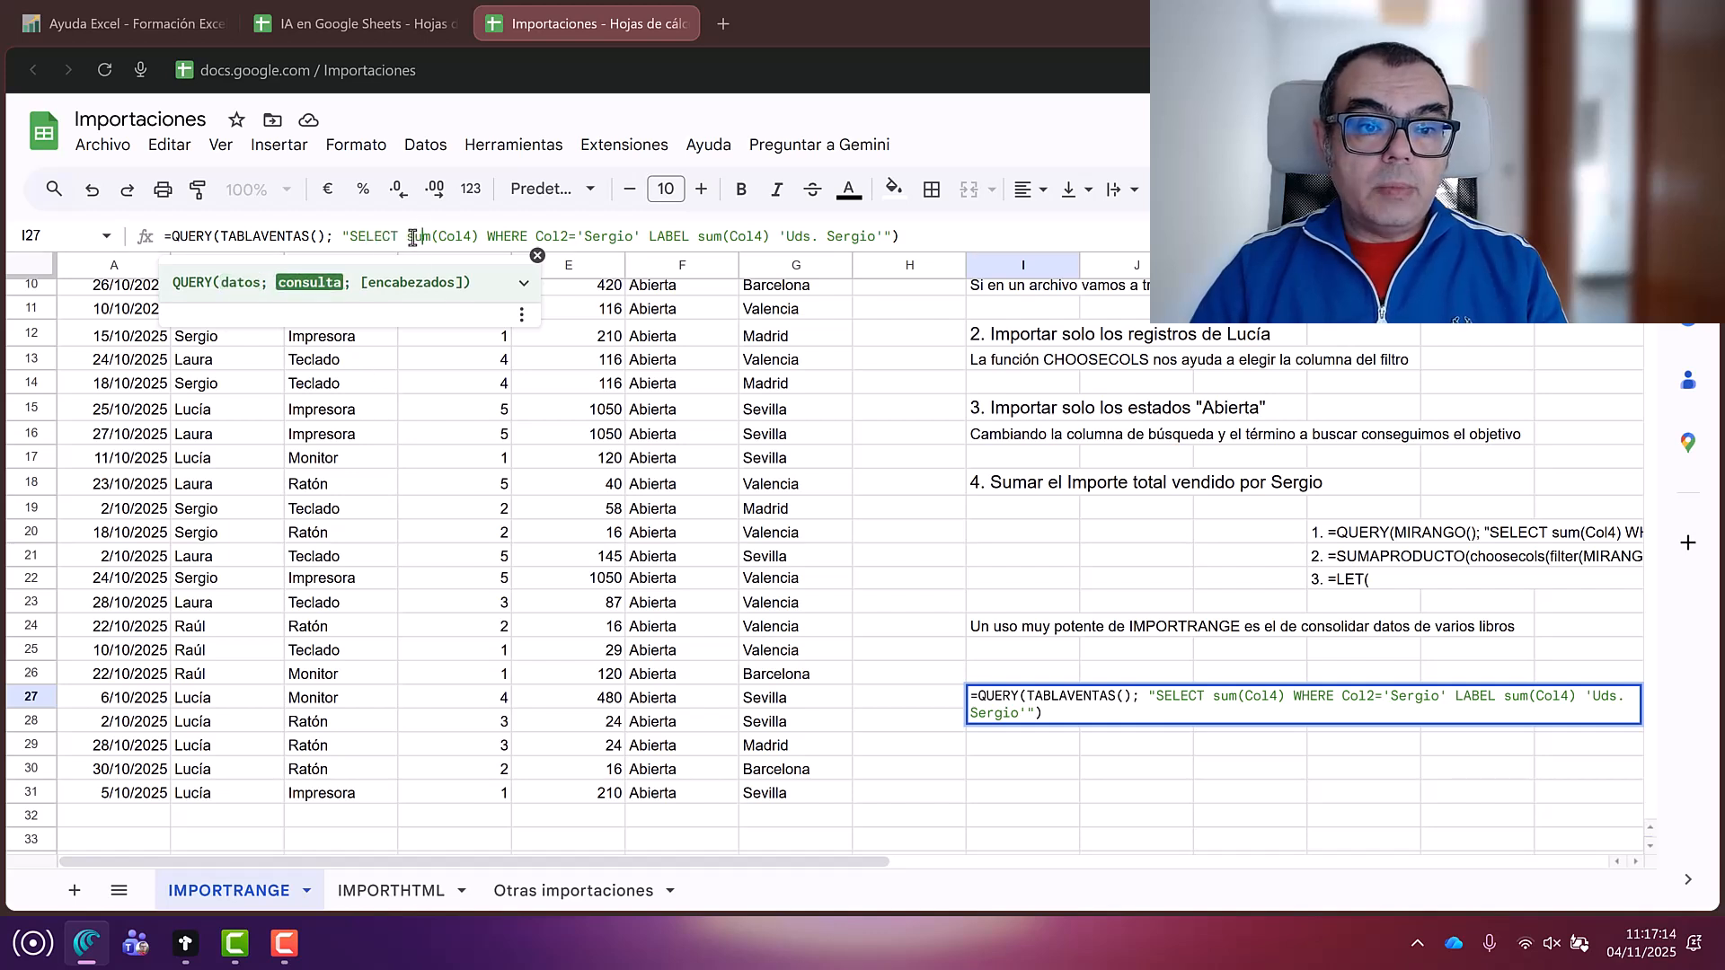
pyautogui.moveTo(406, 236); pyautogui.dragTo(478, 250)
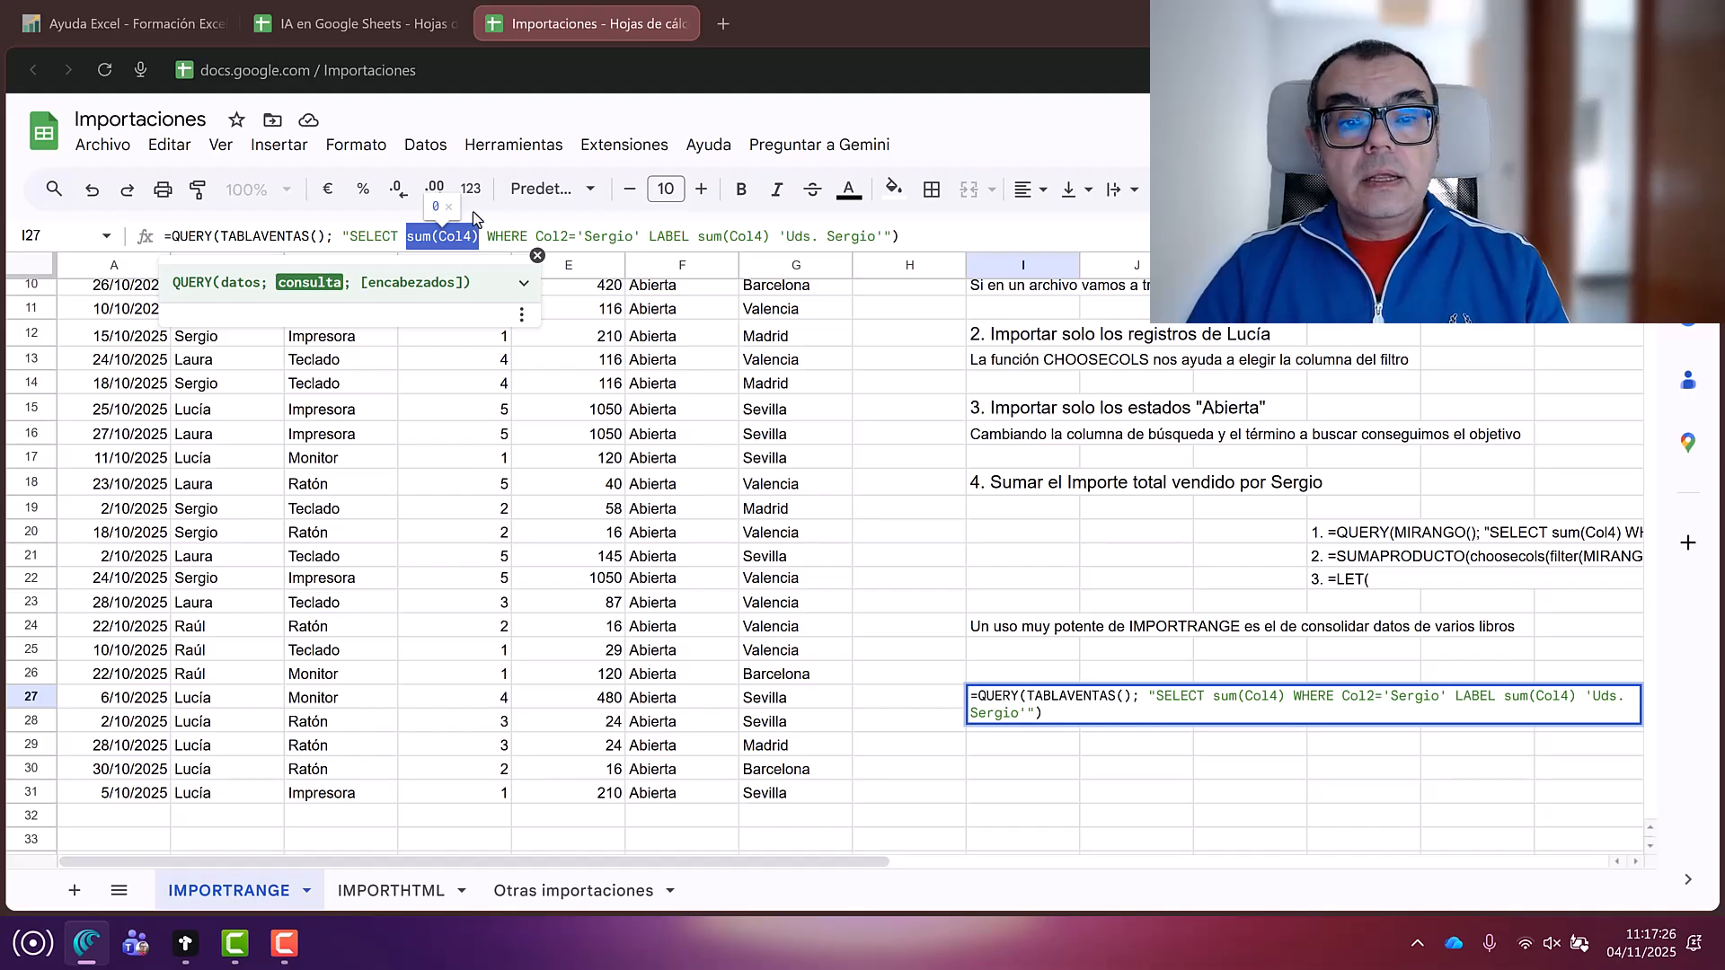
pyautogui.moveTo(495, 236); pyautogui.dragTo(576, 236)
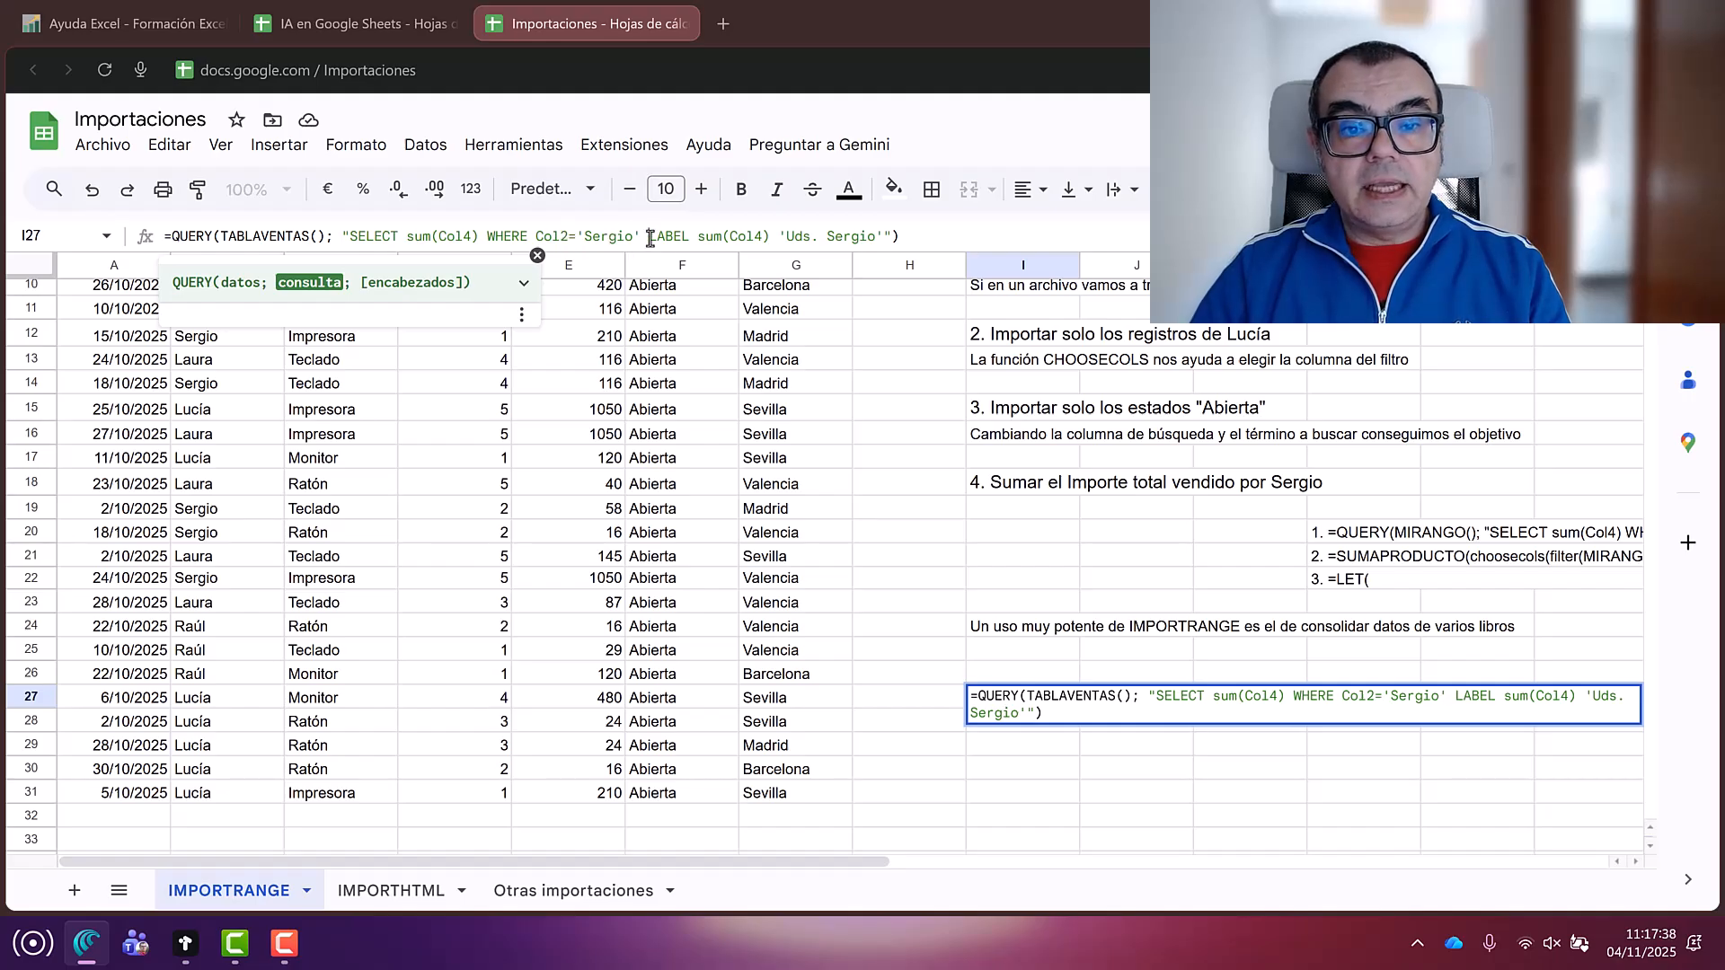
pyautogui.moveTo(647, 239); pyautogui.dragTo(687, 239)
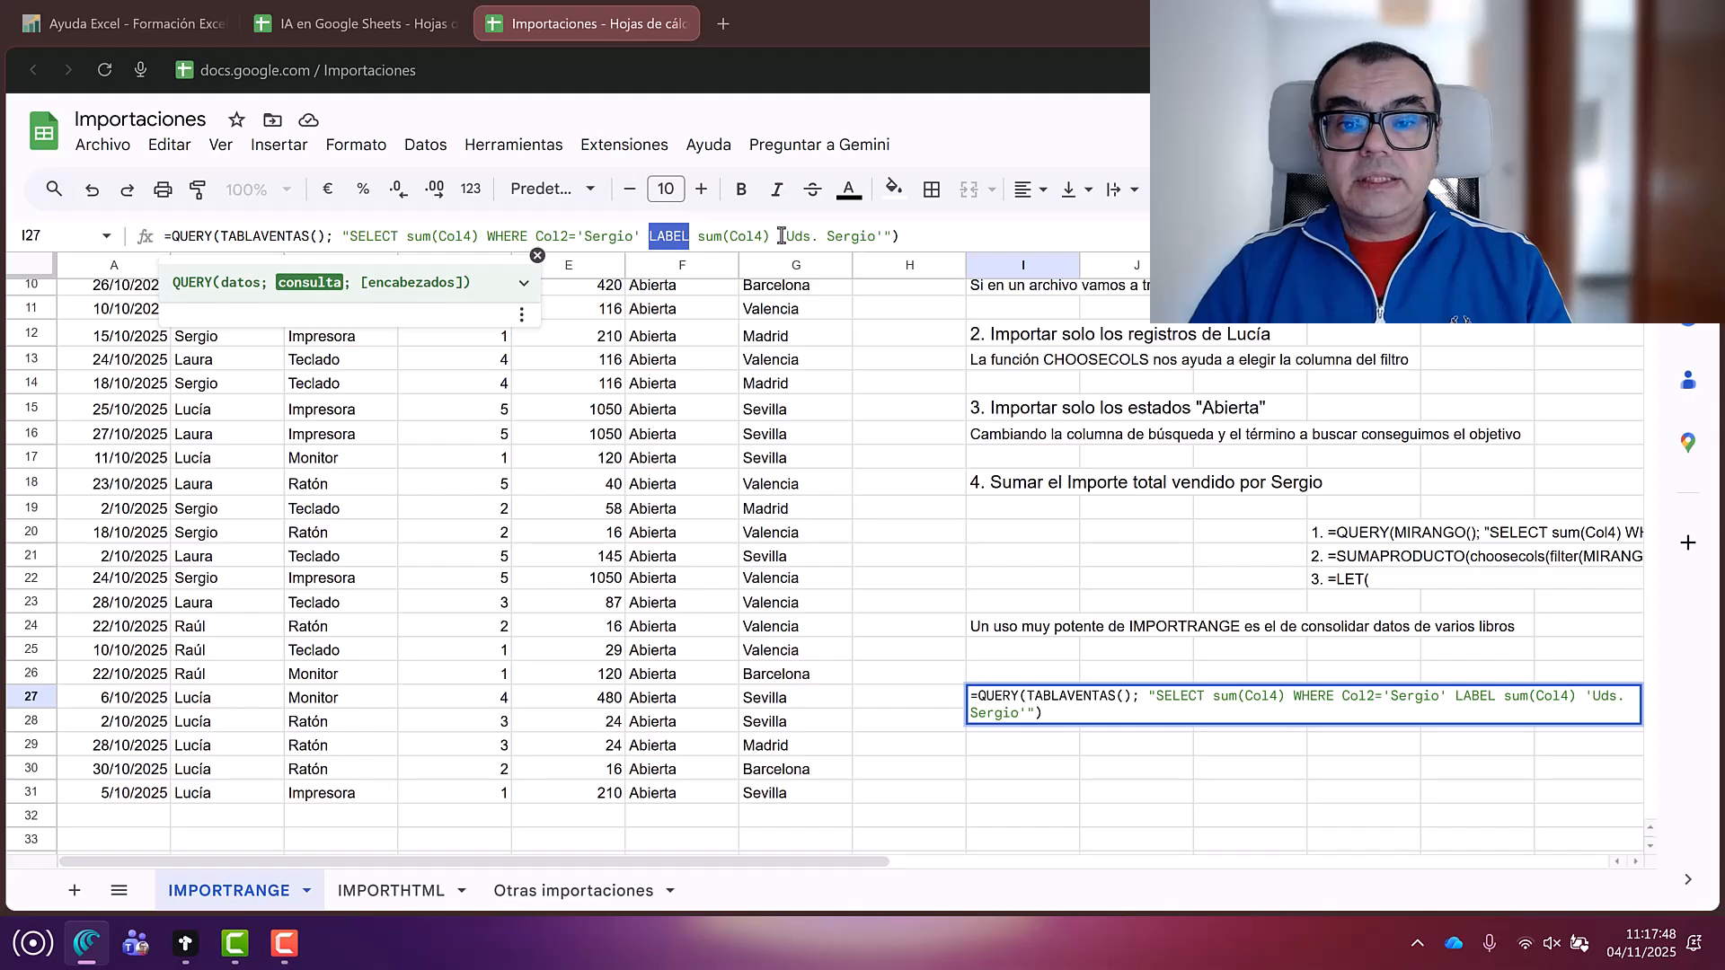
pyautogui.moveTo(779, 235); pyautogui.dragTo(876, 240)
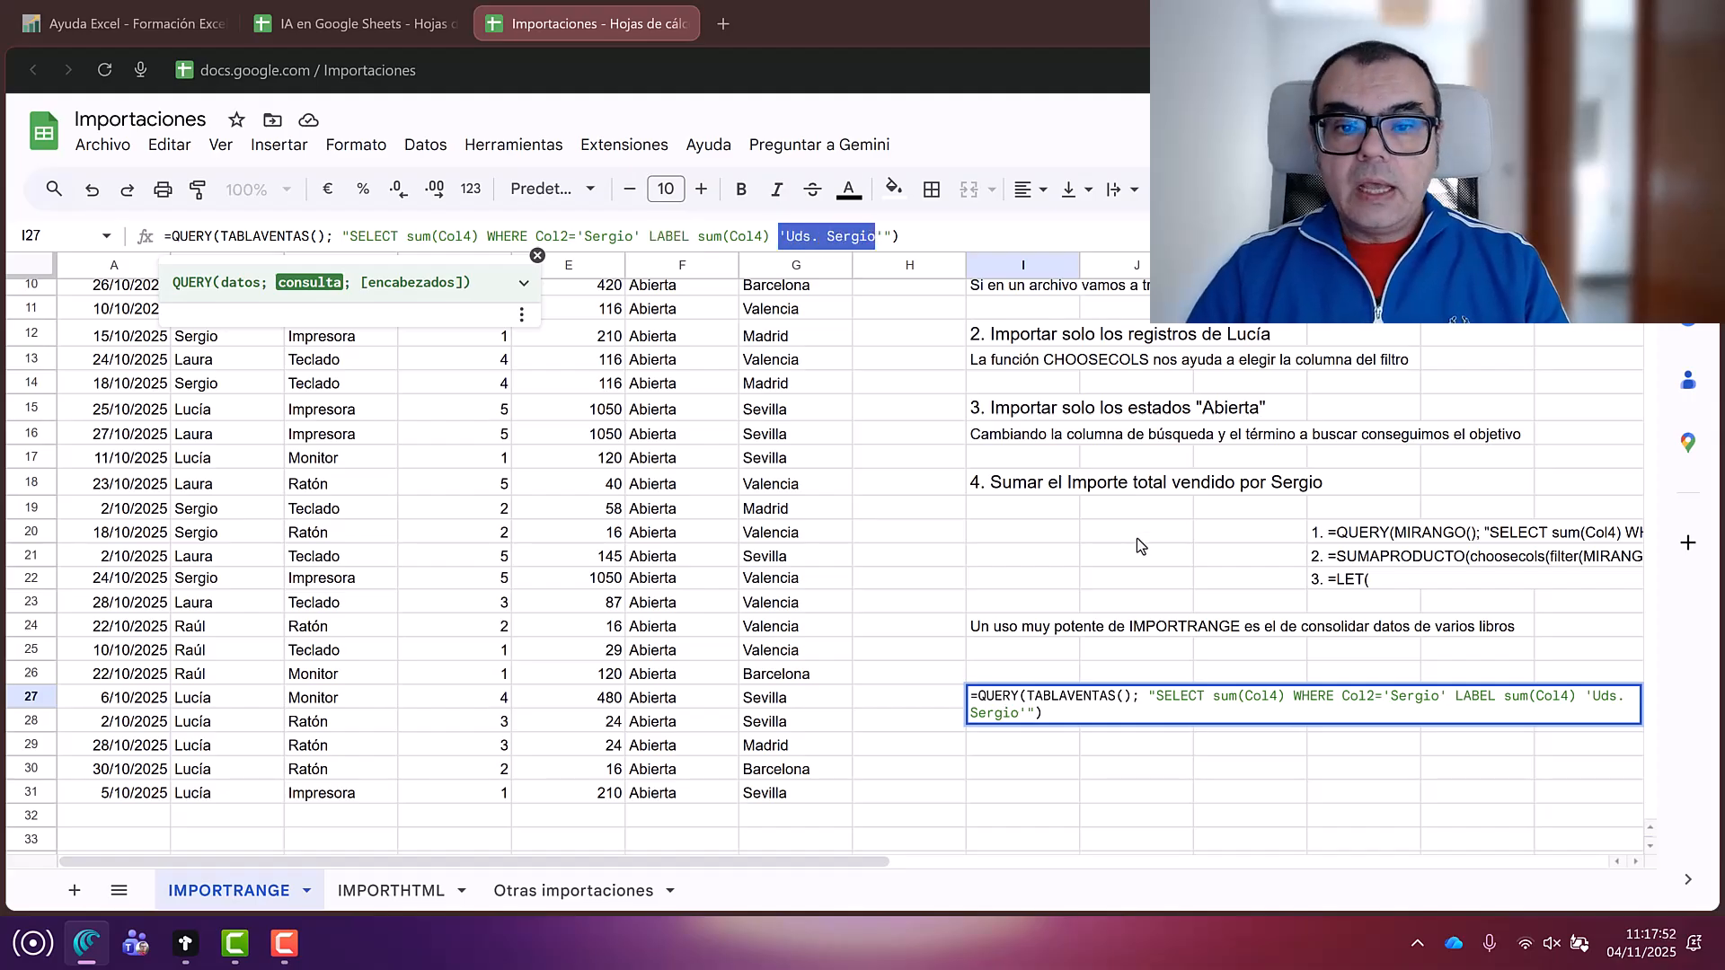
pyautogui.press('Return')
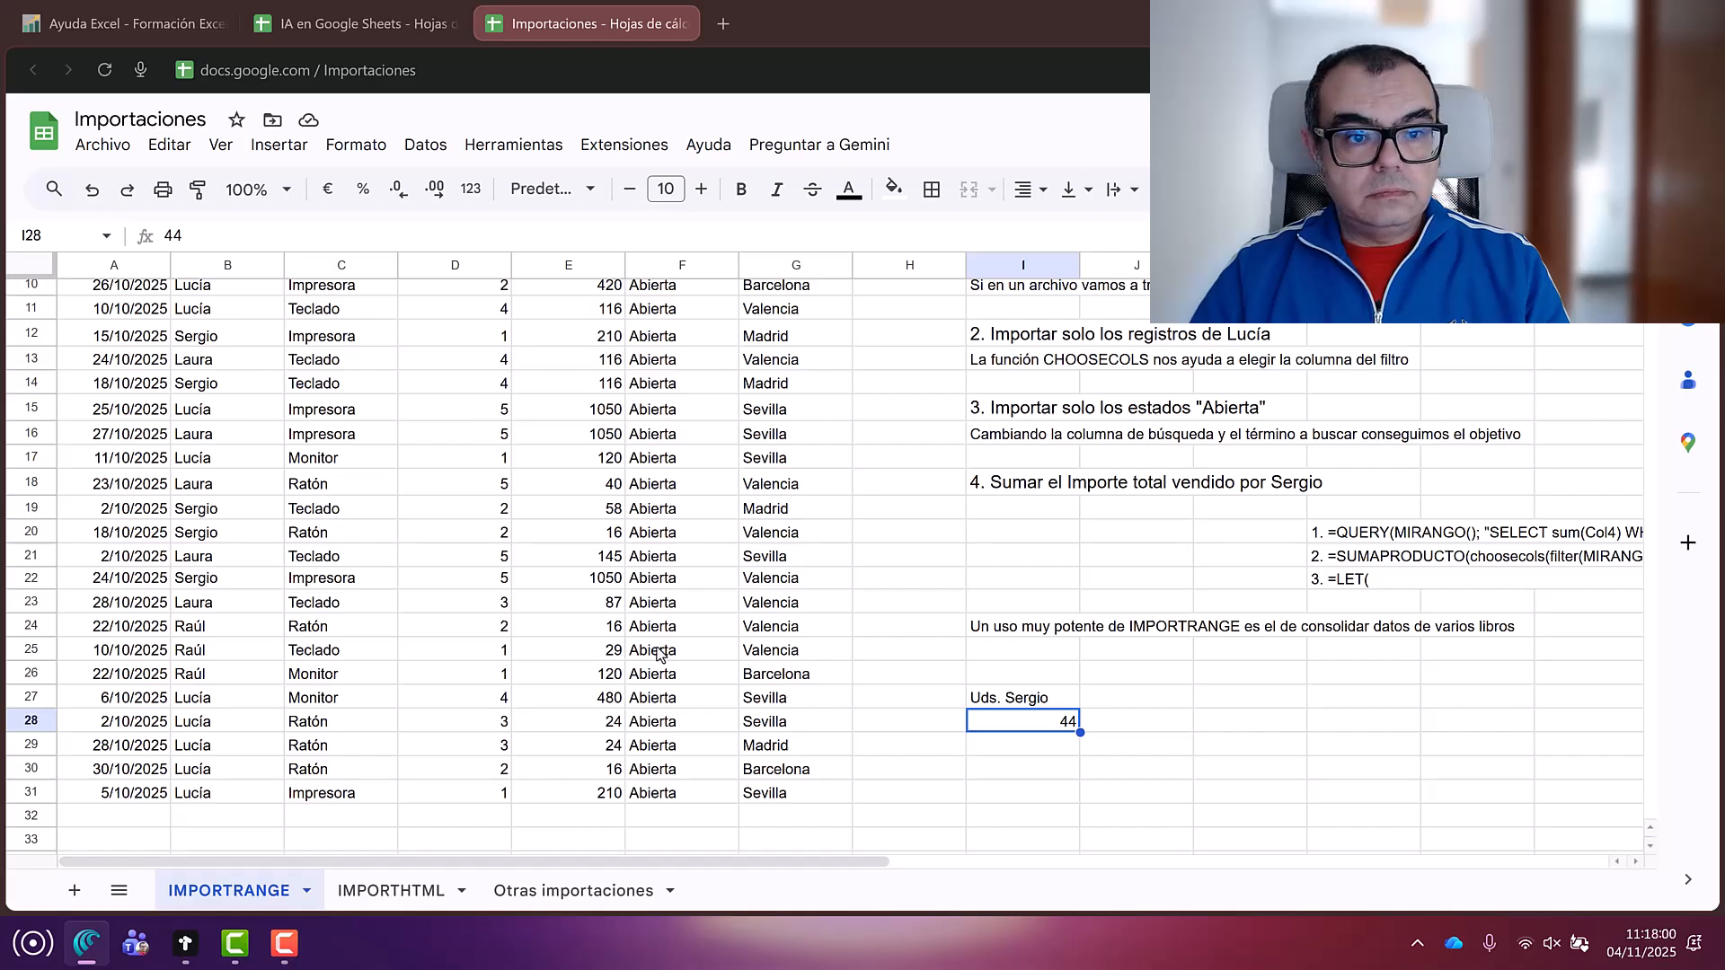
# Step: Copy the =SUMAPRODUCTO formula text from the L21 note without changing the cell
pyautogui.scroll(2, 658, 653)
pyautogui.scroll(-2, 658, 653)
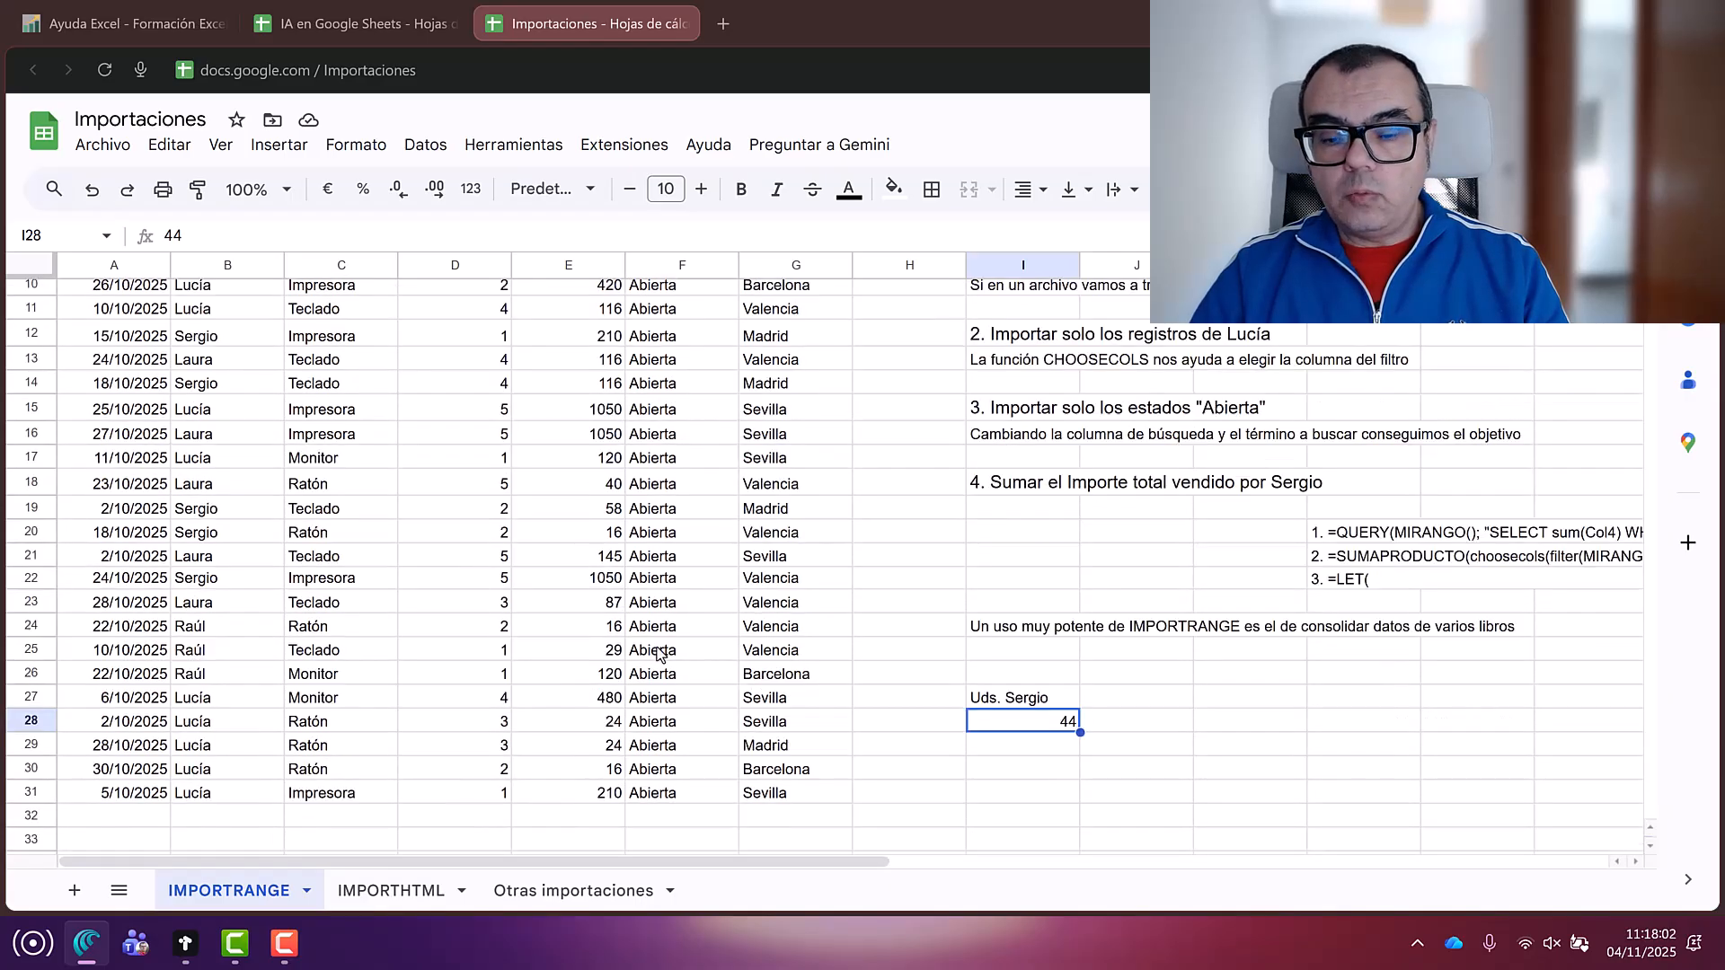
pyautogui.click(1336, 561)
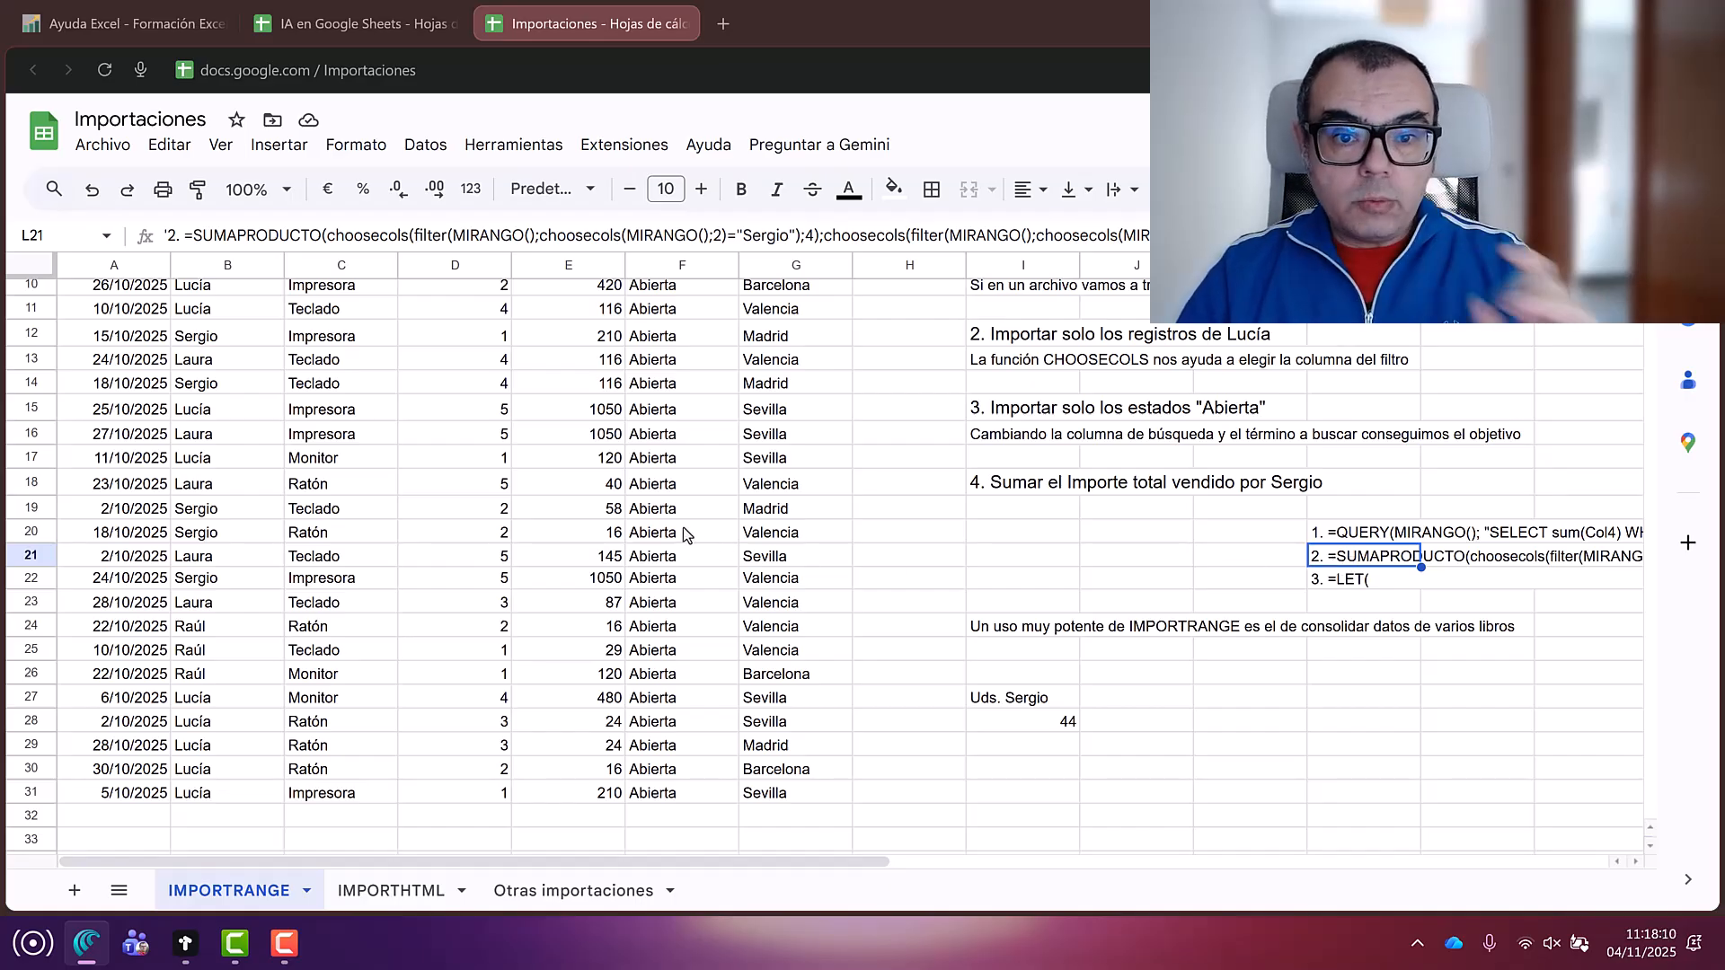
pyautogui.scroll(5, 616, 555)
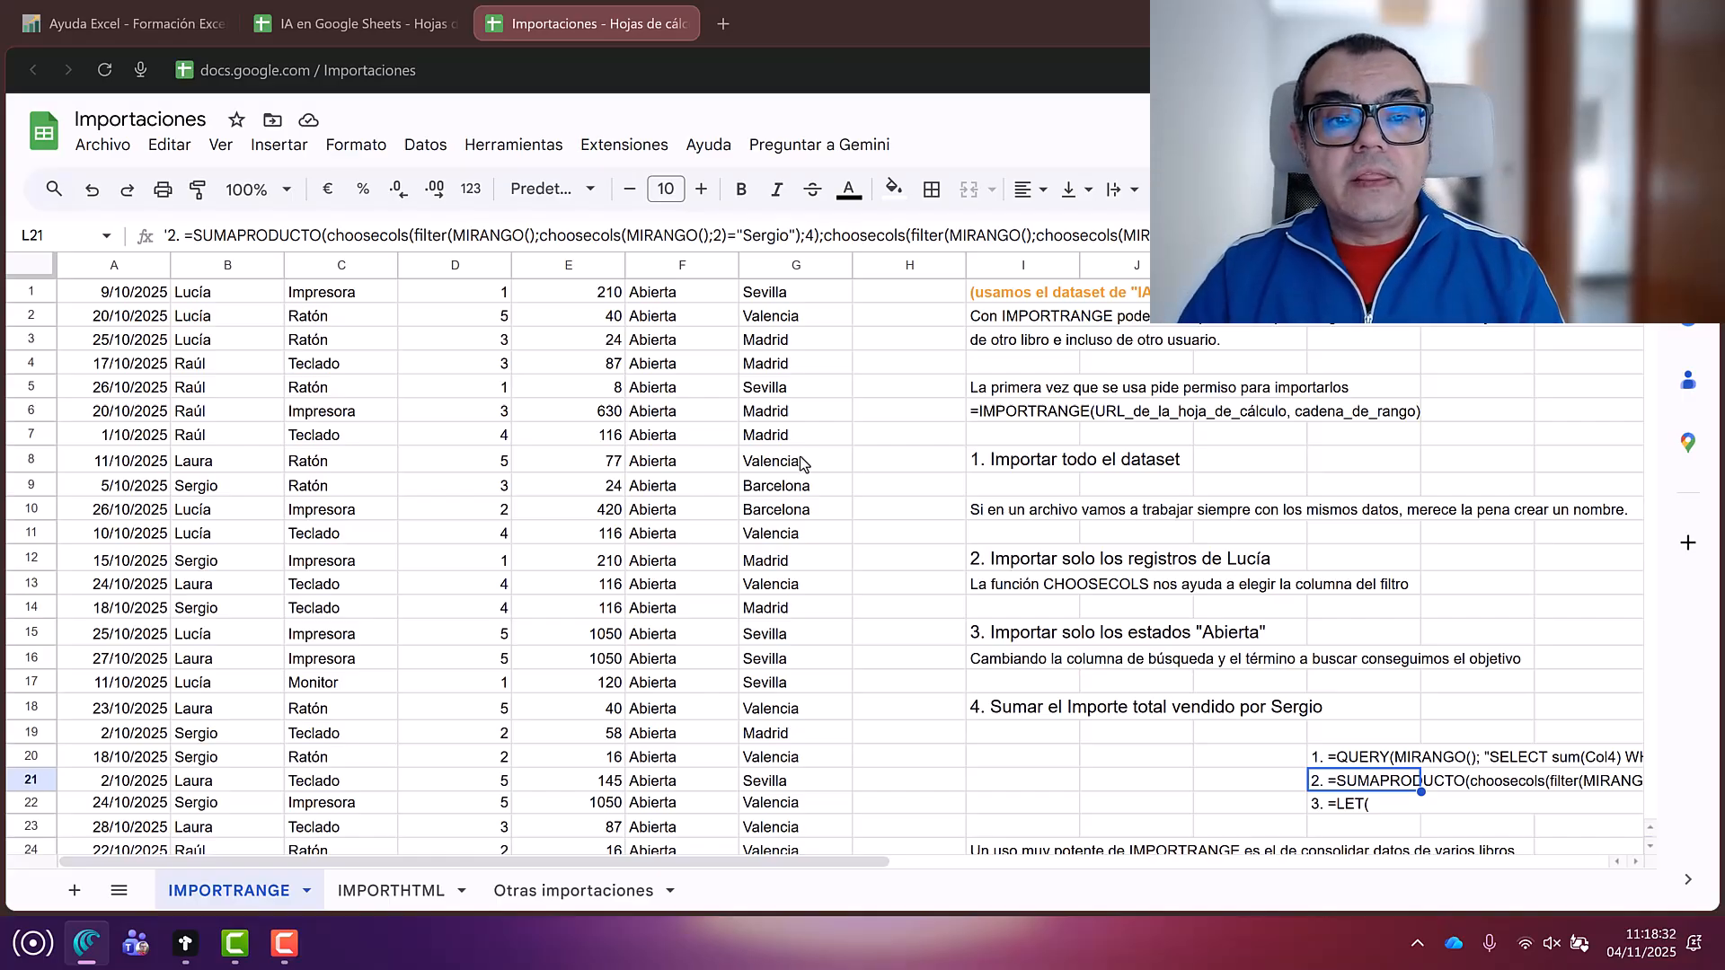
pyautogui.moveTo(193, 235); pyautogui.dragTo(310, 233)
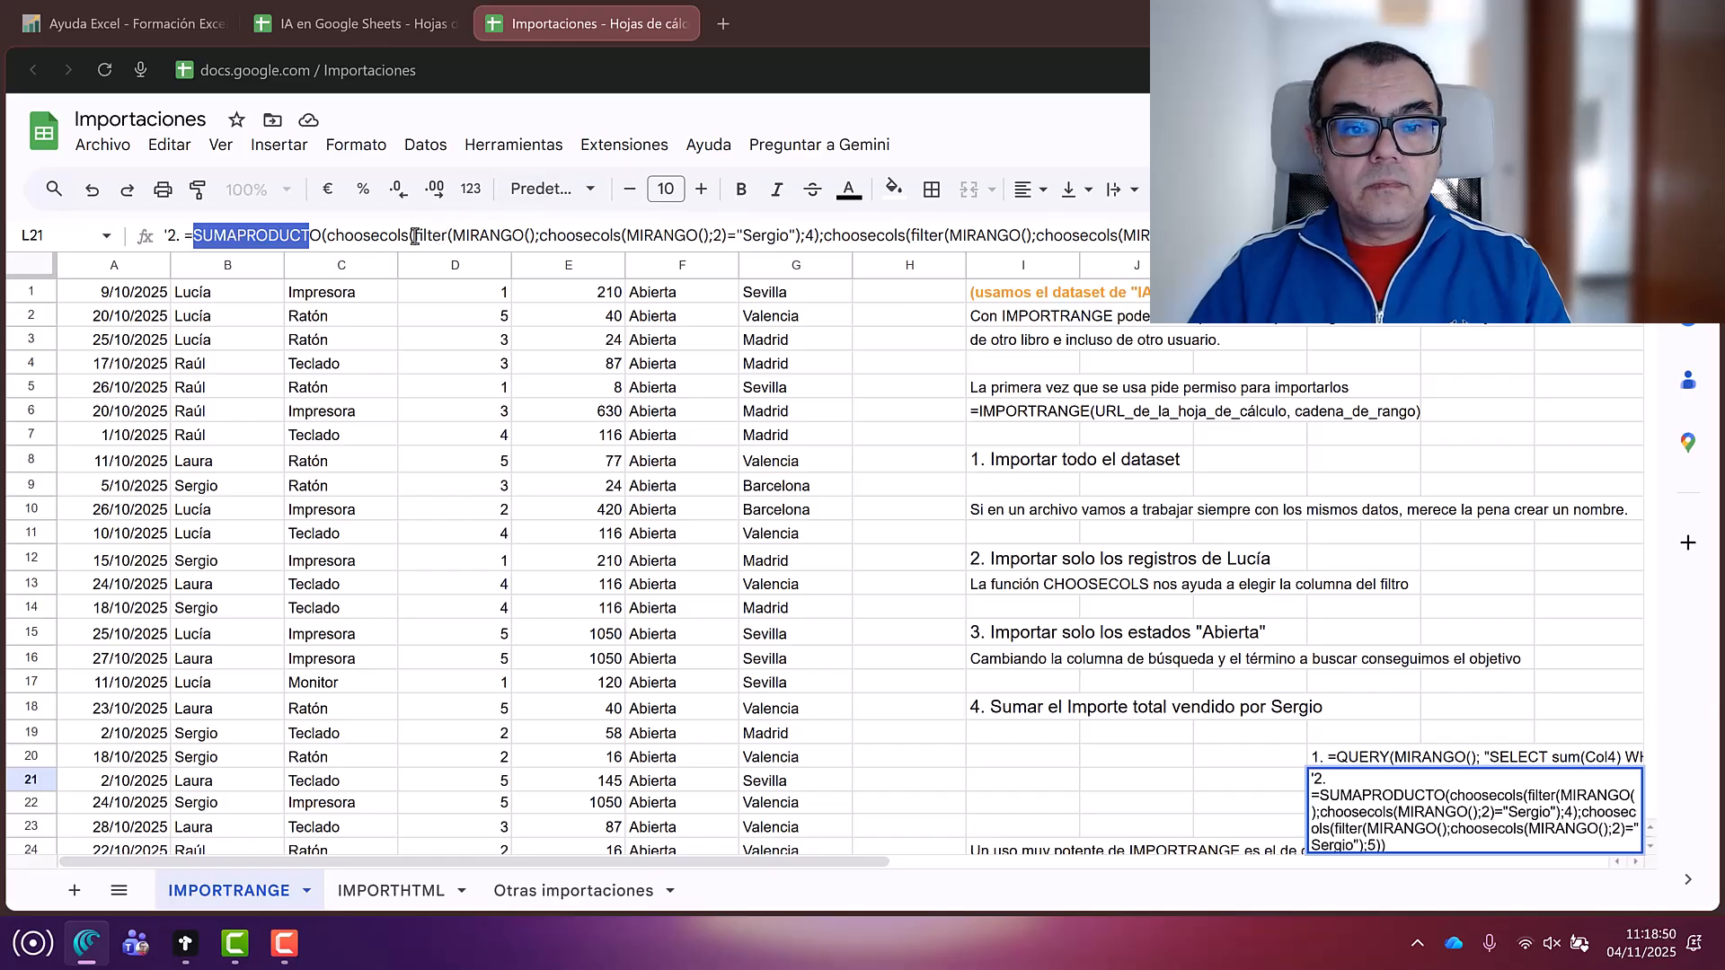
pyautogui.moveTo(427, 235); pyautogui.dragTo(463, 235)
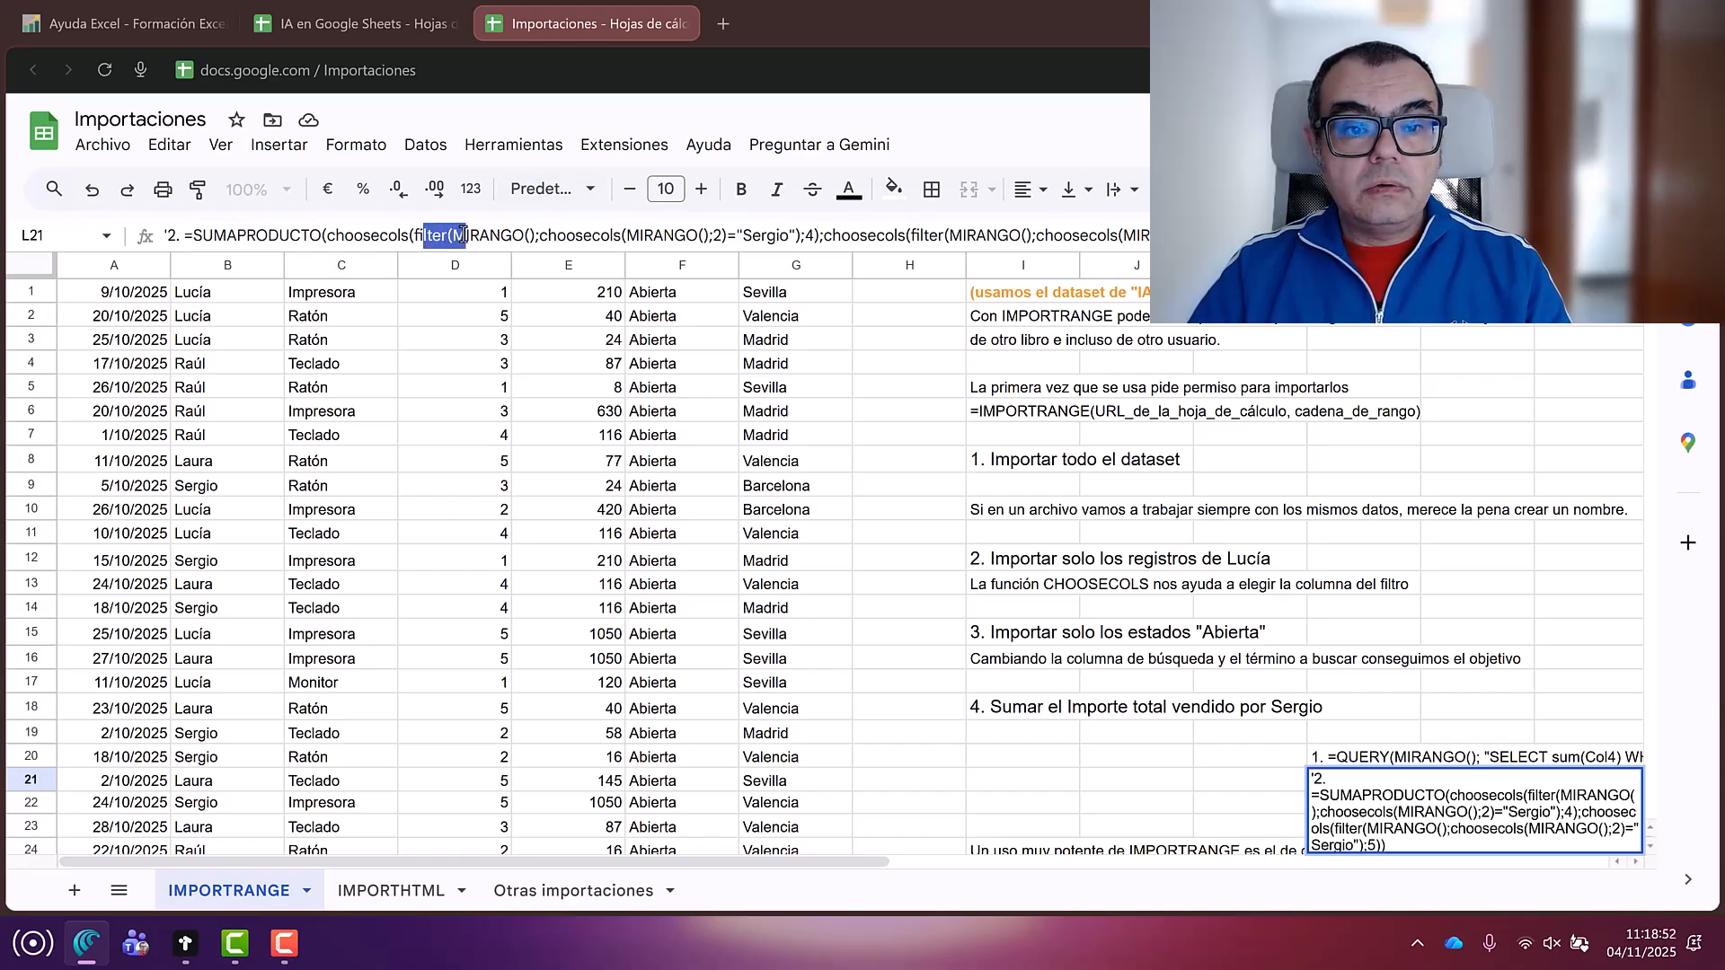
pyautogui.click(428, 235)
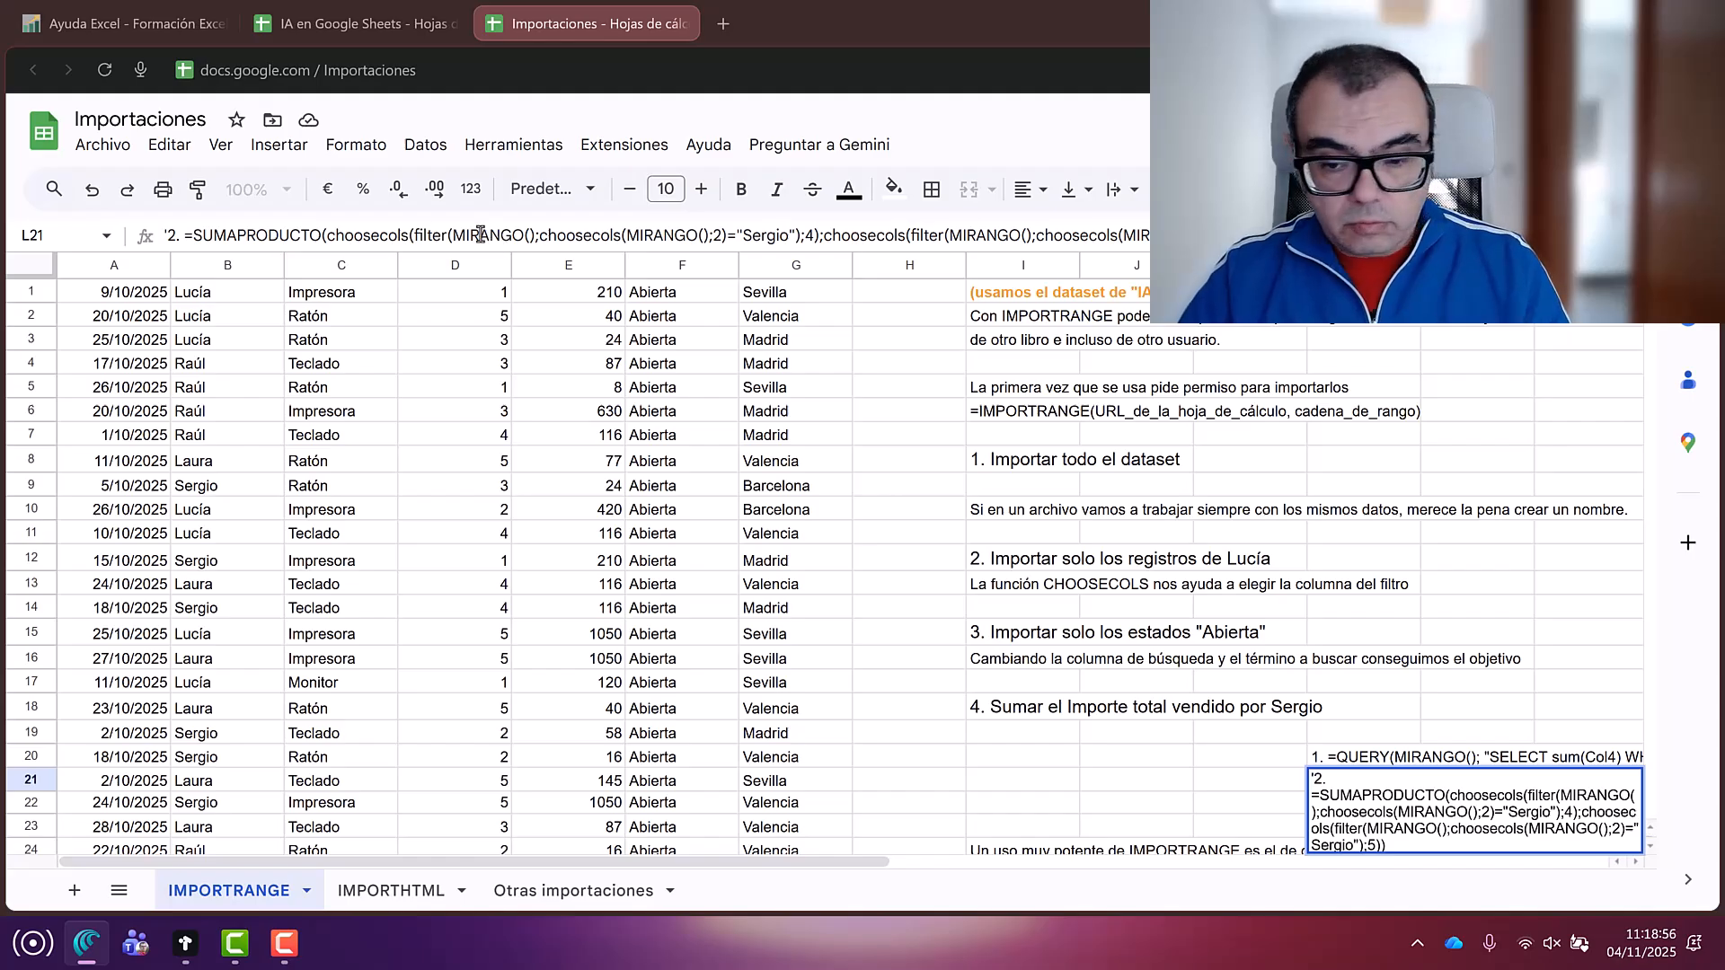
pyautogui.press('Escape')
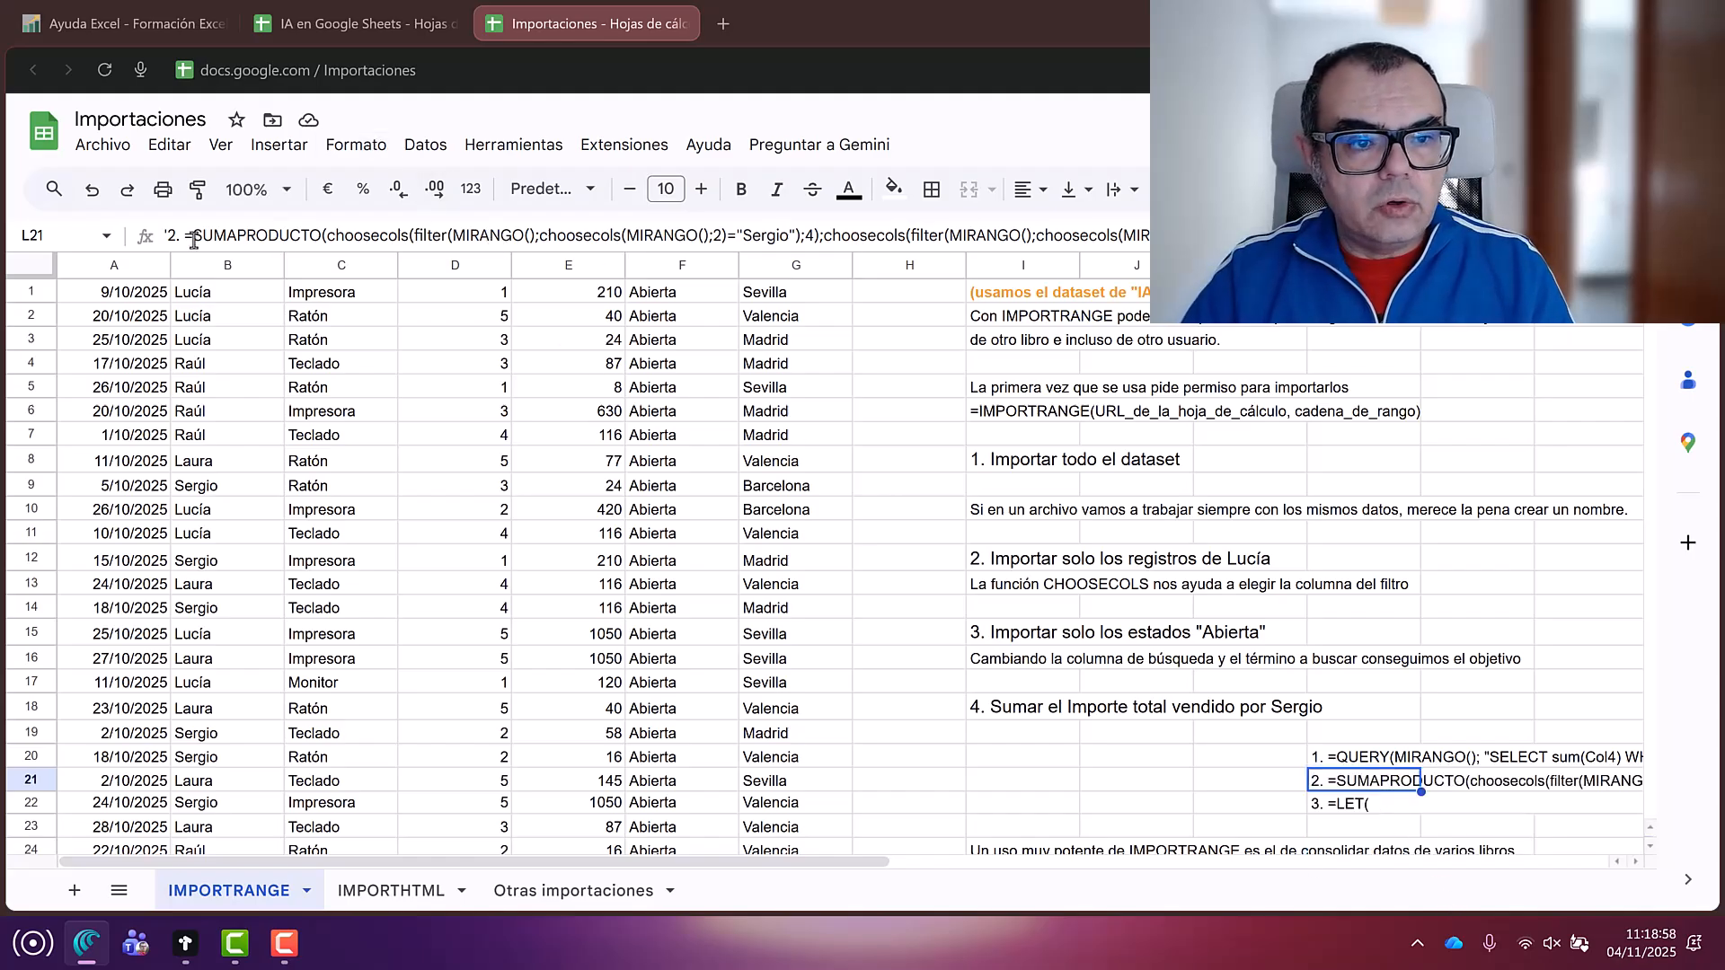
pyautogui.moveTo(184, 236); pyautogui.dragTo(1168, 235)
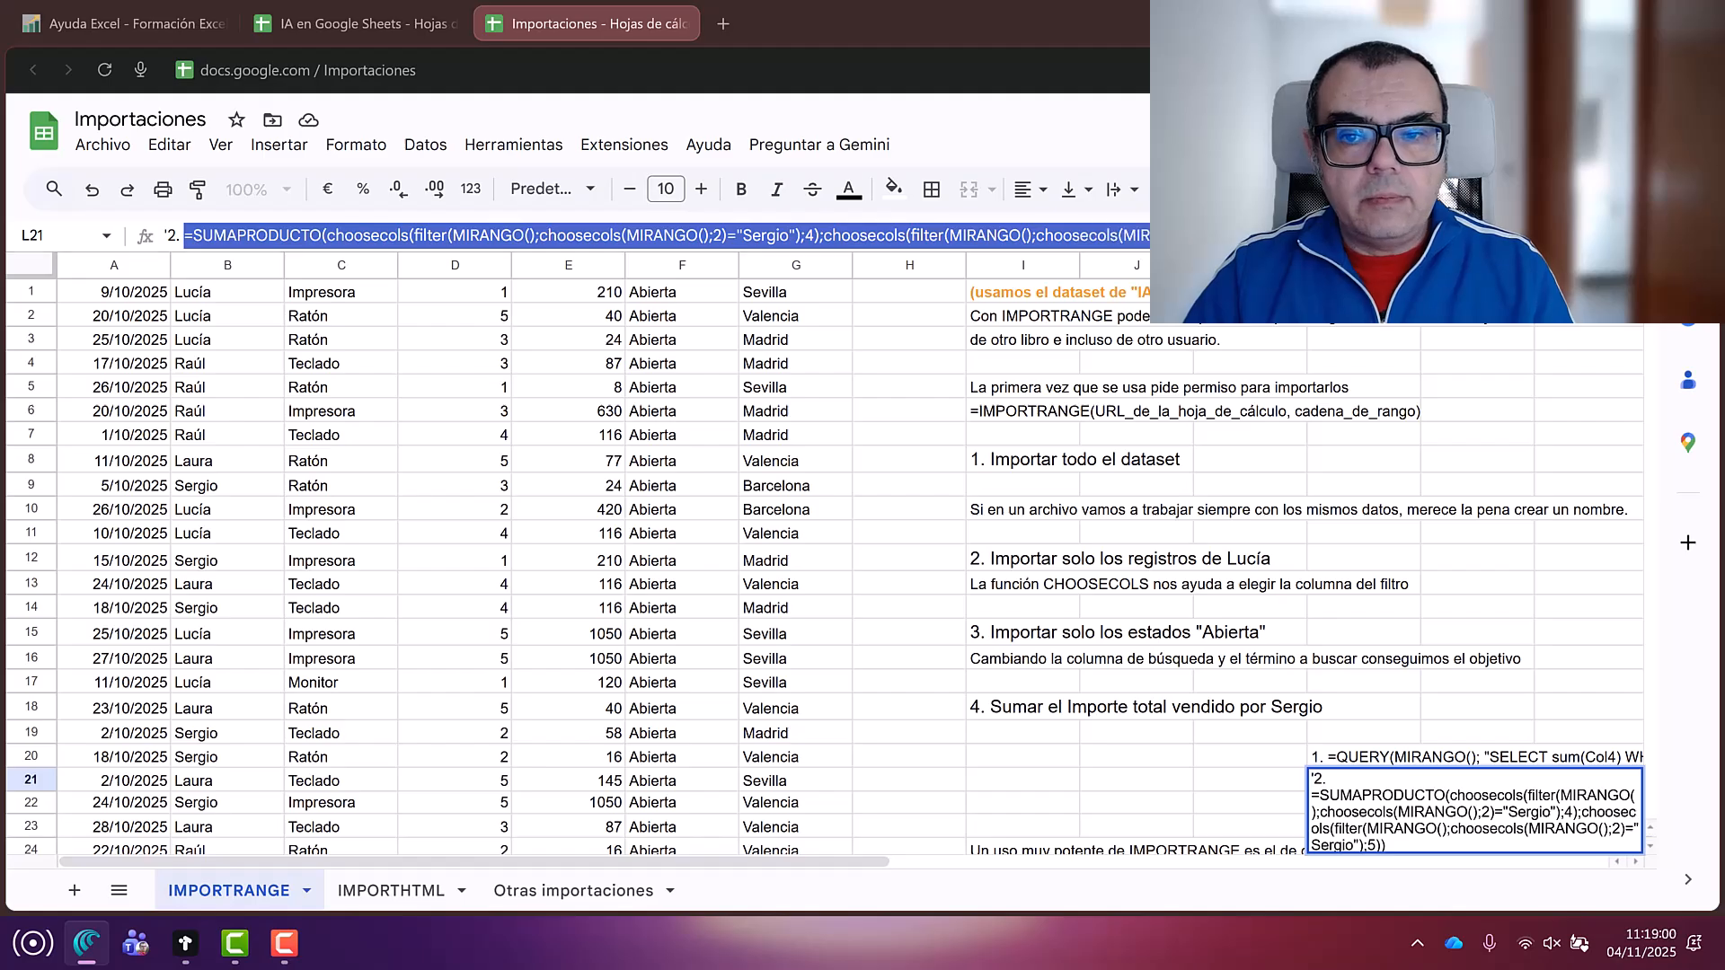
pyautogui.hotkey('ctrl', 'c')
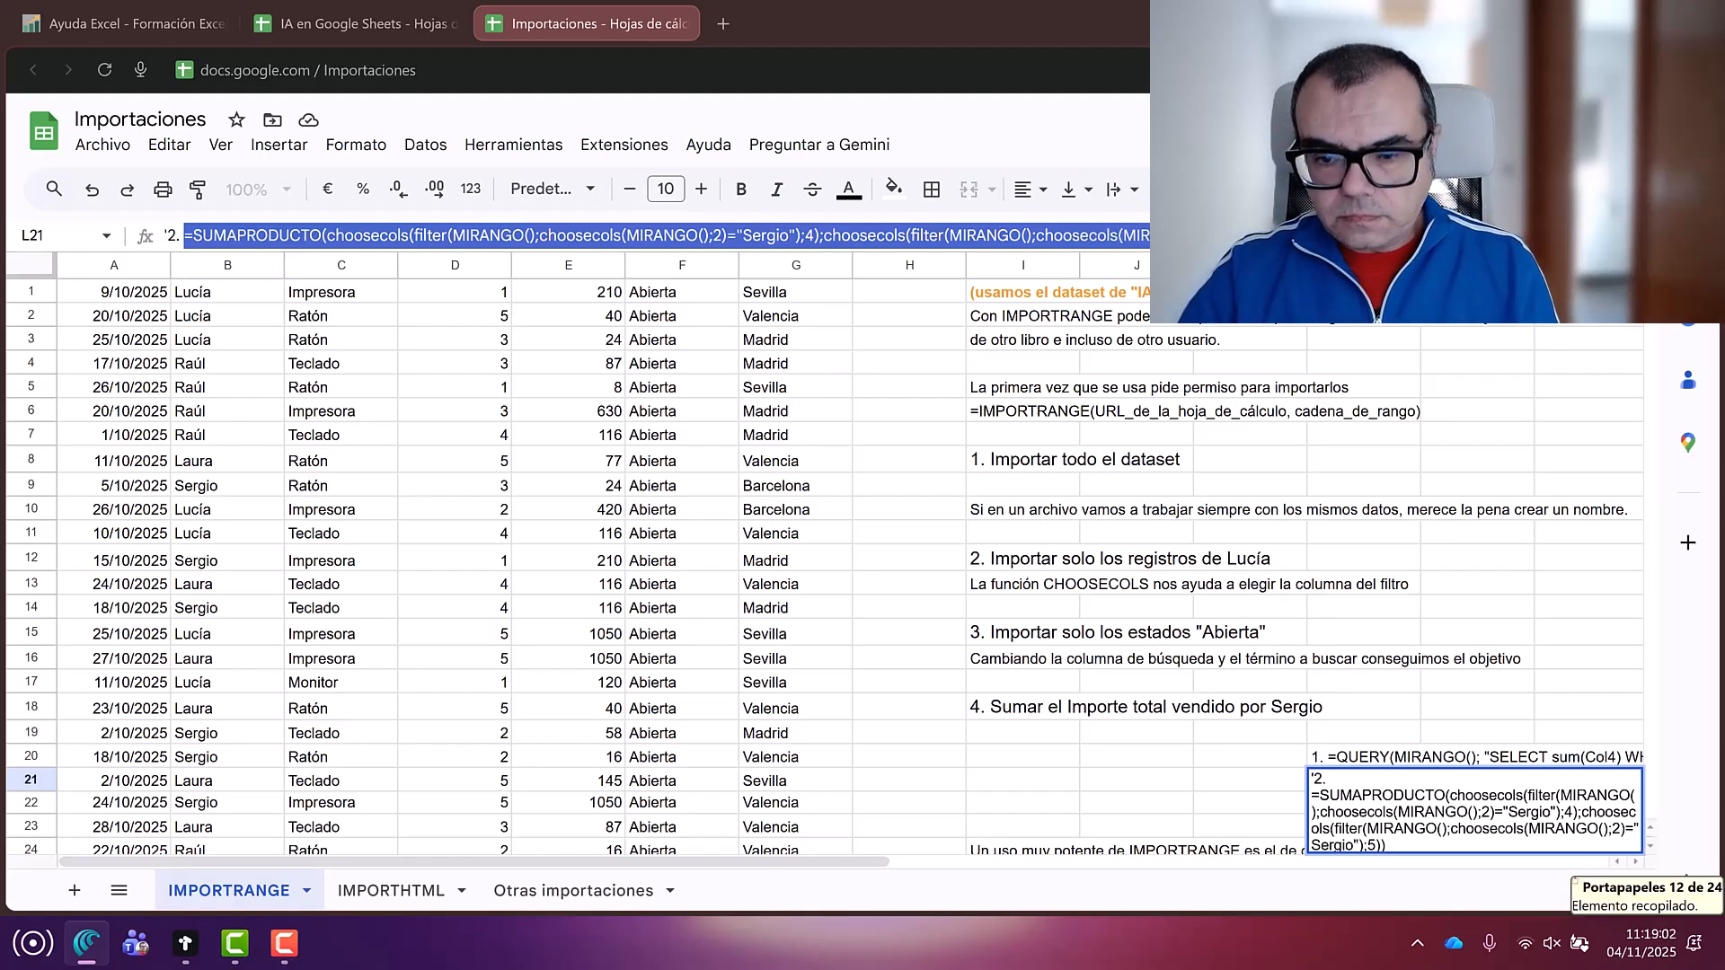
pyautogui.press('Return')
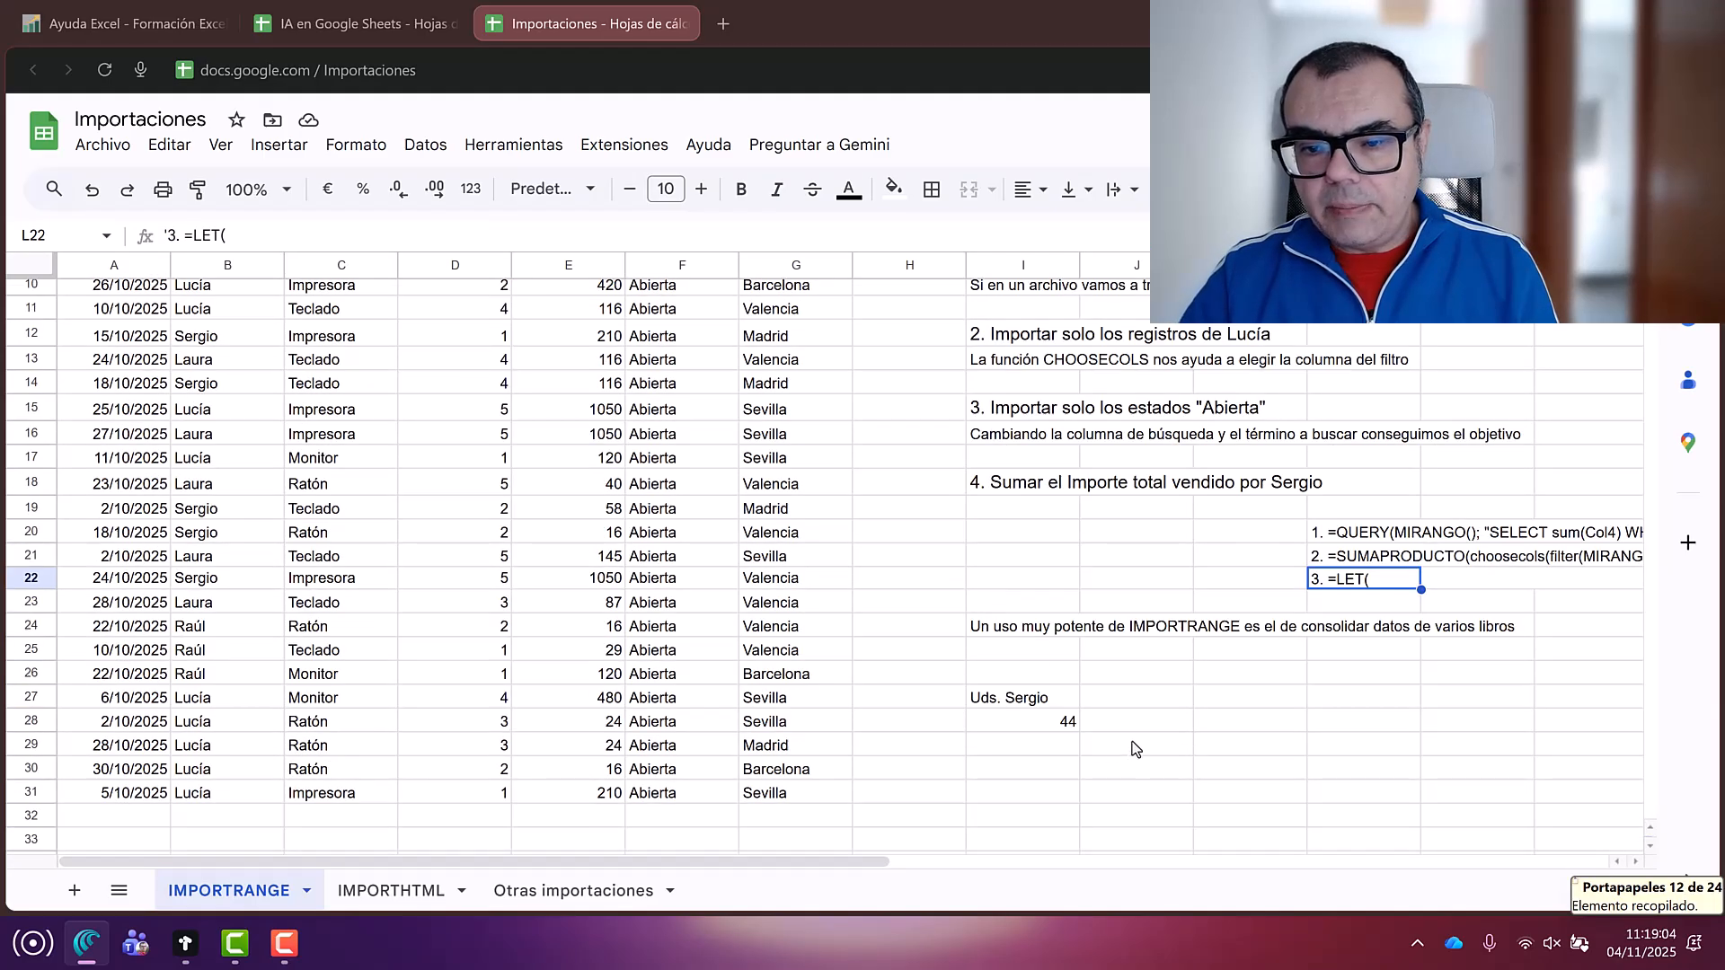
# Step: Paste the SUMAPRODUCTO formula into K27, giving #VALUE!, and open Find and replace over K26:K28
pyautogui.click(1222, 701)
pyautogui.hotkey('ctrl', 'v')
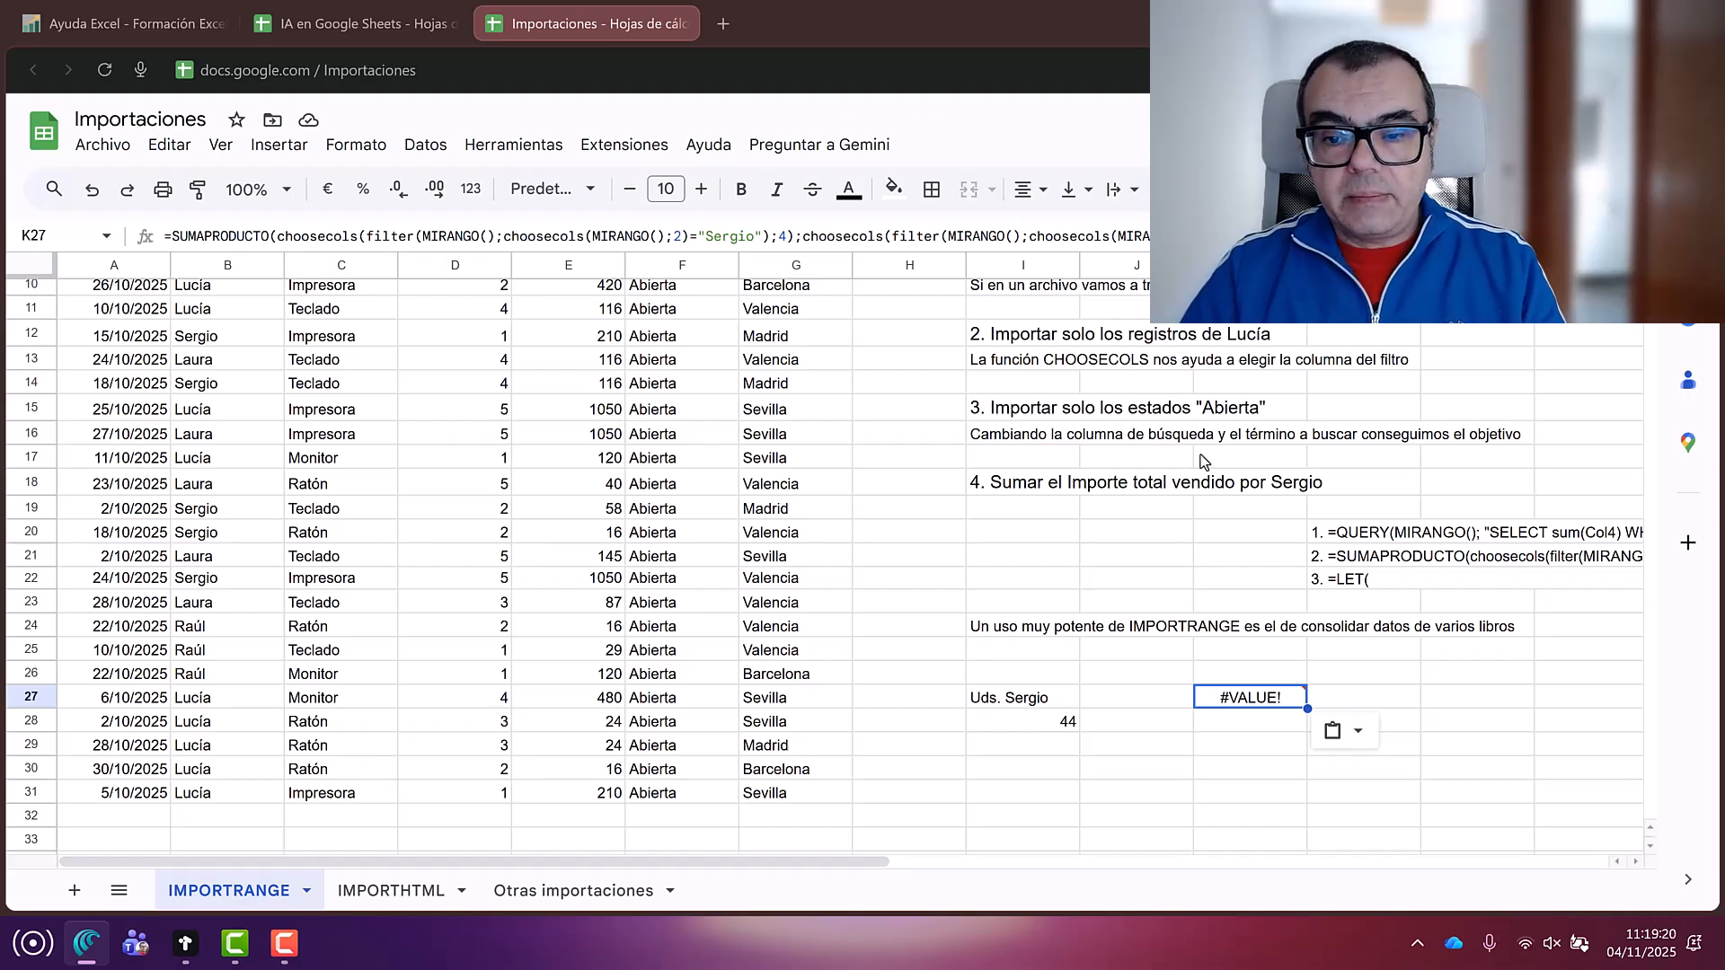
pyautogui.click(1255, 673)
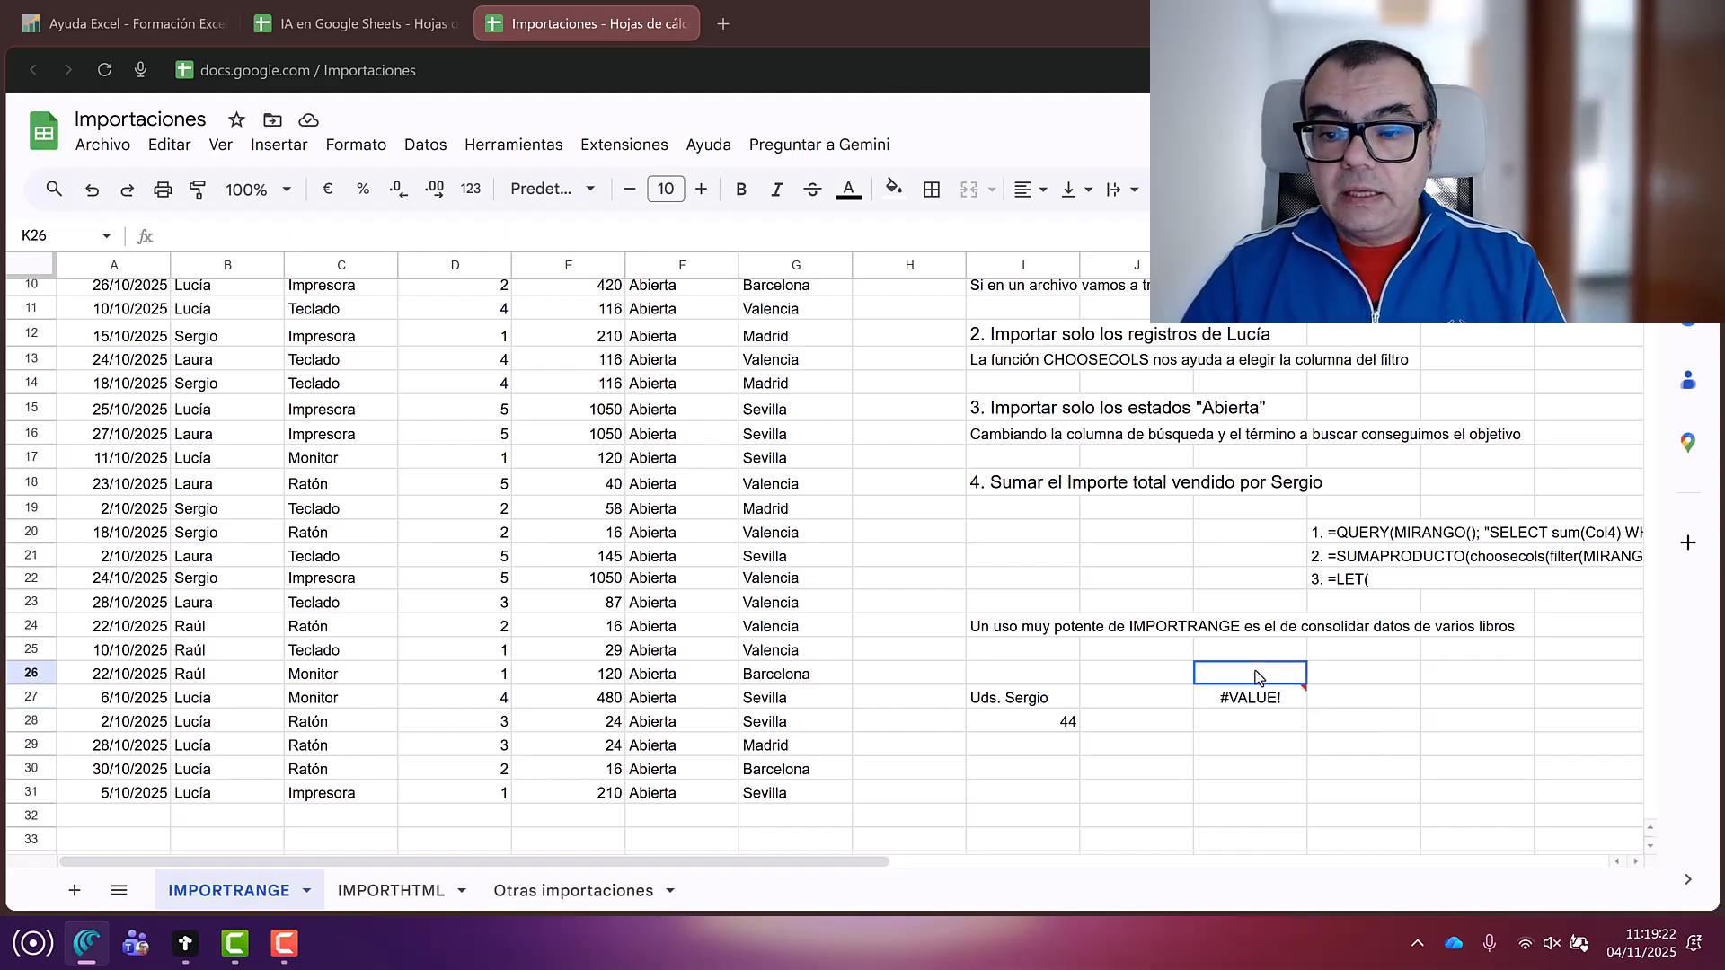
pyautogui.moveTo(1254, 676); pyautogui.dragTo(1263, 718)
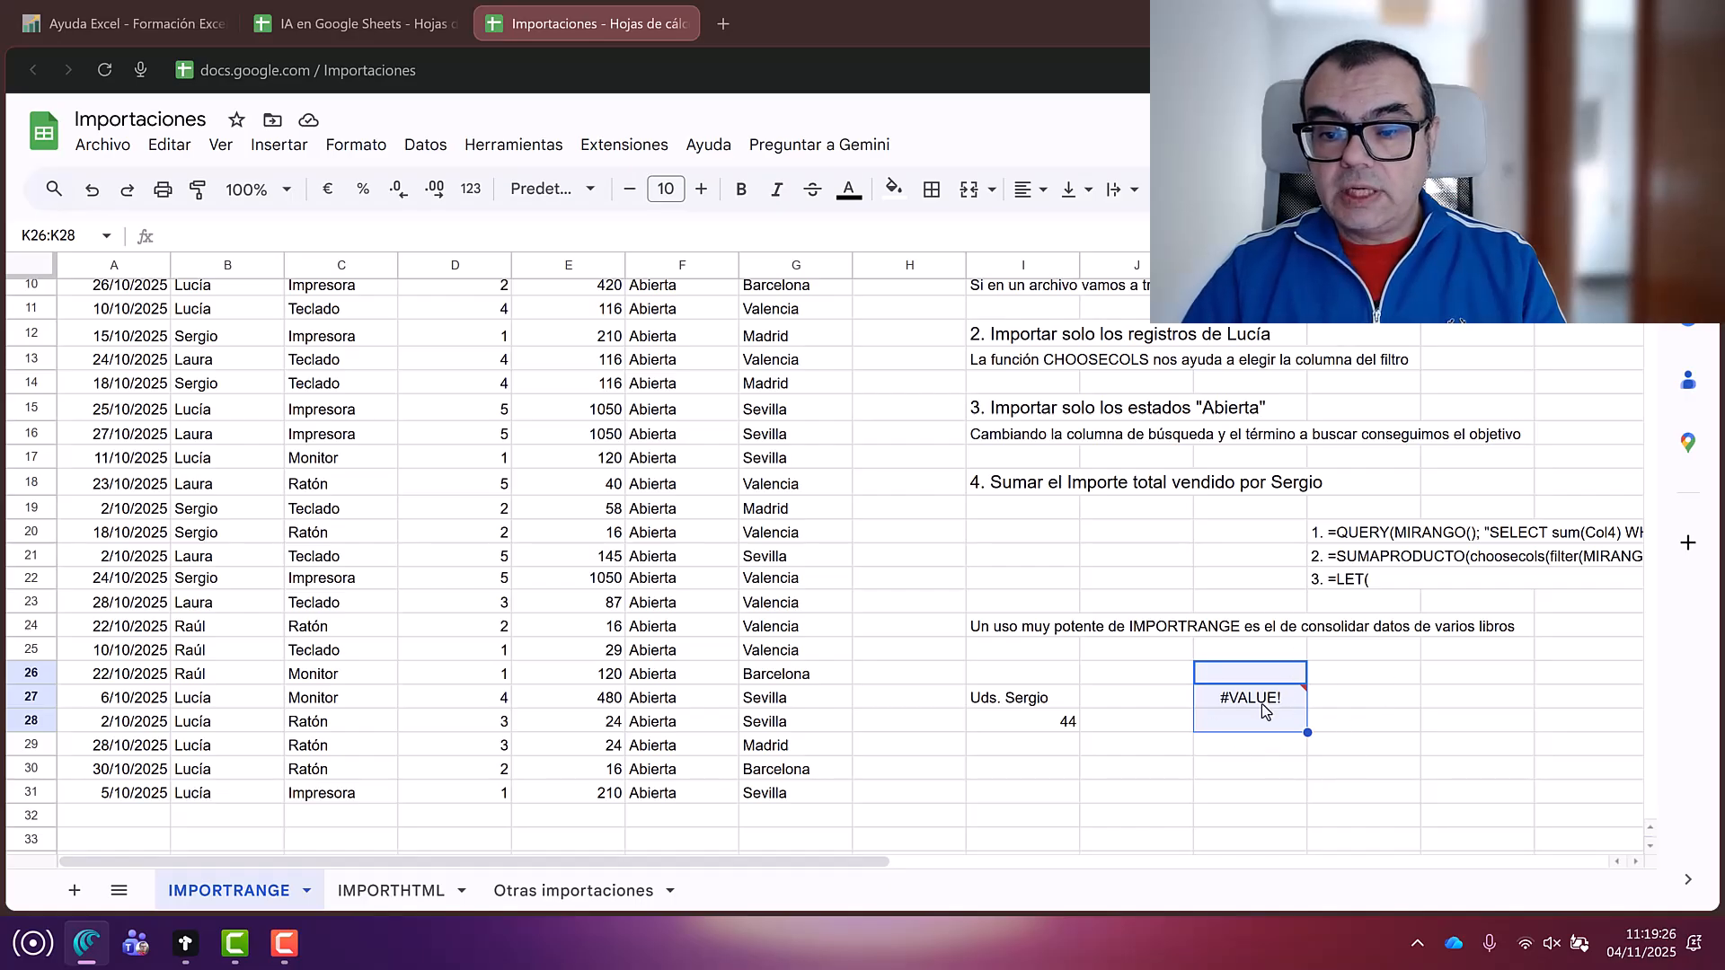
pyautogui.moveTo(1260, 703)
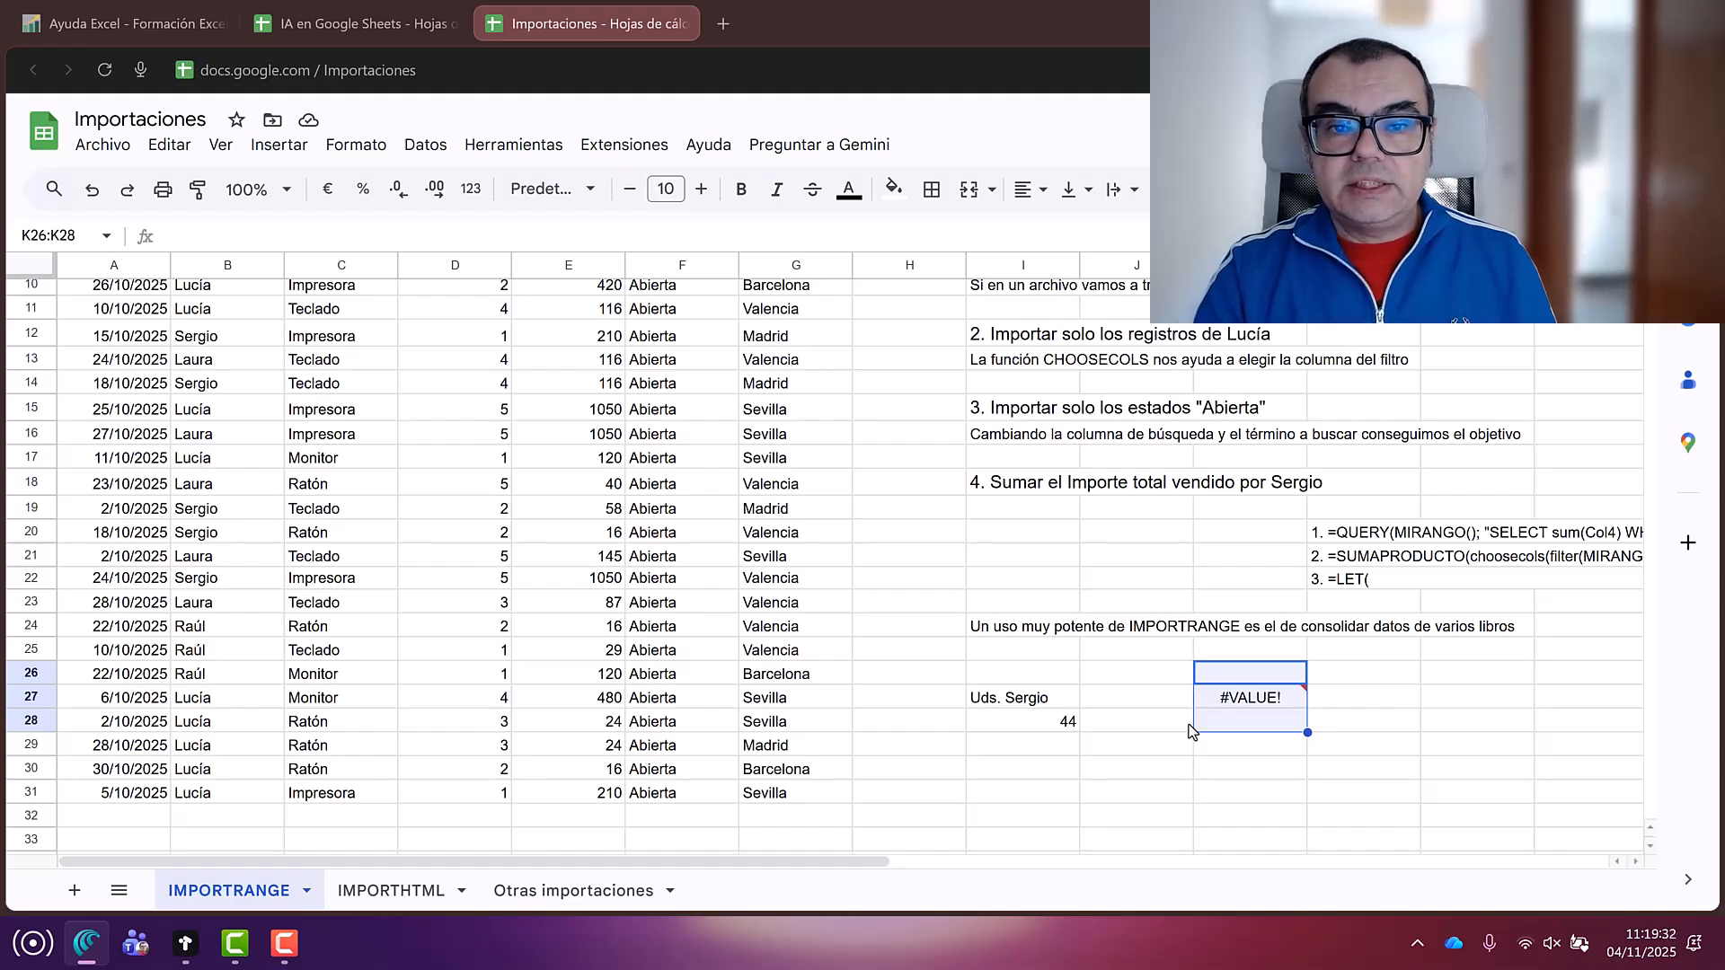
pyautogui.hotkey('ctrl', 'h')
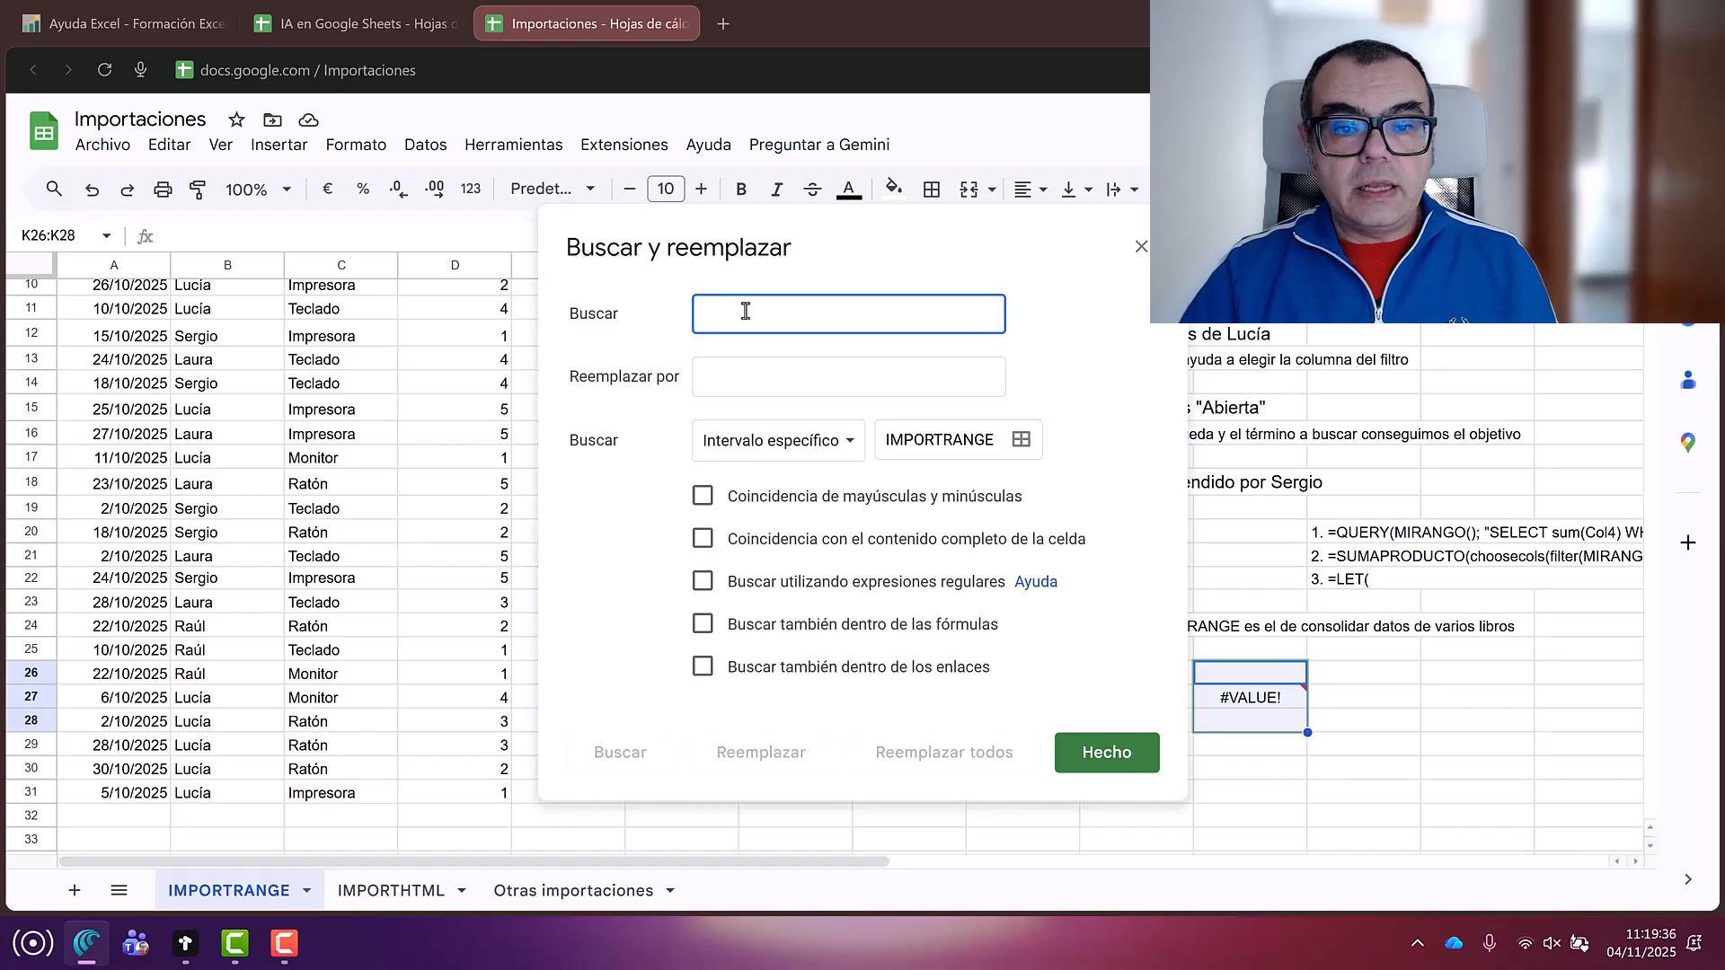
# Step: Replace all 4 occurrences of mirango with tablaventas within the formulas of K26:K28
pyautogui.write('mirango')
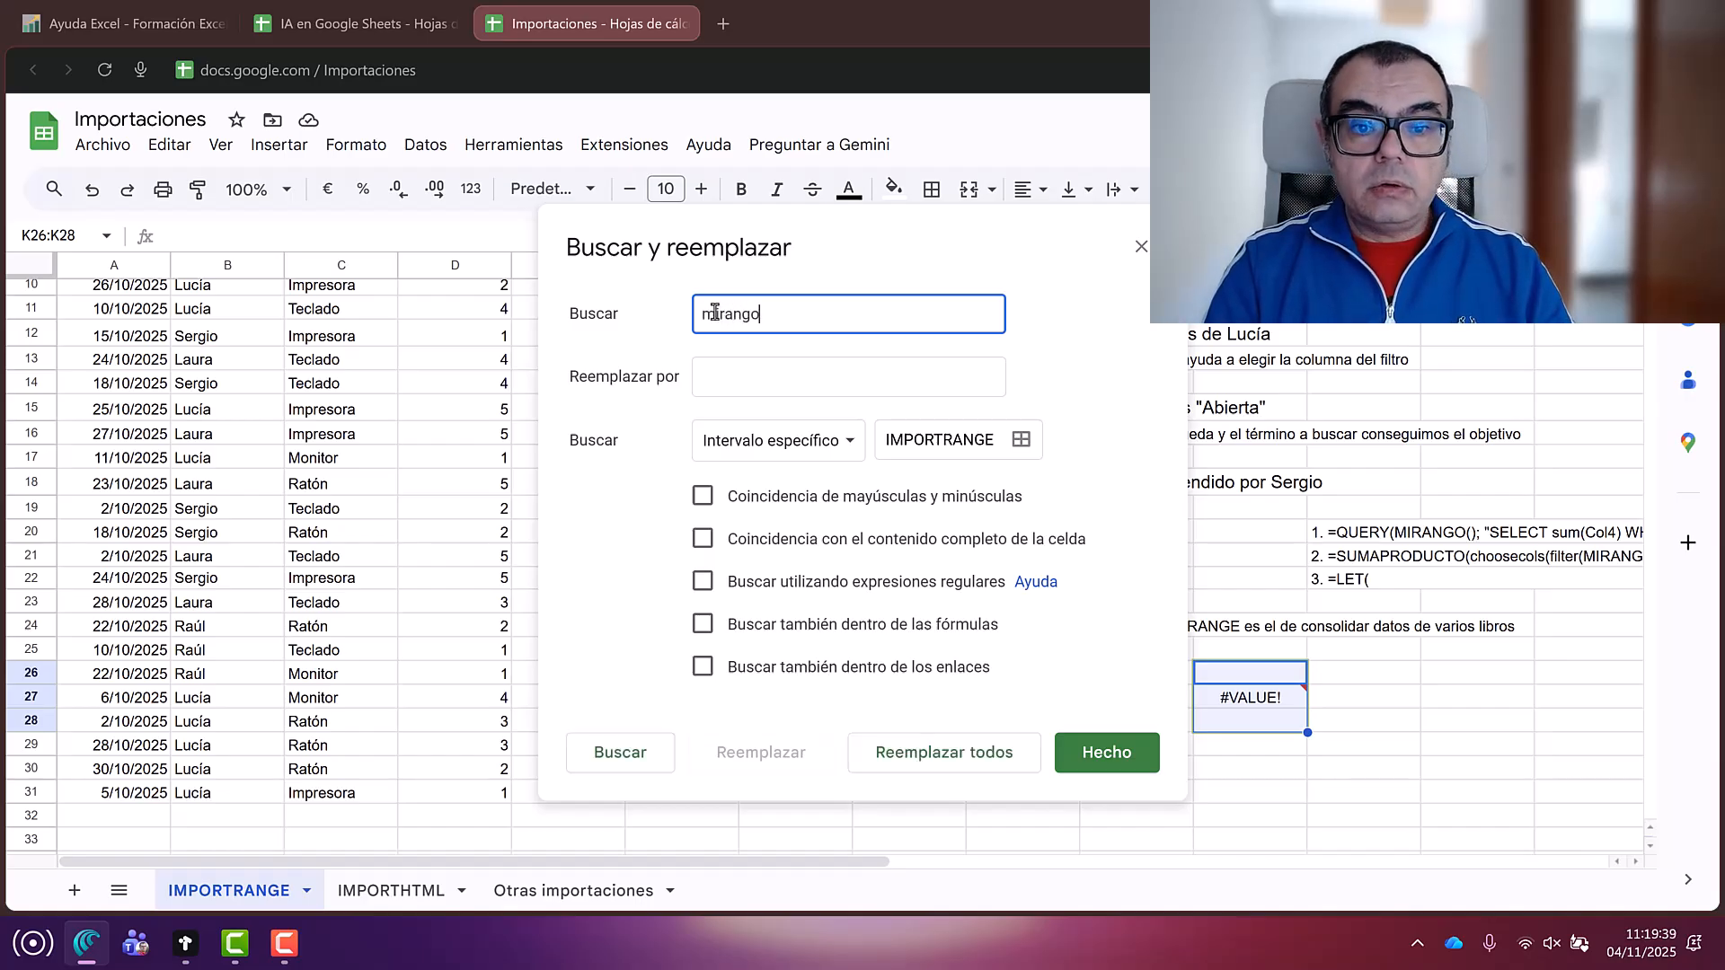
pyautogui.press('Tab')
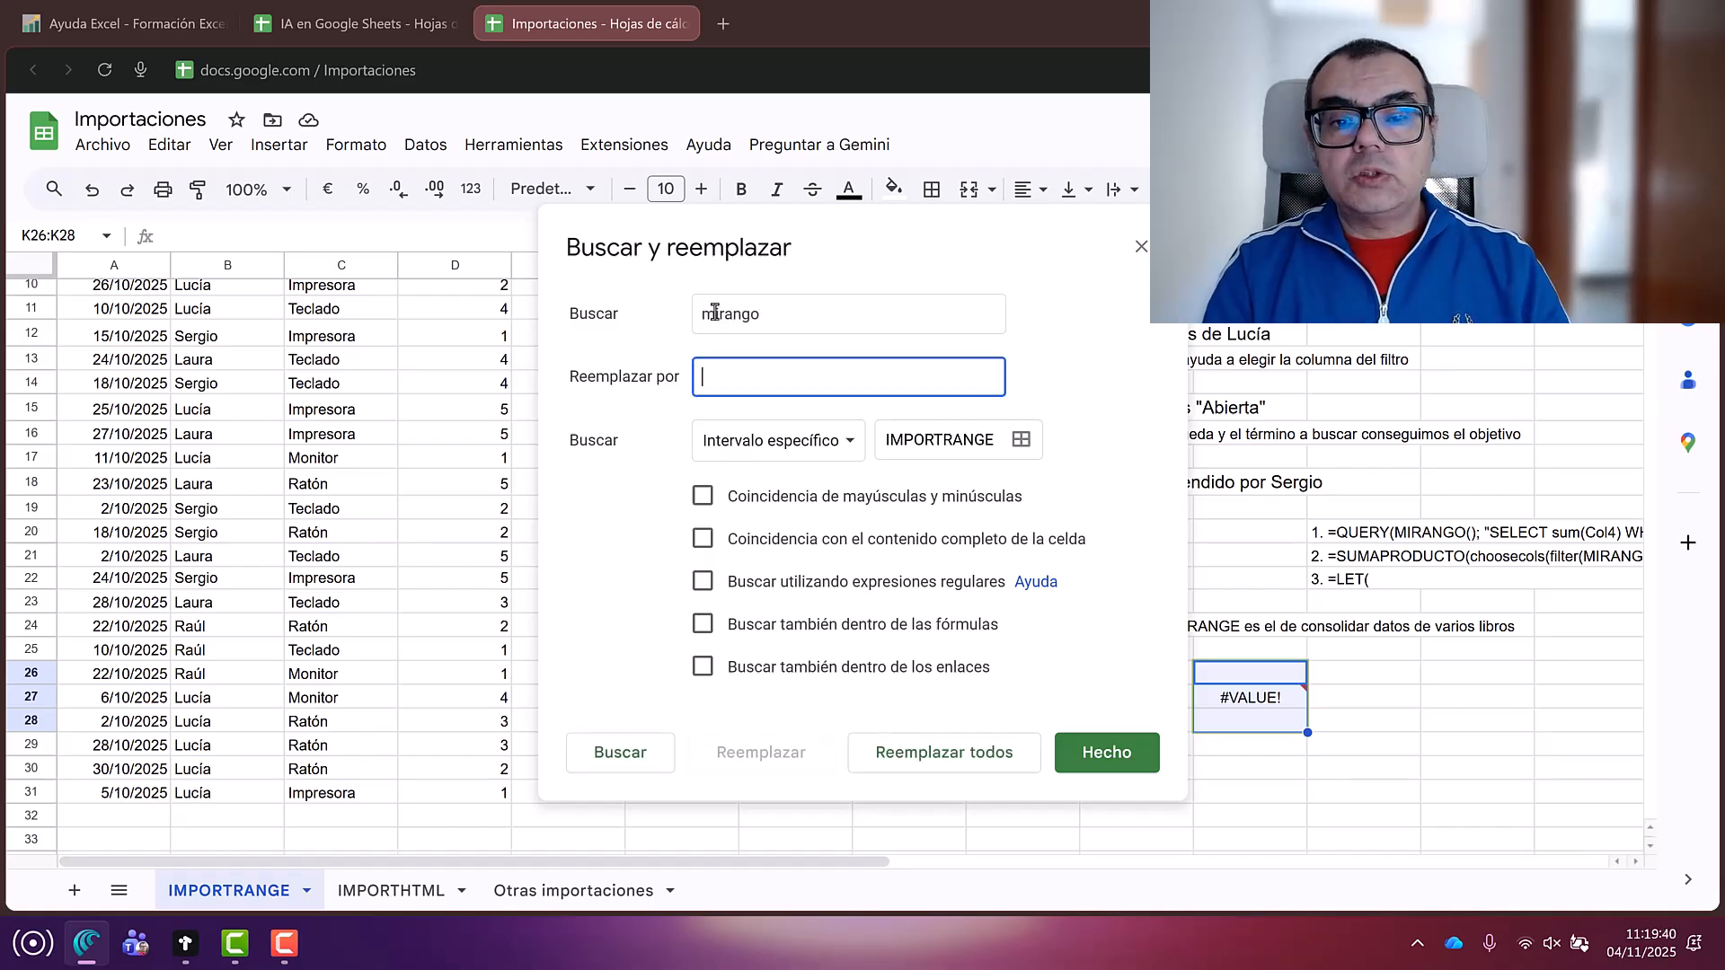
pyautogui.write('tab')
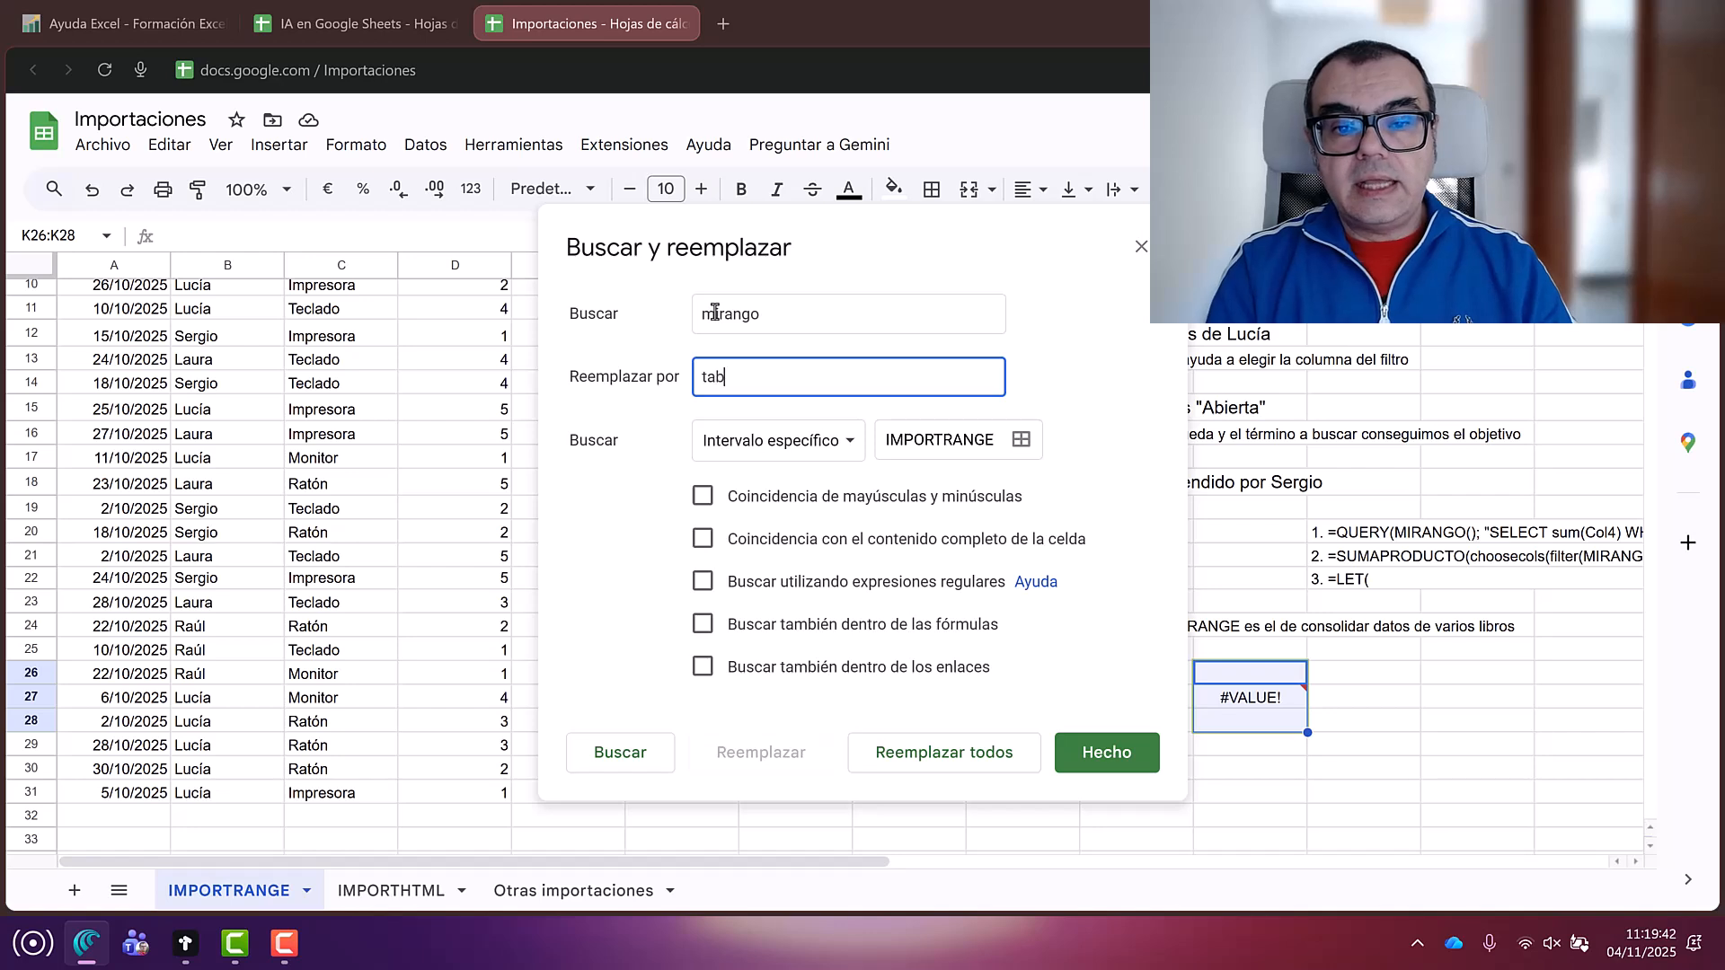
pyautogui.write('laventas')
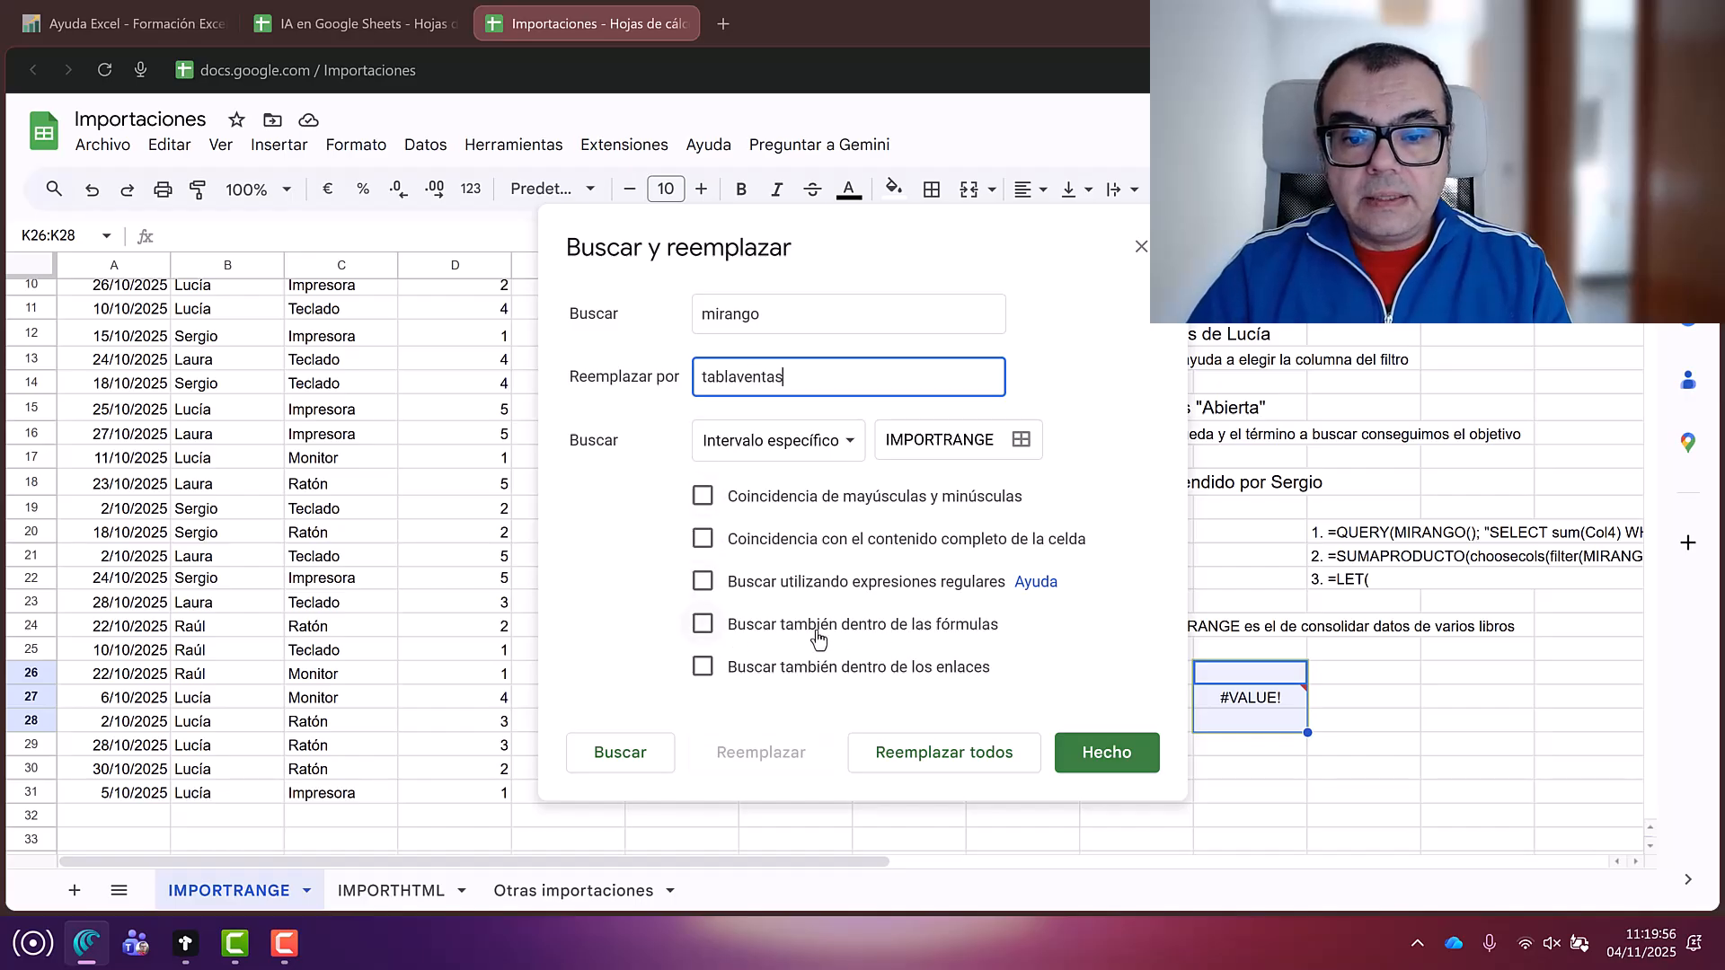
pyautogui.click(702, 626)
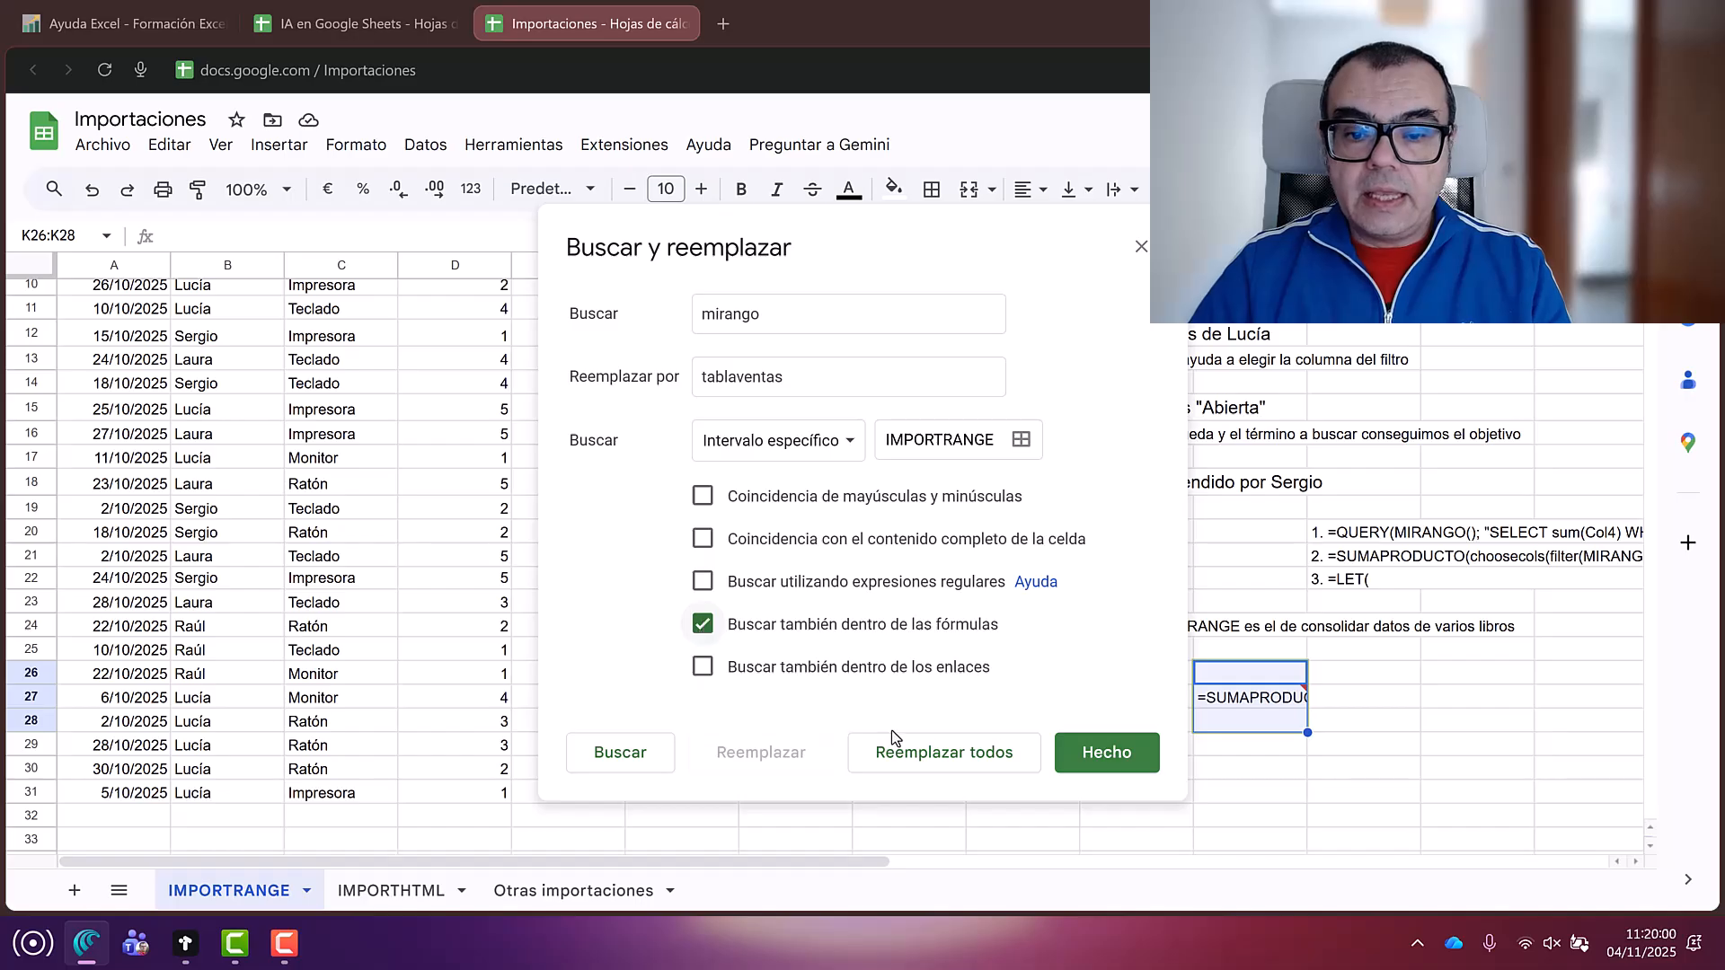
pyautogui.click(930, 765)
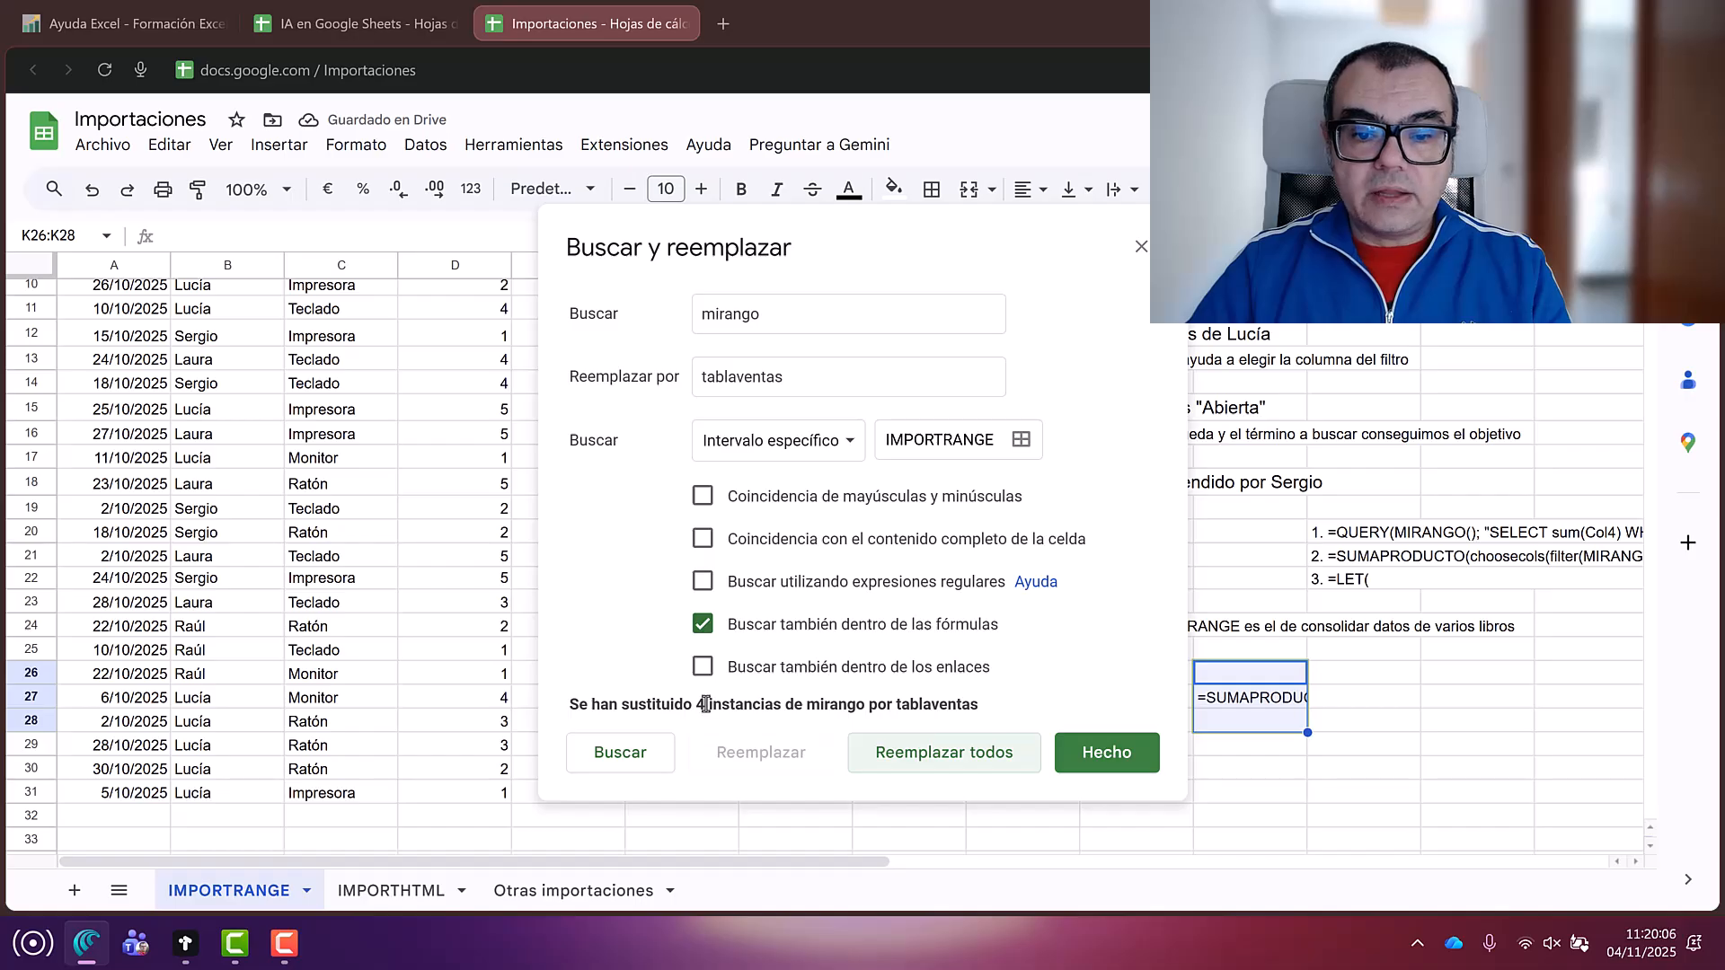
# Step: Close Find and replace and check that K27 now returns 14482 over TABLAVENTAS()
pyautogui.click(1118, 764)
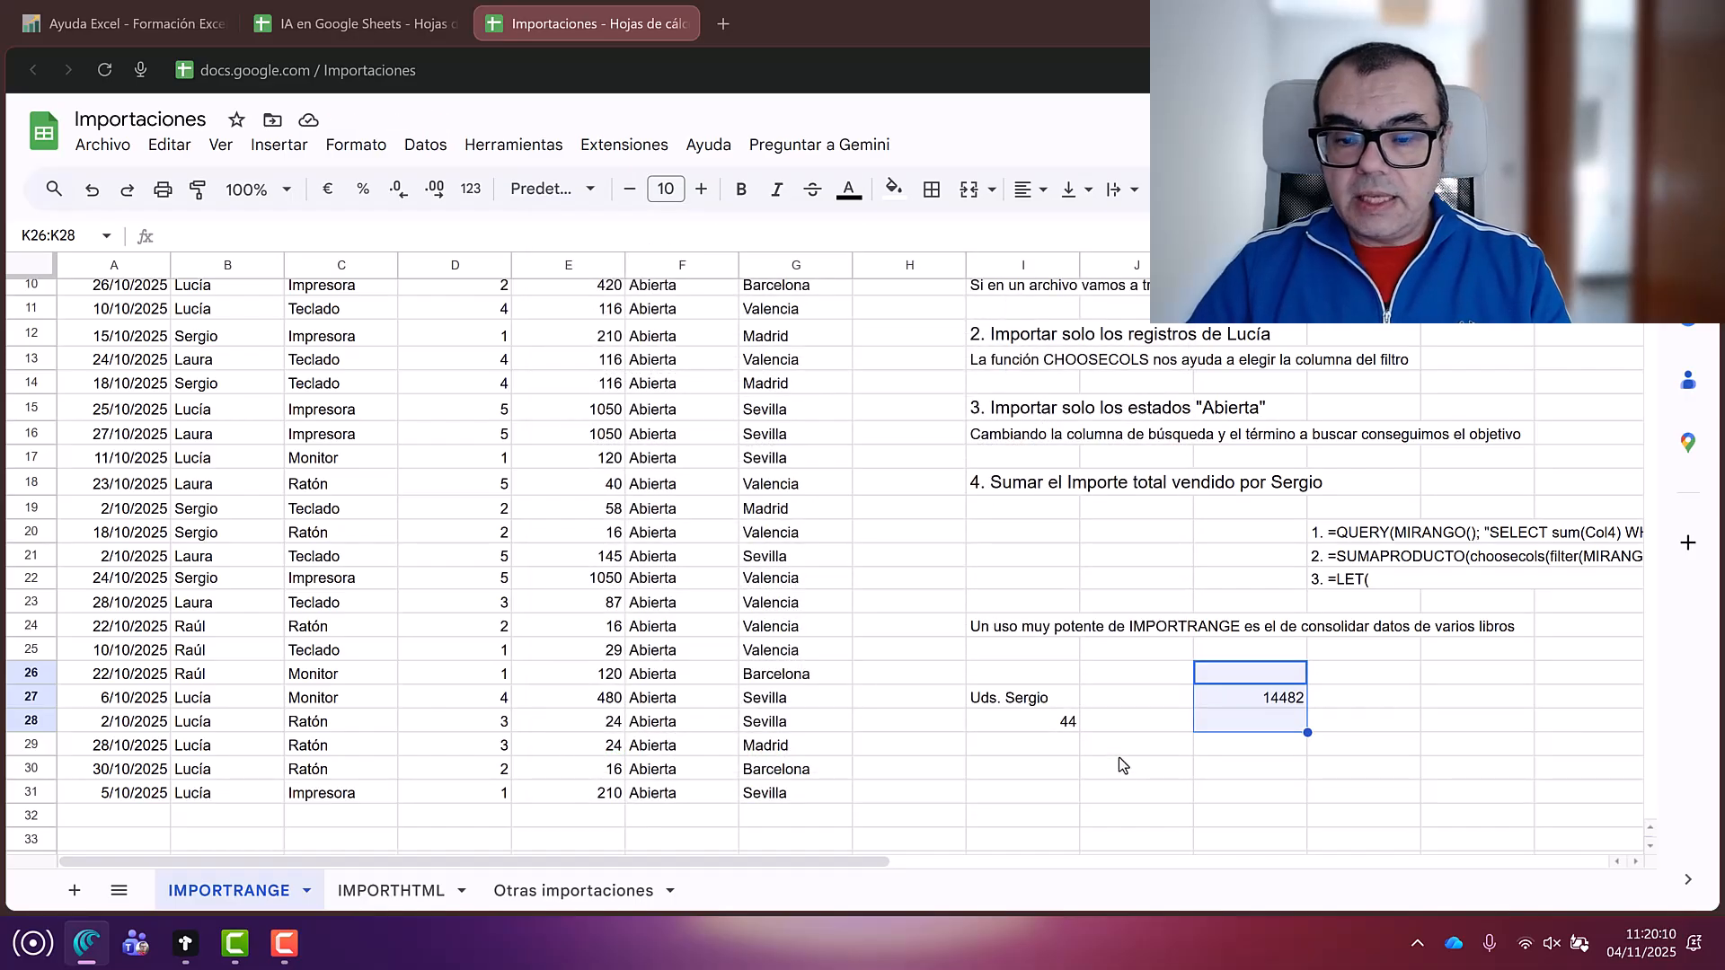
pyautogui.click(1261, 702)
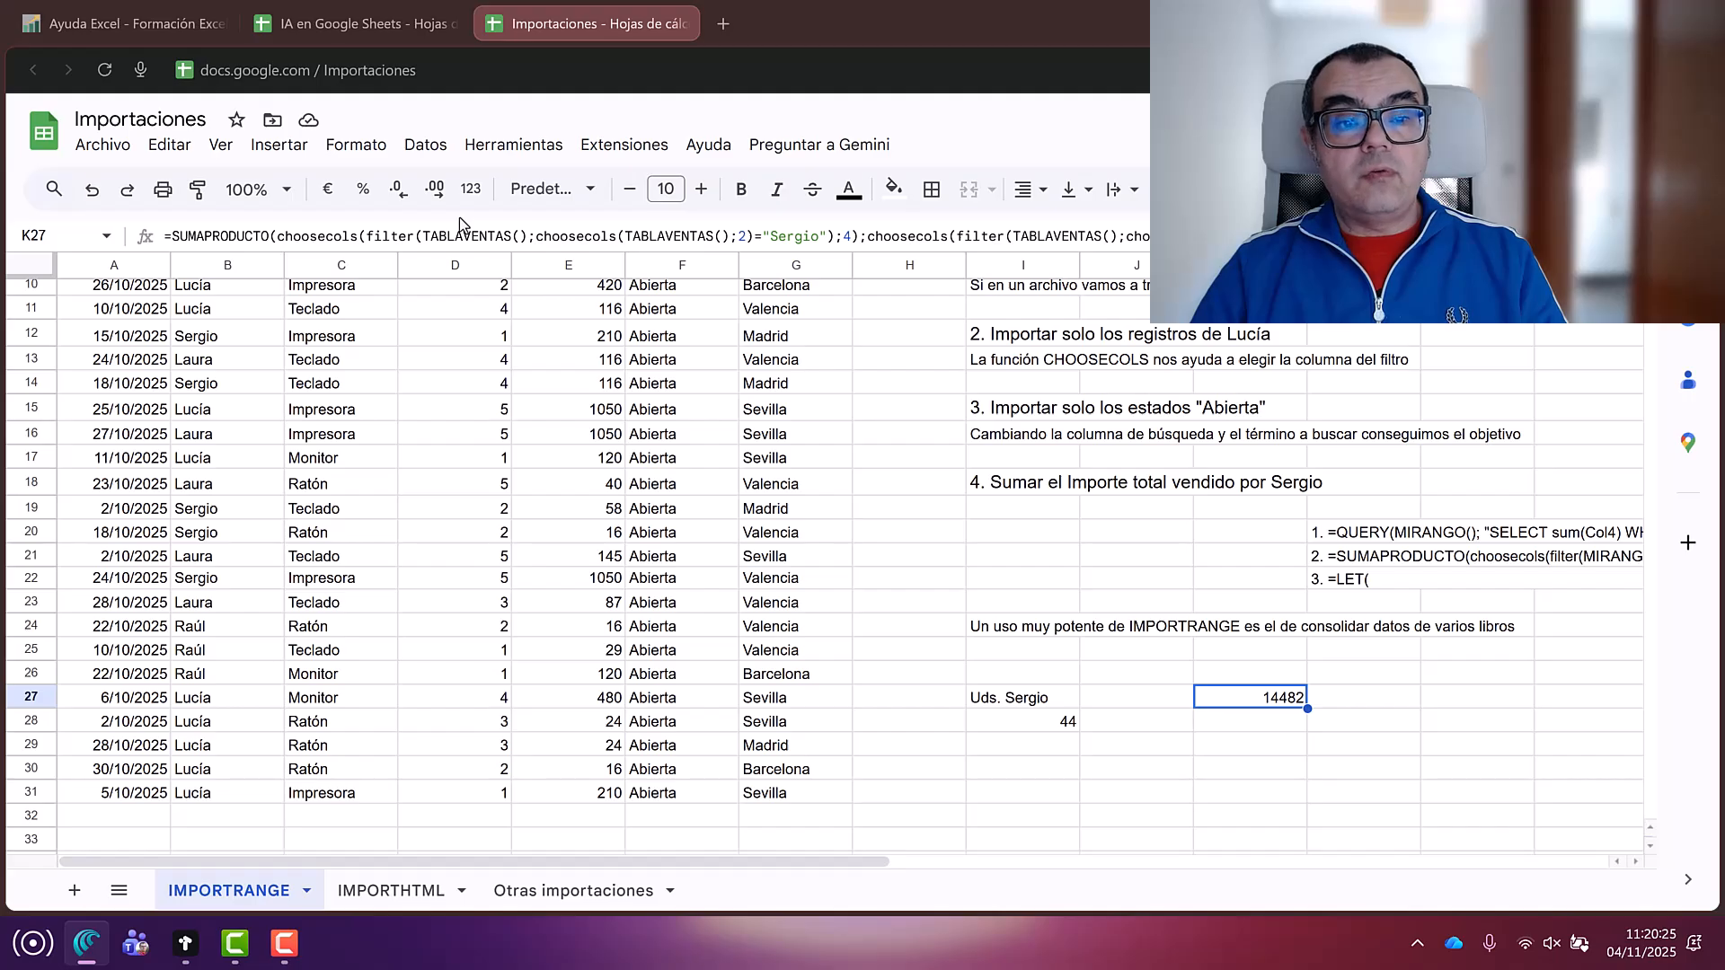
pyautogui.moveTo(180, 236); pyautogui.dragTo(268, 235)
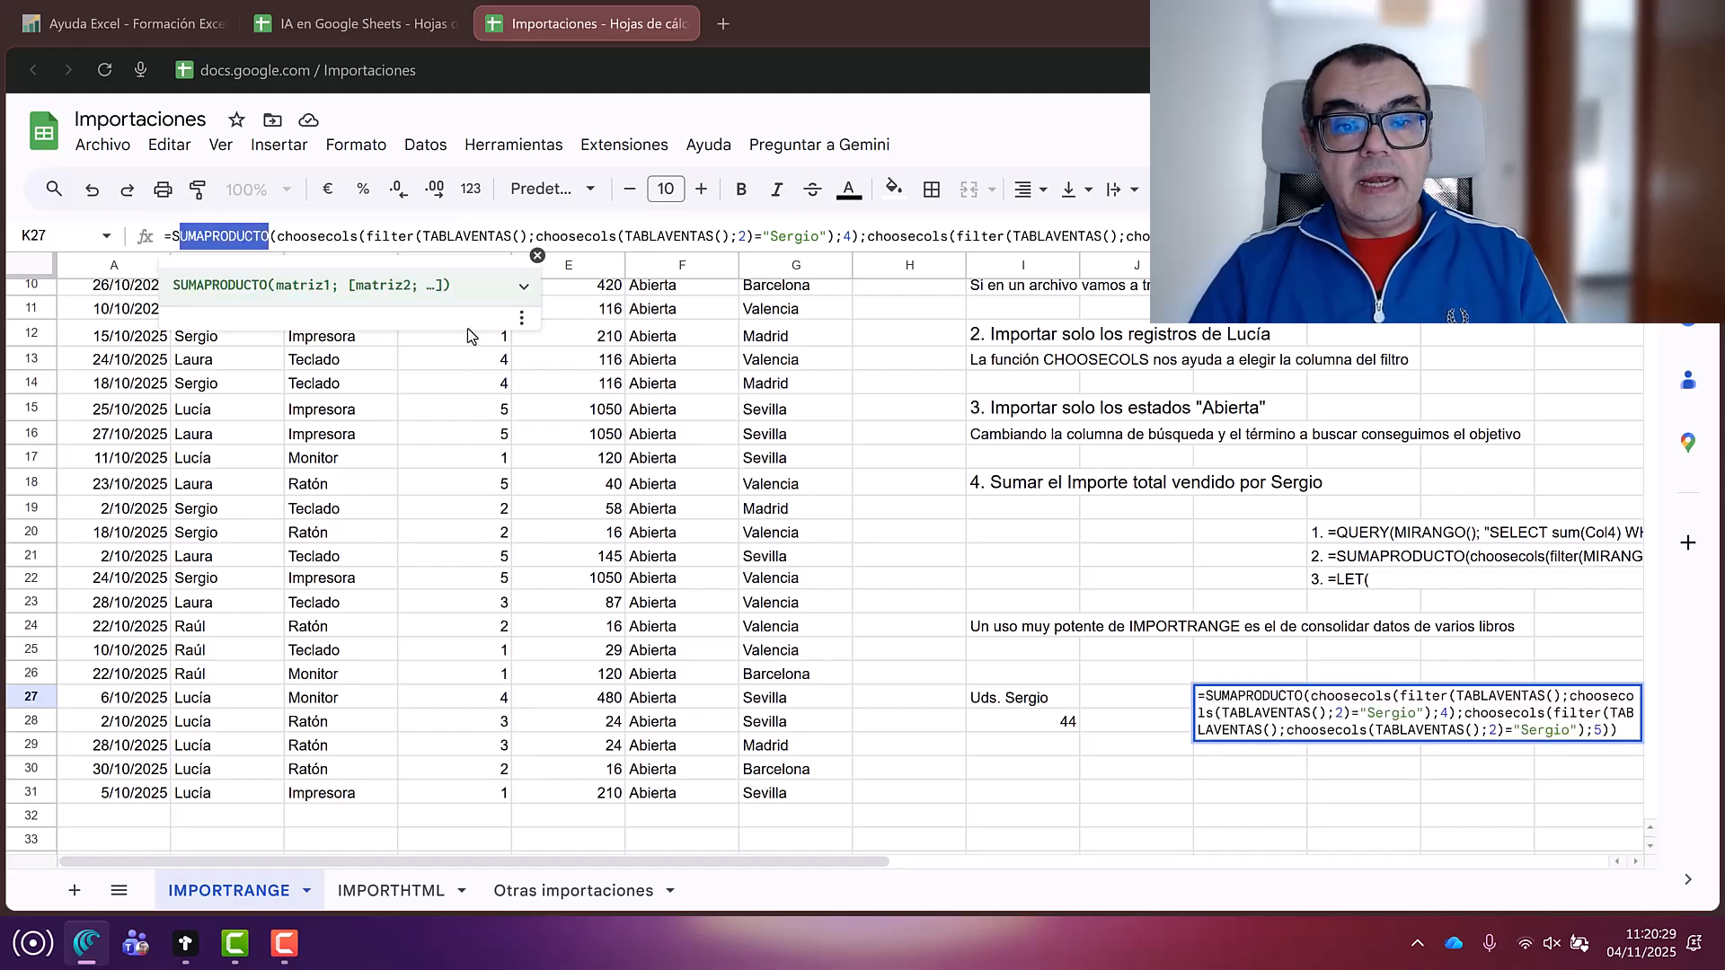
pyautogui.moveTo(467, 769); pyautogui.dragTo(474, 794)
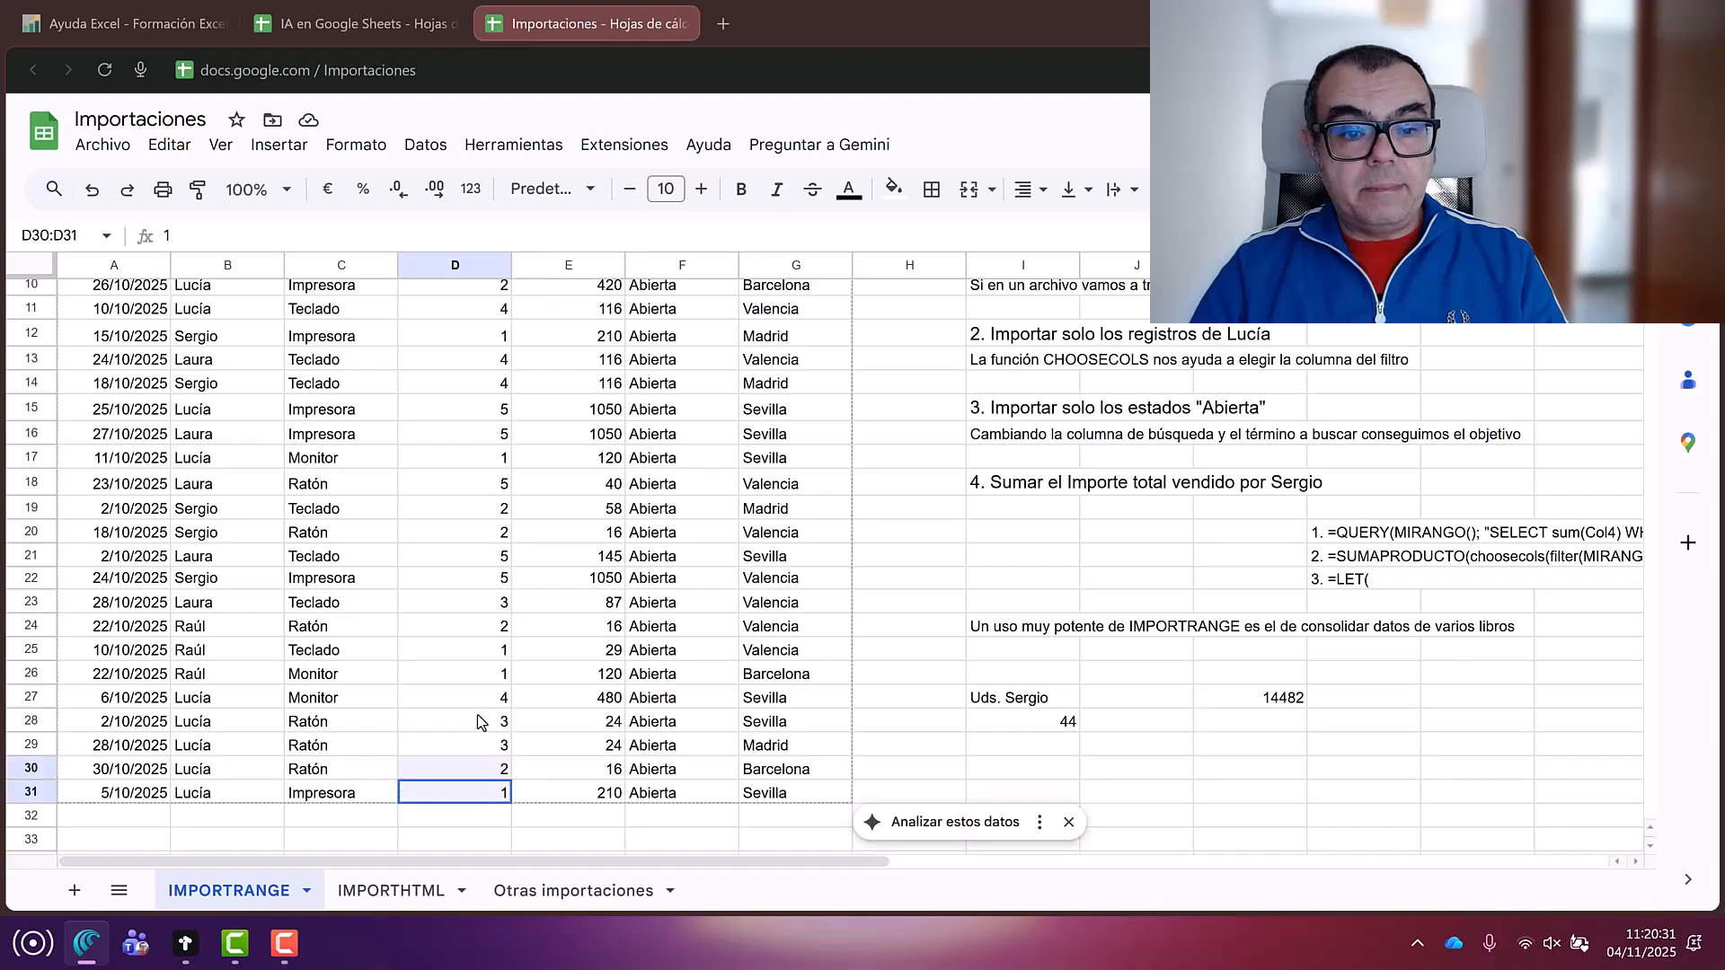
pyautogui.moveTo(481, 722); pyautogui.dragTo(485, 336)
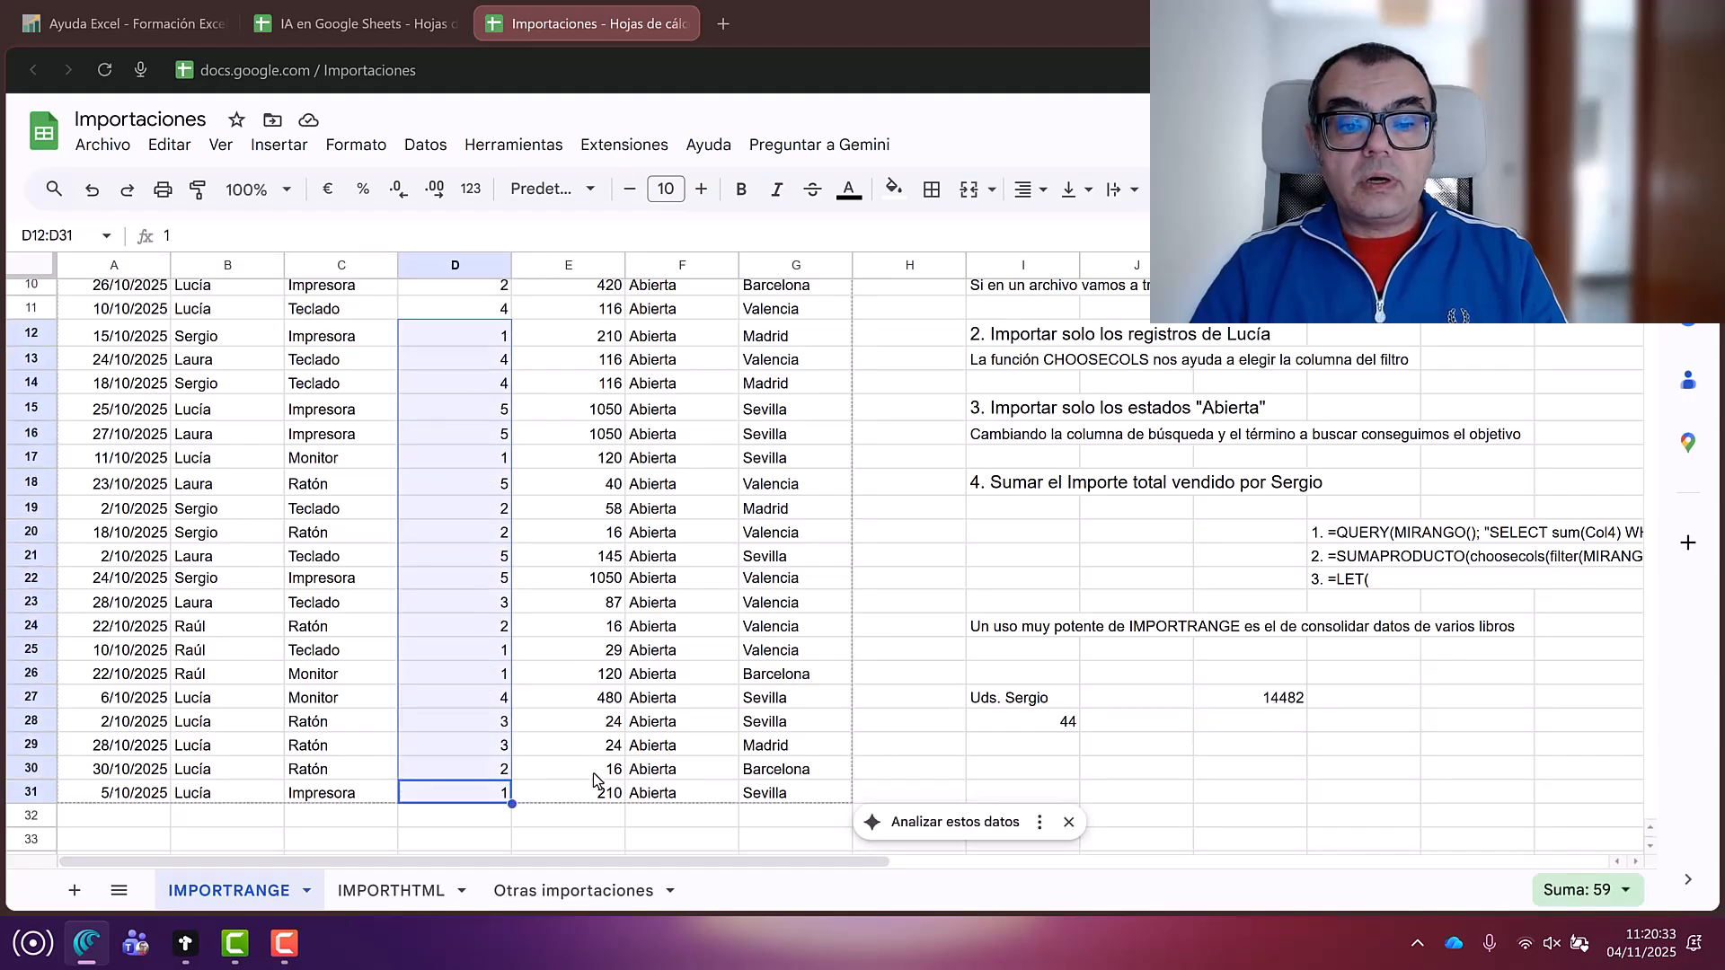
pyautogui.moveTo(593, 773); pyautogui.dragTo(594, 340)
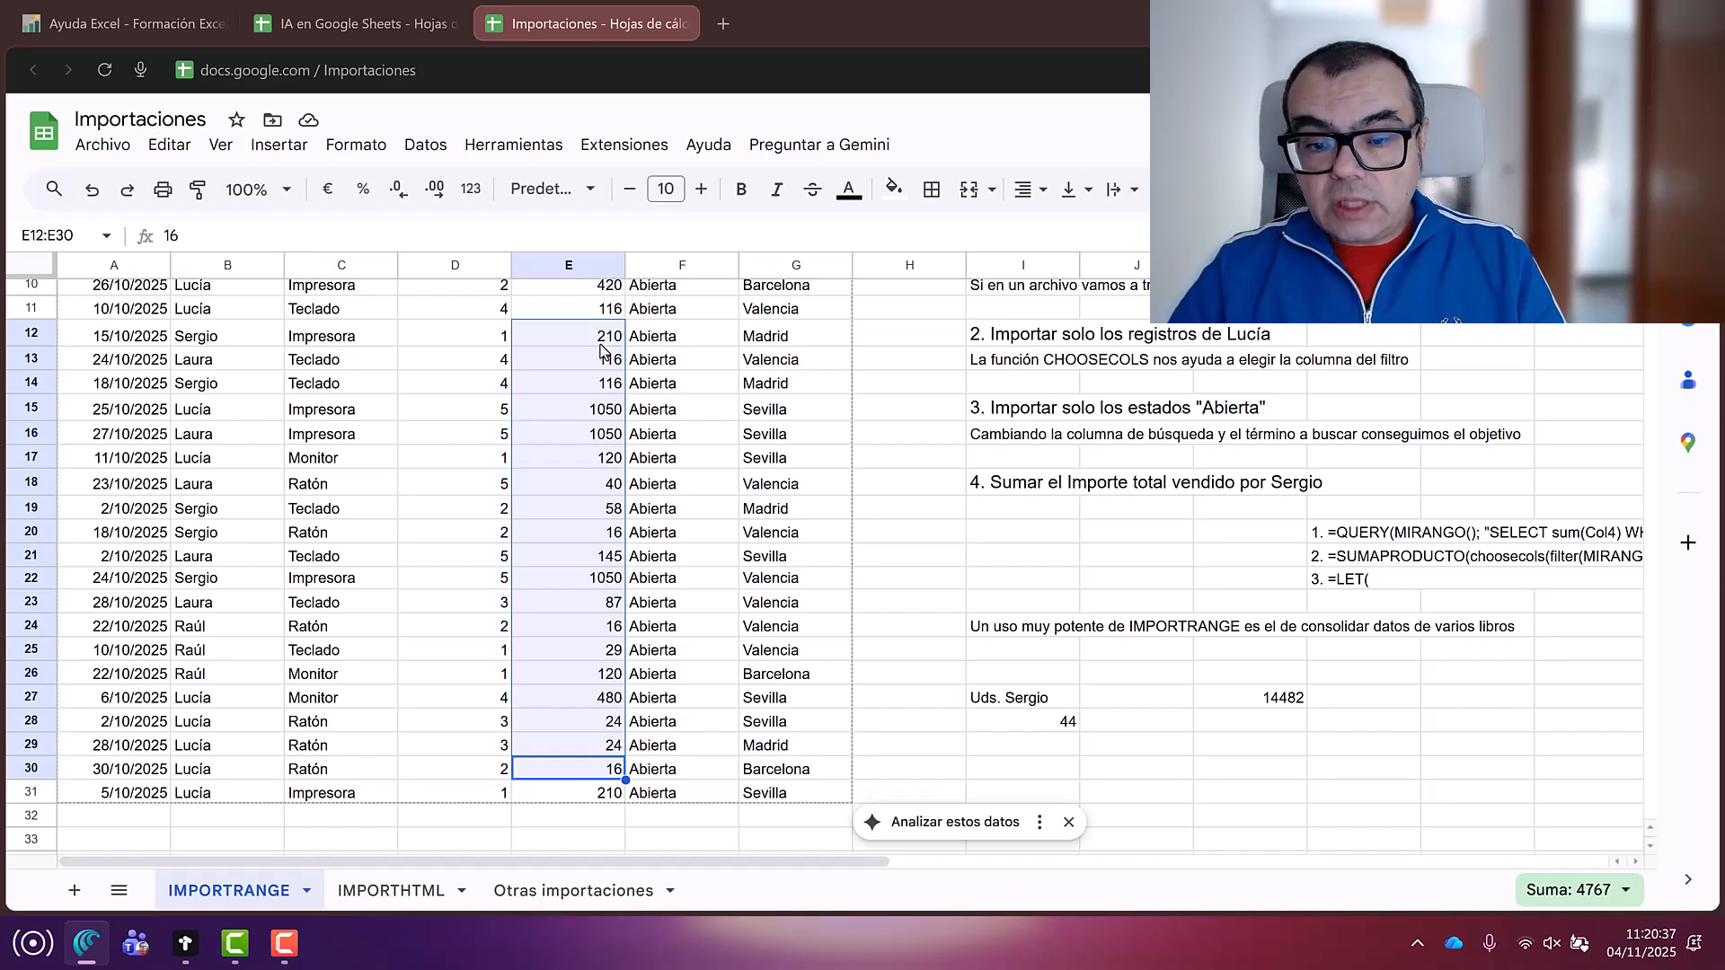
pyautogui.click(1359, 590)
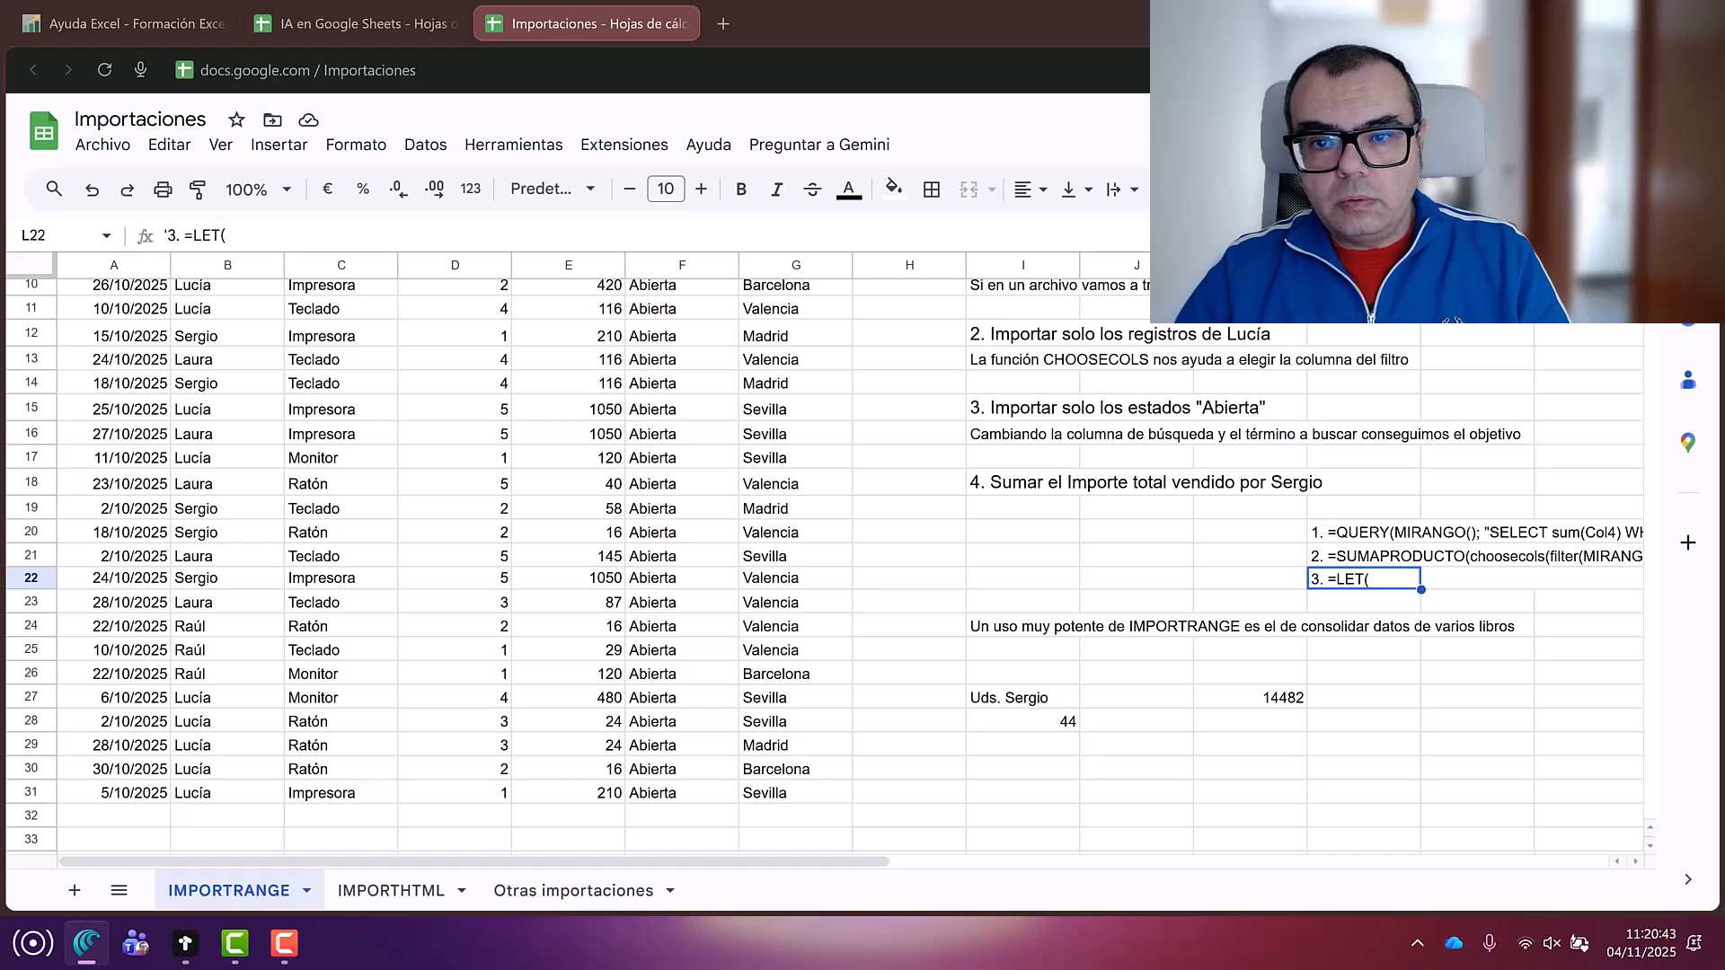
# Step: Copy the multi-line LET formula text from the L22 note, leaving the note unchanged
pyautogui.moveTo(1238, 254); pyautogui.dragTo(1236, 401)
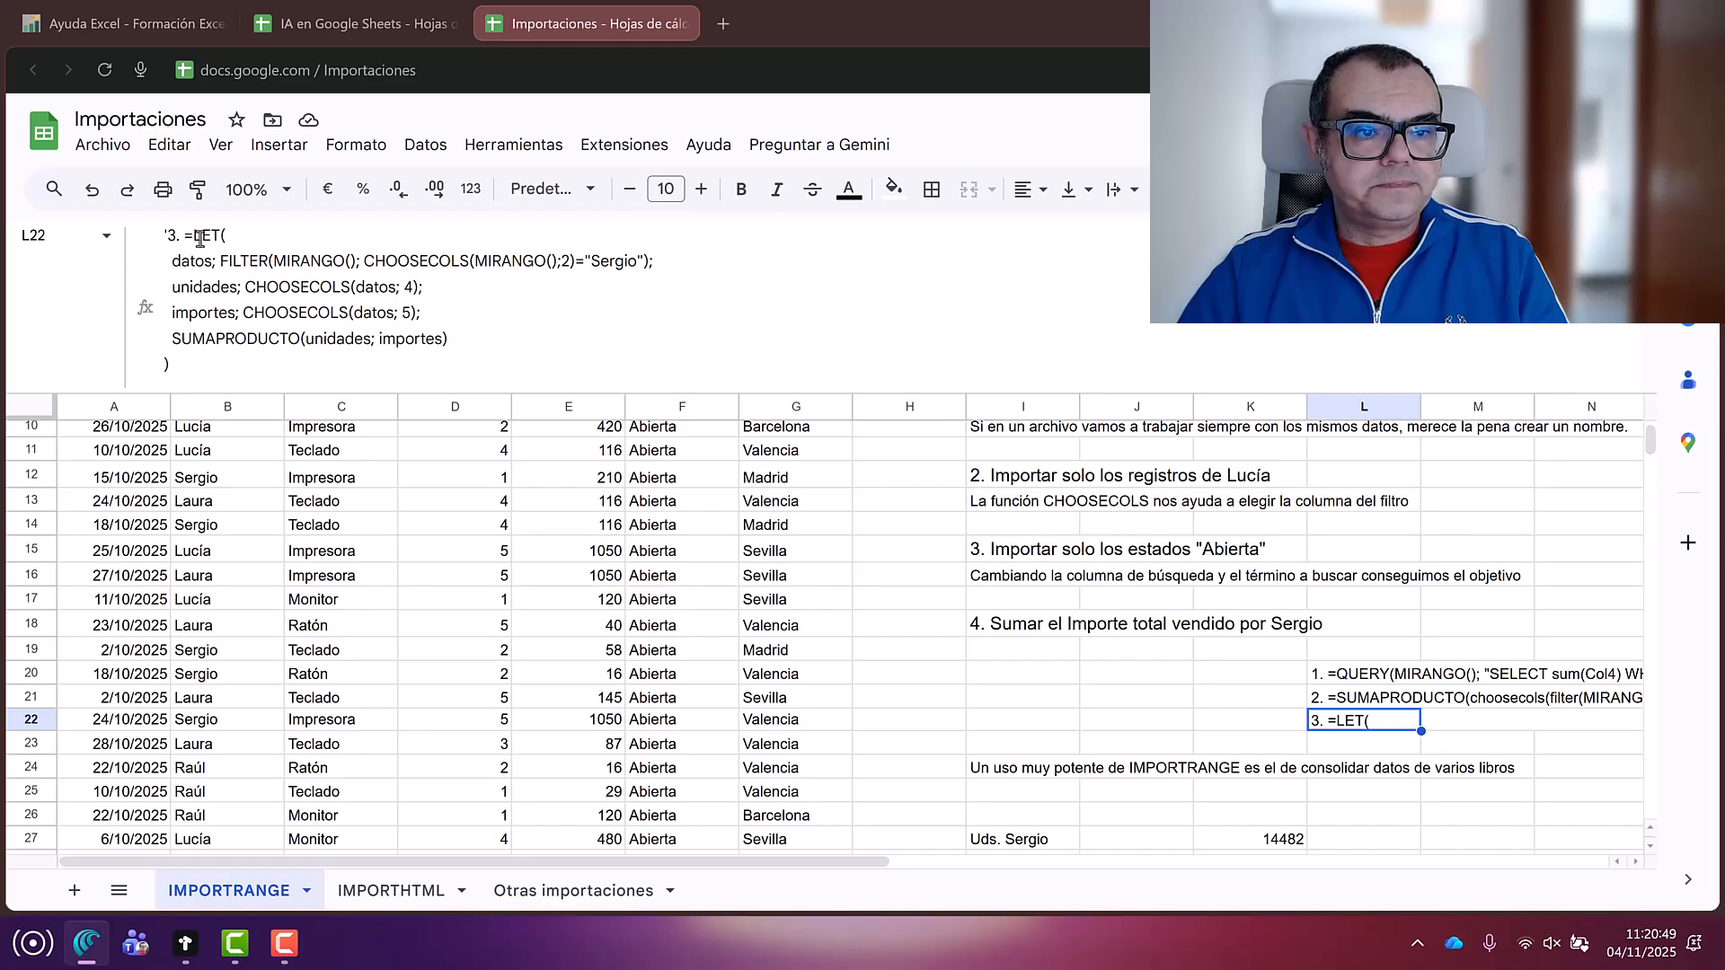
pyautogui.moveTo(185, 236); pyautogui.dragTo(170, 368)
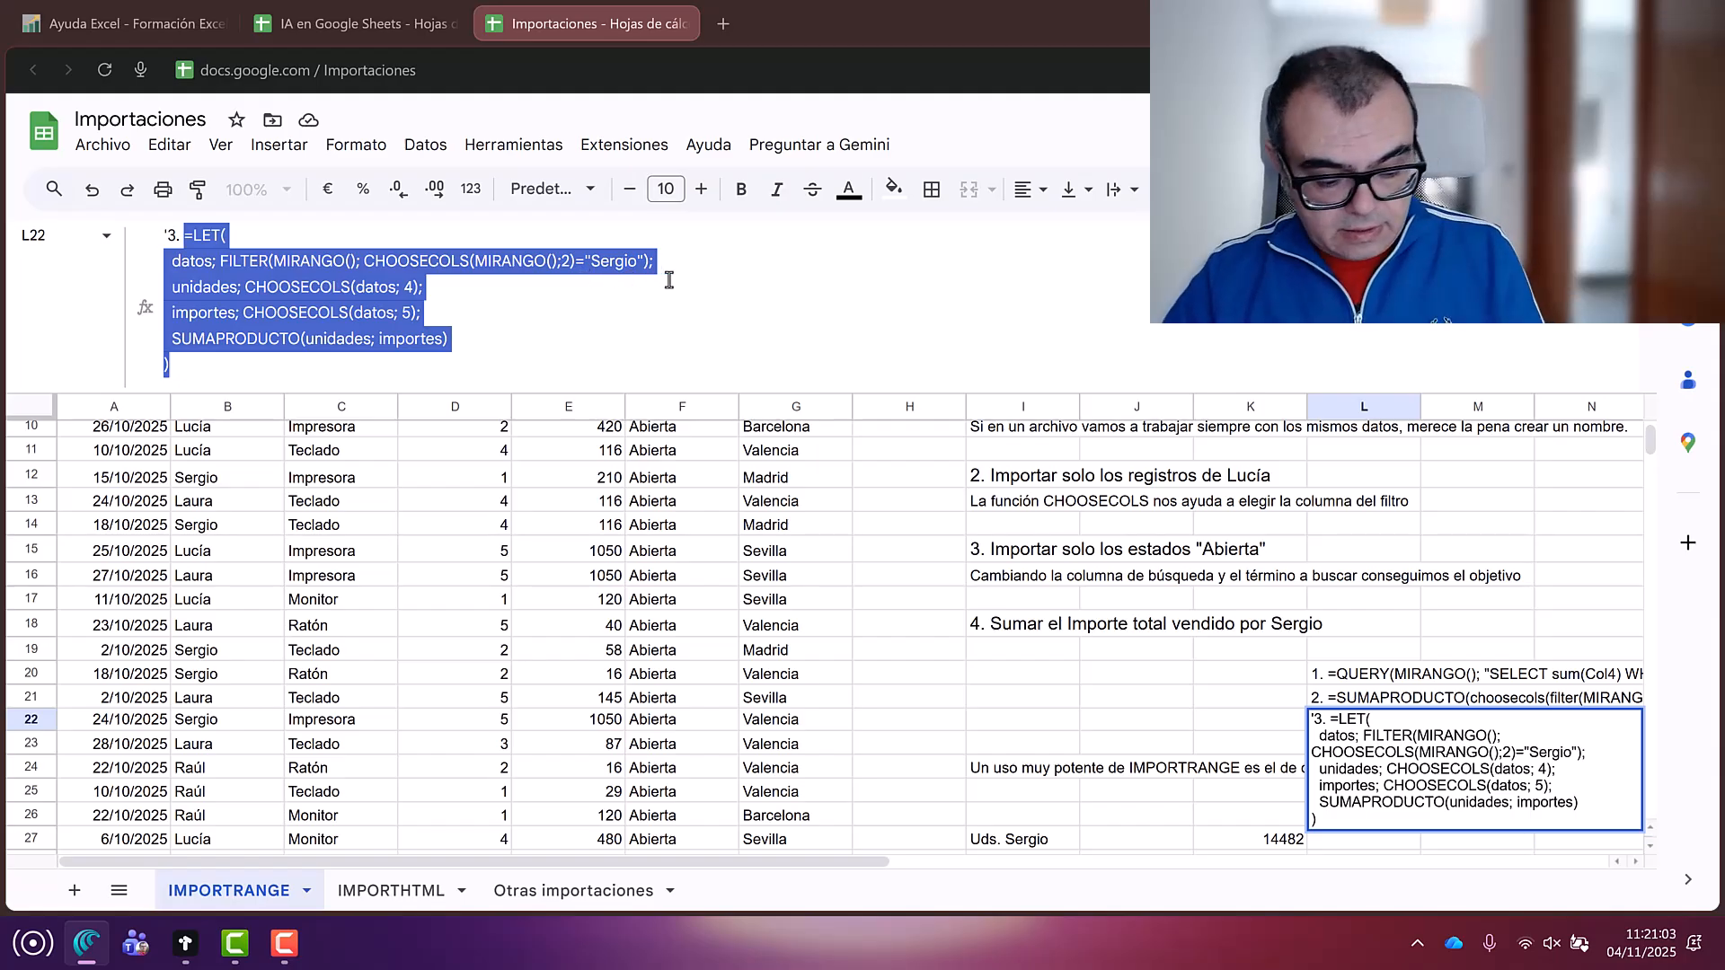
pyautogui.hotkey('ctrl', 'c')
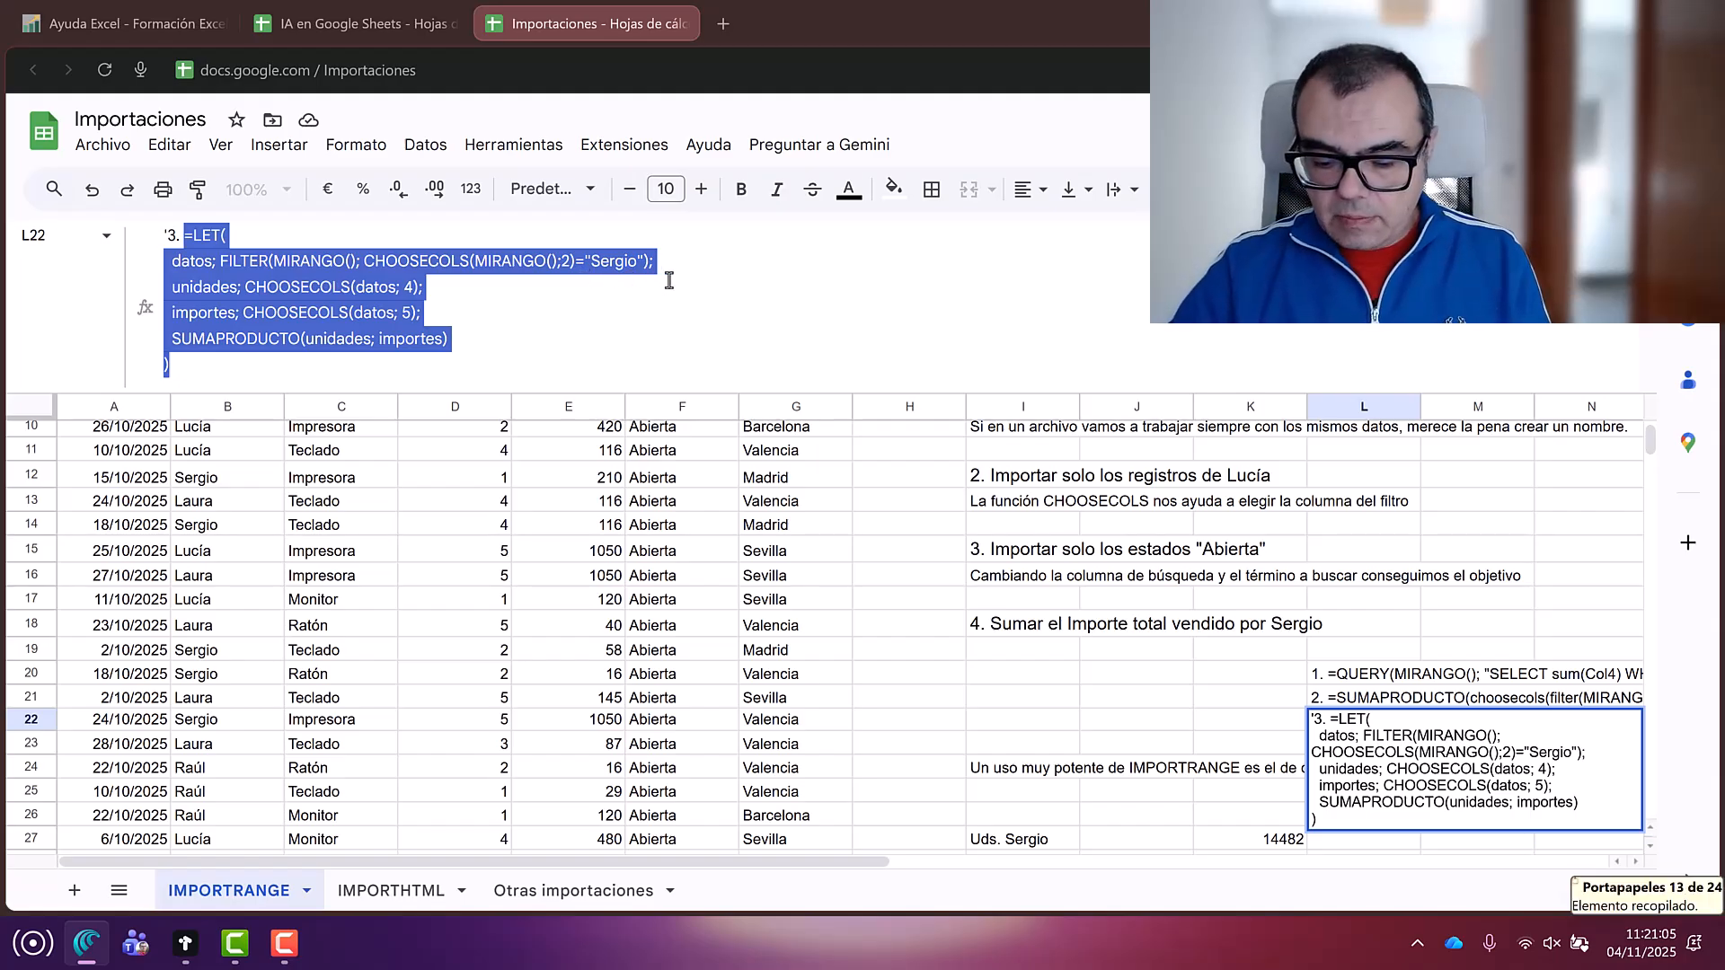
pyautogui.press('Return')
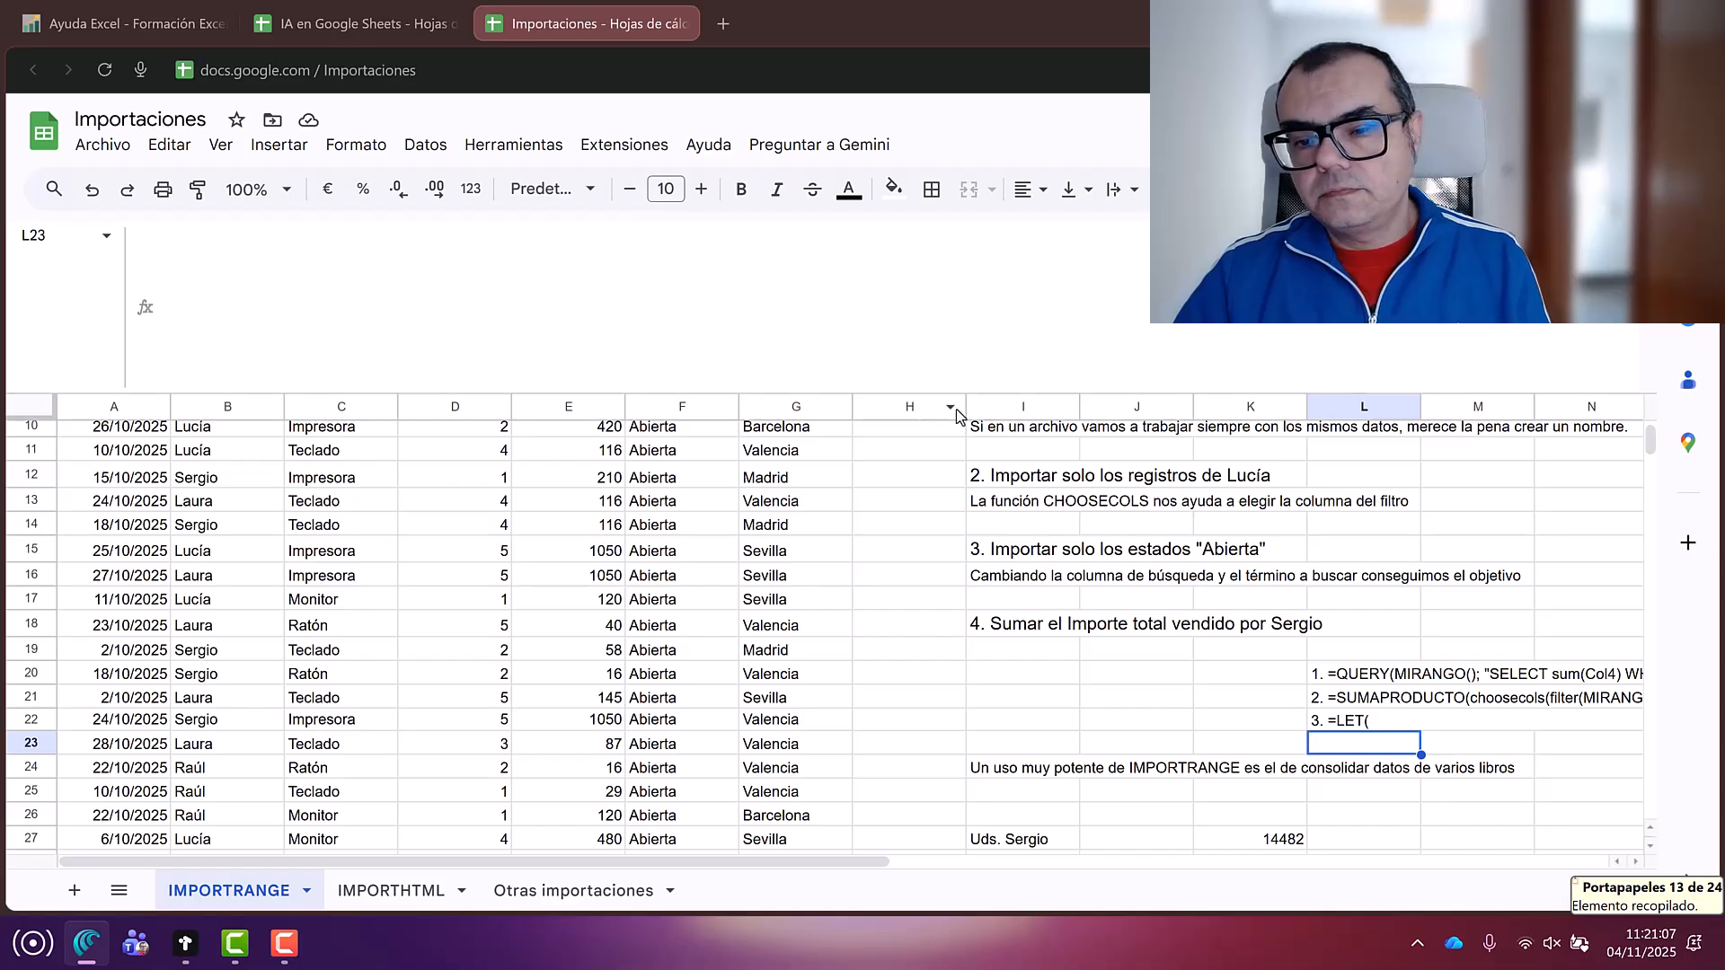
pyautogui.scroll(-3, 956, 408)
# Step: Paste the copied LET formula into K30
pyautogui.click(1217, 692)
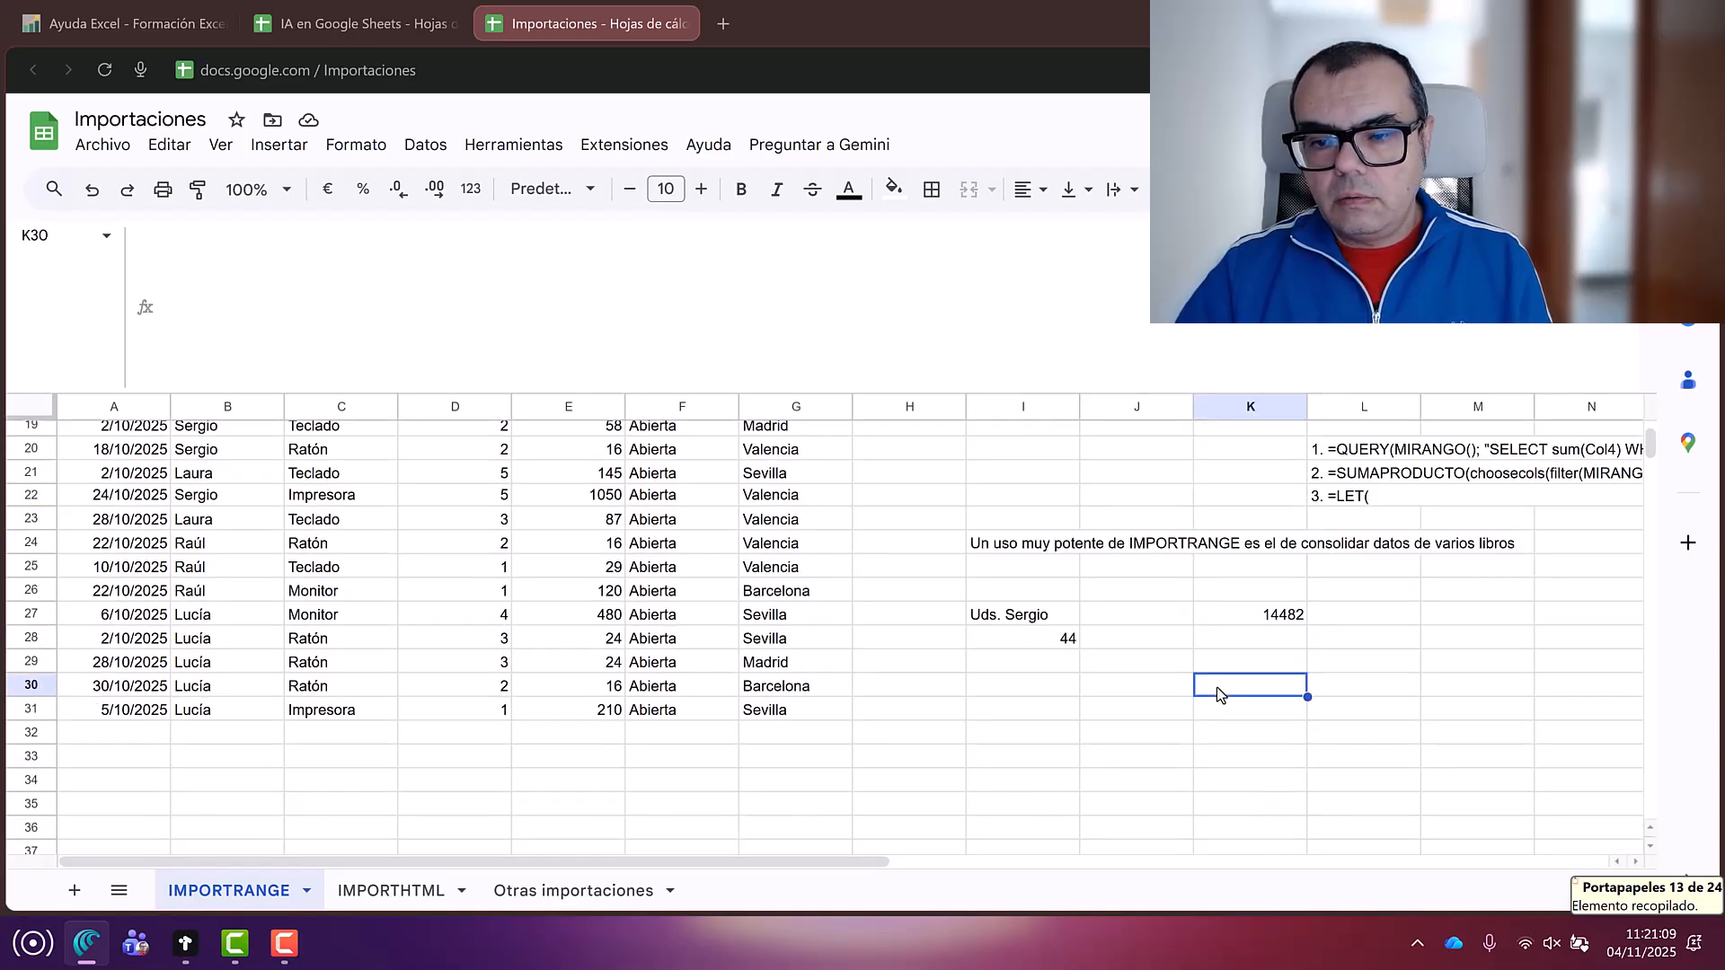
pyautogui.hotkey('ctrl', 'v')
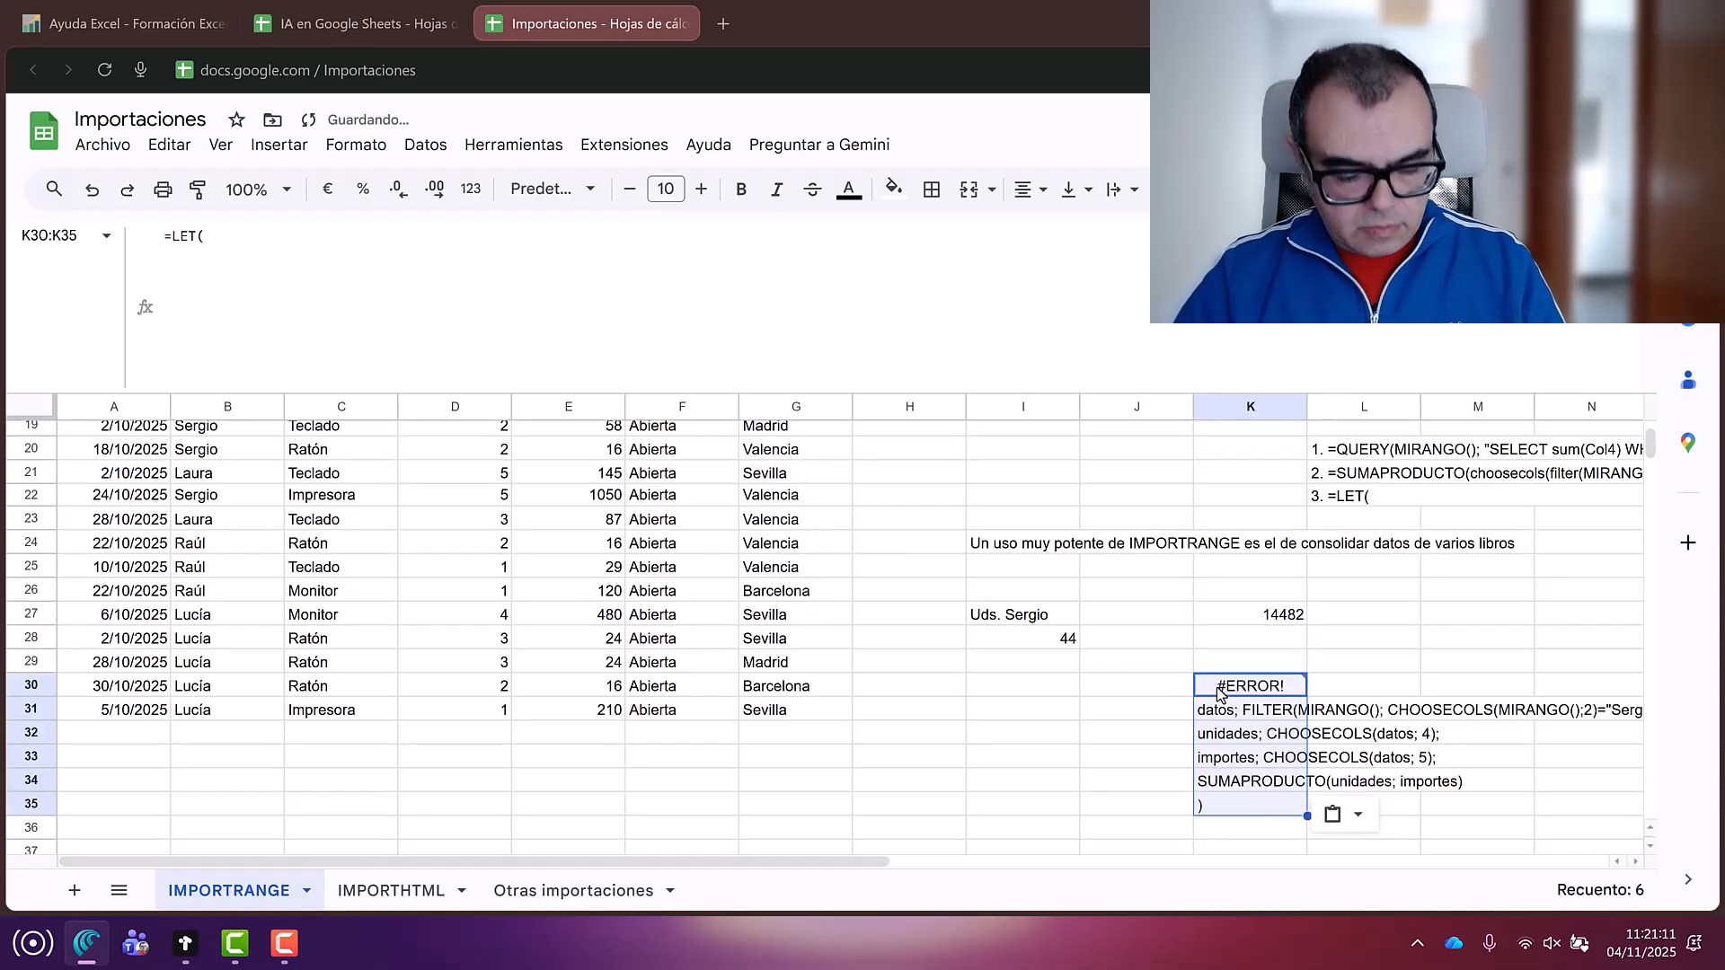
pyautogui.moveTo(1222, 695)
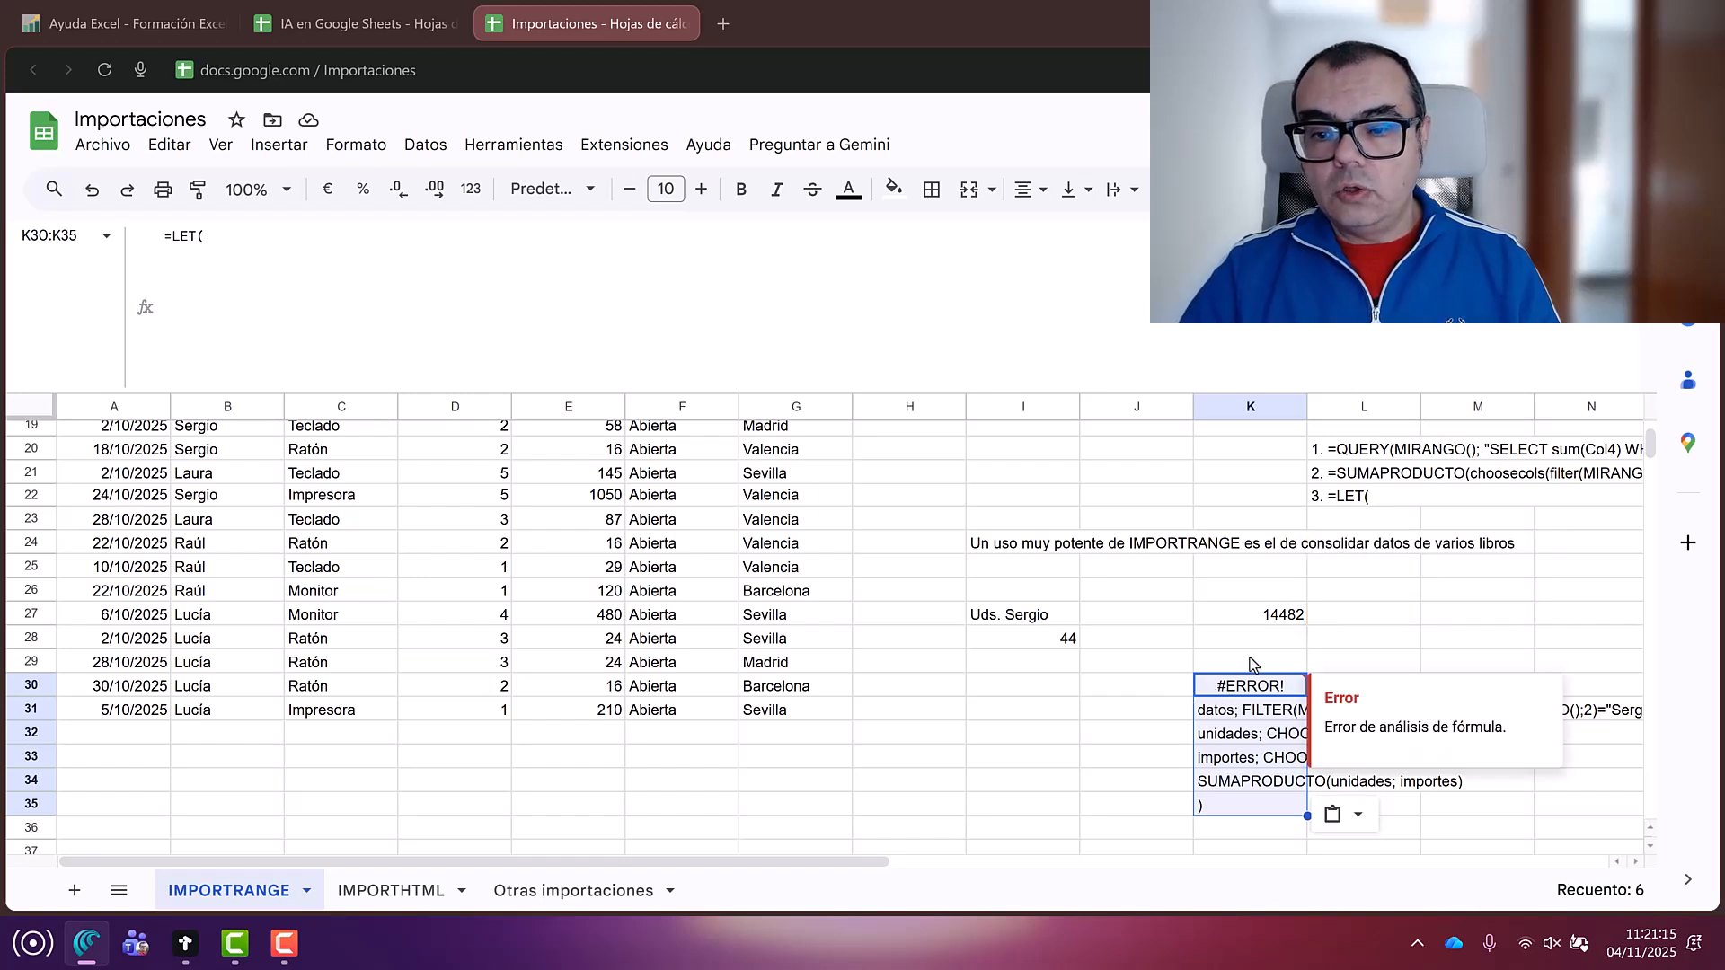
# Step: Clear the broken #ERROR! formulas from K29:K36
pyautogui.click(1252, 662)
pyautogui.moveTo(1252, 662); pyautogui.dragTo(1285, 835)
pyautogui.press('Delete')
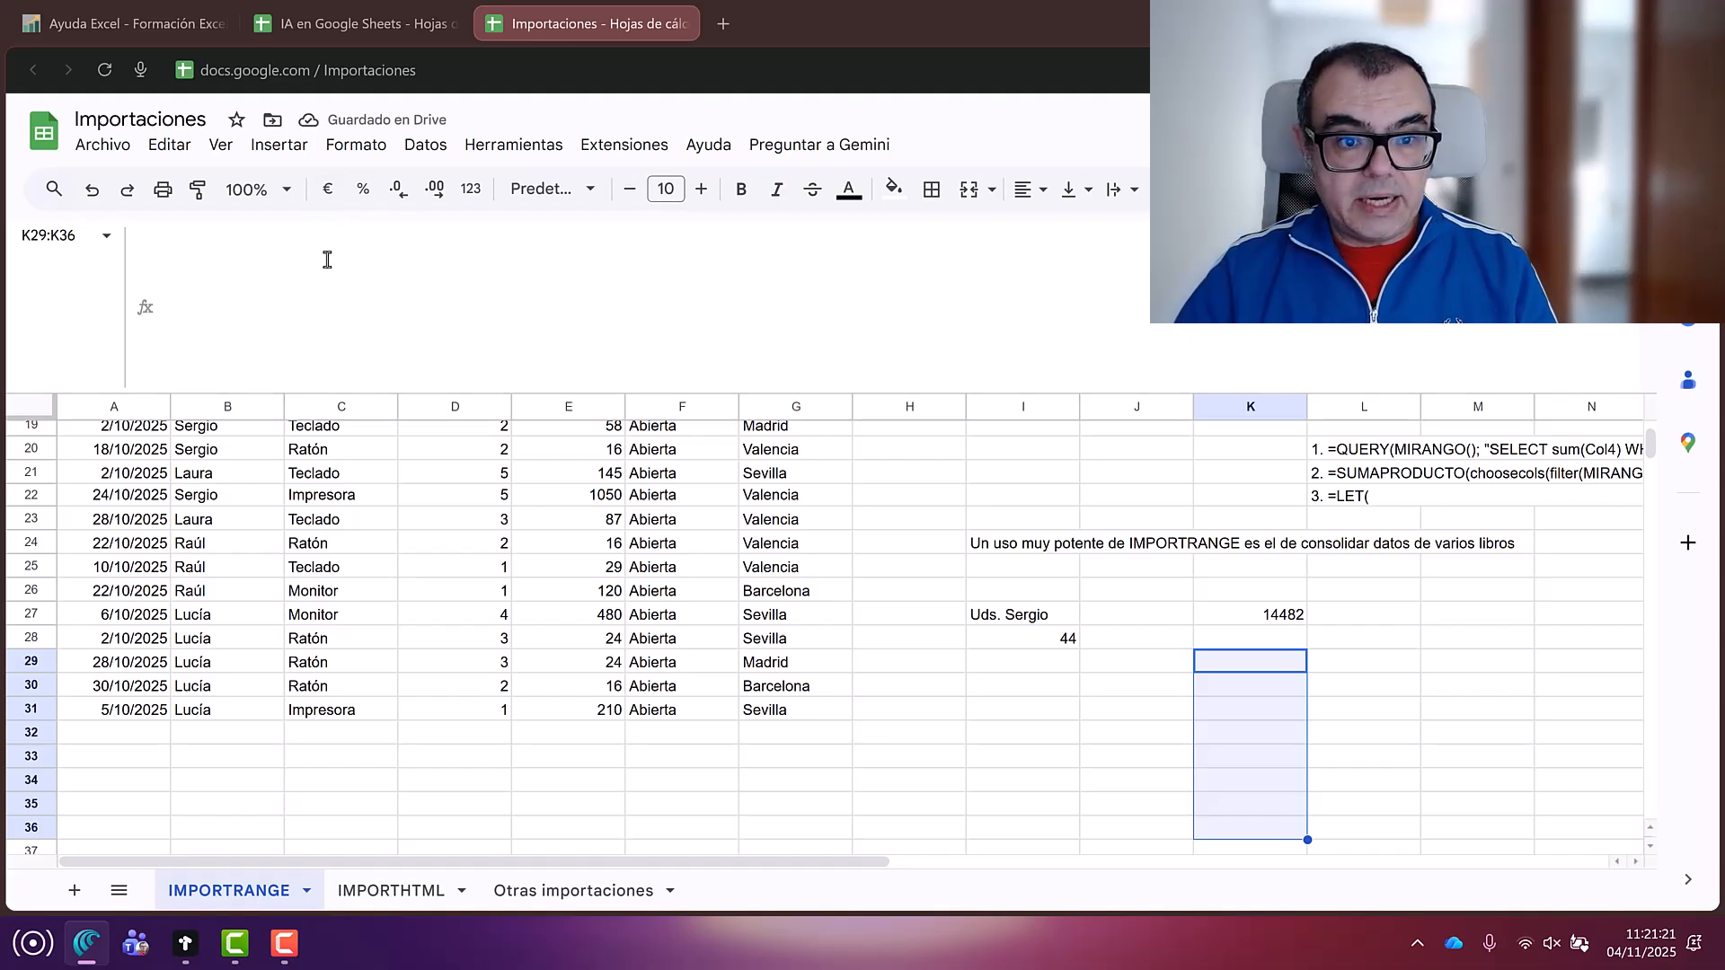
pyautogui.click(1266, 741)
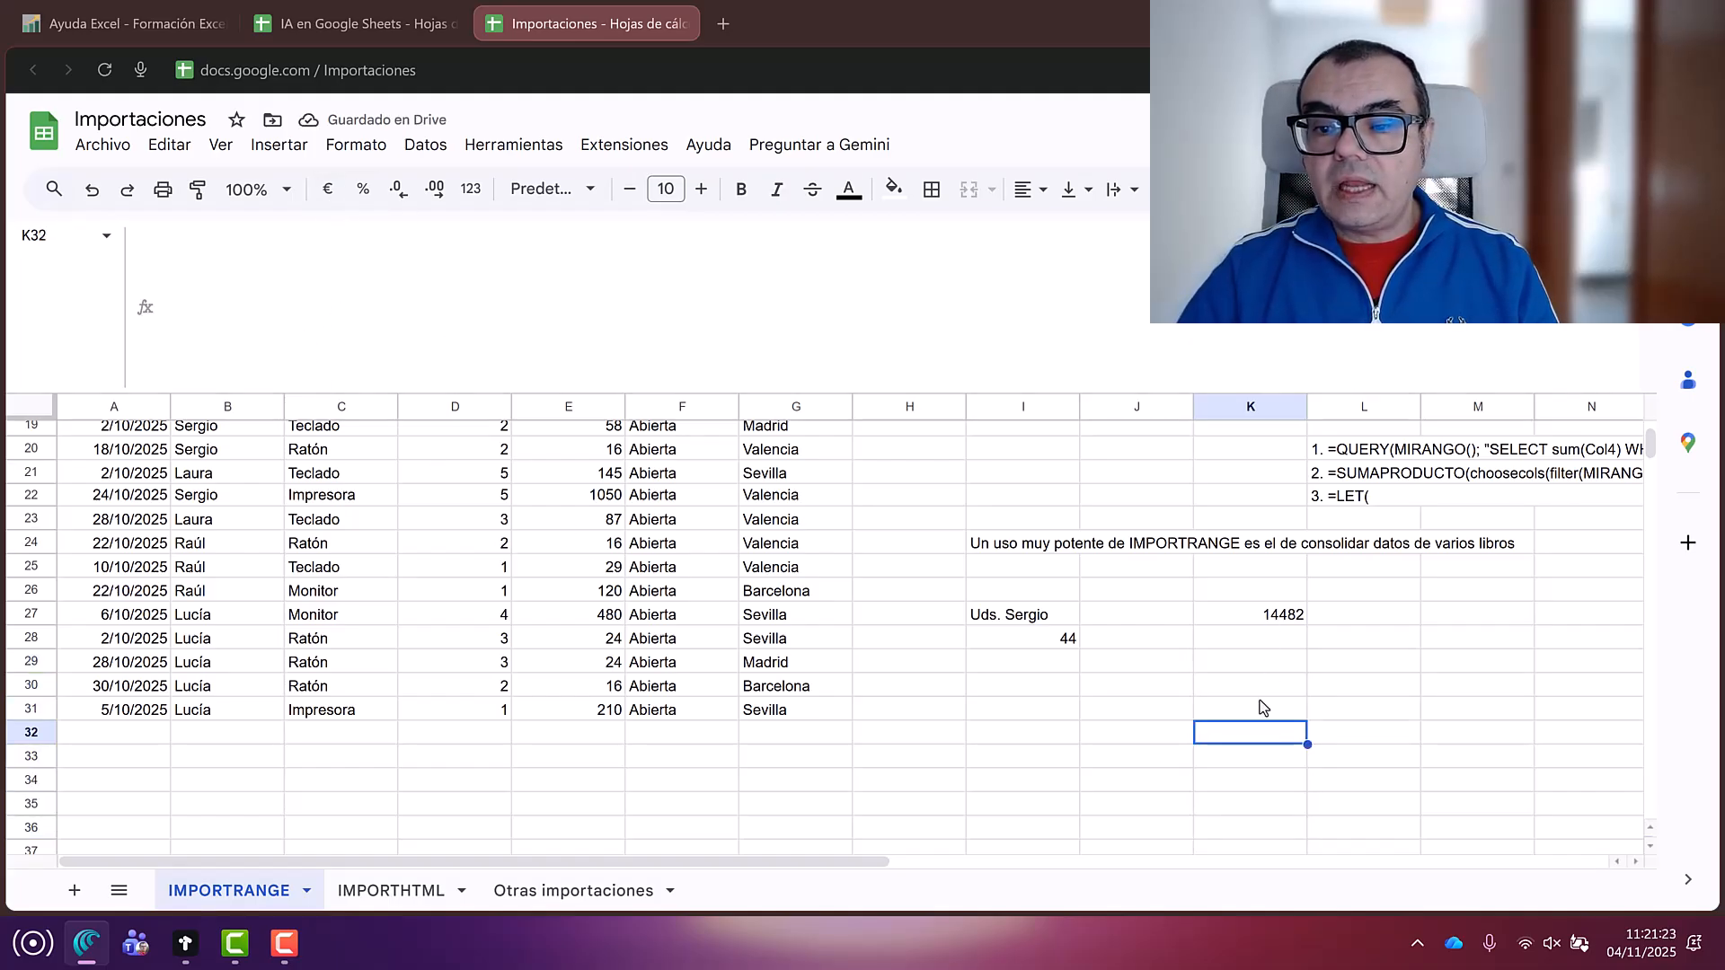
# Step: Paste the multi-line LET formula into K31's formula bar
pyautogui.click(1259, 706)
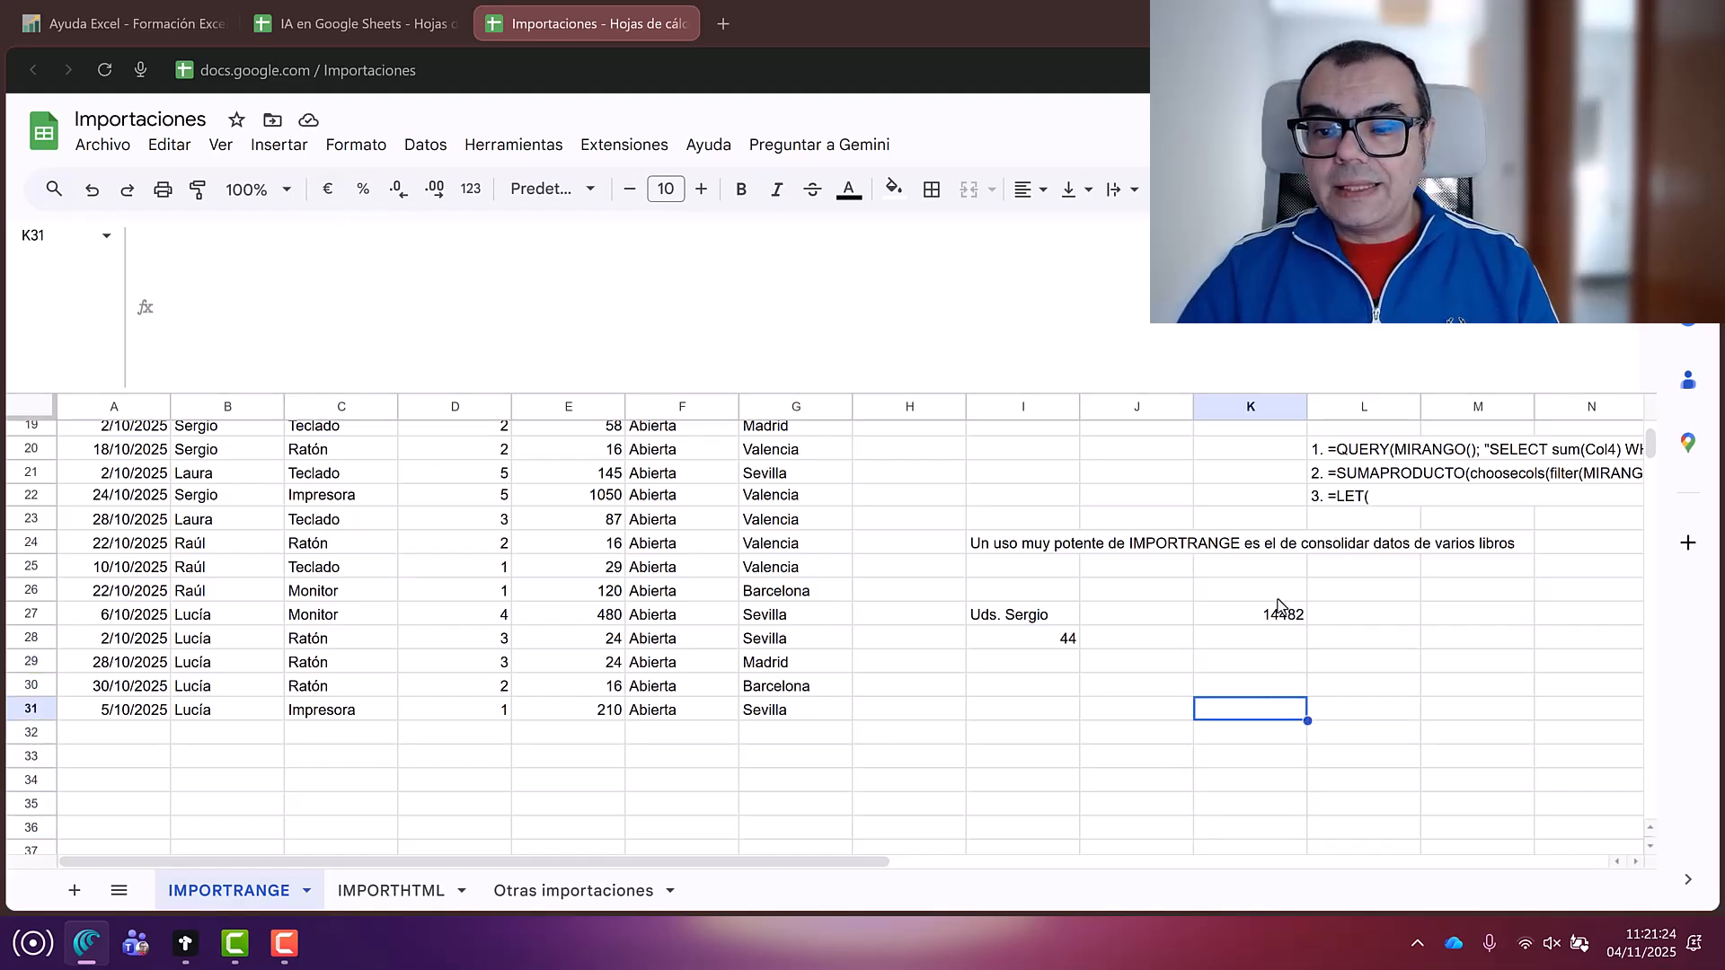
pyautogui.click(369, 271)
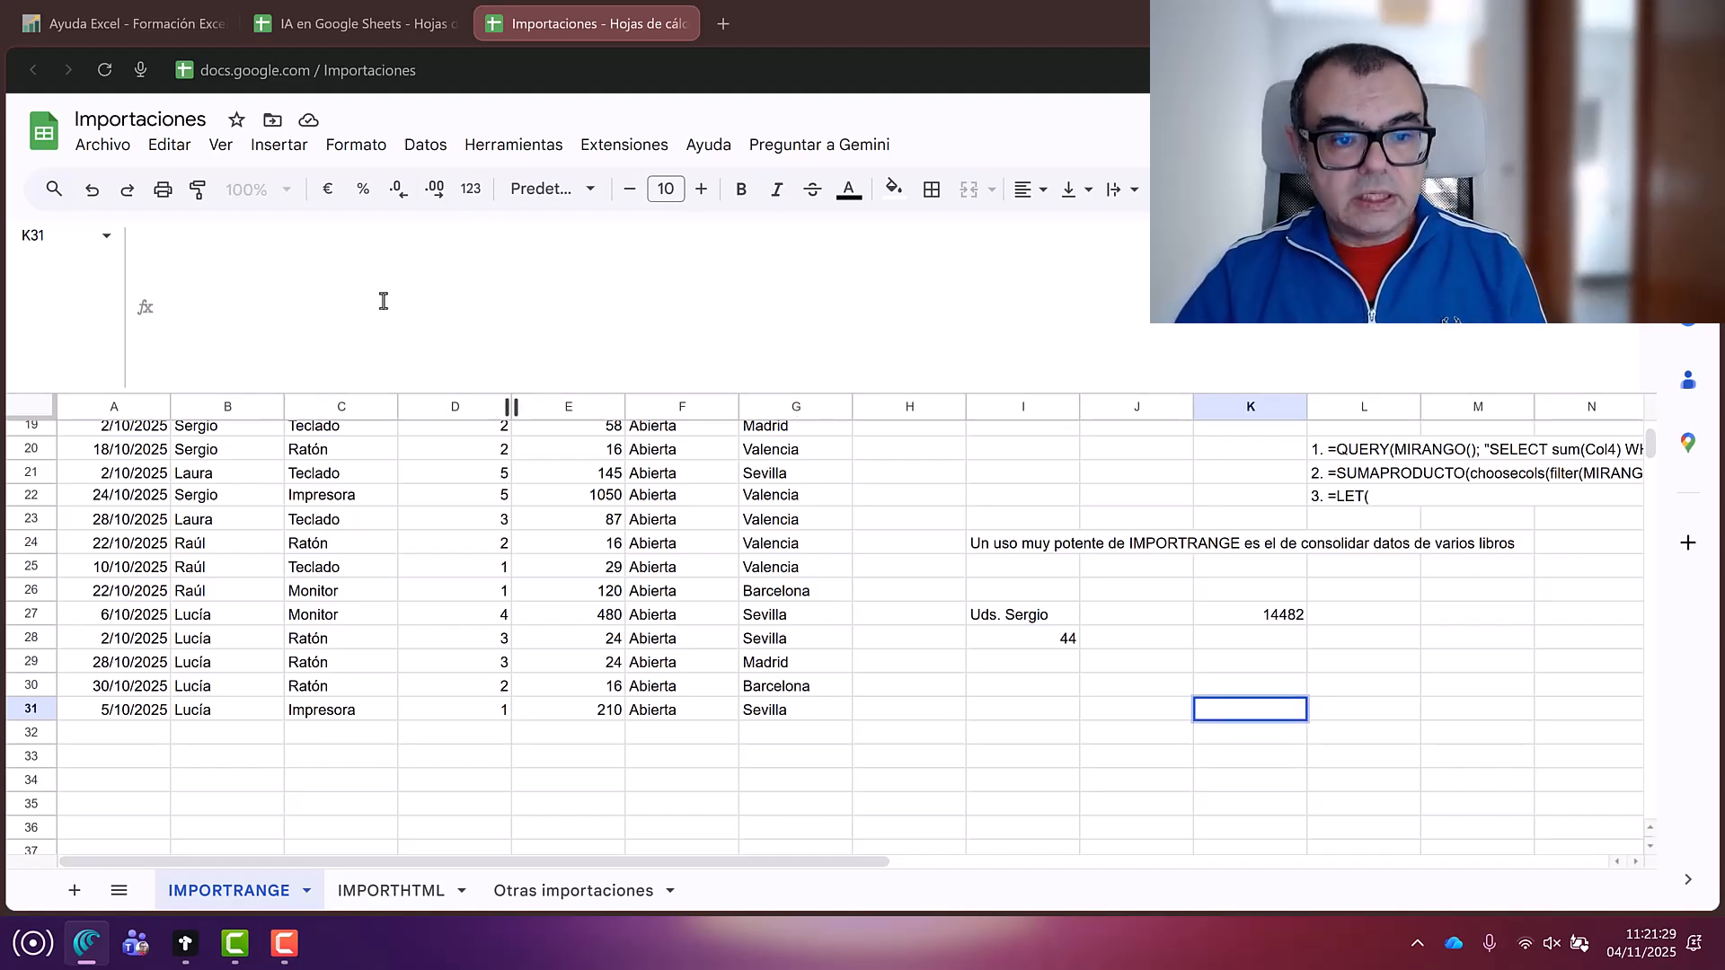
pyautogui.hotkey('ctrl', 'v')
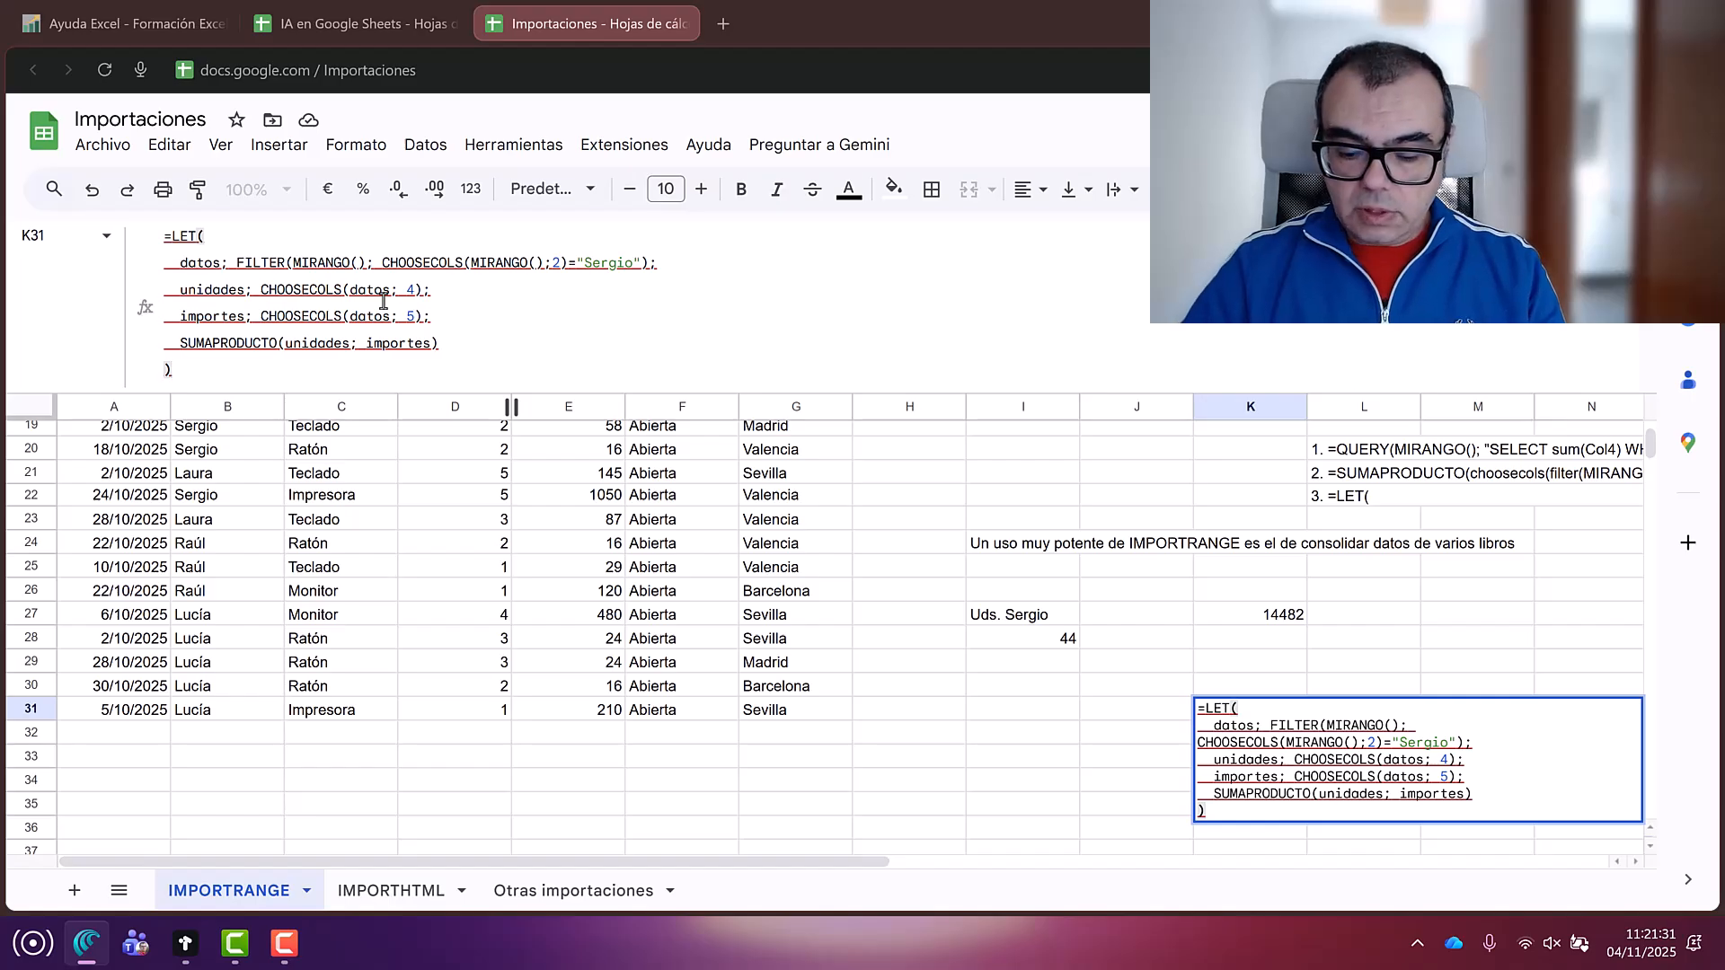
# Step: Commit K31, then swap the MIRANGO reference inside FILTER for TABLAVENTAS()
pyautogui.press('Return')
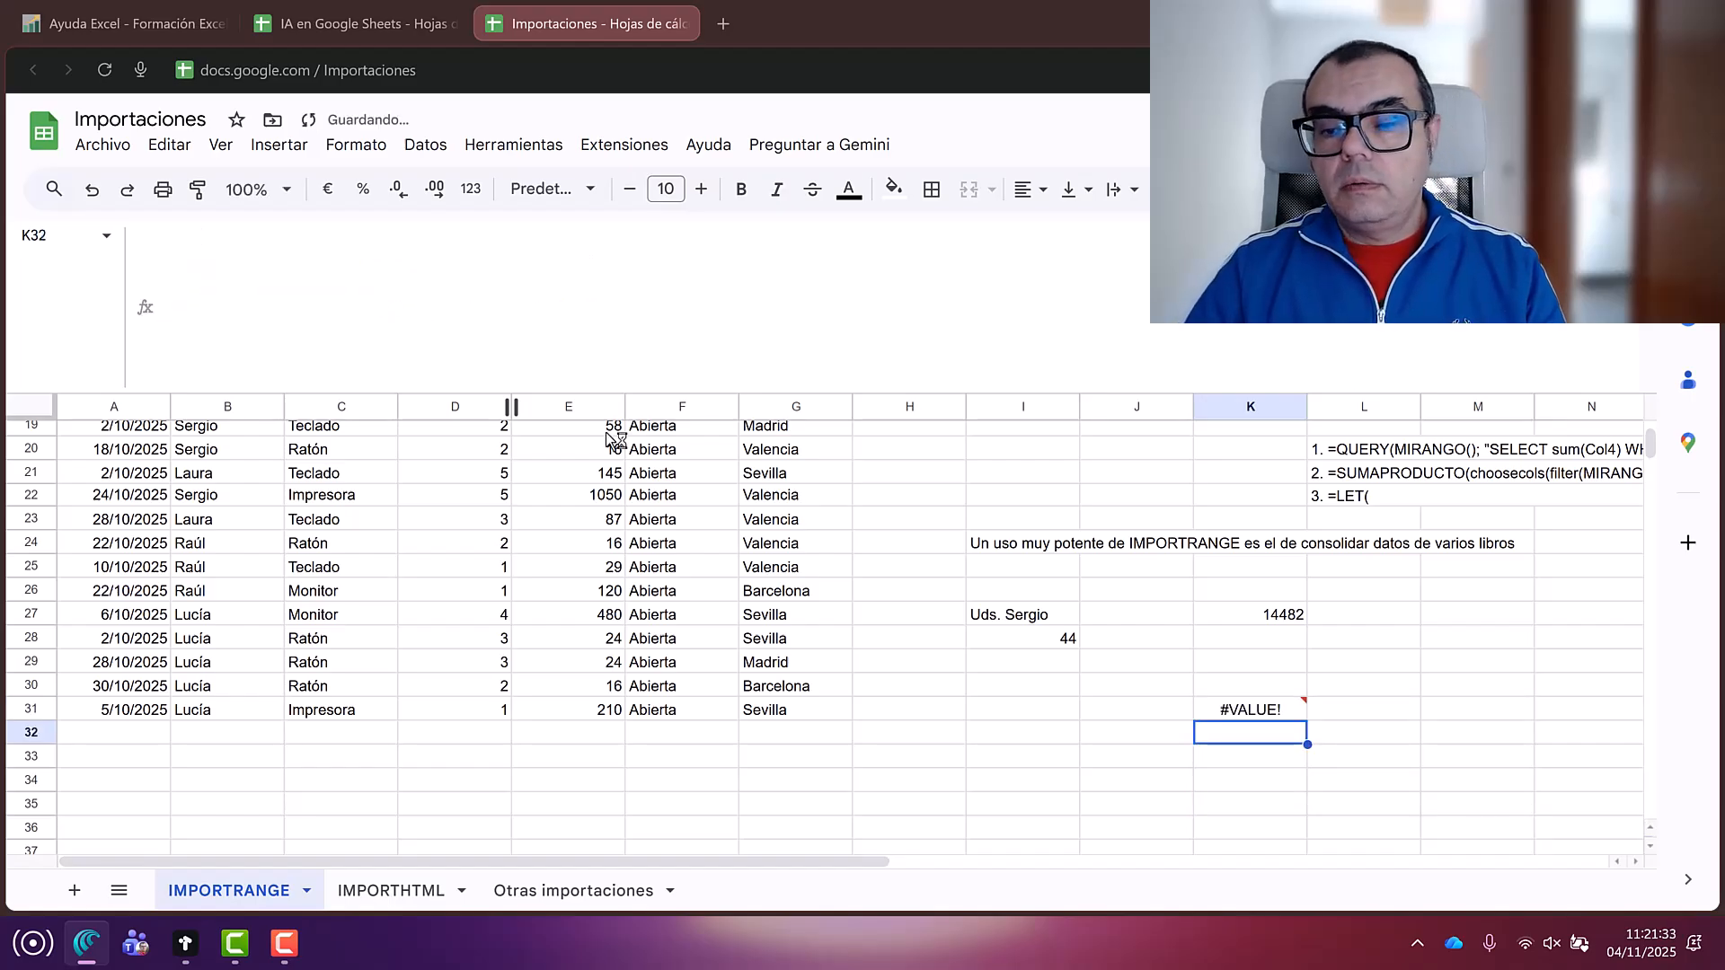
pyautogui.click(1268, 715)
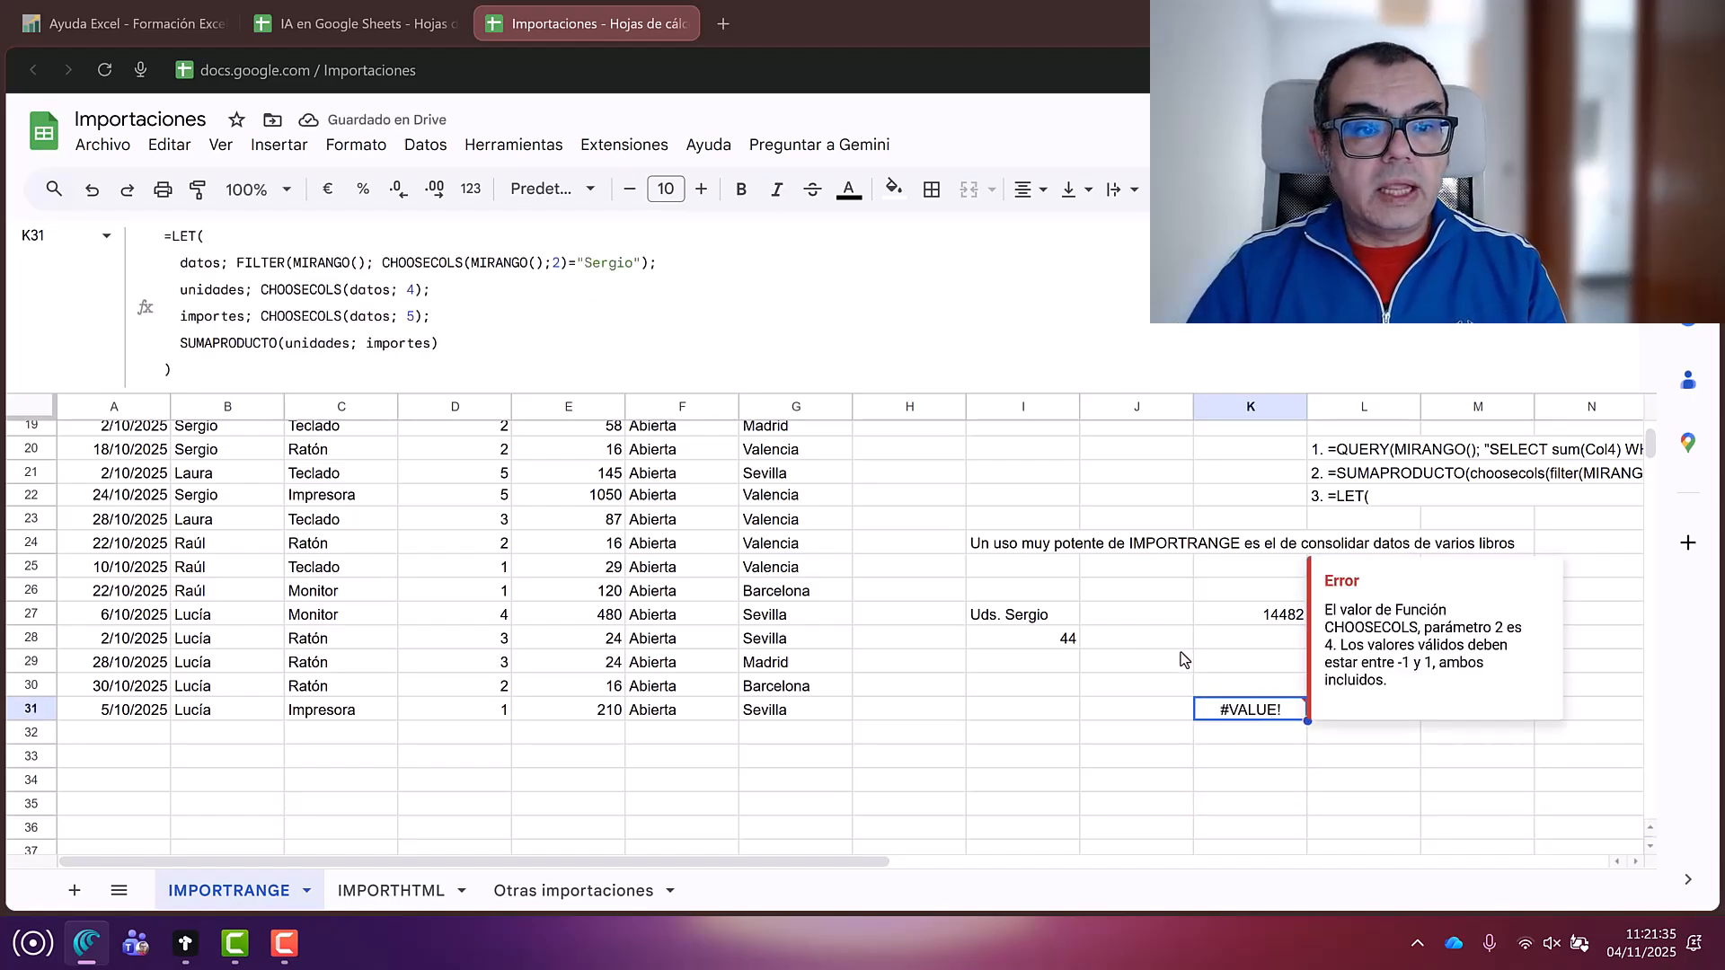
pyautogui.doubleClick(316, 265)
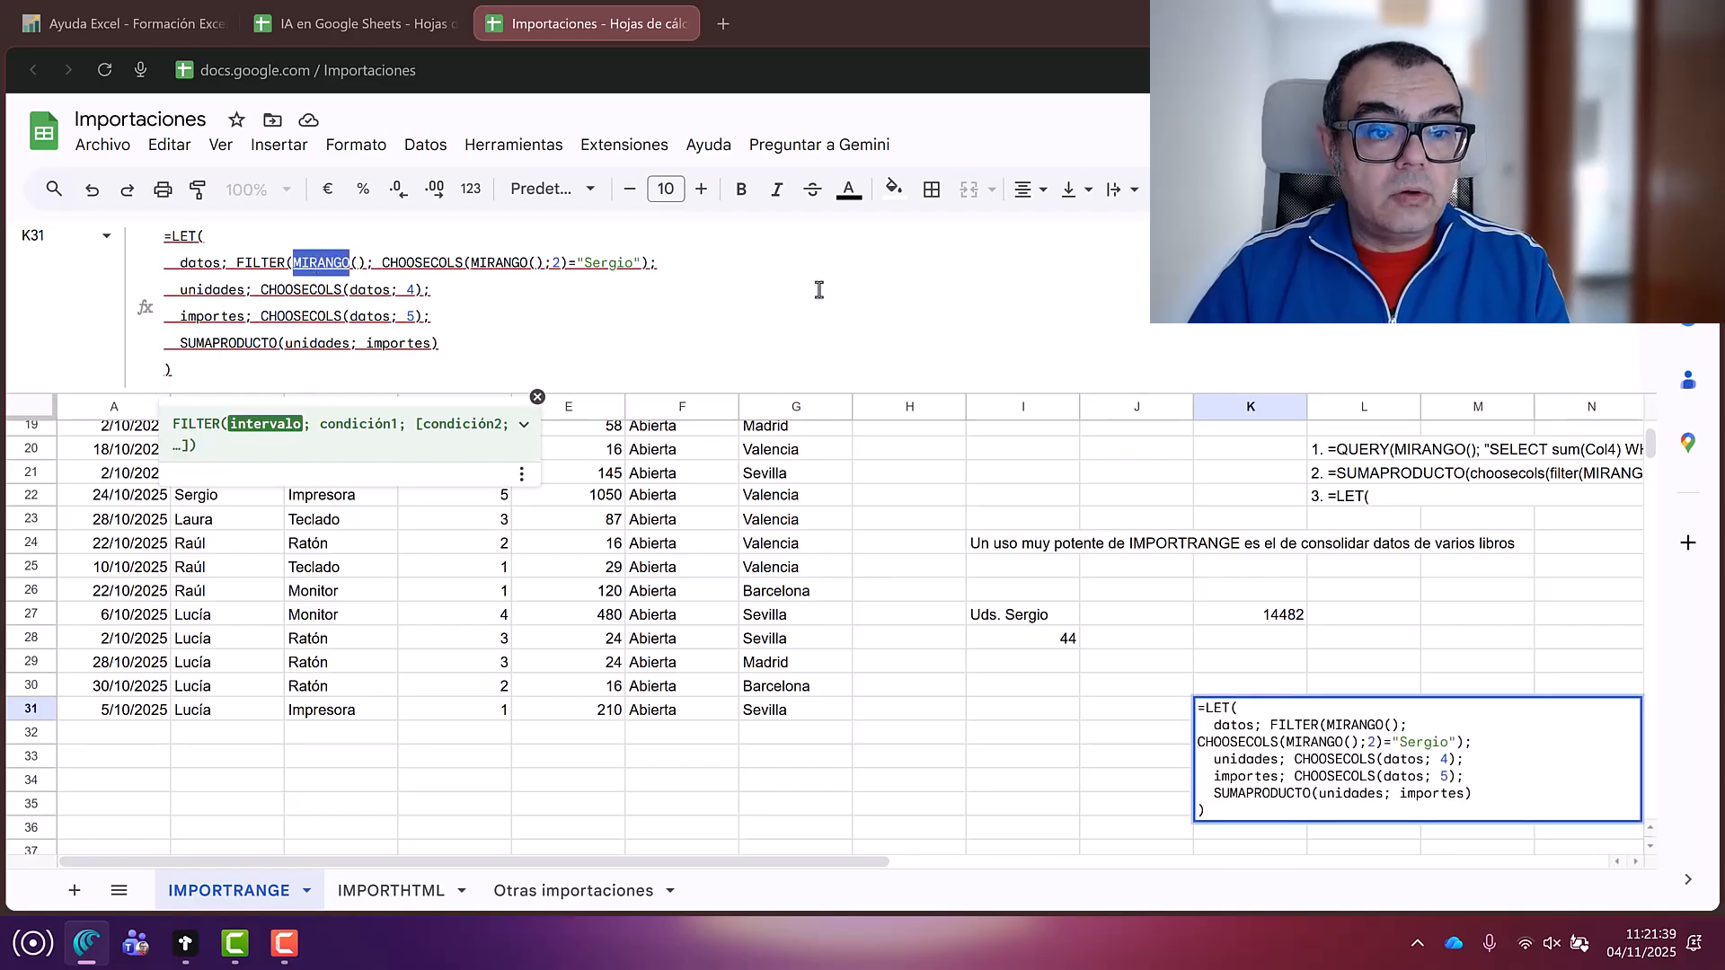
pyautogui.write('tabla')
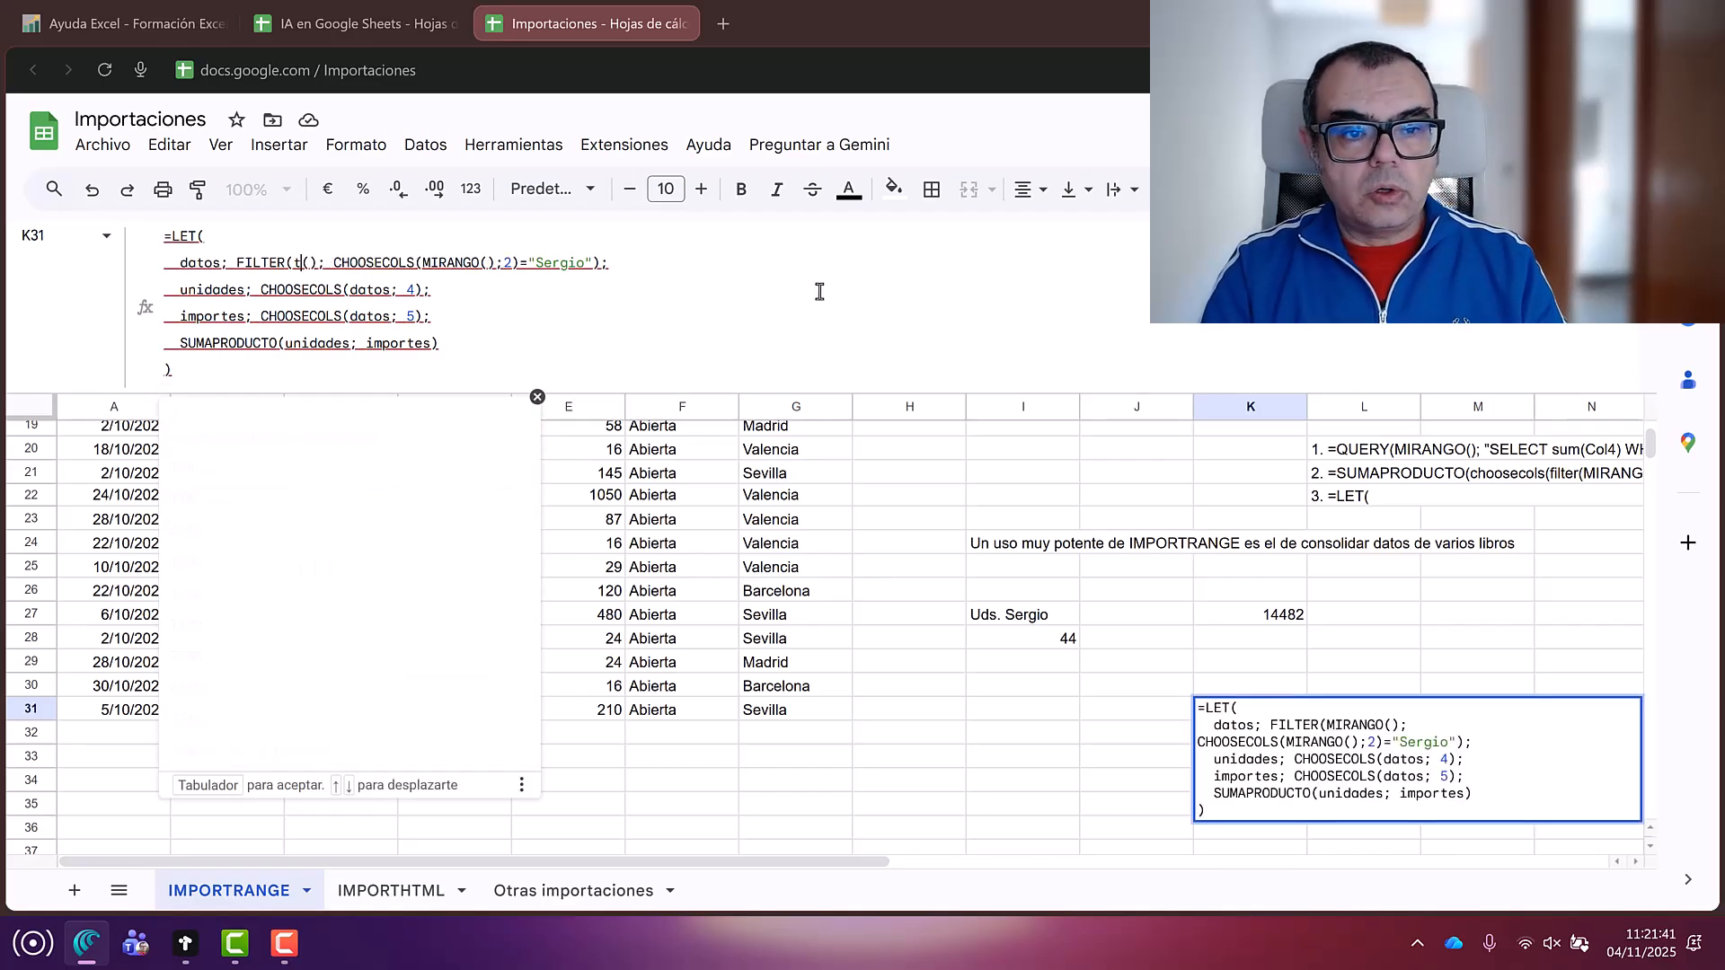
pyautogui.press('Tab')
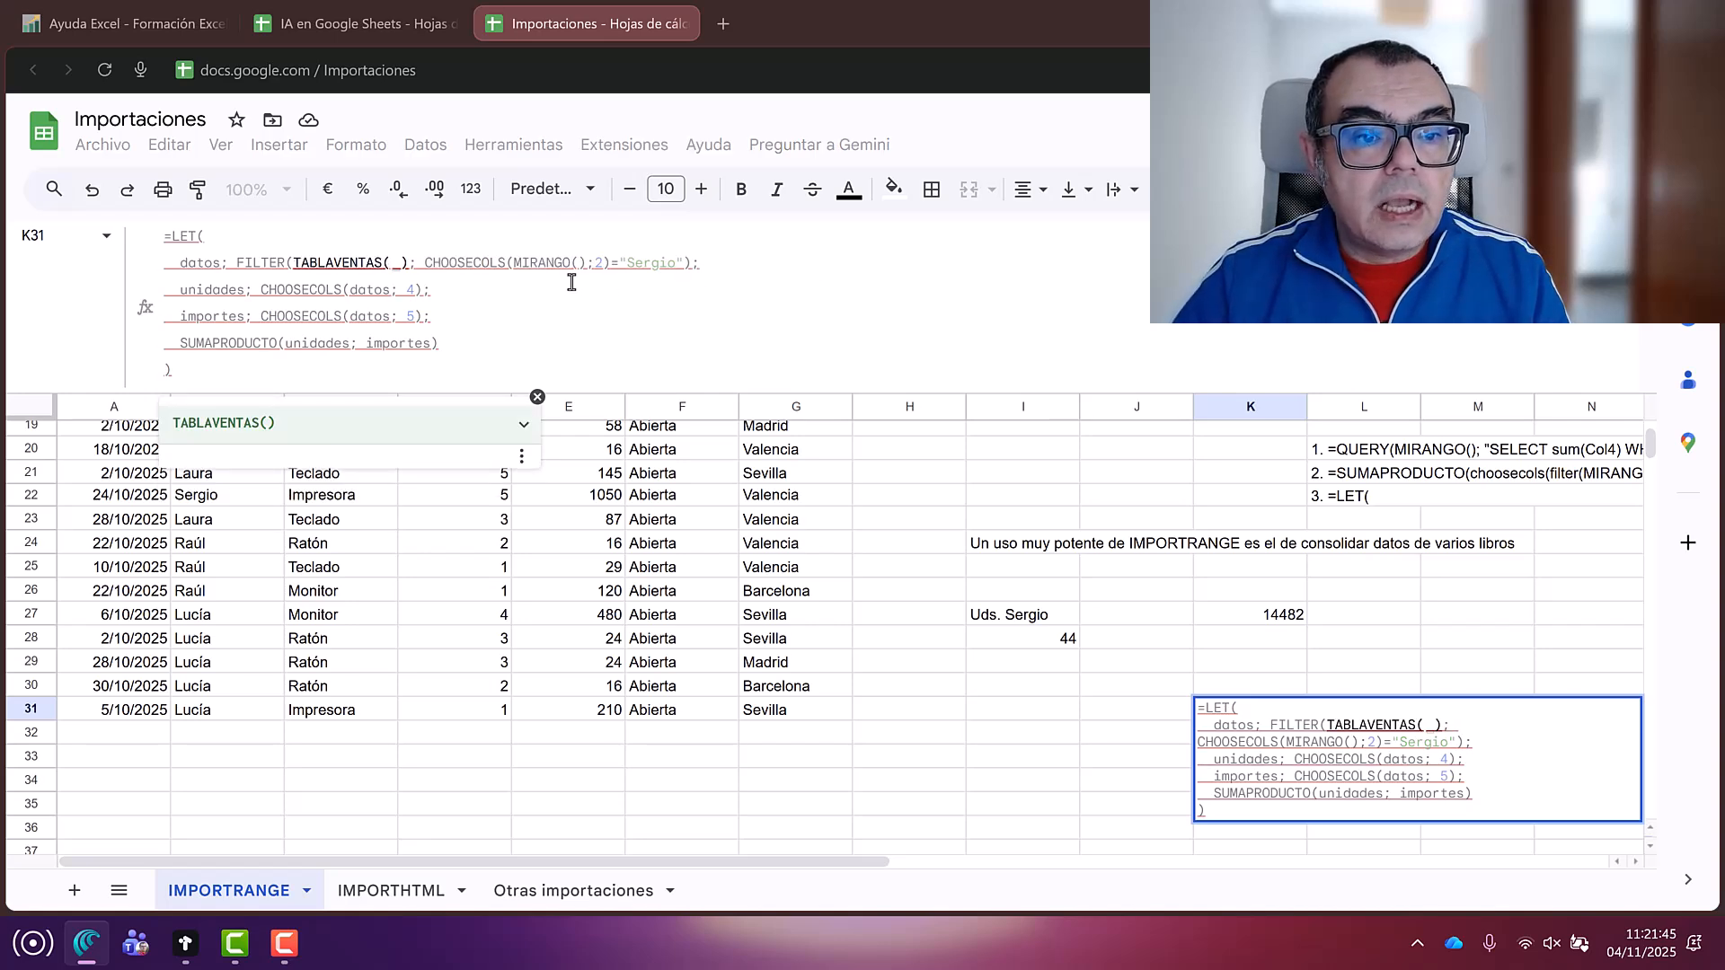
# Step: Swap the CHOOSECOLS MIRANGO reference for TABLAVENTAS and dismiss the missing-parenthesis warning
pyautogui.doubleClick(541, 261)
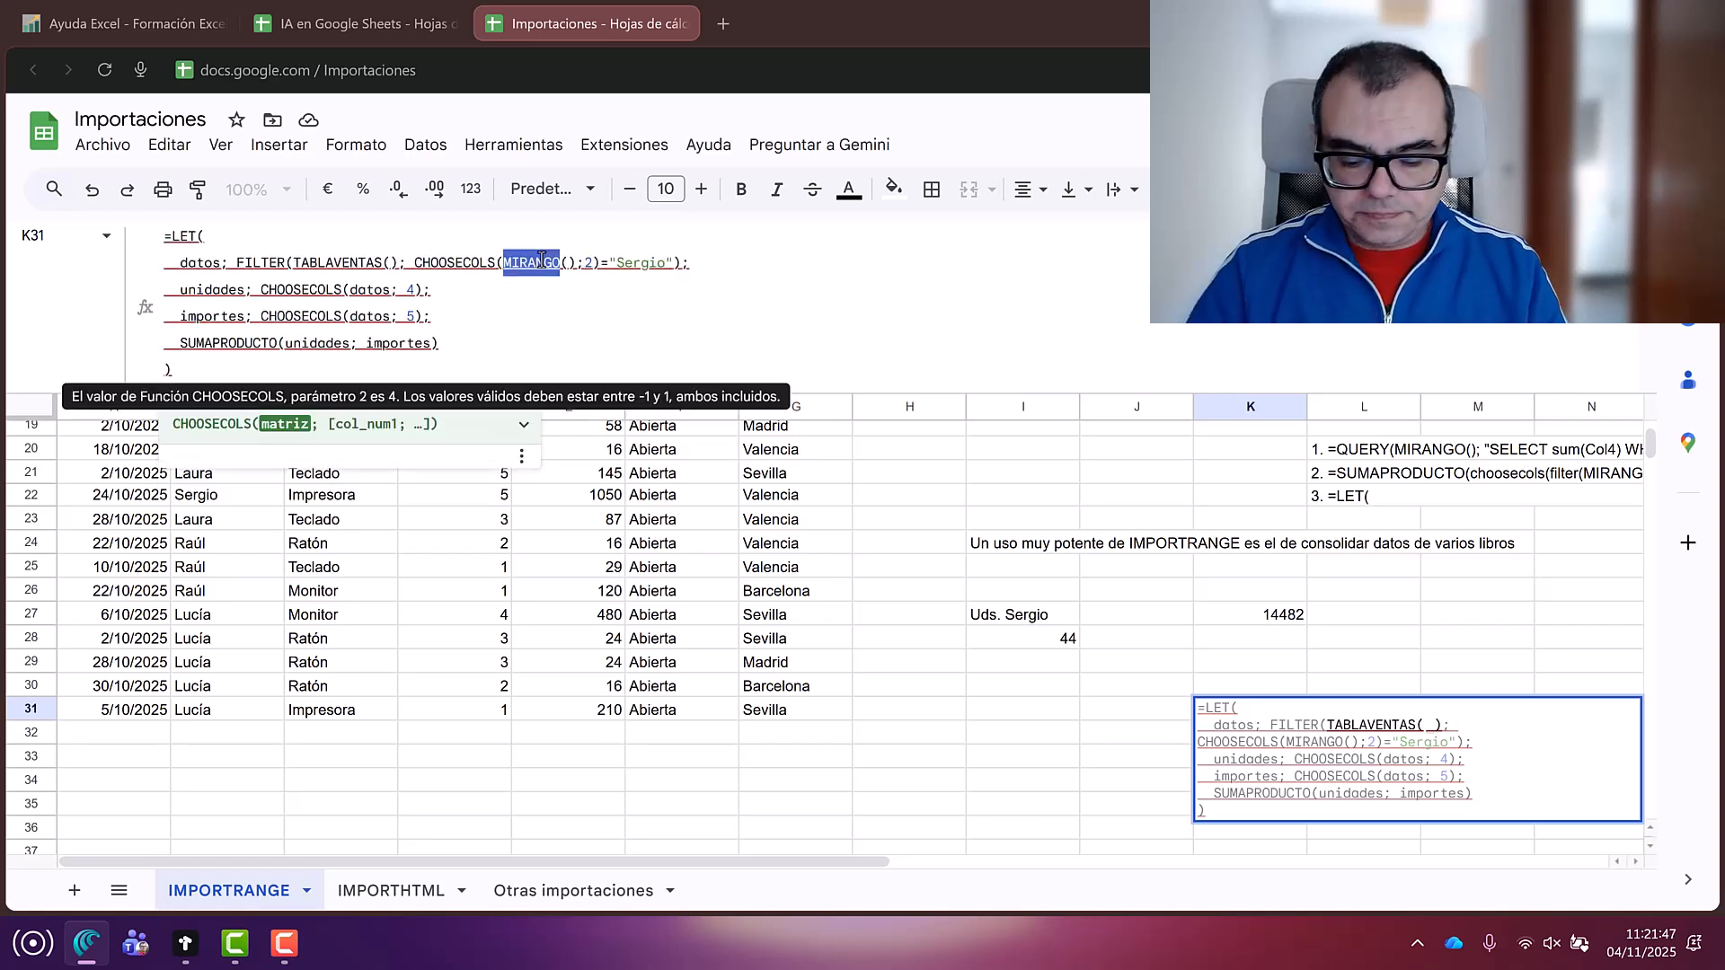
pyautogui.write('tablaventas')
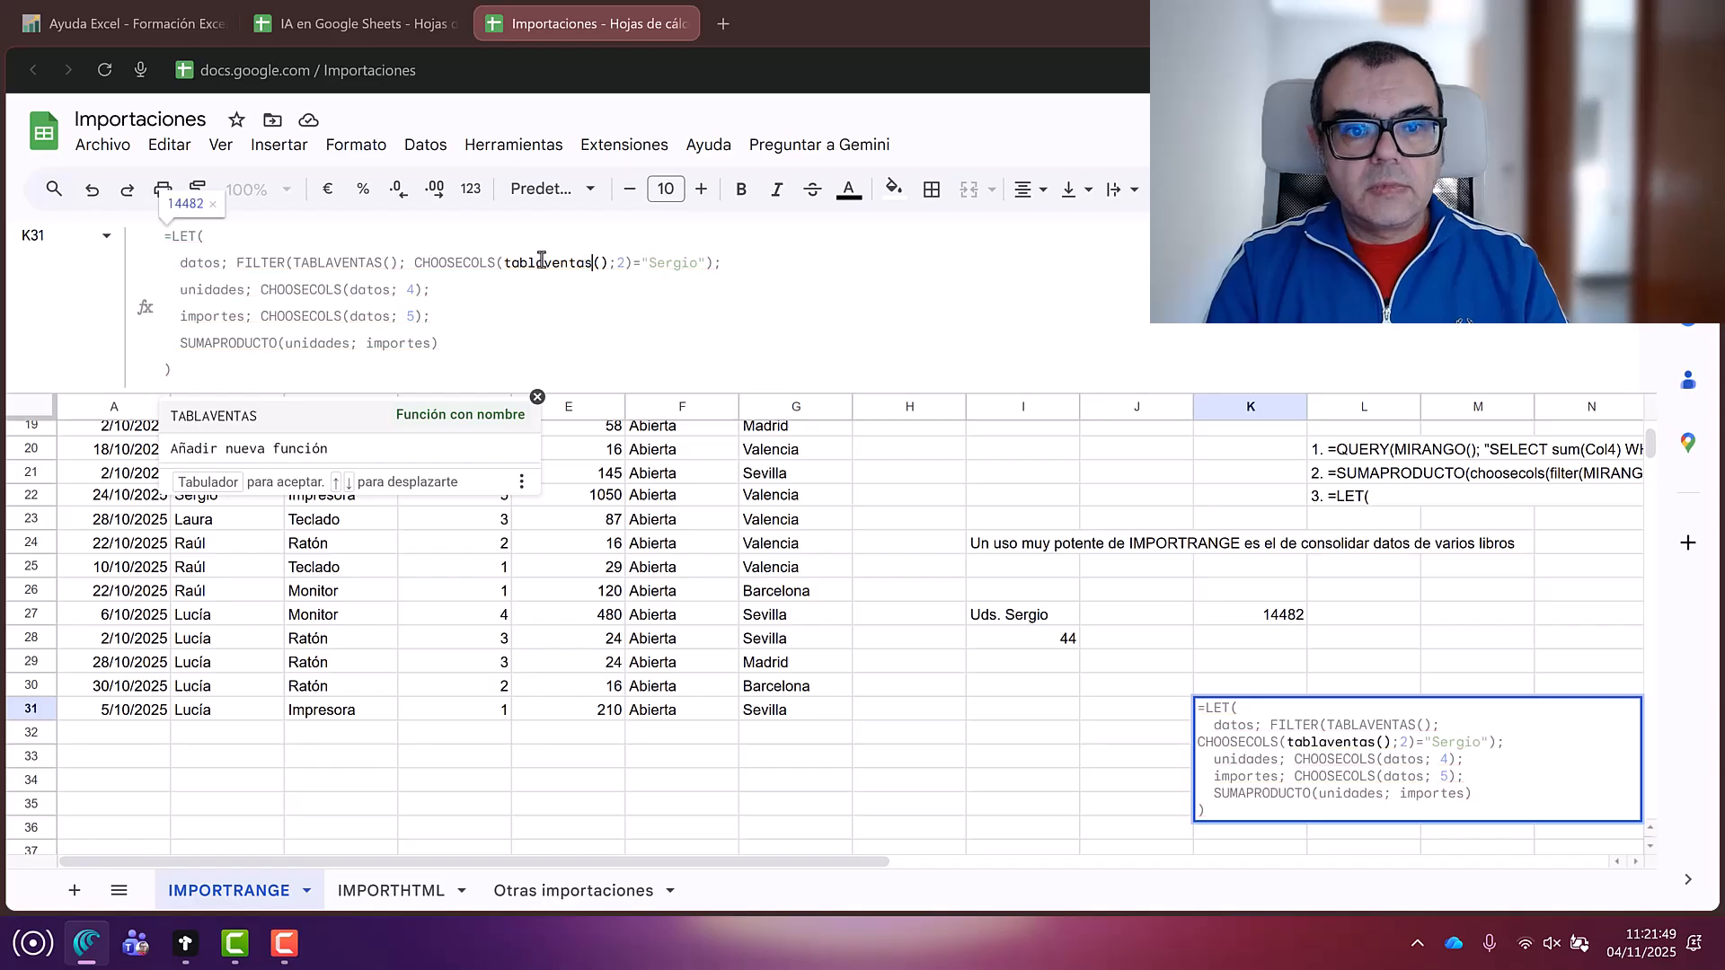
pyautogui.press('Tab')
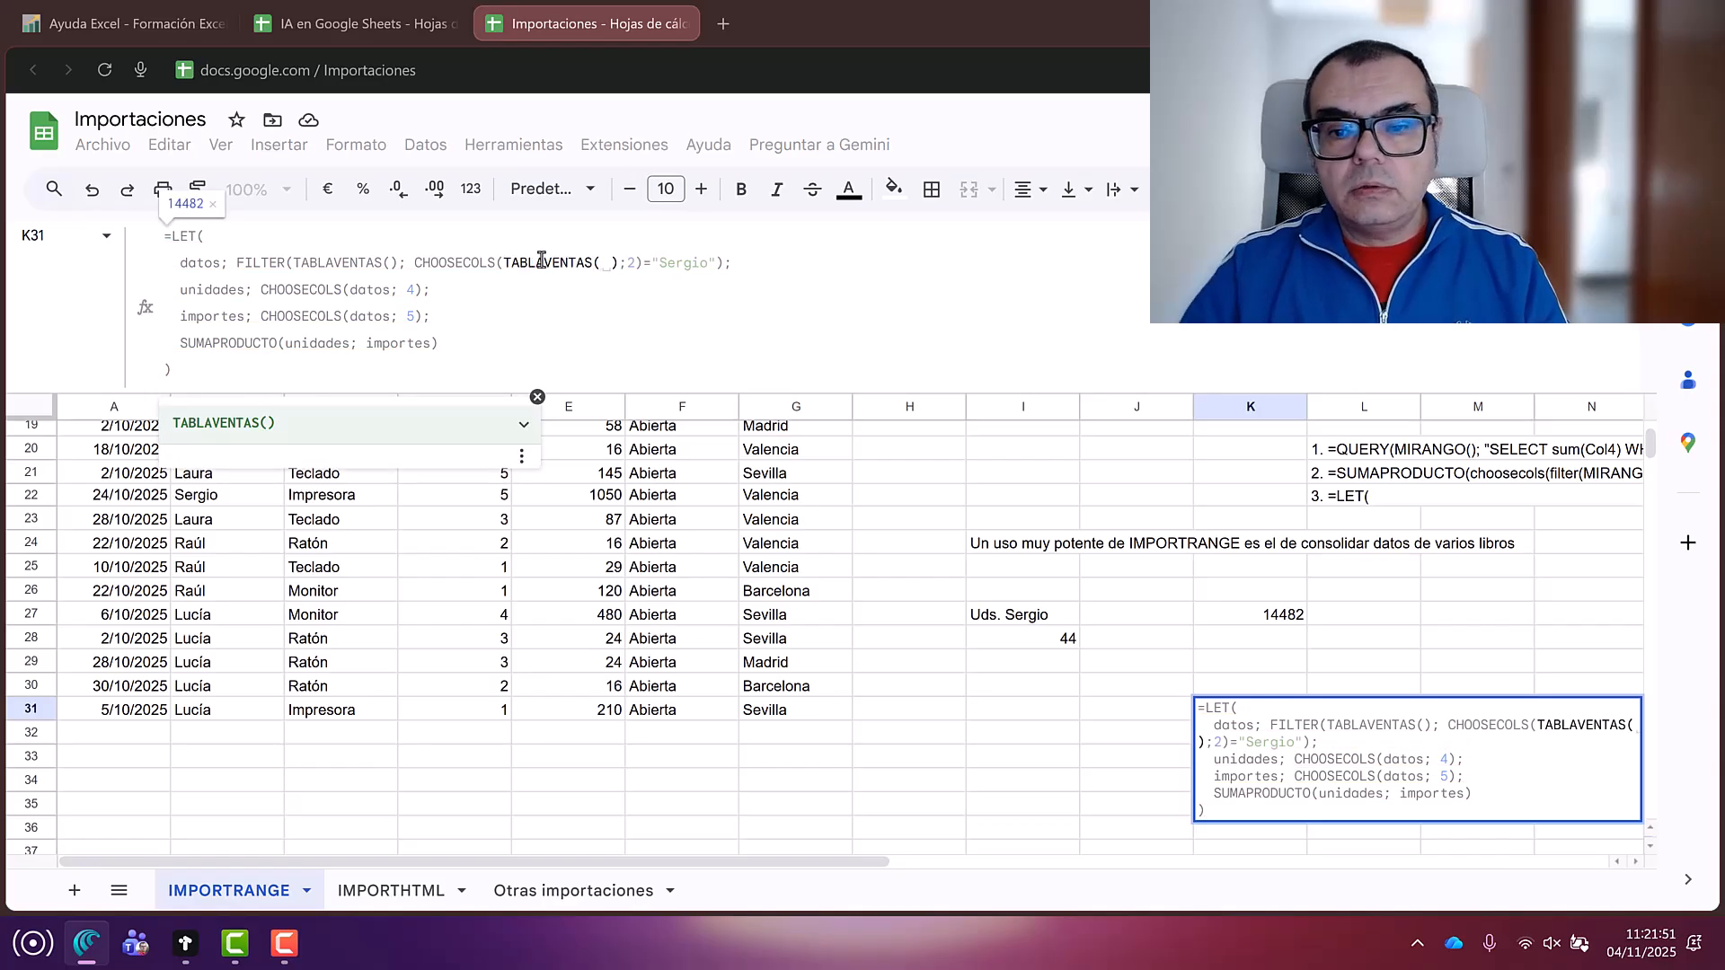
pyautogui.press('BackSpace')
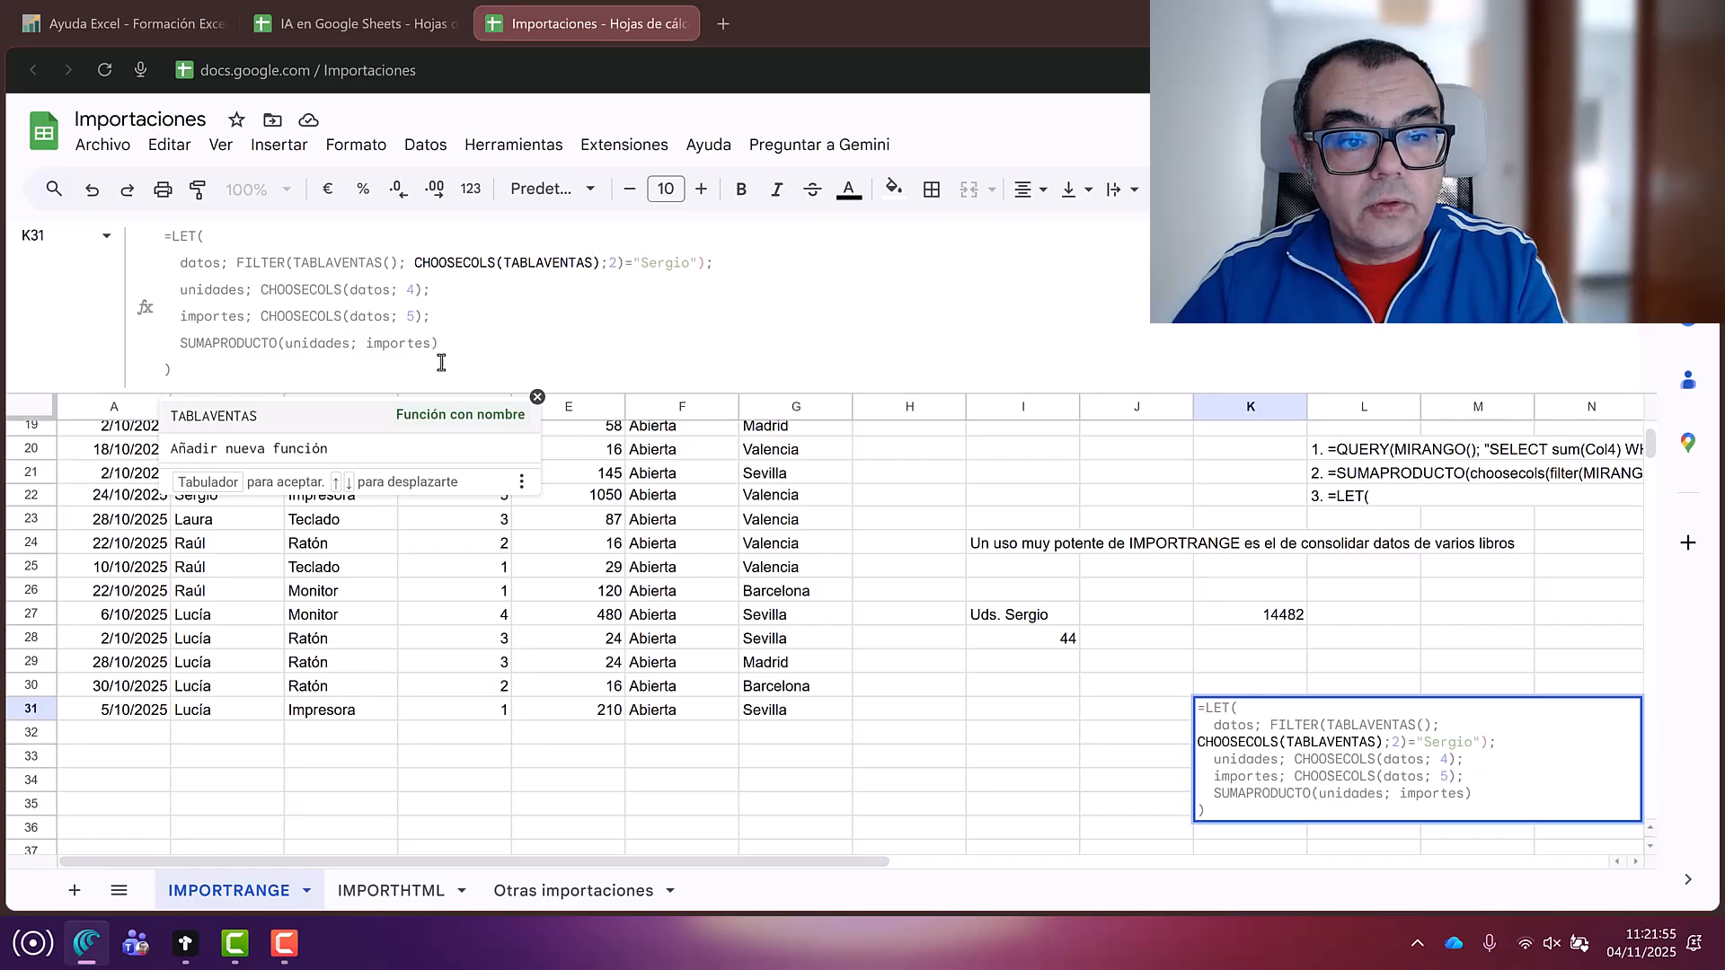
pyautogui.click(234, 379)
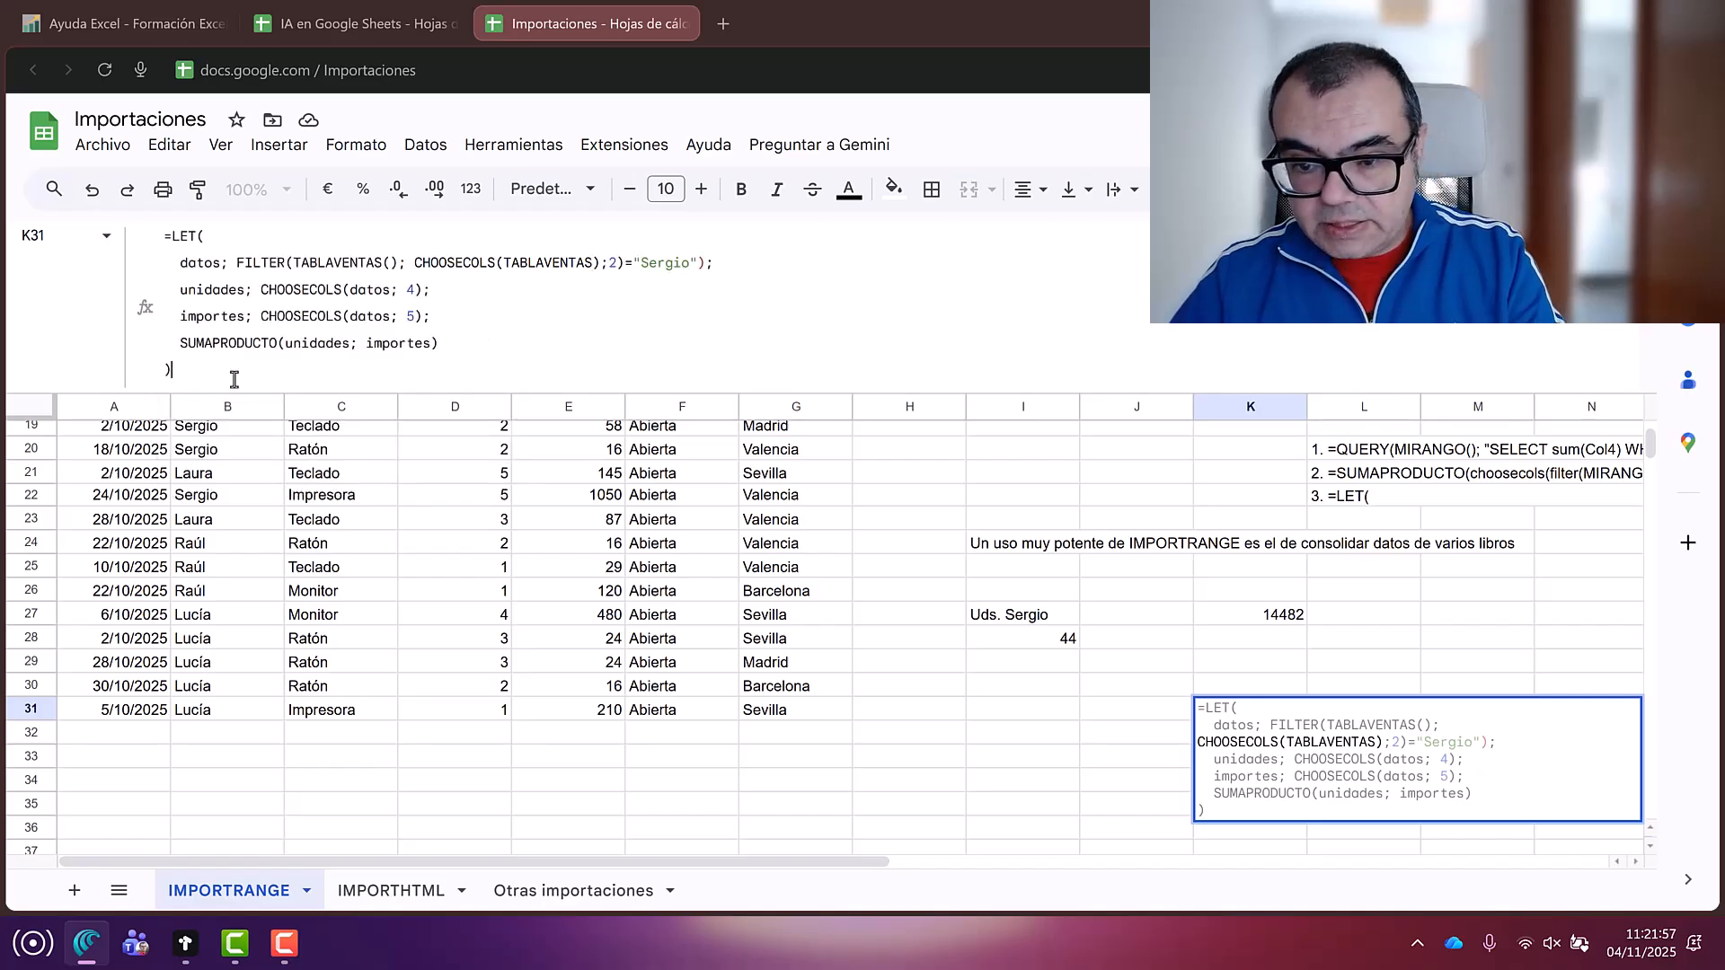
pyautogui.press('Return')
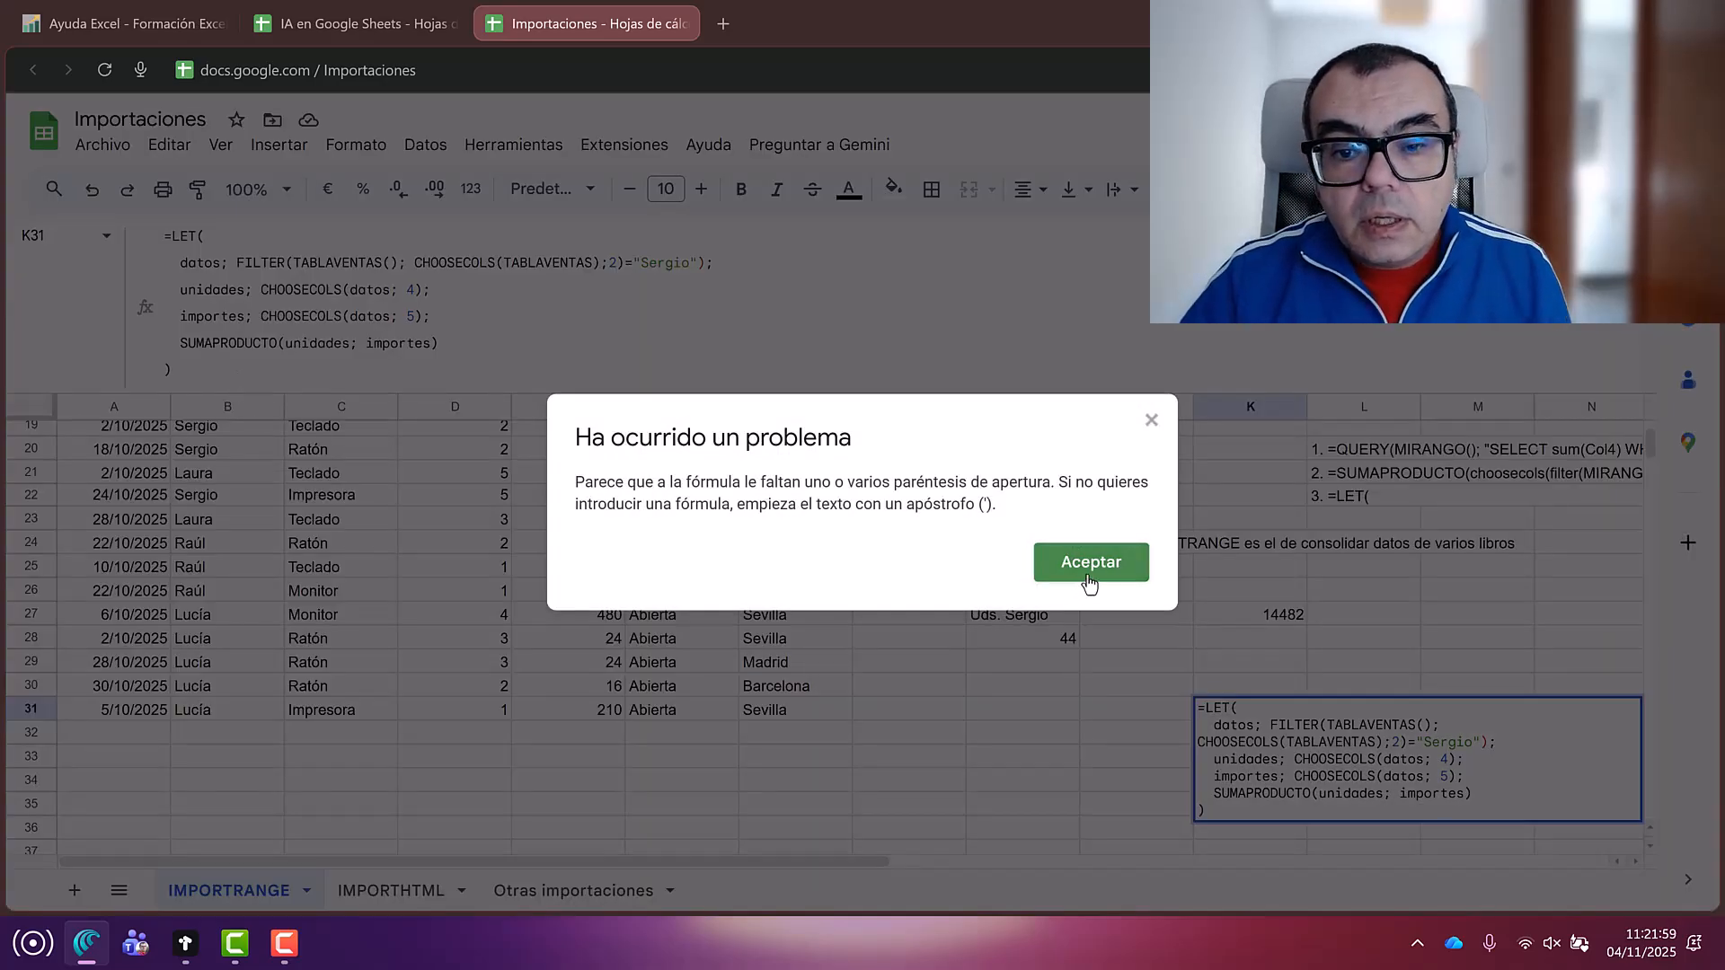
pyautogui.click(1101, 573)
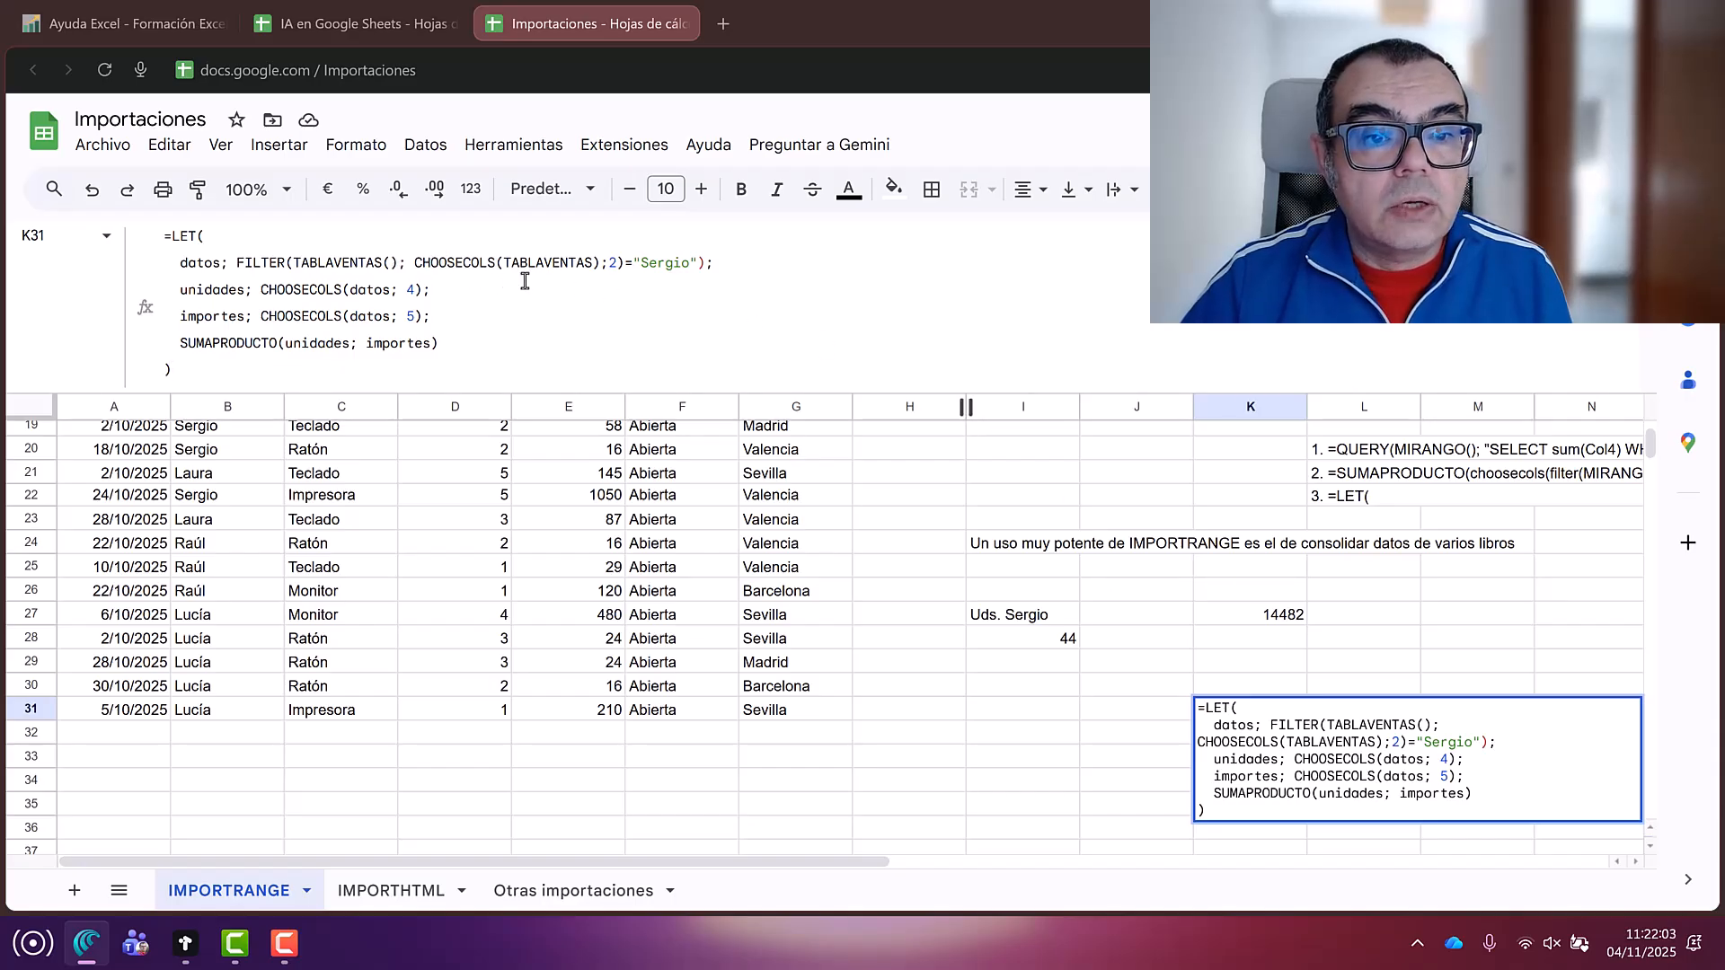
# Step: Restore the parenthesis after TABLAVENTAS and commit the formula, returning 14482
pyautogui.click(593, 266)
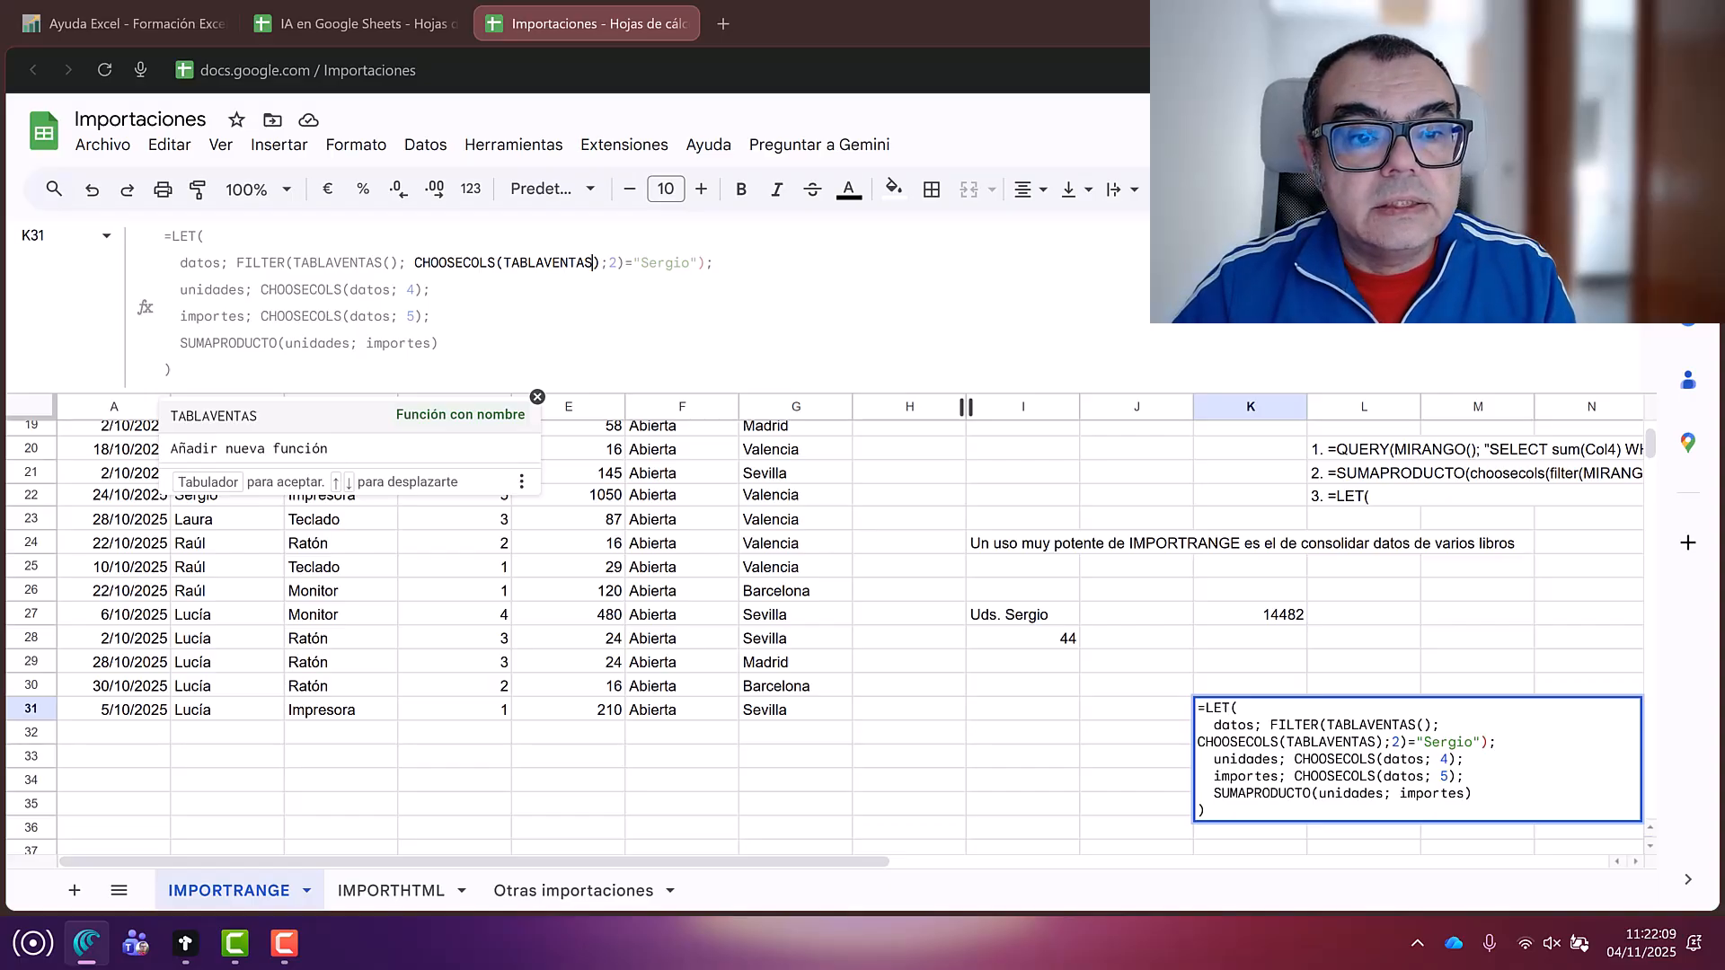
pyautogui.press('Tab')
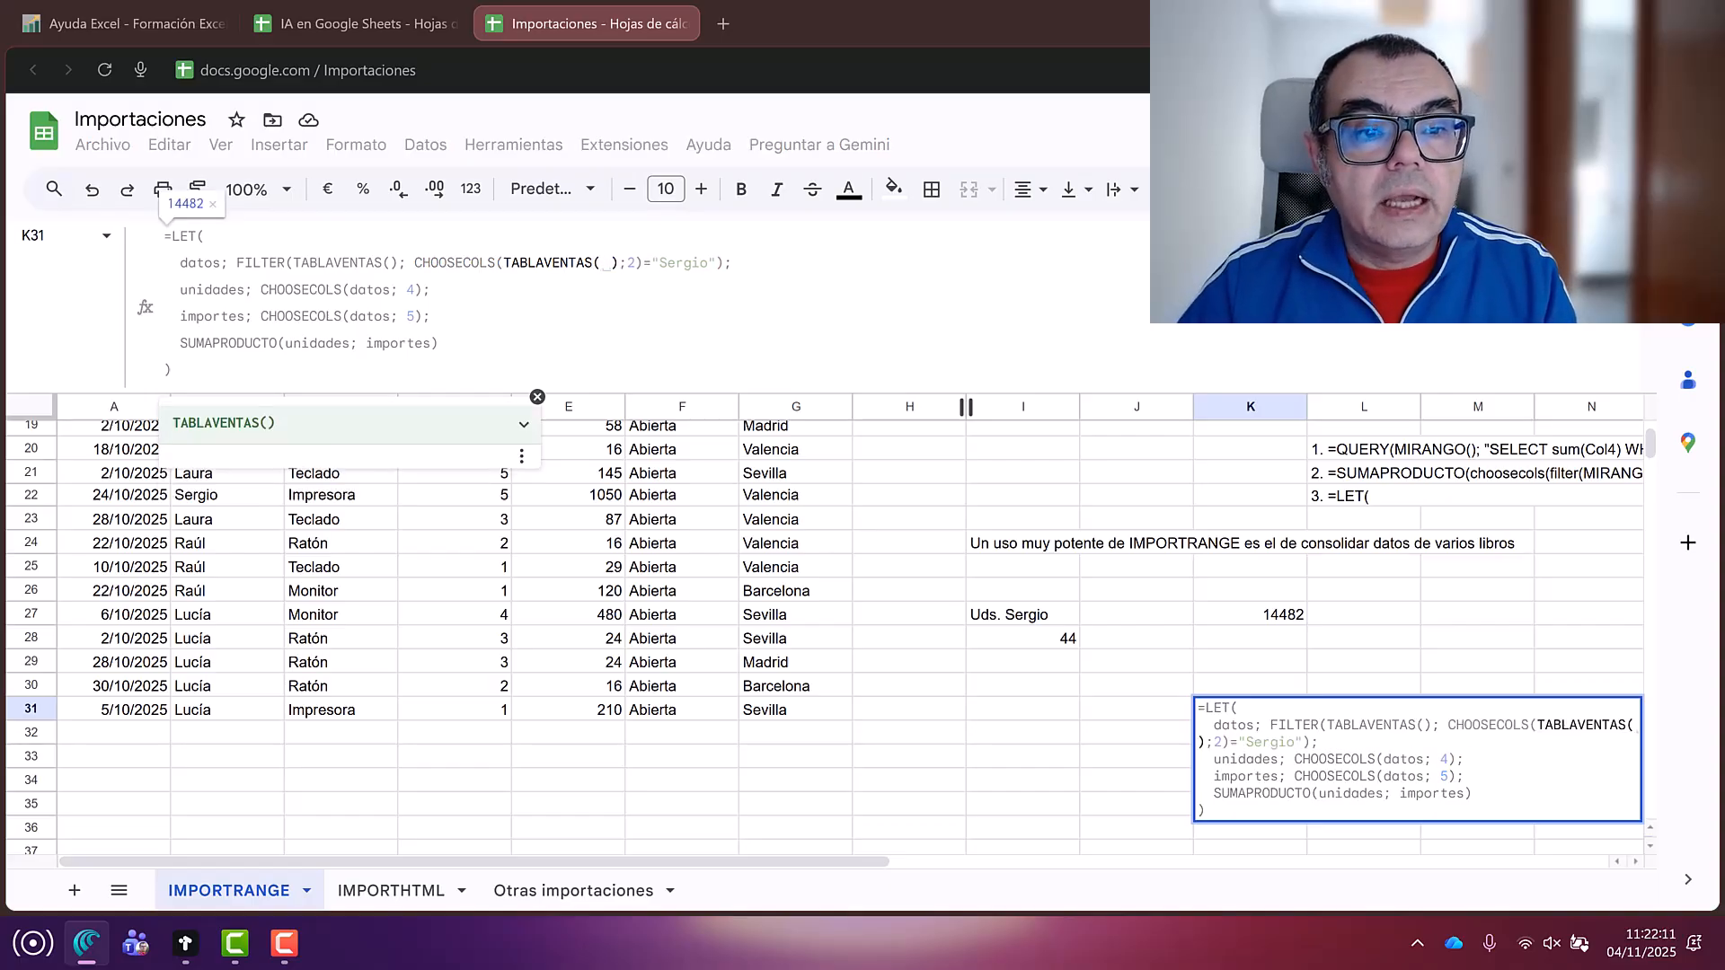
pyautogui.click(261, 372)
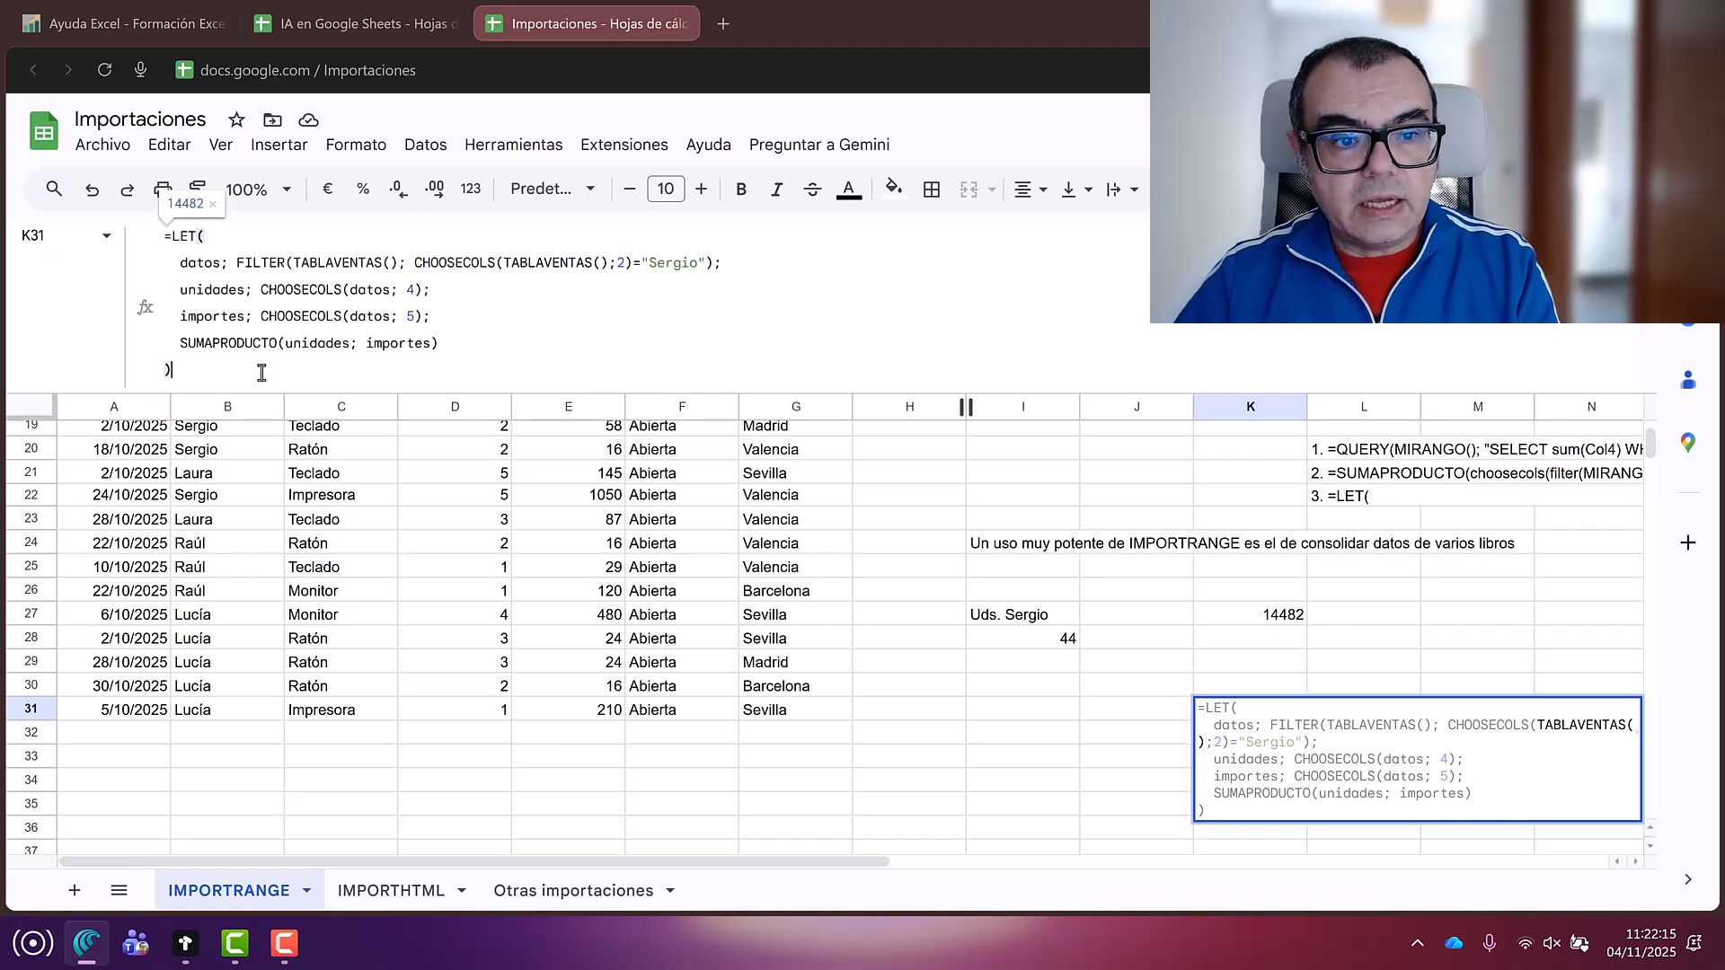
pyautogui.press('Return')
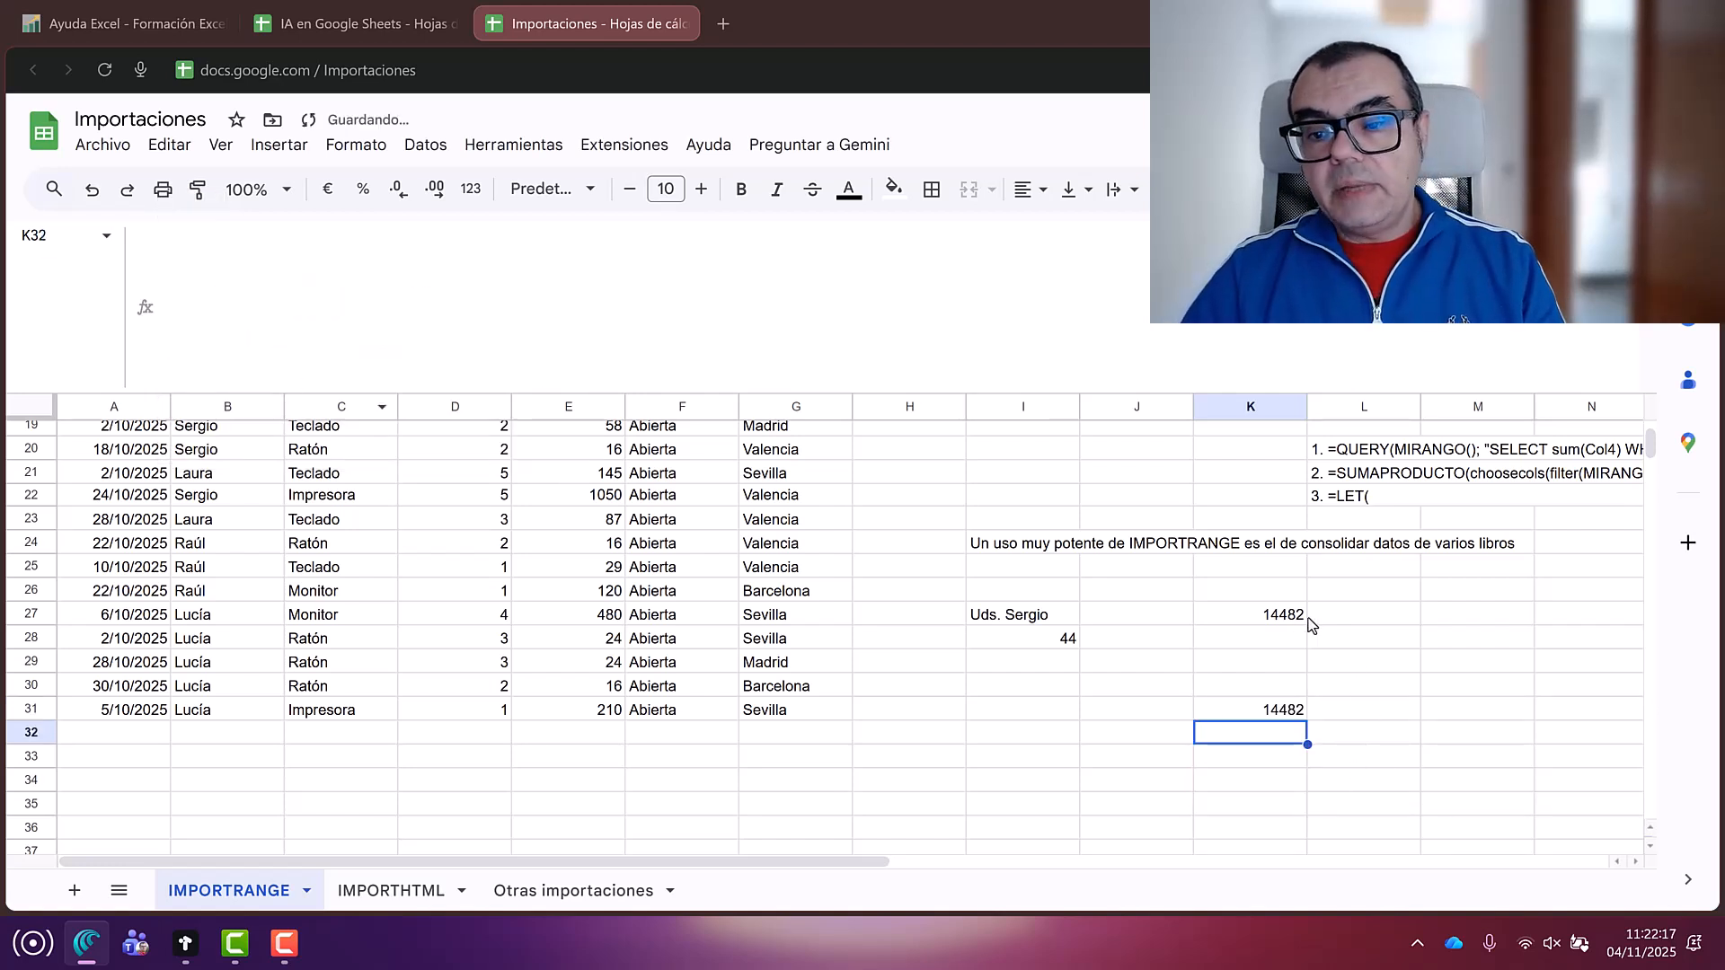
pyautogui.click(1244, 697)
pyautogui.click(1247, 713)
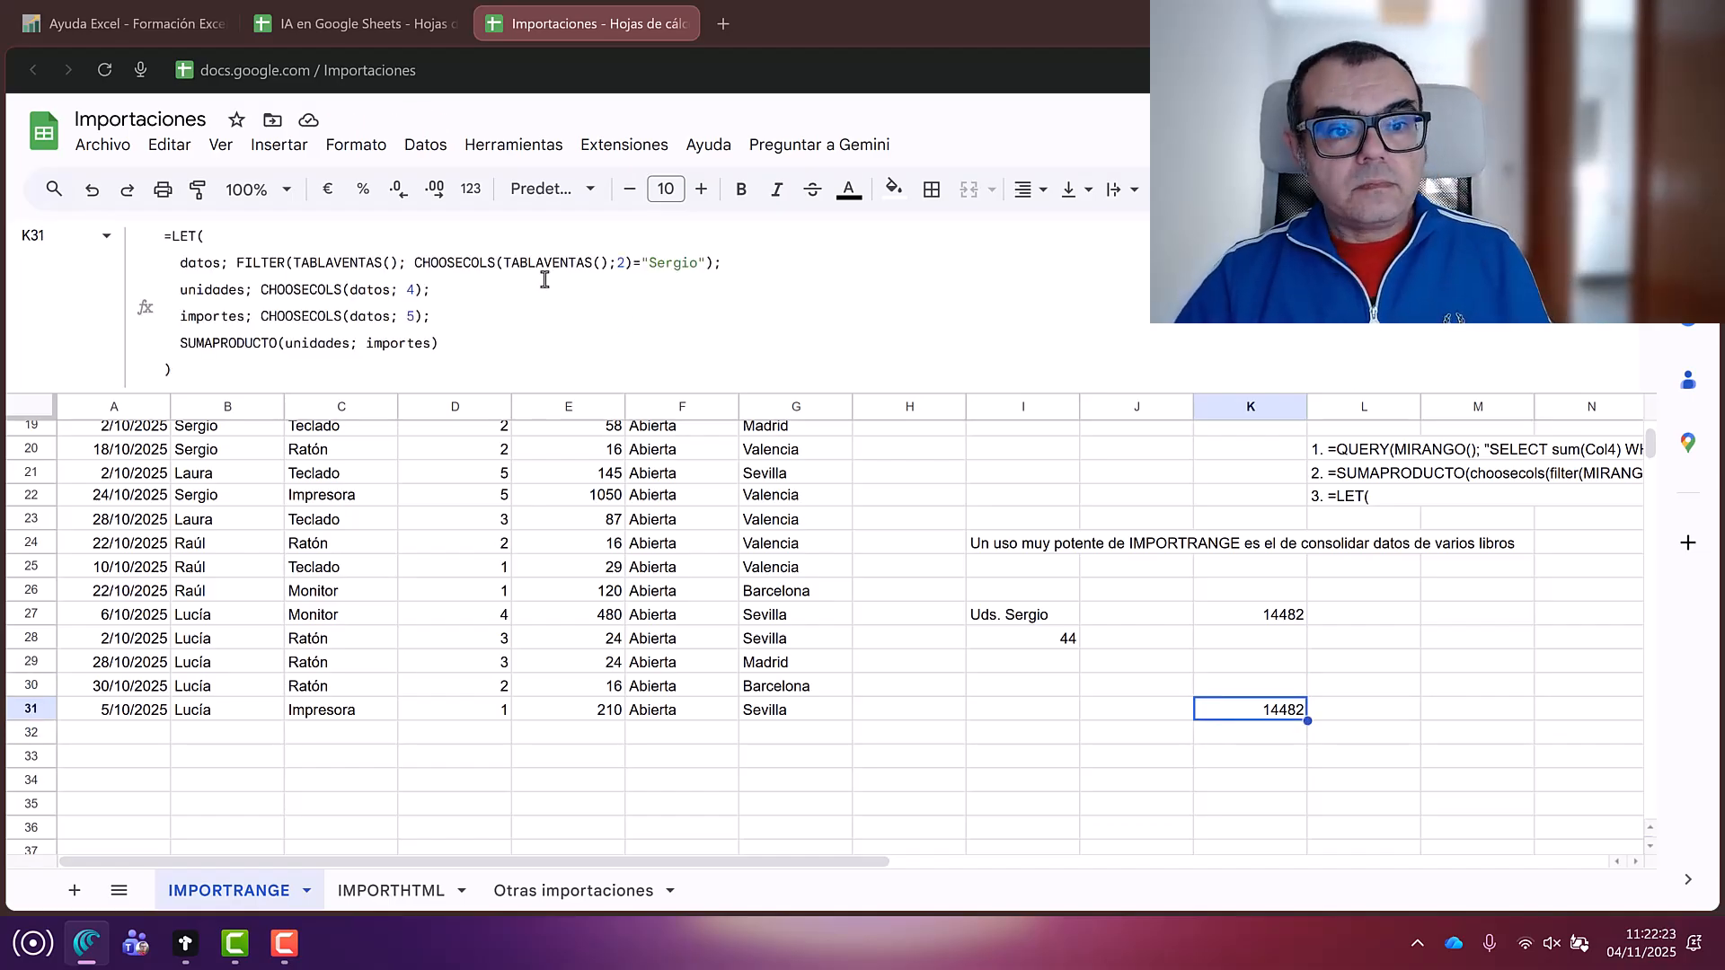
pyautogui.moveTo(214, 335); pyautogui.dragTo(429, 336)
pyautogui.click(323, 349)
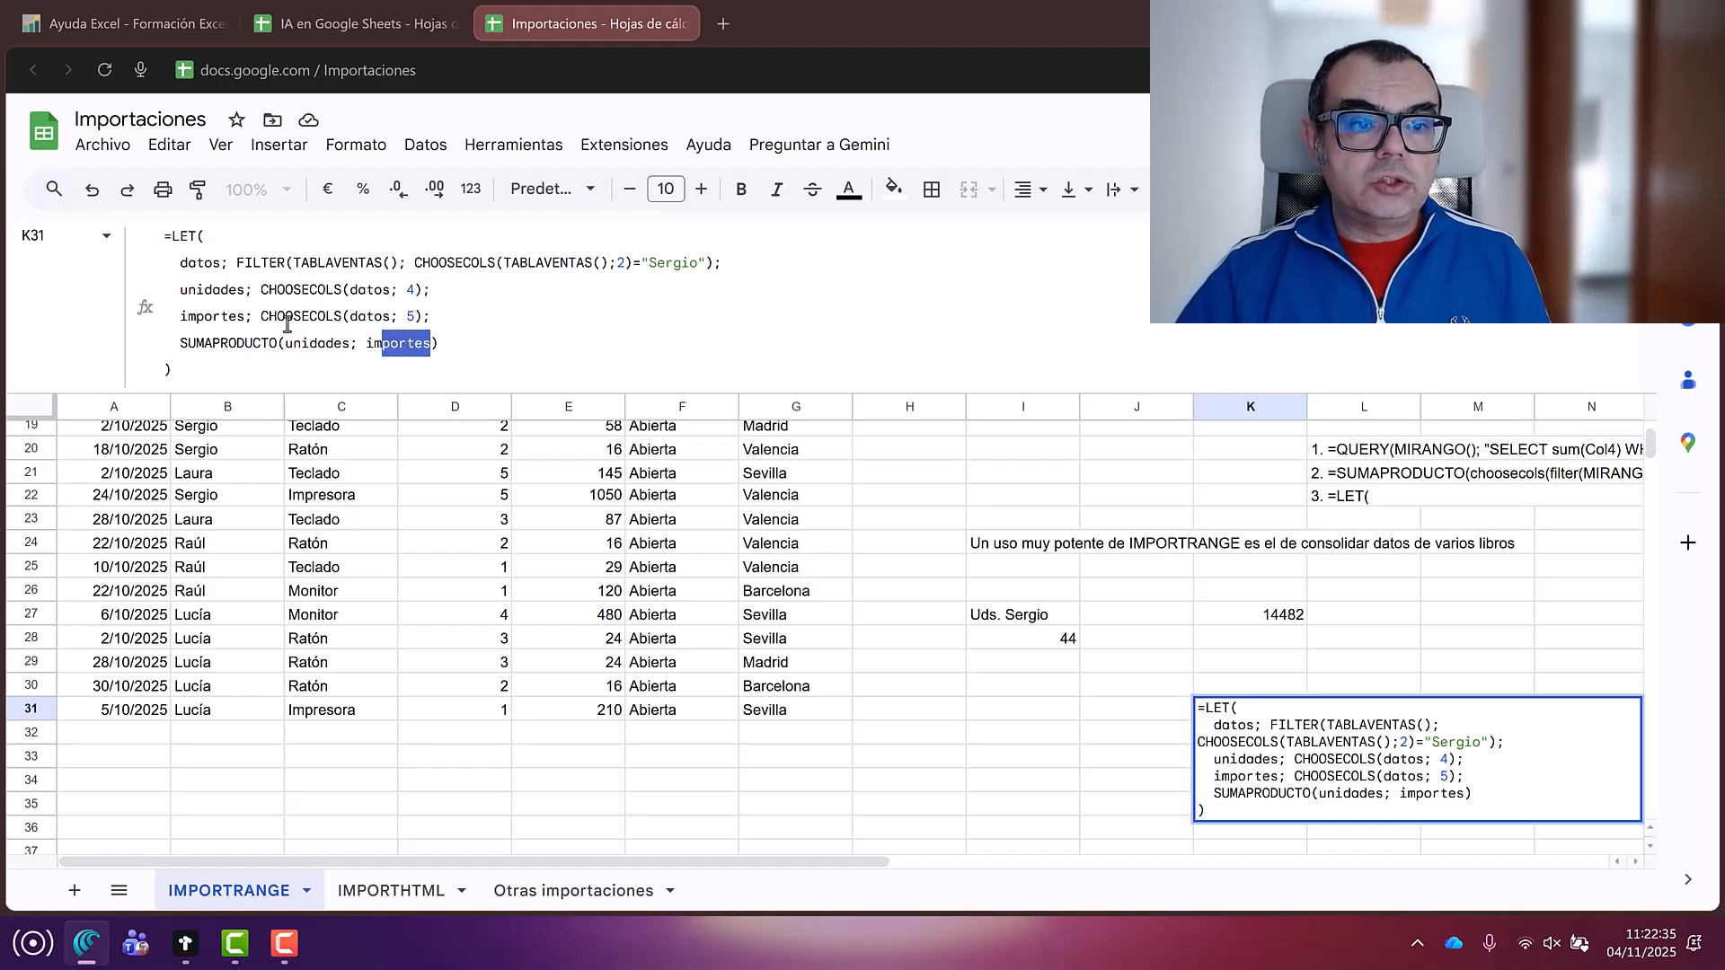
pyautogui.doubleClick(190, 290)
pyautogui.moveTo(187, 317); pyautogui.dragTo(254, 319)
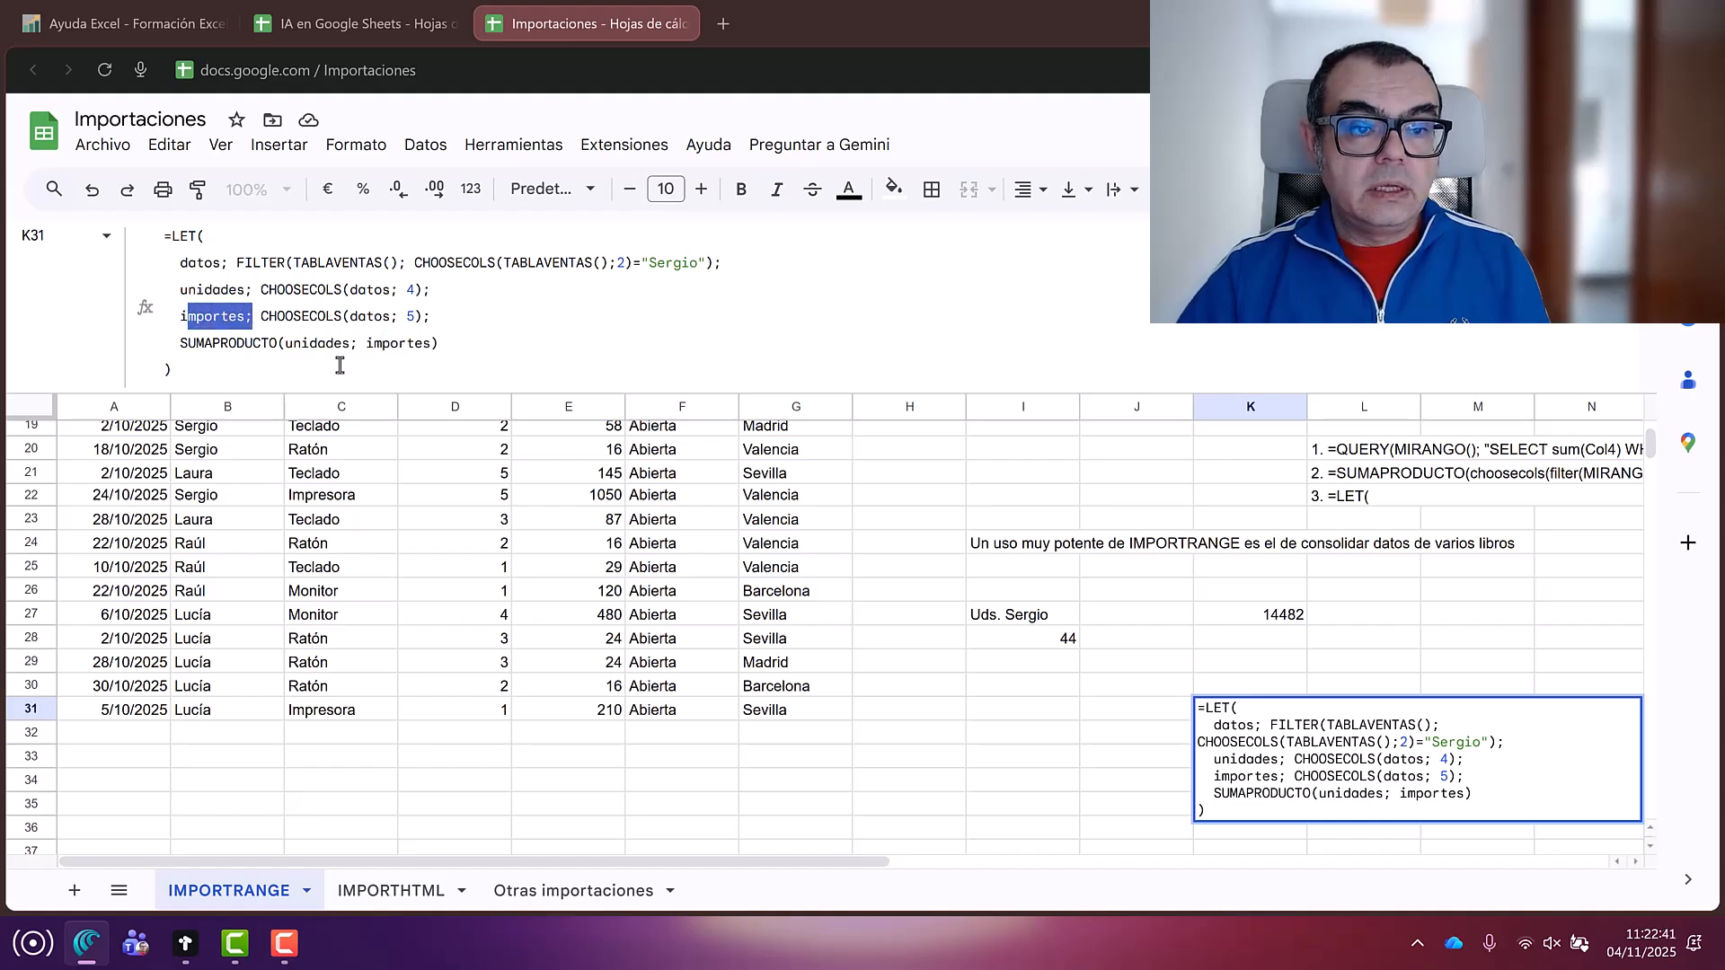
pyautogui.click(1212, 614)
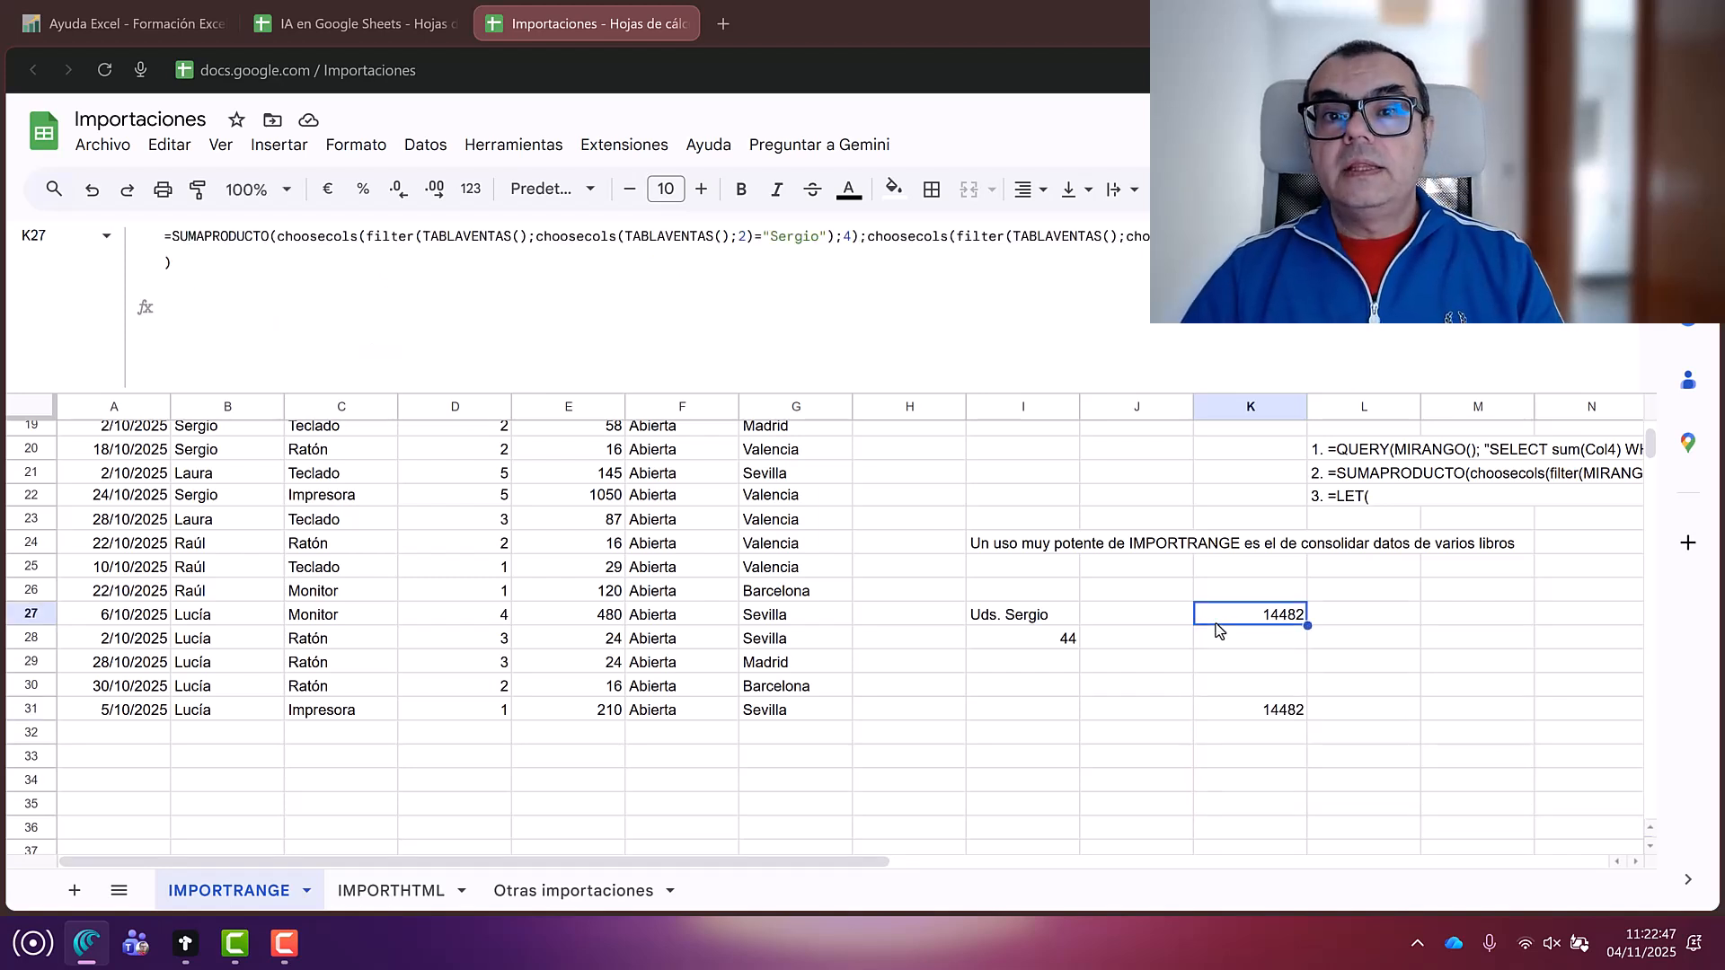